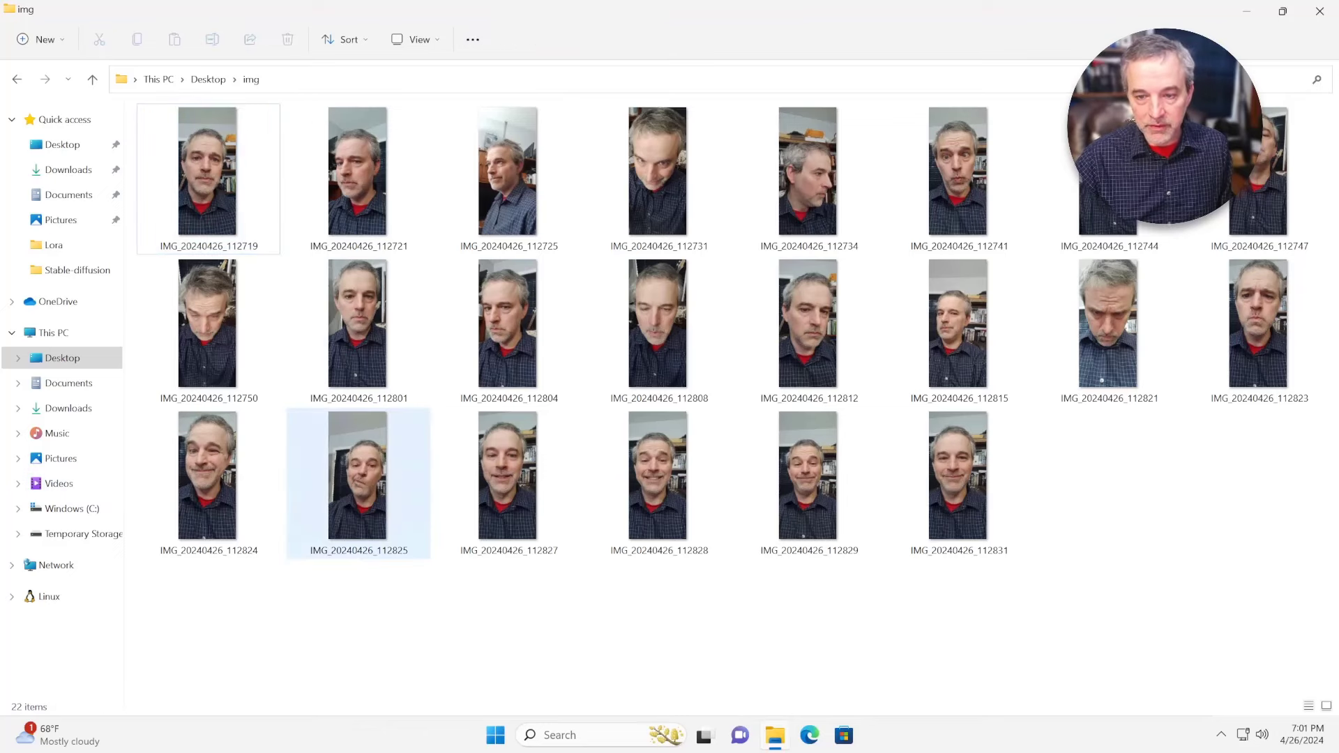
# Look through the portrait photos in the img folder, starting from IMG_20240426_112719, and close the image viewer.
pyautogui.press('Return')
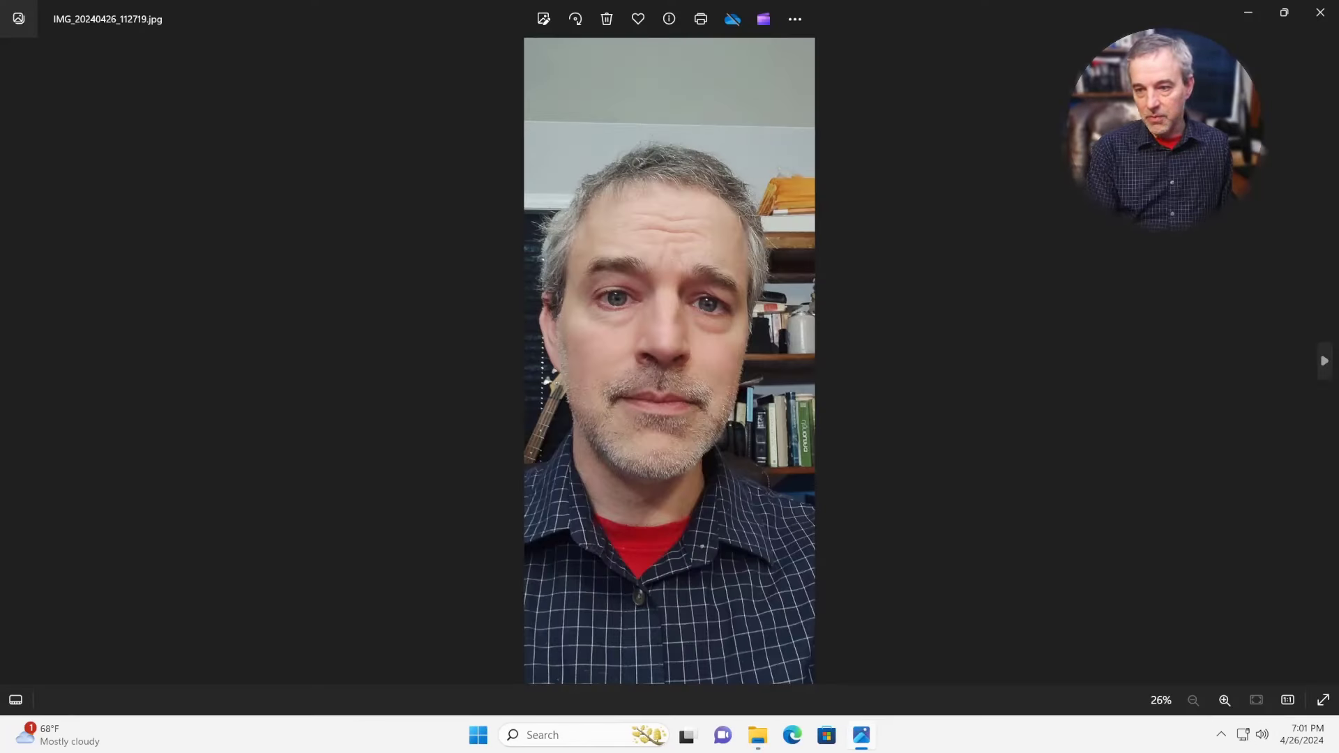
pyautogui.press('Right')
pyautogui.press('Right')
pyautogui.press('Right')
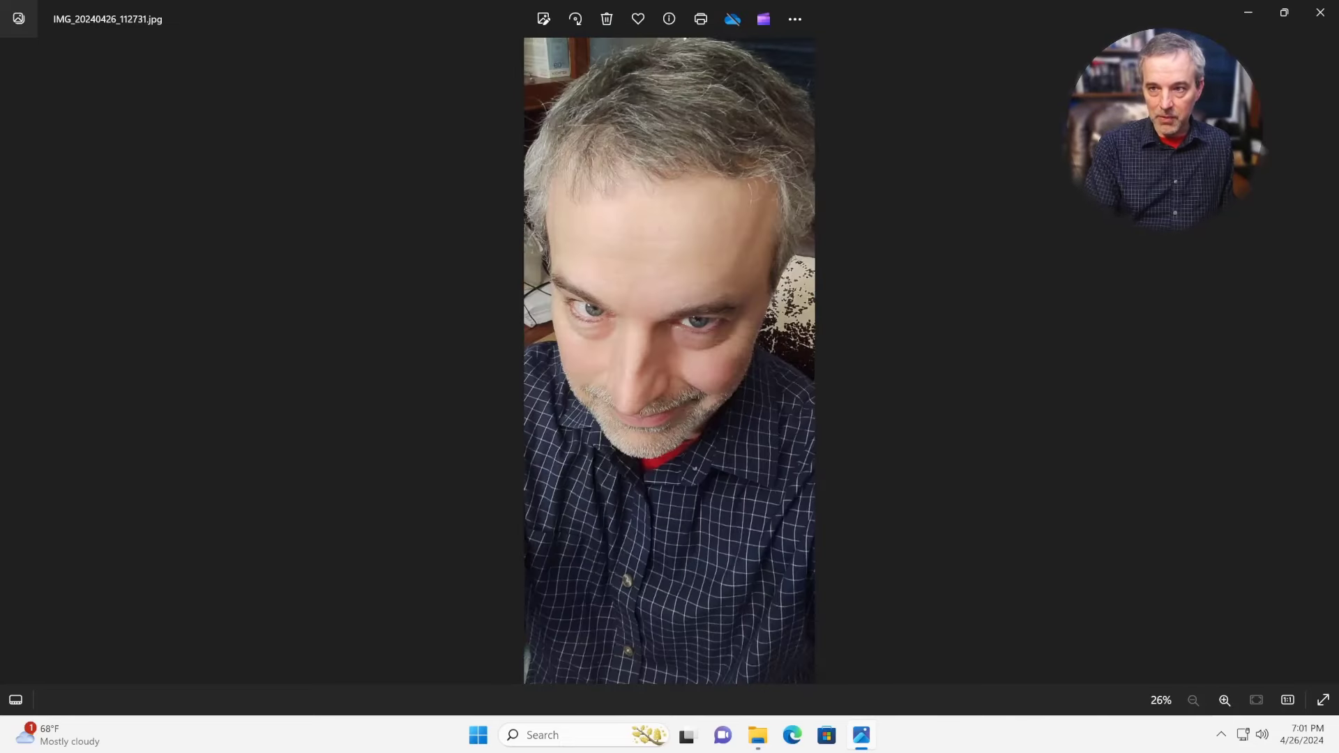
pyautogui.press('Right')
pyautogui.press('Right')
pyautogui.press('Right')
pyautogui.press('Right')
pyautogui.press('Right')
pyautogui.press('Right')
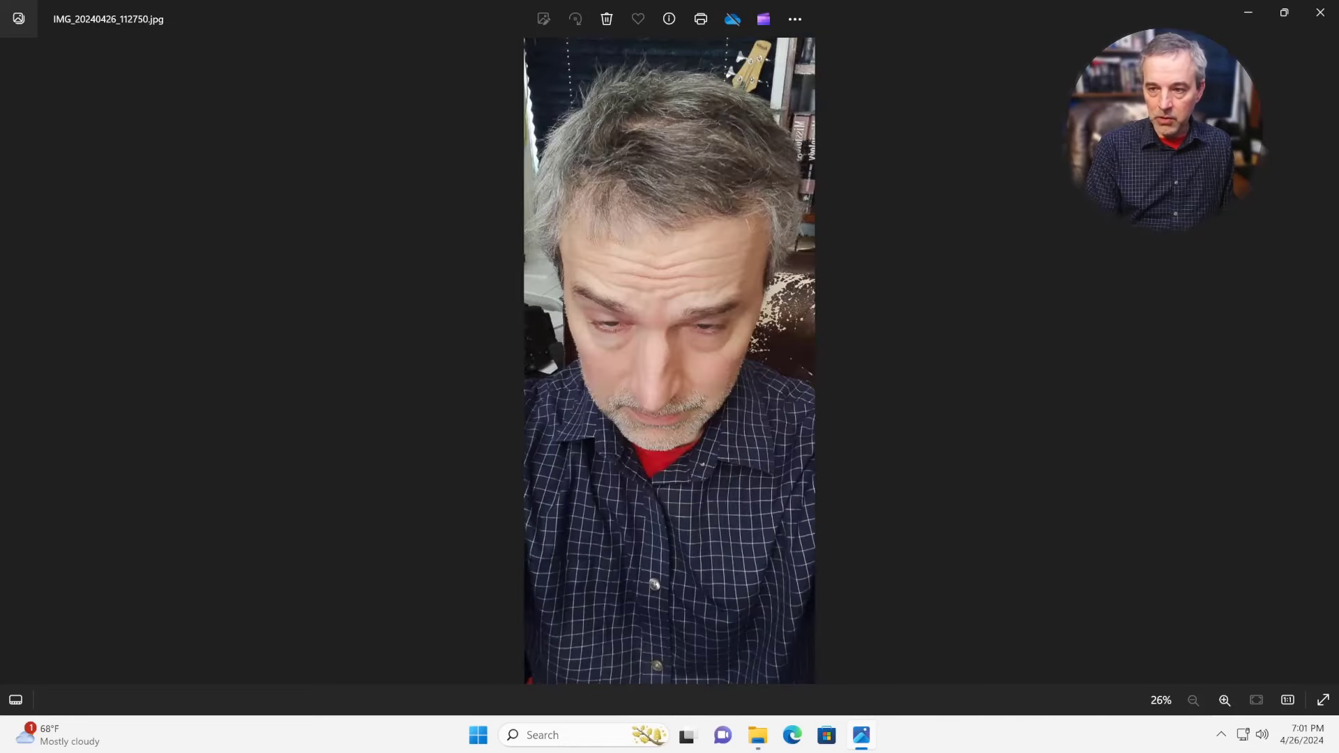
pyautogui.press('Right')
pyautogui.press('Right')
pyautogui.press('Right')
pyautogui.press('Right')
pyautogui.press('Right')
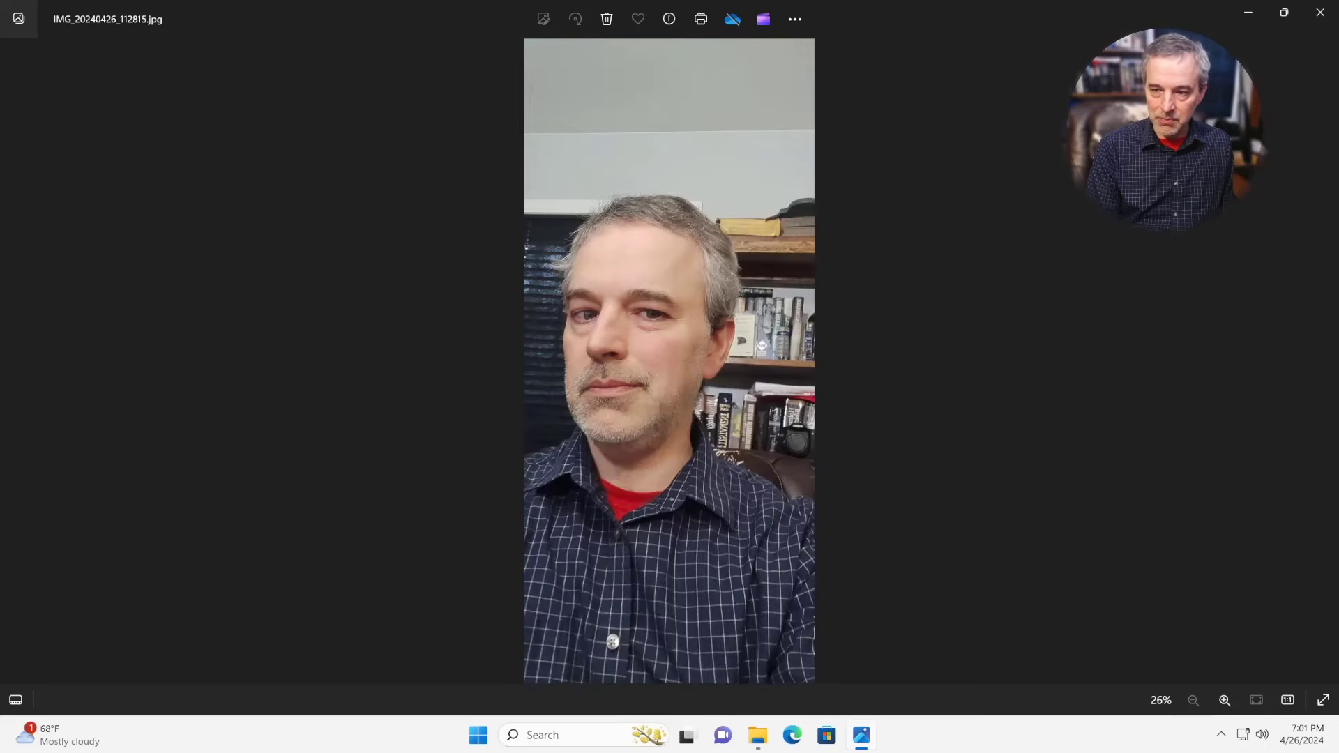
pyautogui.press('Right')
pyautogui.press('Right')
pyautogui.press('Right')
pyautogui.press('Right')
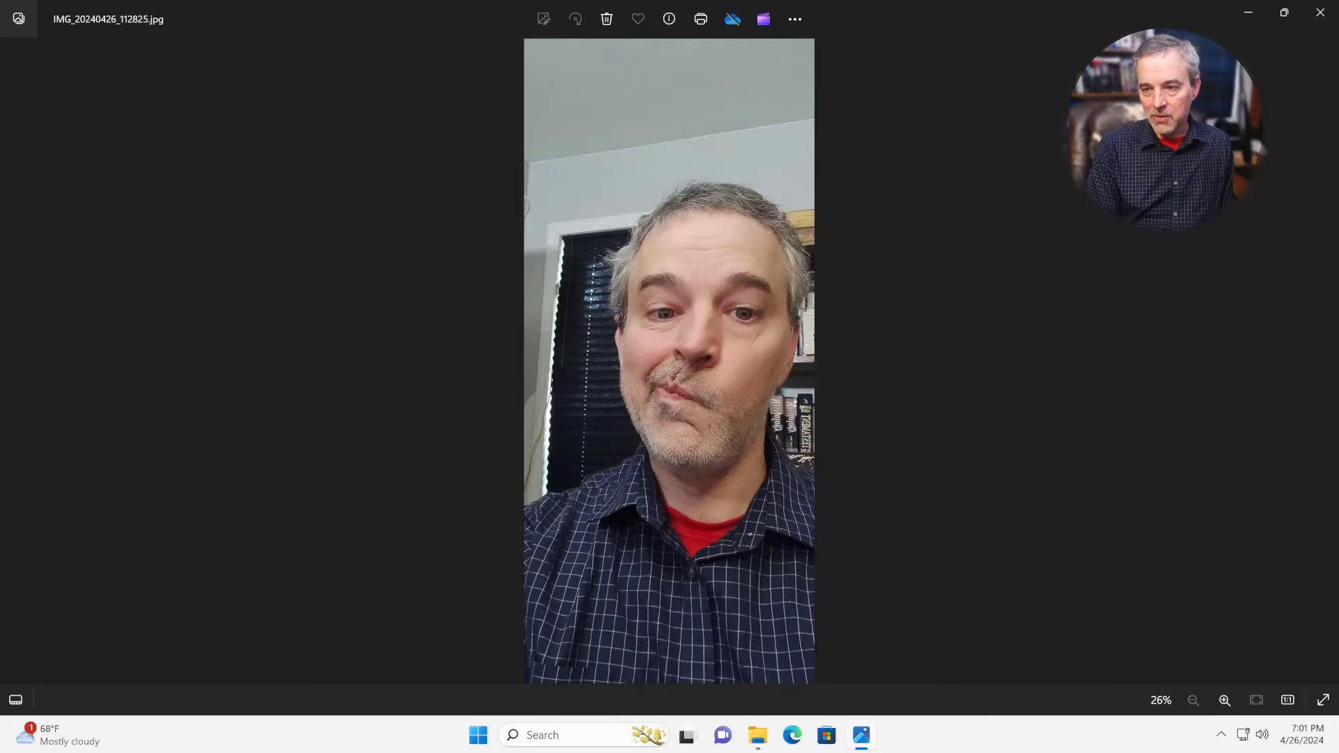
pyautogui.click(1320, 12)
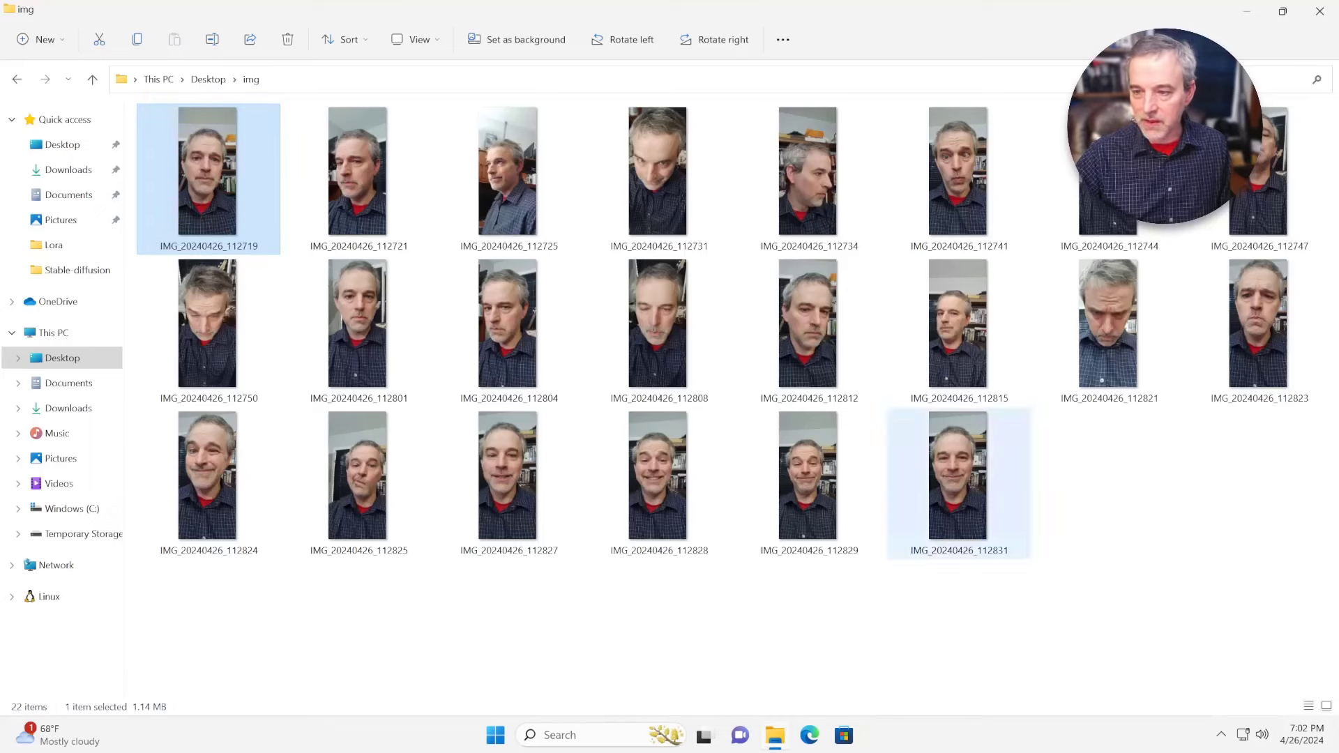
# In Command Prompt, change the working directory to the kohya_ss folder.
pyautogui.press('Escape')
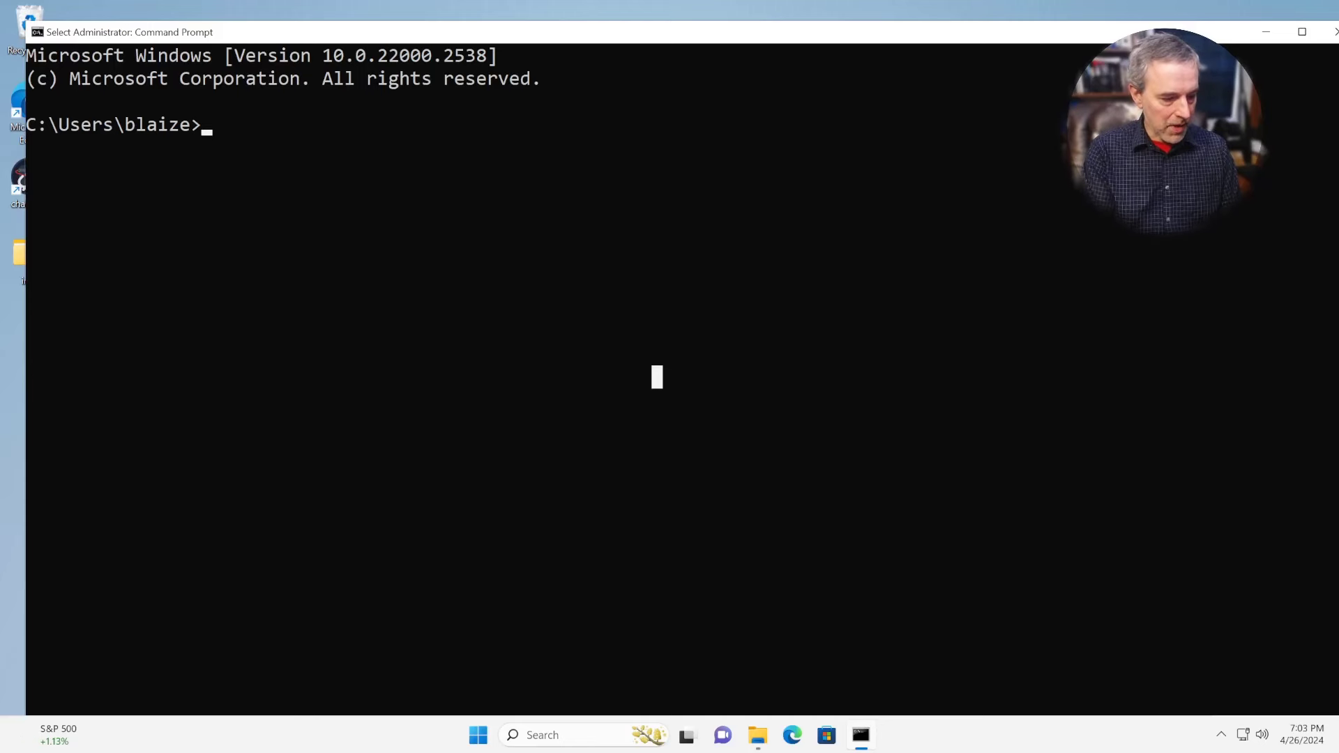
pyautogui.write('cd koy')
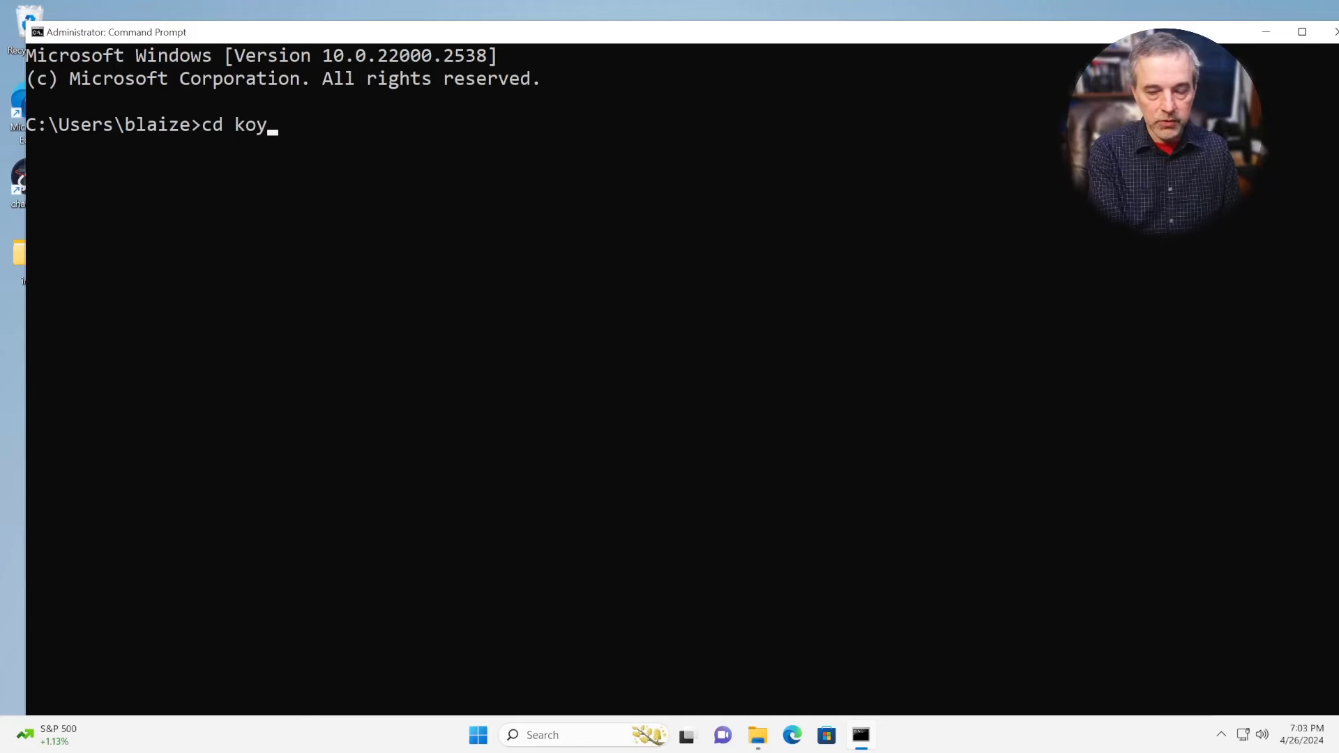
pyautogui.press('BackSpace')
pyautogui.press('BackSpace')
pyautogui.press('BackSpace')
pyautogui.press('BackSpace')
pyautogui.write('.keras')
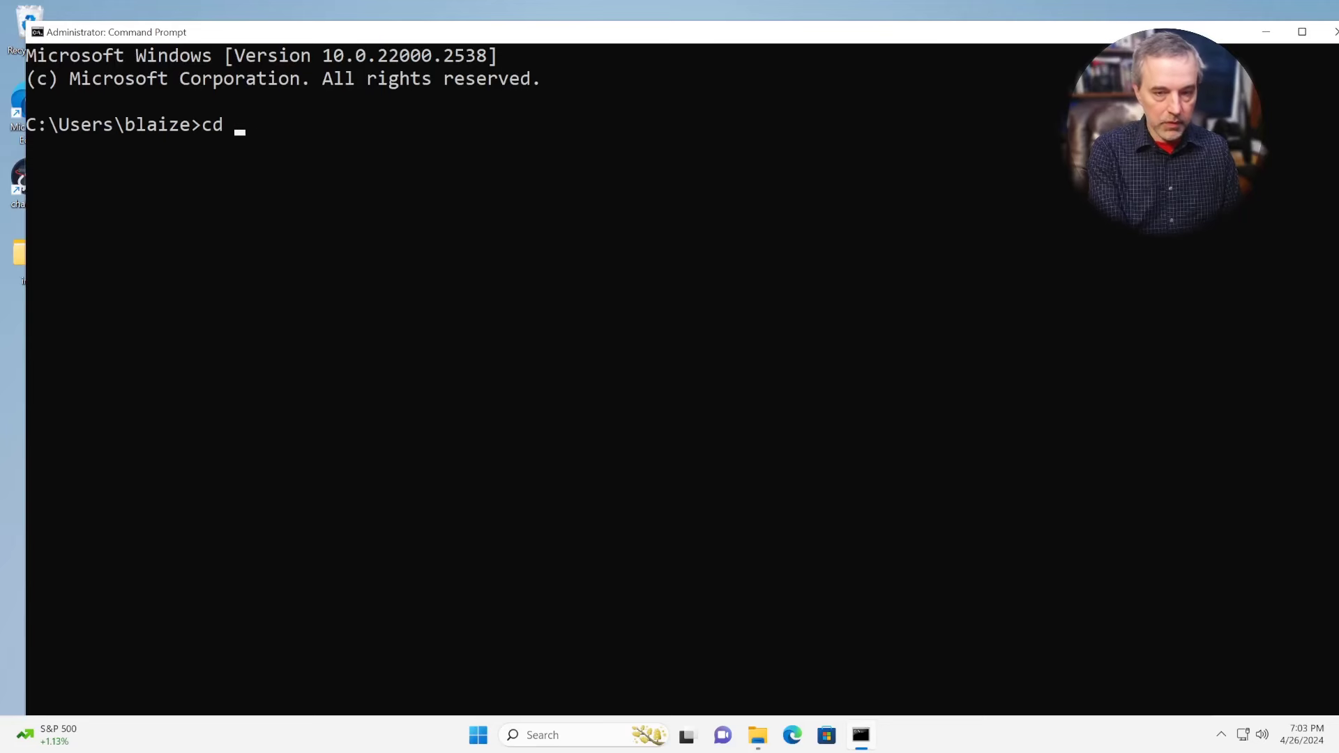
pyautogui.press('Tab')
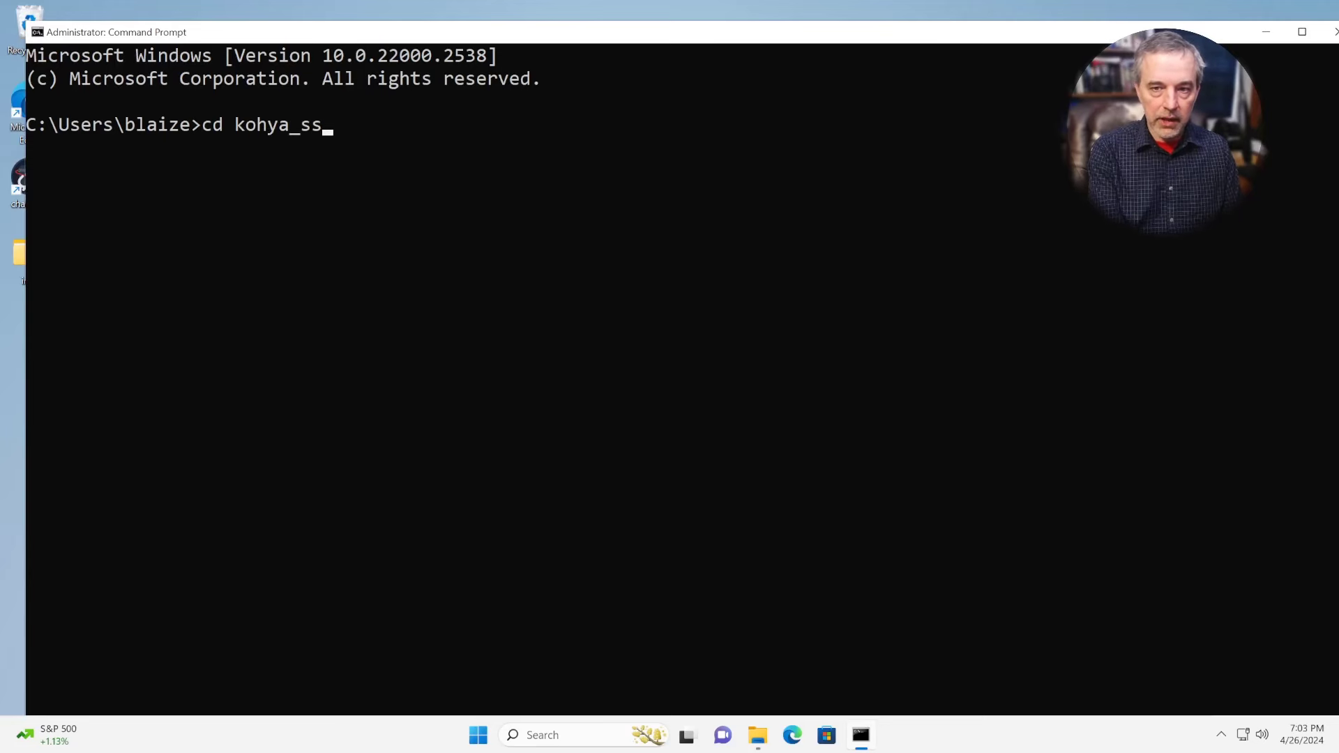
pyautogui.press('Return')
# Launch the Kohya interface with gui.bat and highlight the detected GPU model and VRAM in the startup output.
pyautogui.write('gui.bat')
pyautogui.press('Return')
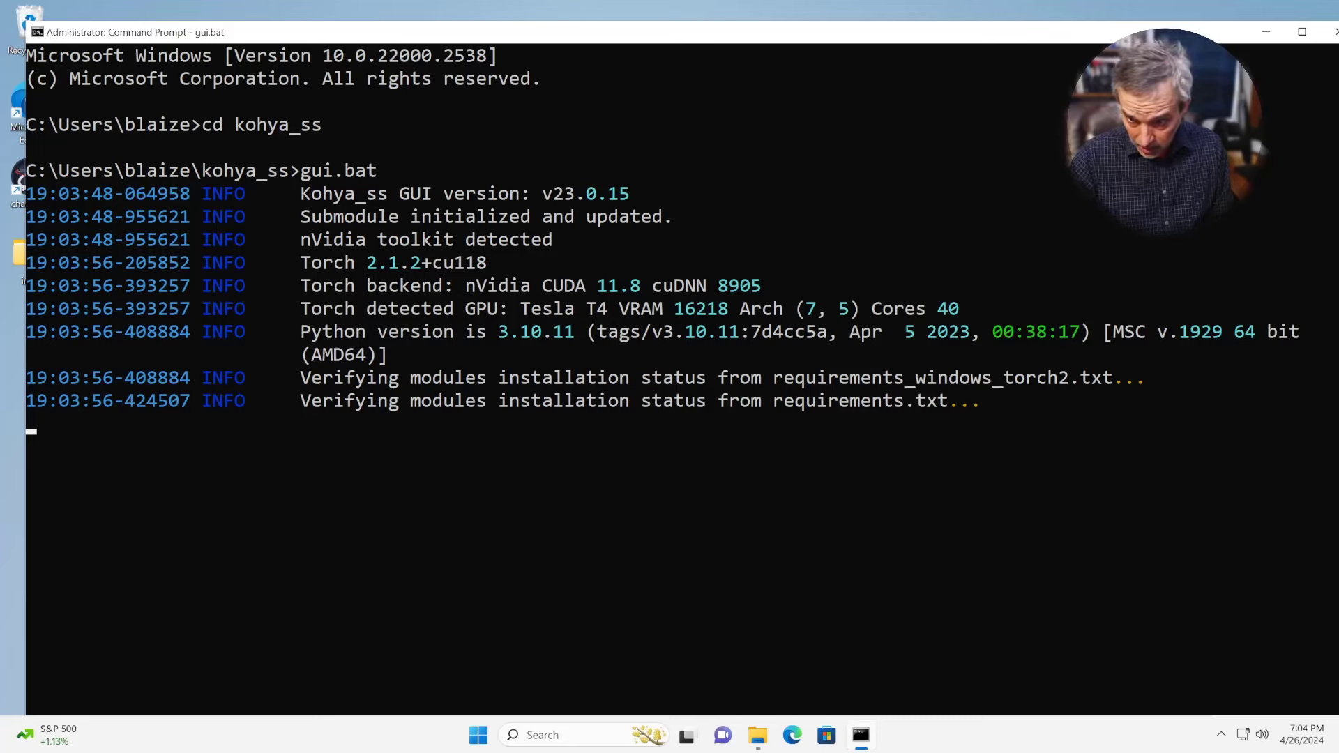
pyautogui.moveTo(520, 309); pyautogui.dragTo(738, 309)
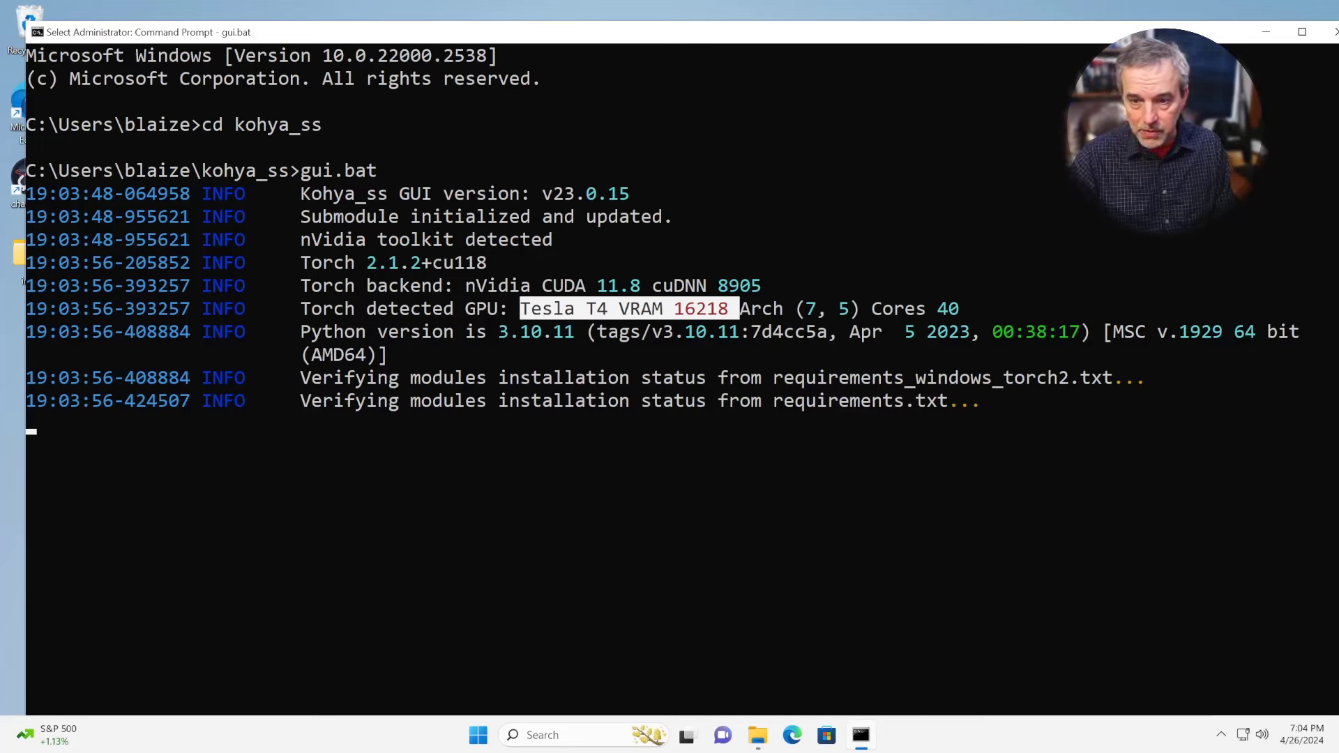
# Load 127.0.0.1:7860 in Microsoft Edge and return to Command Prompt to check the startup progress.
pyautogui.click(791, 734)
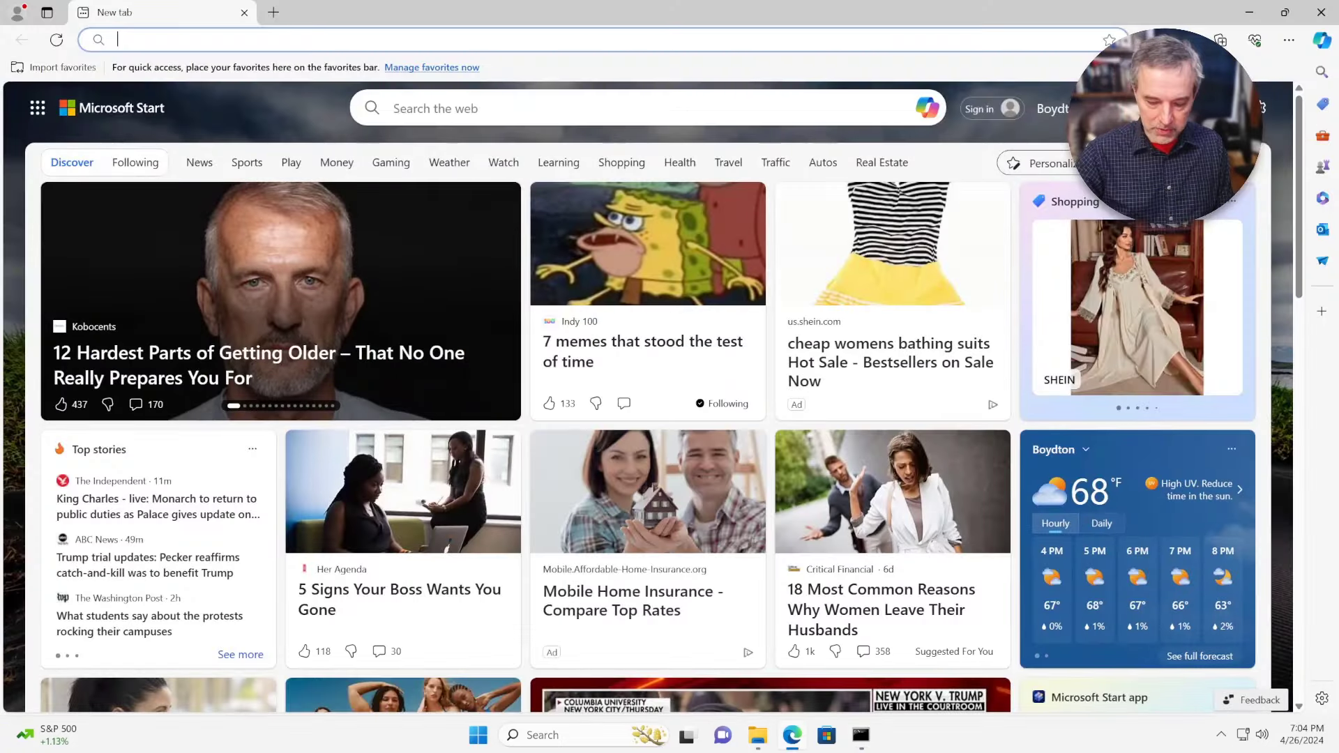
pyautogui.write('127')
pyautogui.press('Return')
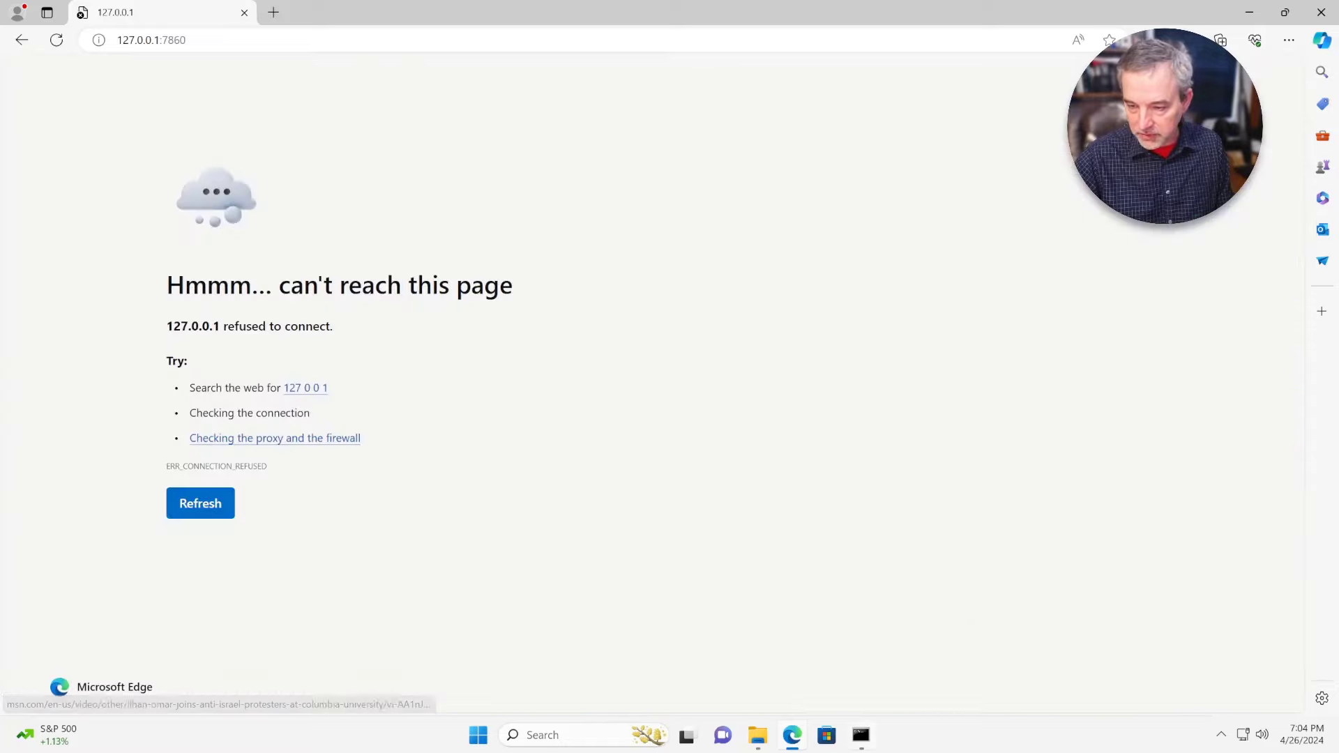
pyautogui.click(861, 735)
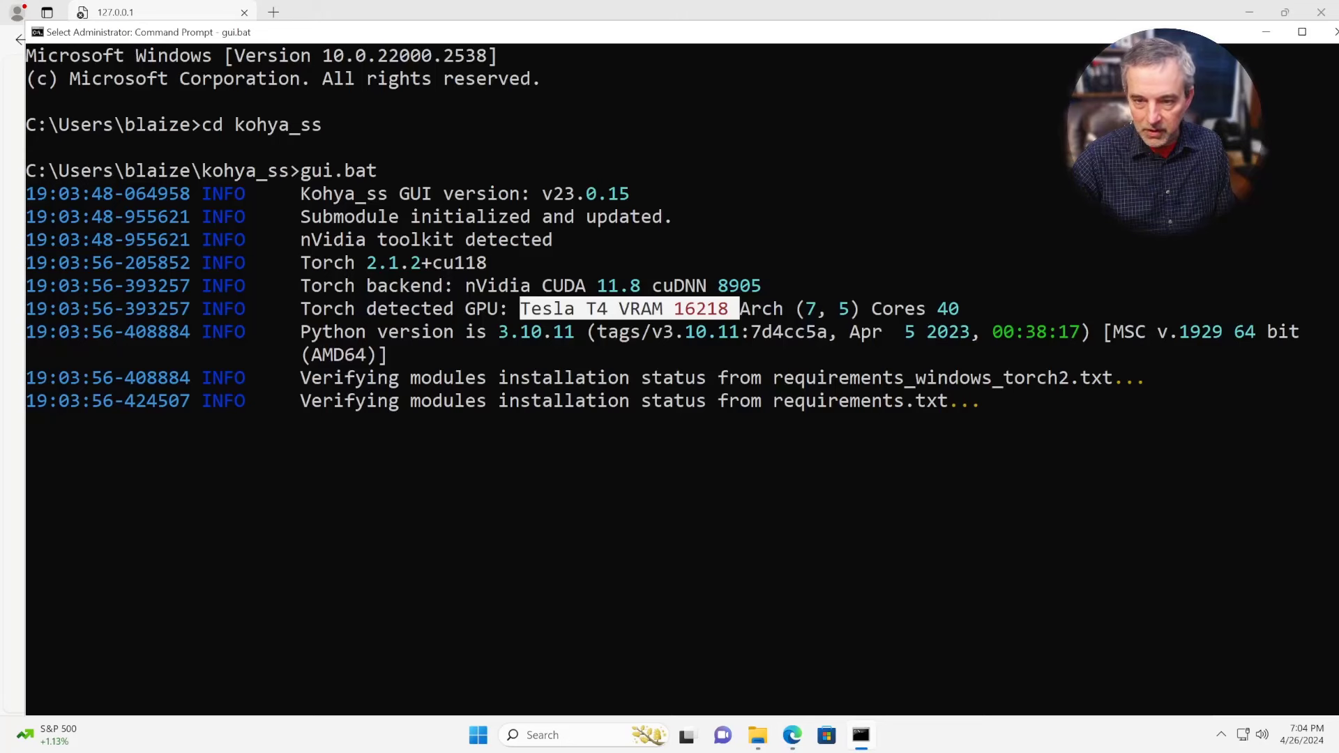
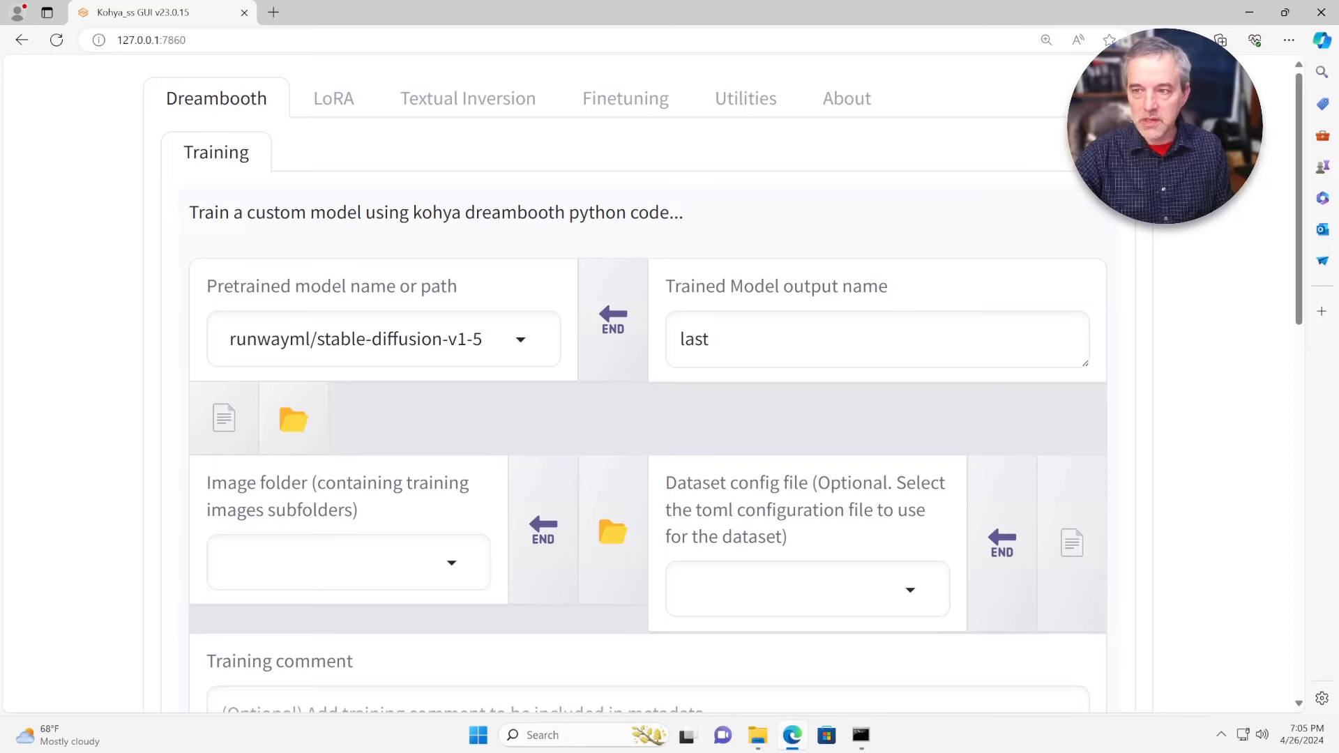
# In the BLIP Captioning utility, choose the img folder on the Desktop as the image folder to caption.
pyautogui.click(745, 99)
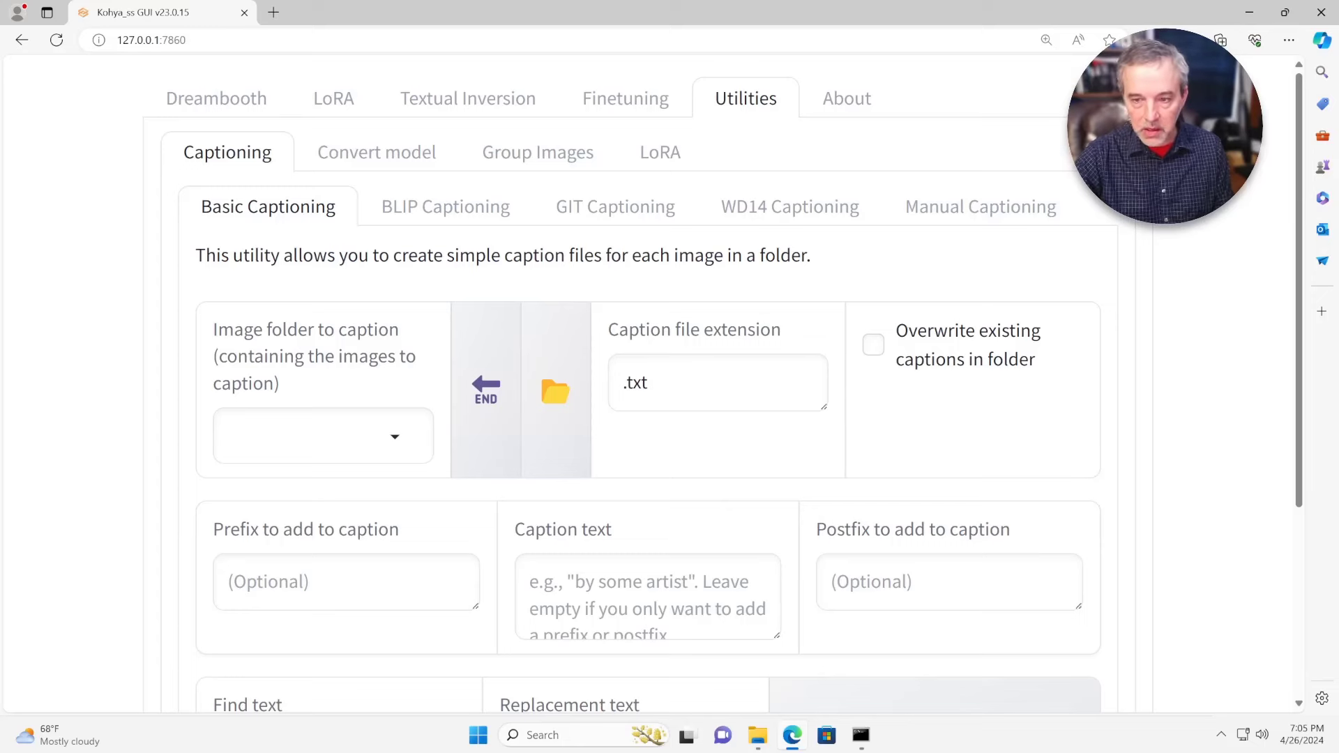
pyautogui.click(445, 206)
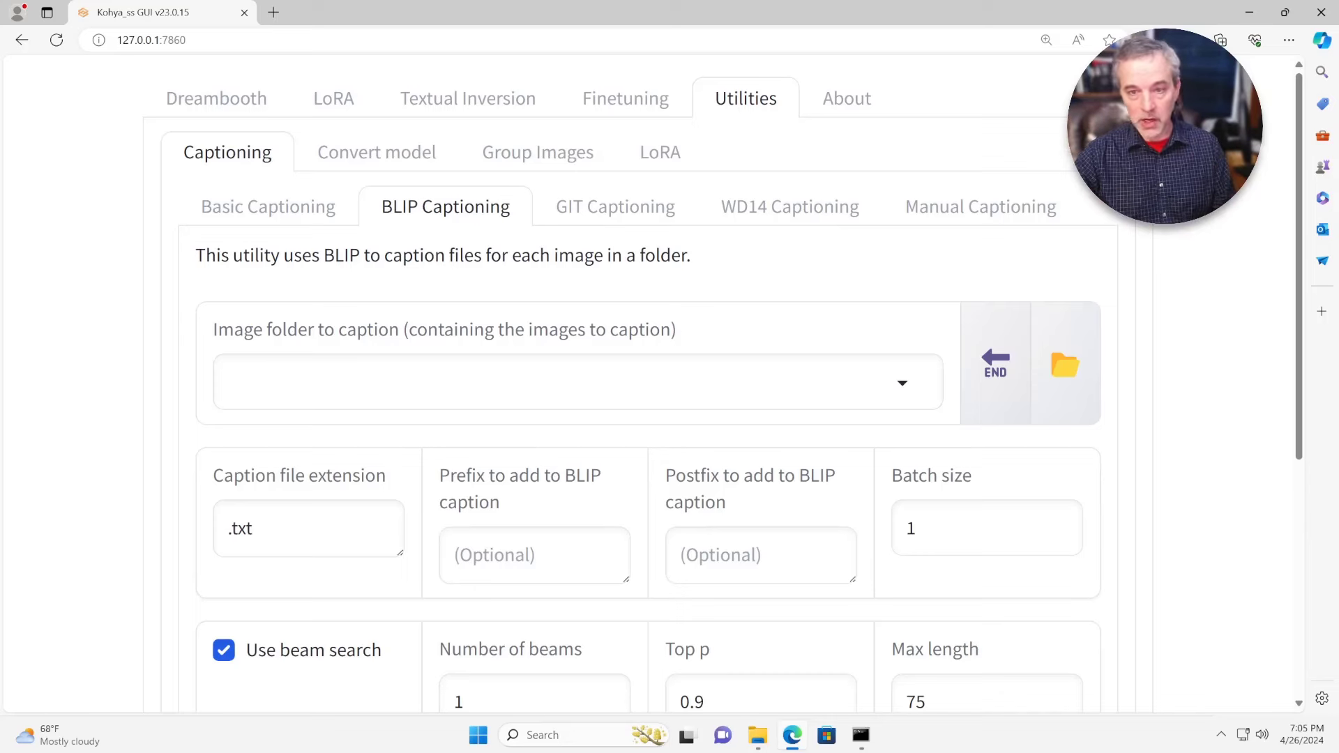
pyautogui.click(577, 382)
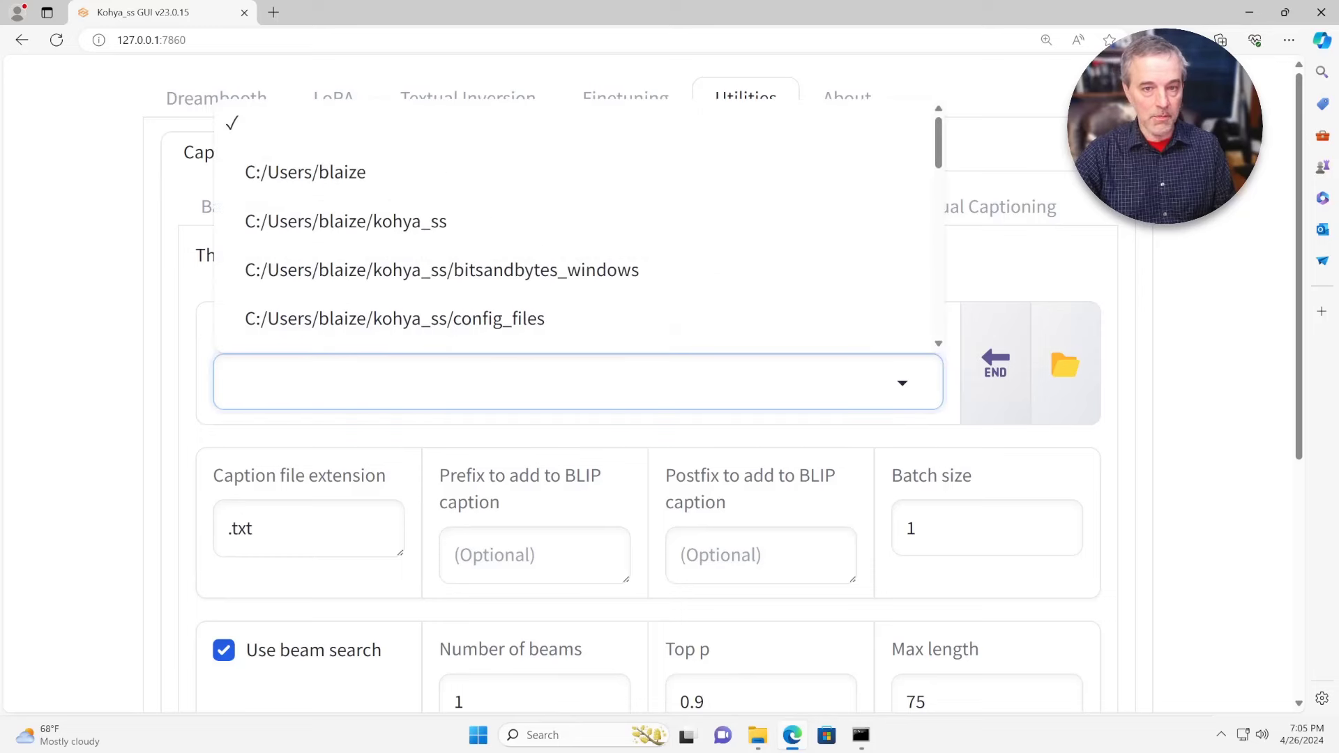
pyautogui.press('Escape')
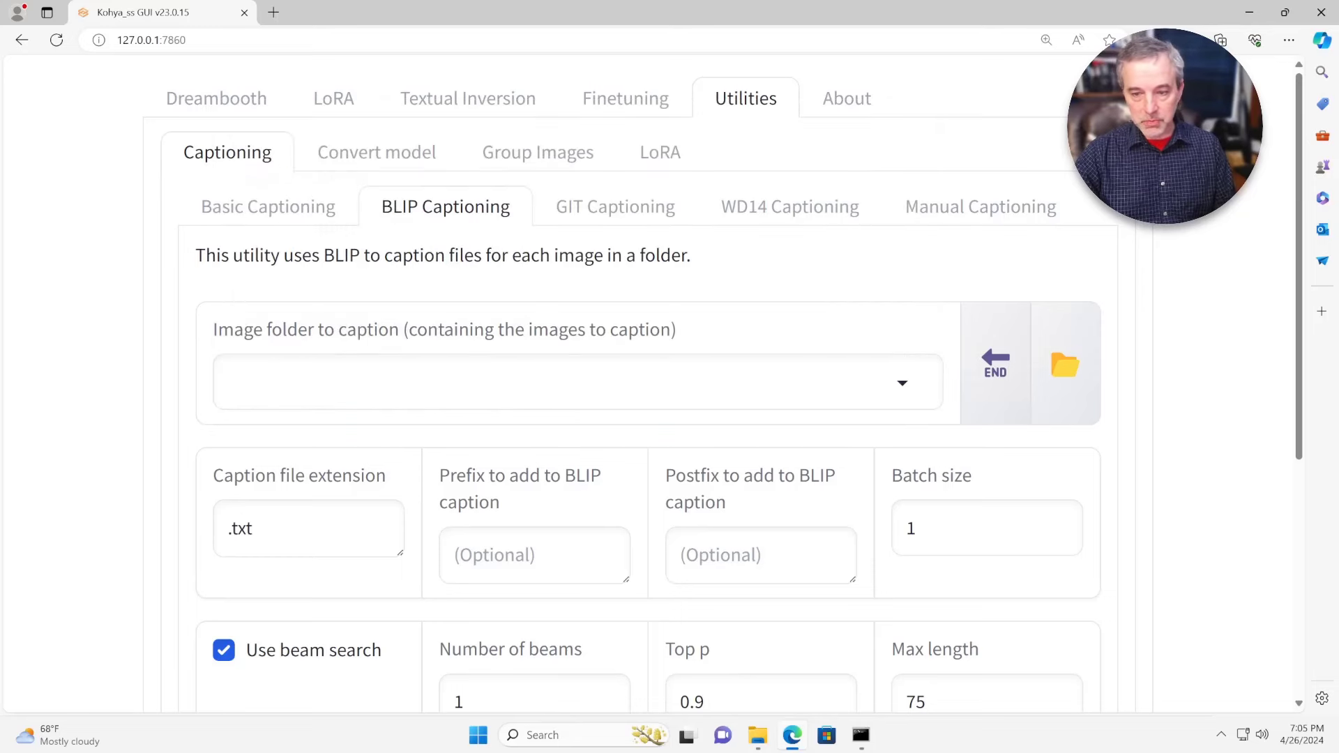
pyautogui.scroll(-1, 648, 383)
pyautogui.scroll(1, 649, 383)
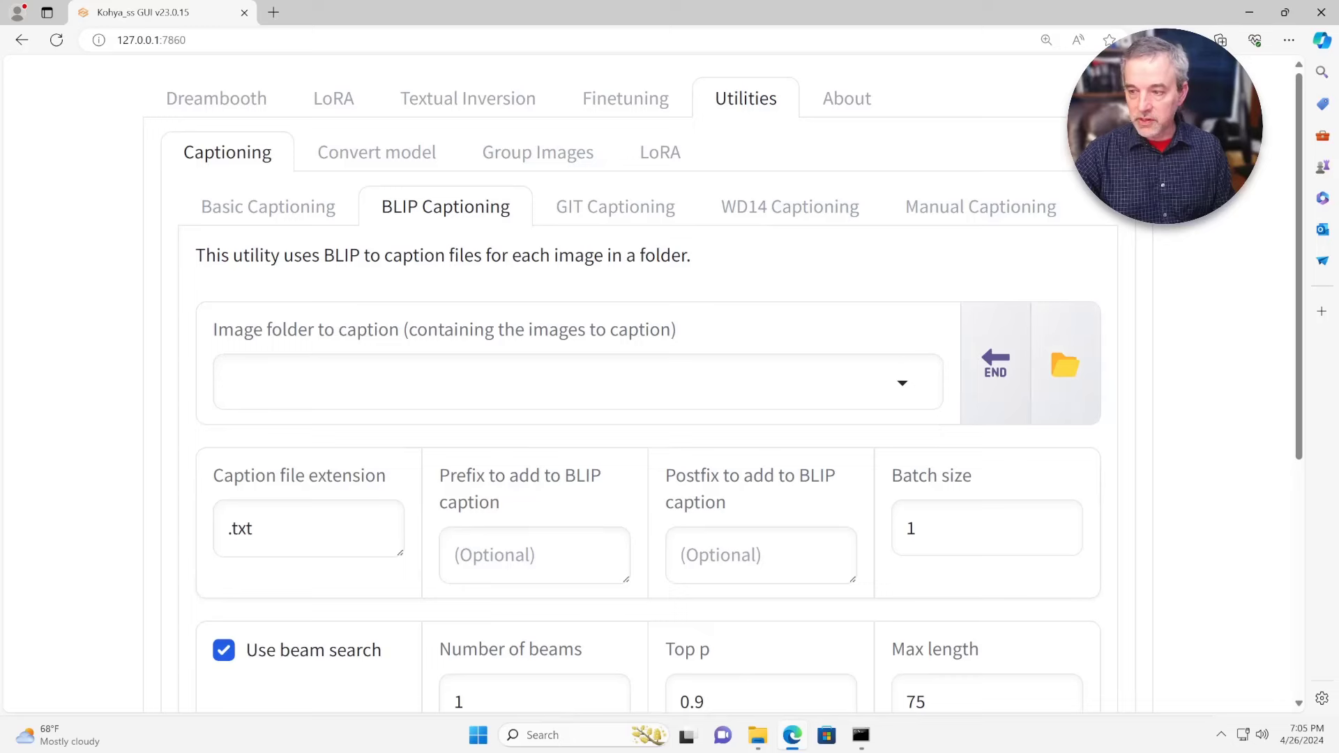
pyautogui.click(1065, 364)
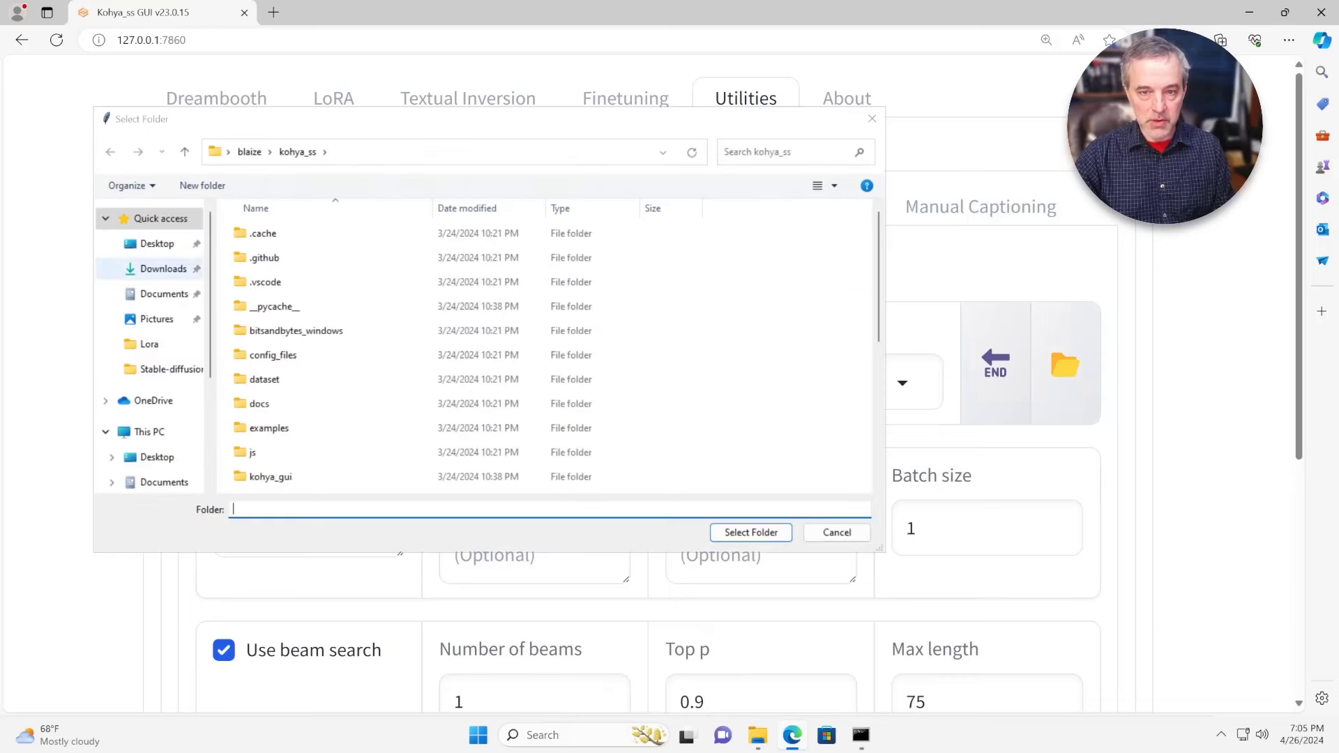
pyautogui.click(156, 243)
pyautogui.click(257, 257)
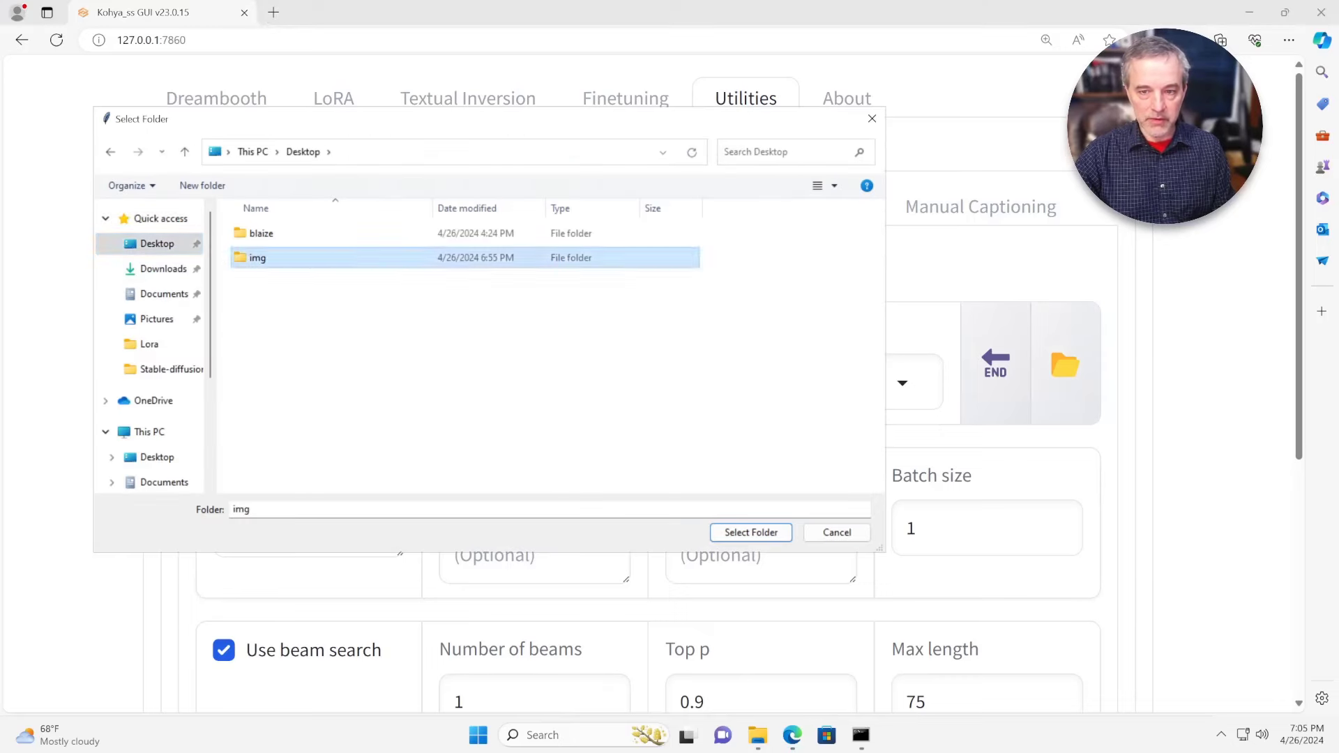
pyautogui.doubleClick(258, 258)
pyautogui.press('Return')
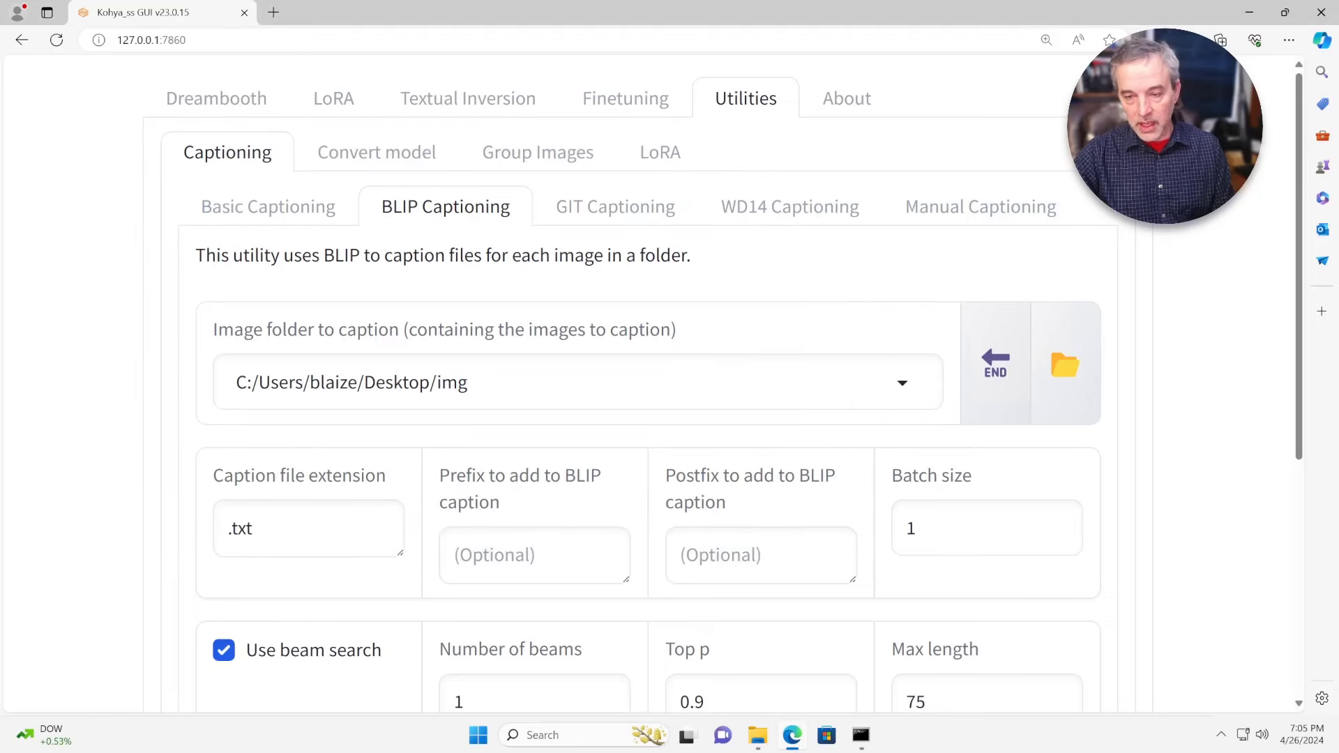
# Set the prefix to add to the BLIP captions to "man face".
pyautogui.scroll(-1, 649, 384)
pyautogui.click(534, 456)
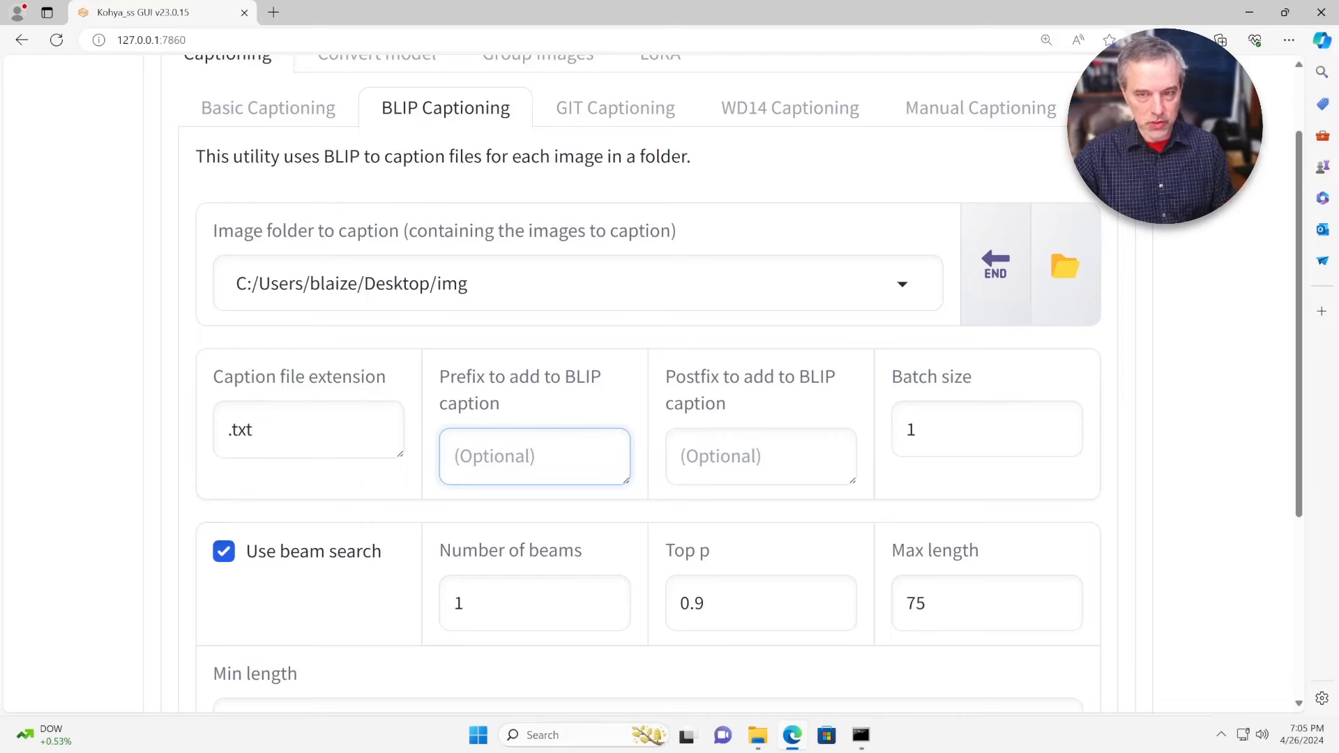
pyautogui.write('man face')
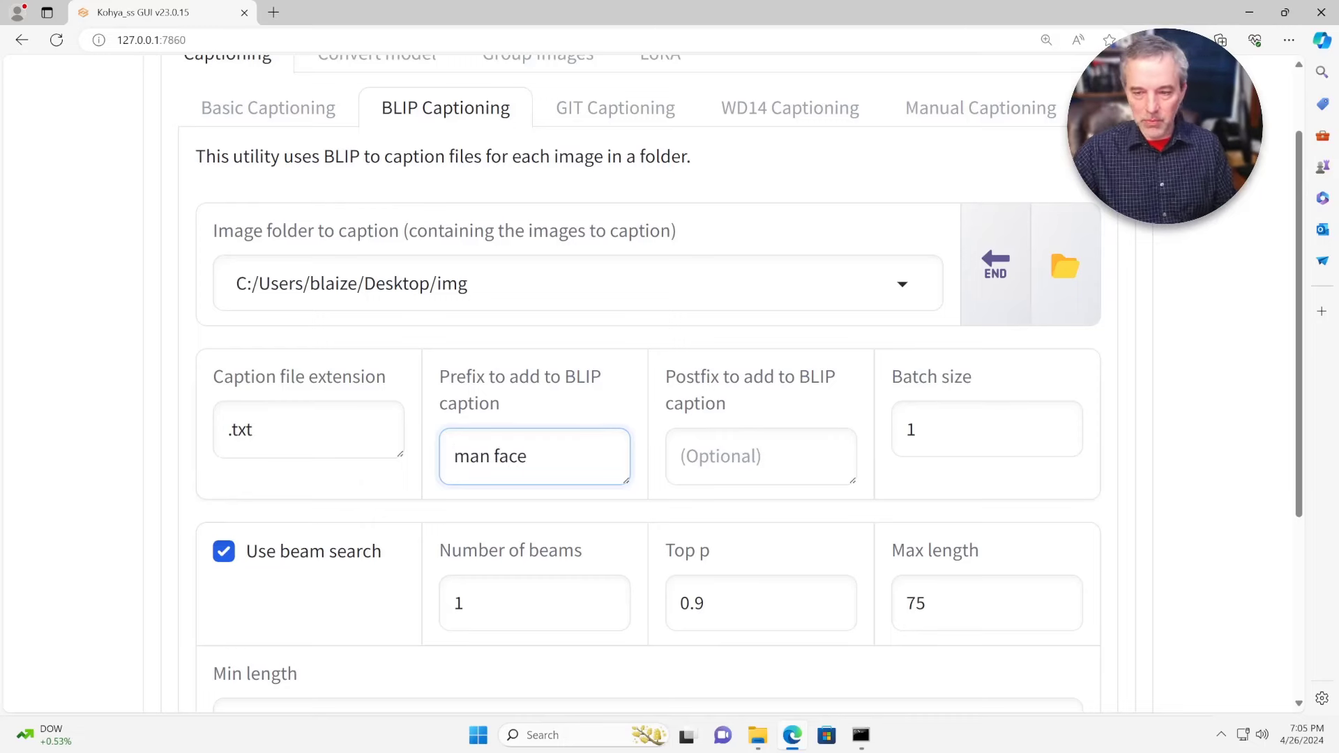
pyautogui.hotkey('ctrl', 'a')
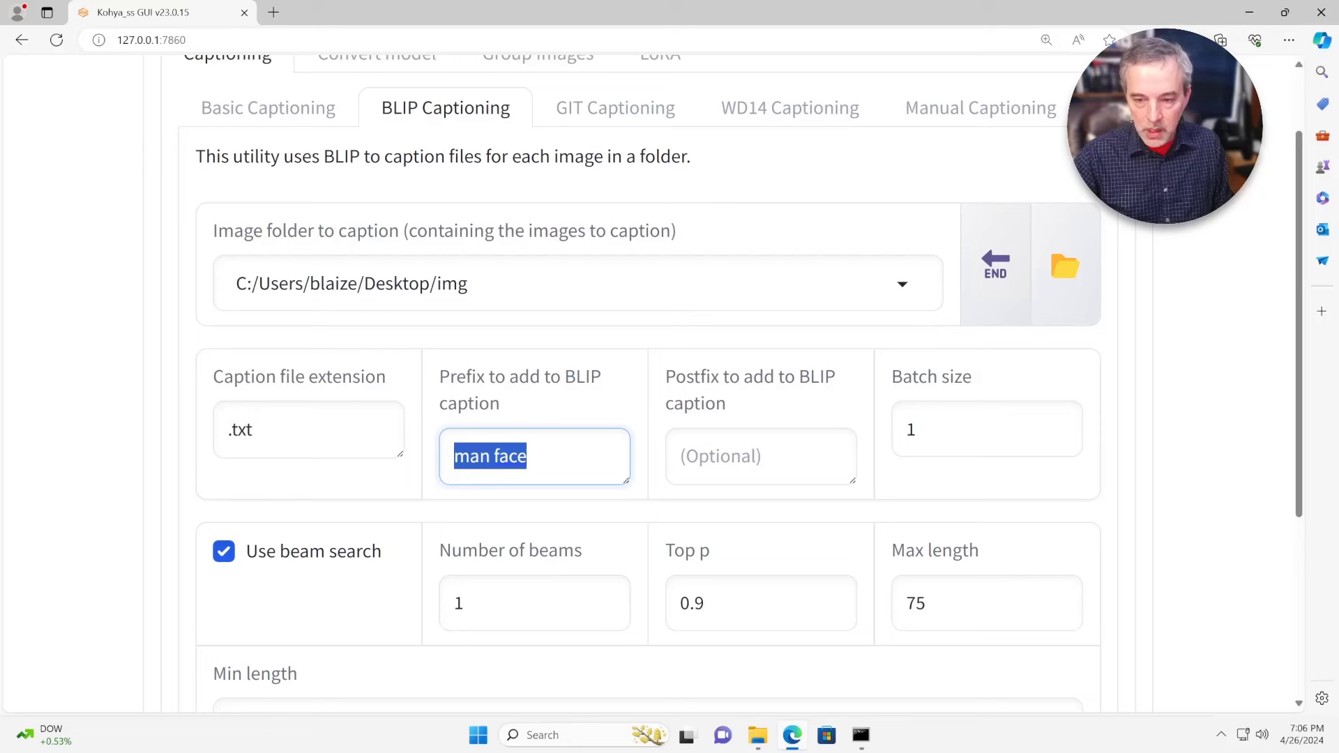
# Start captioning the images and check the captioning progress in Command Prompt.
pyautogui.scroll(-2, 647, 419)
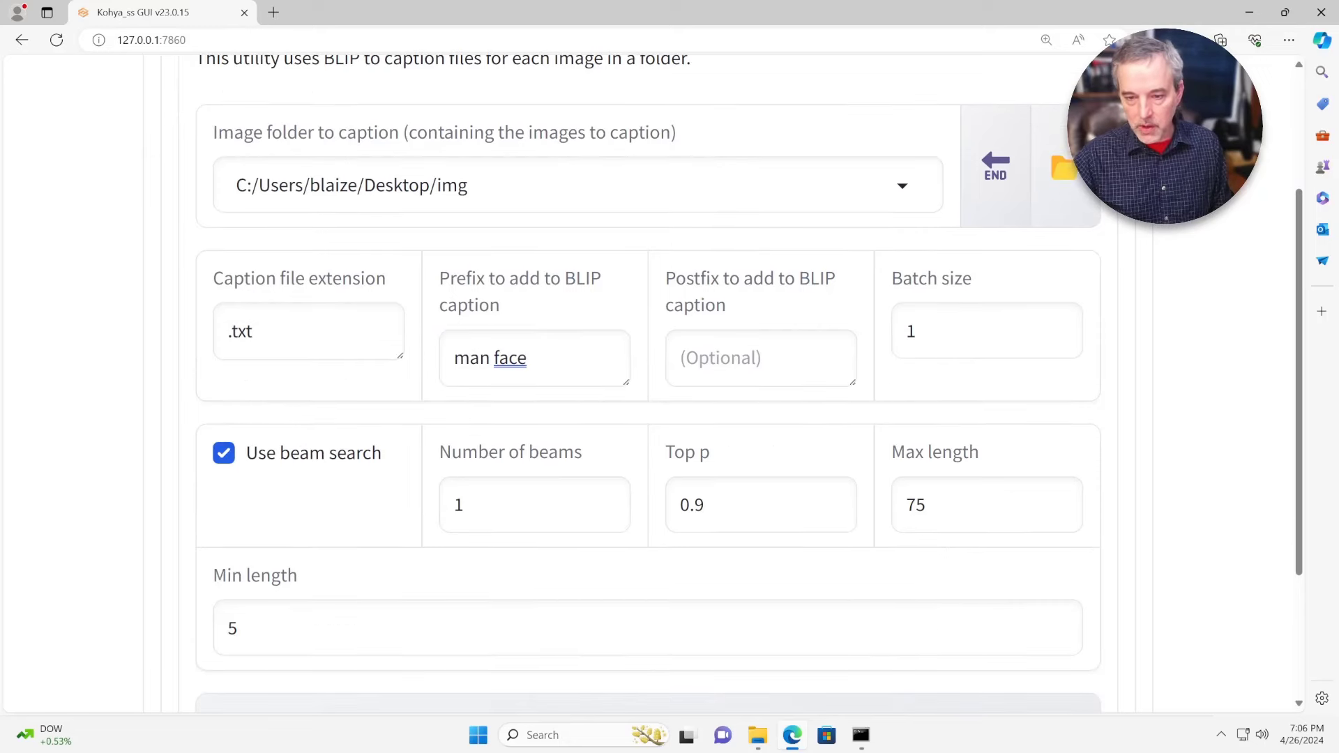
pyautogui.scroll(-2, 648, 383)
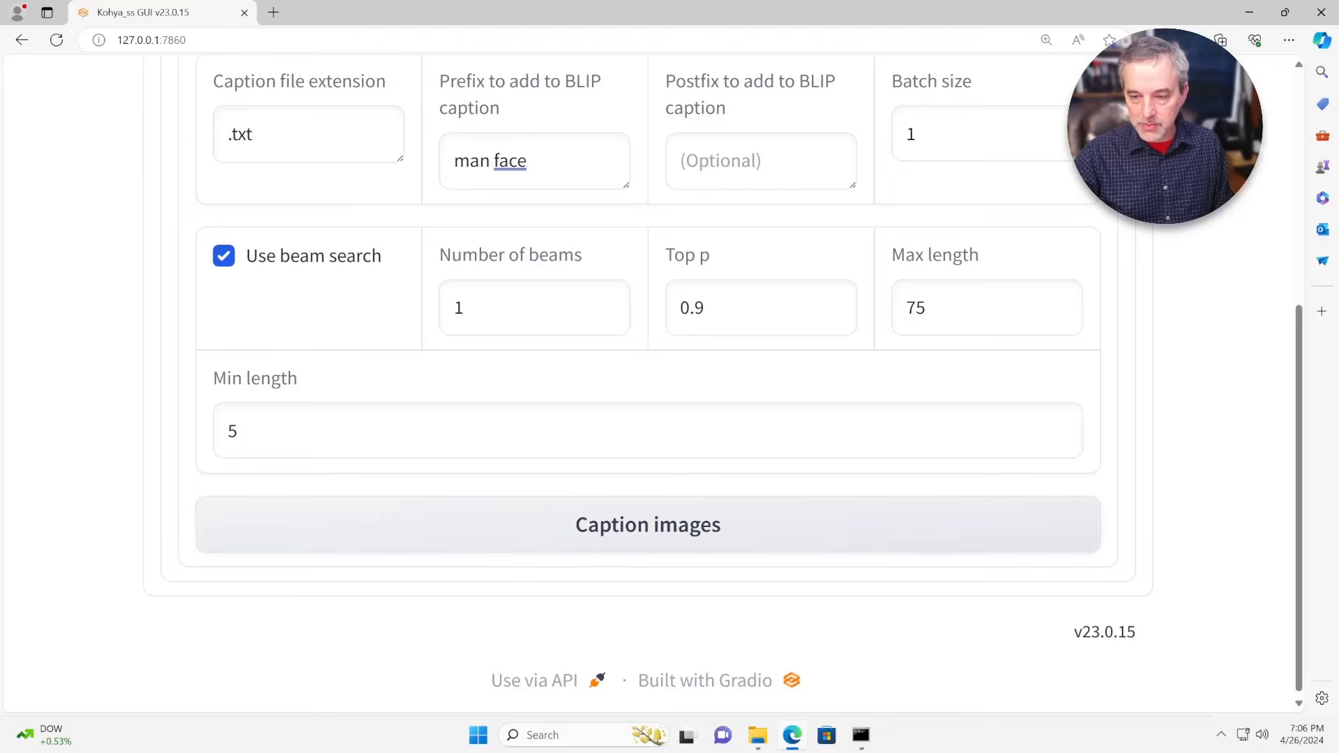
pyautogui.click(647, 523)
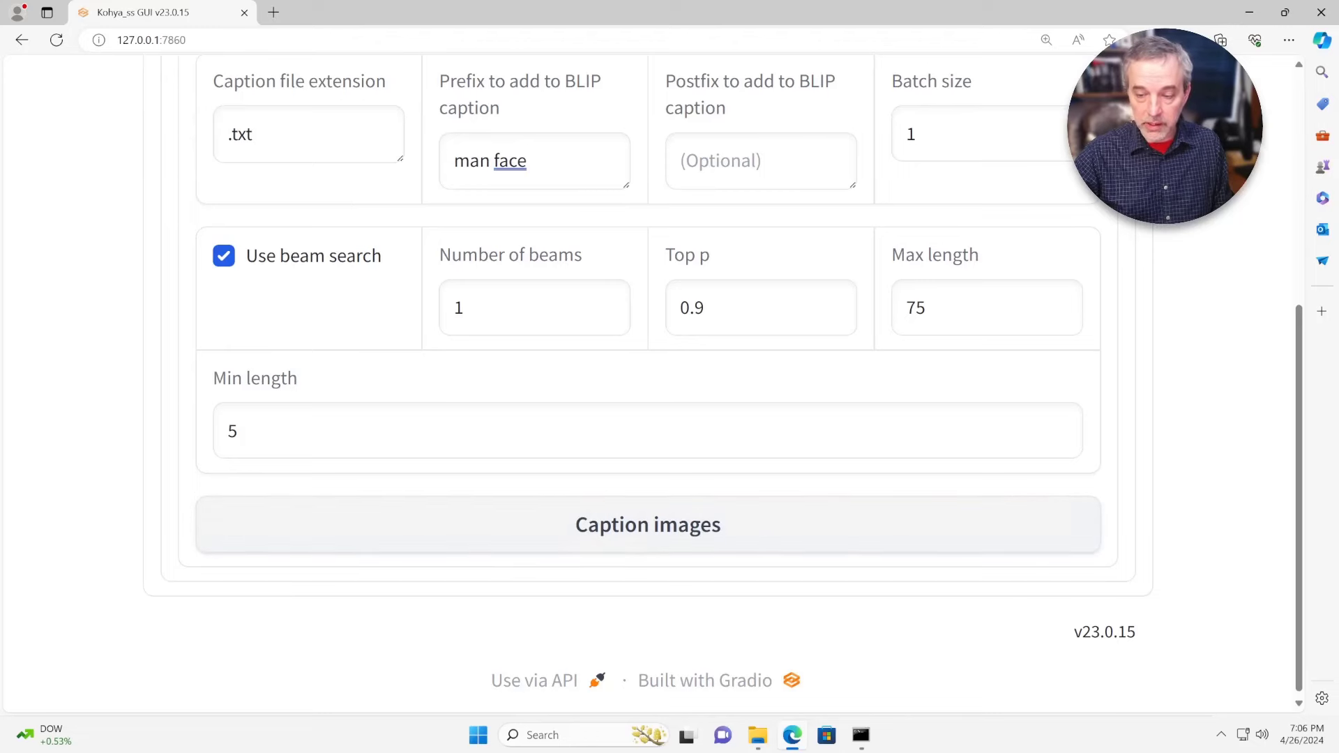
pyautogui.click(860, 734)
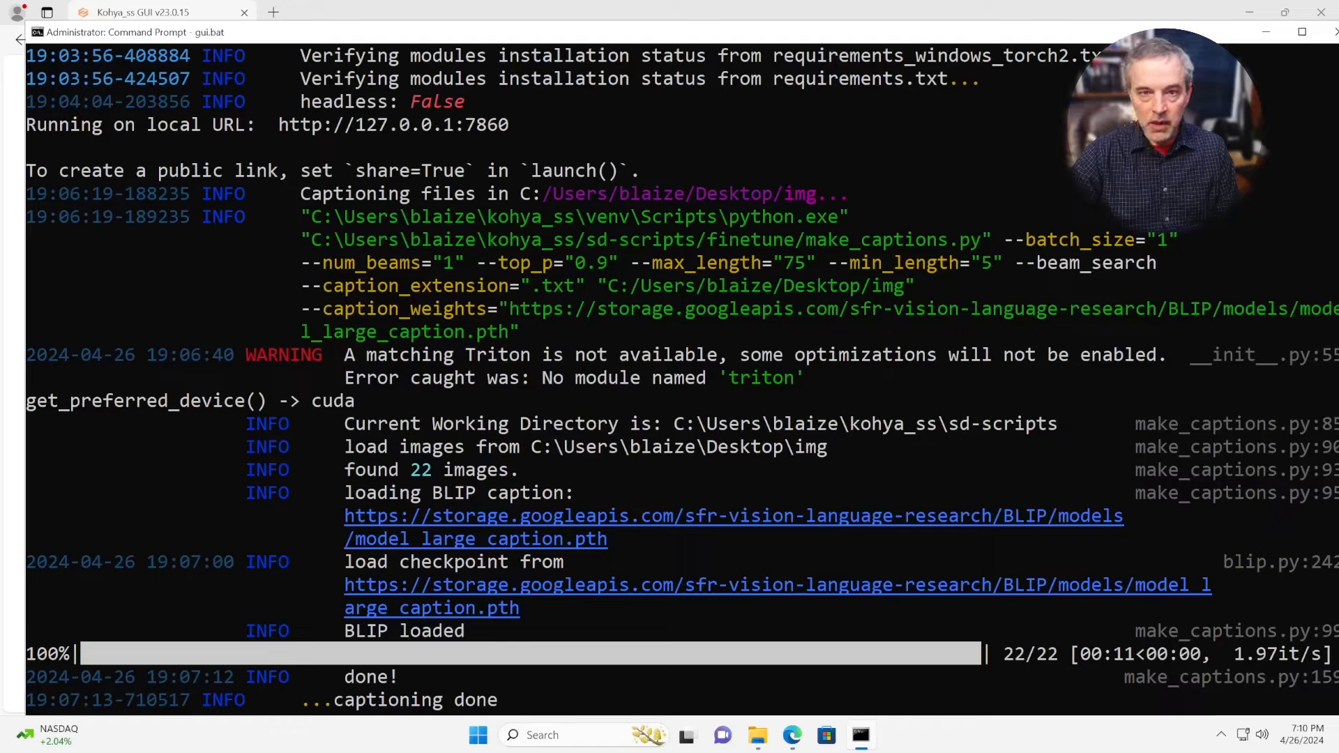
# Switch to the img folder in File Explorer and open several generated caption files, including IMG_20240426_112719 and IMG_20240426_112741.
pyautogui.hotkey('alt', 'Tab')
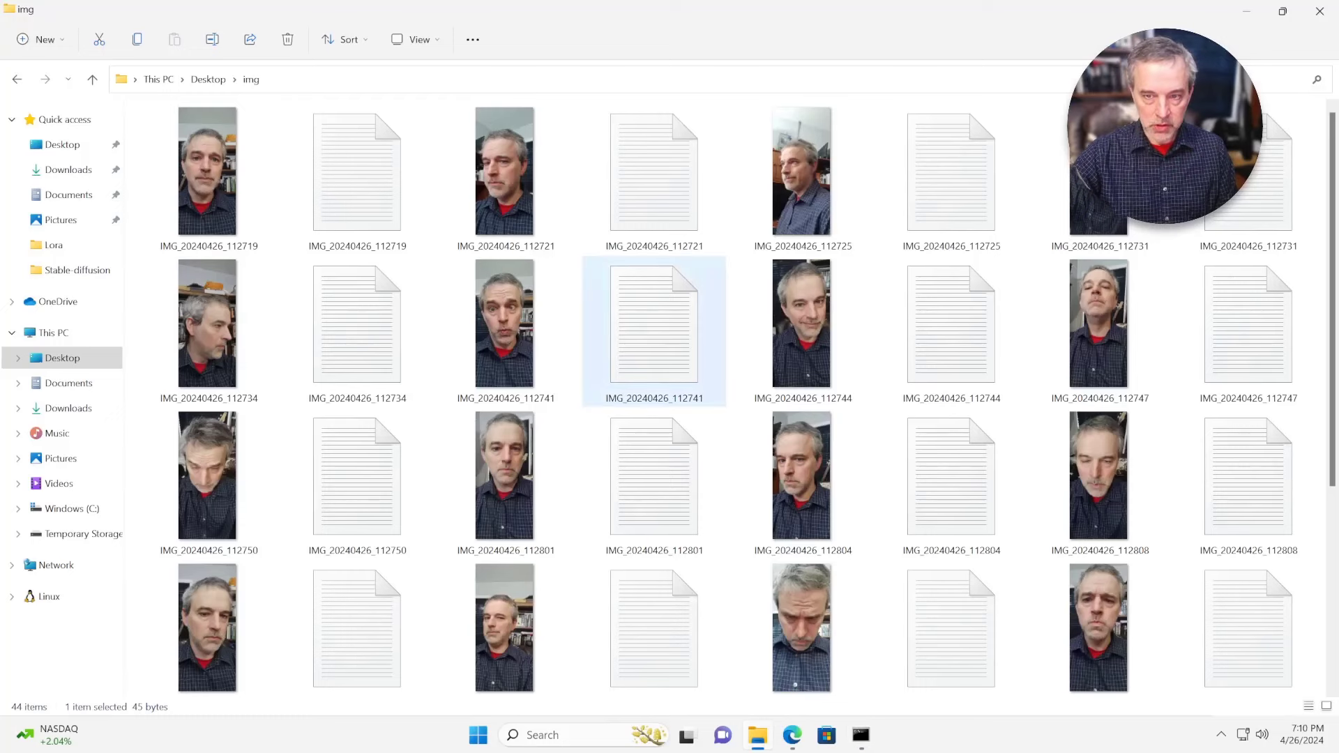
pyautogui.click(1248, 174)
pyautogui.click(357, 324)
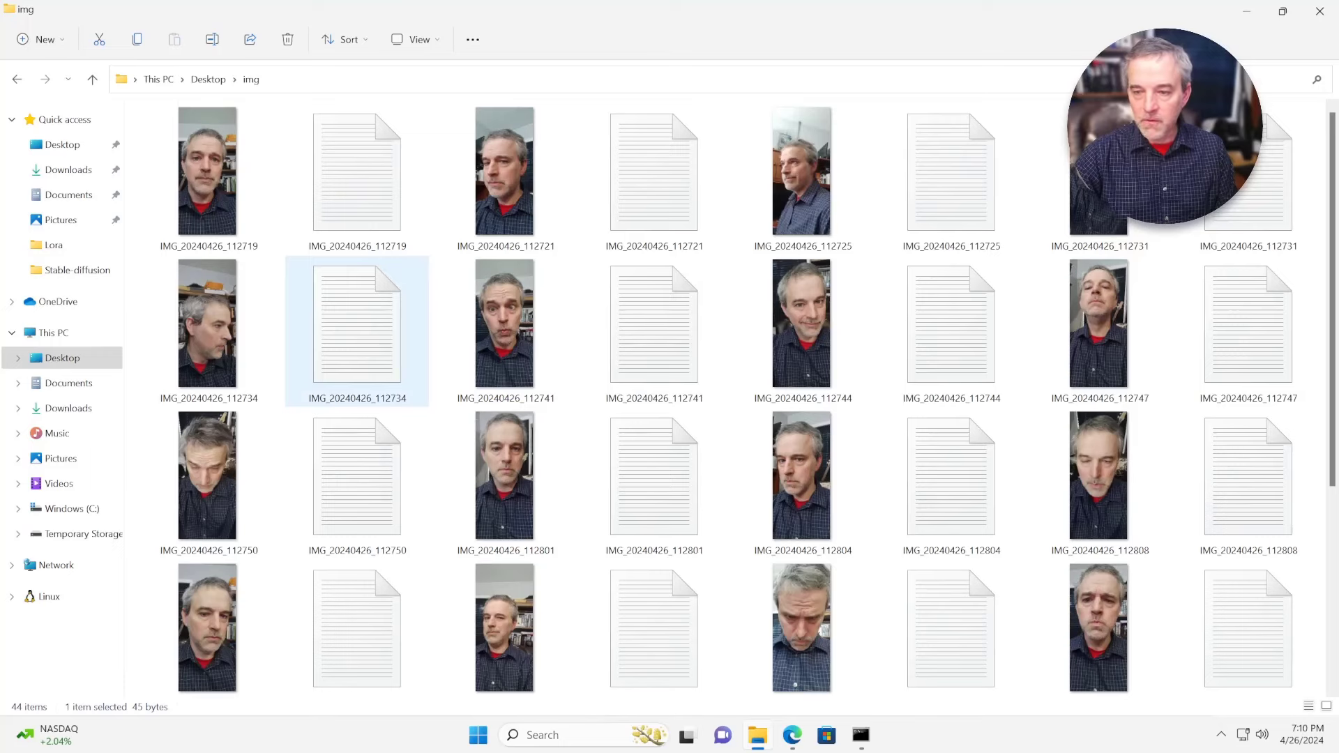
pyautogui.press('End')
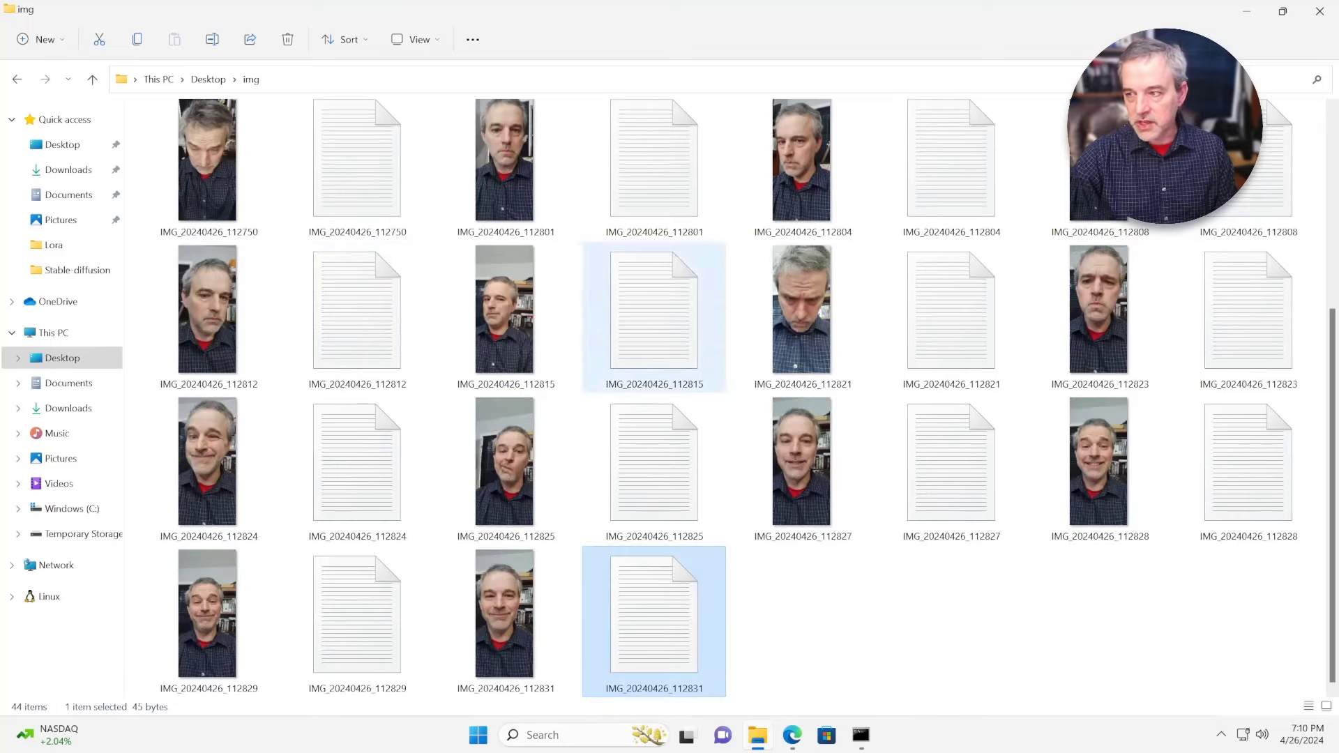
pyautogui.scroll(4, 505, 314)
pyautogui.click(357, 175)
pyautogui.click(357, 179)
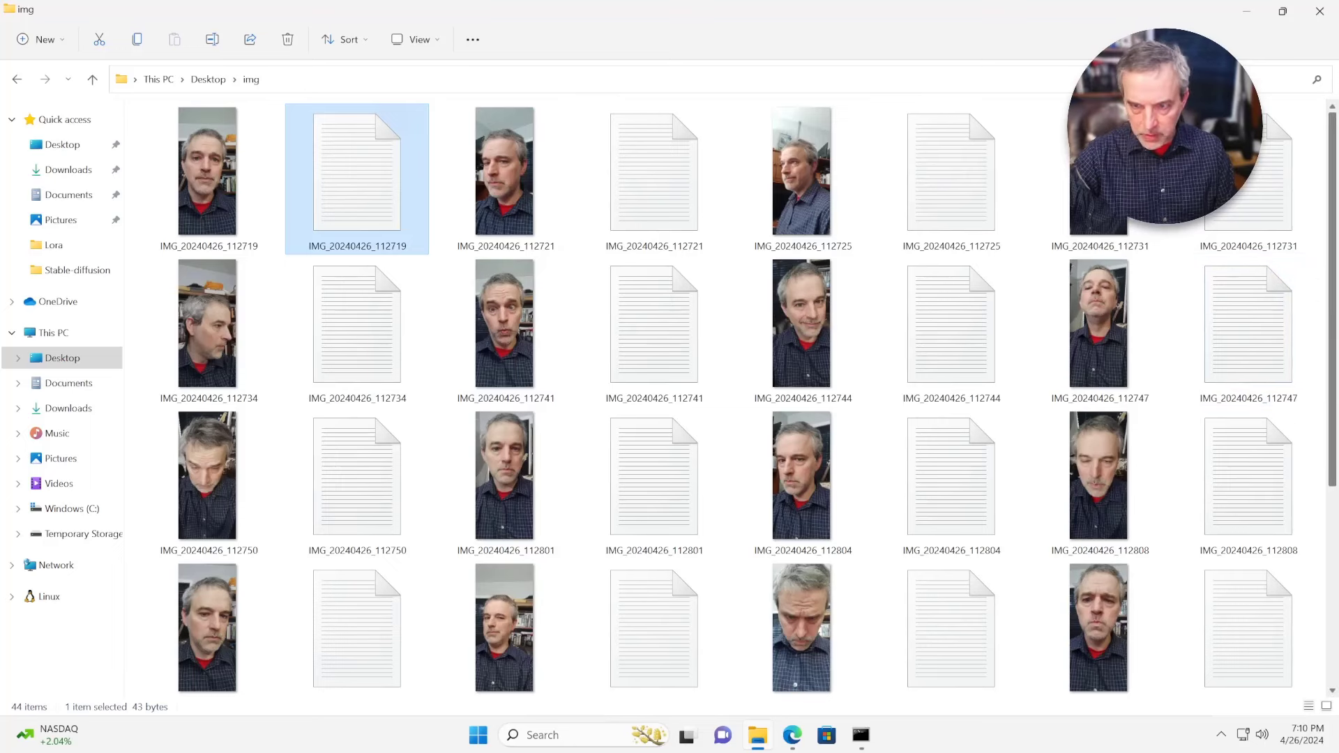
pyautogui.click(653, 330)
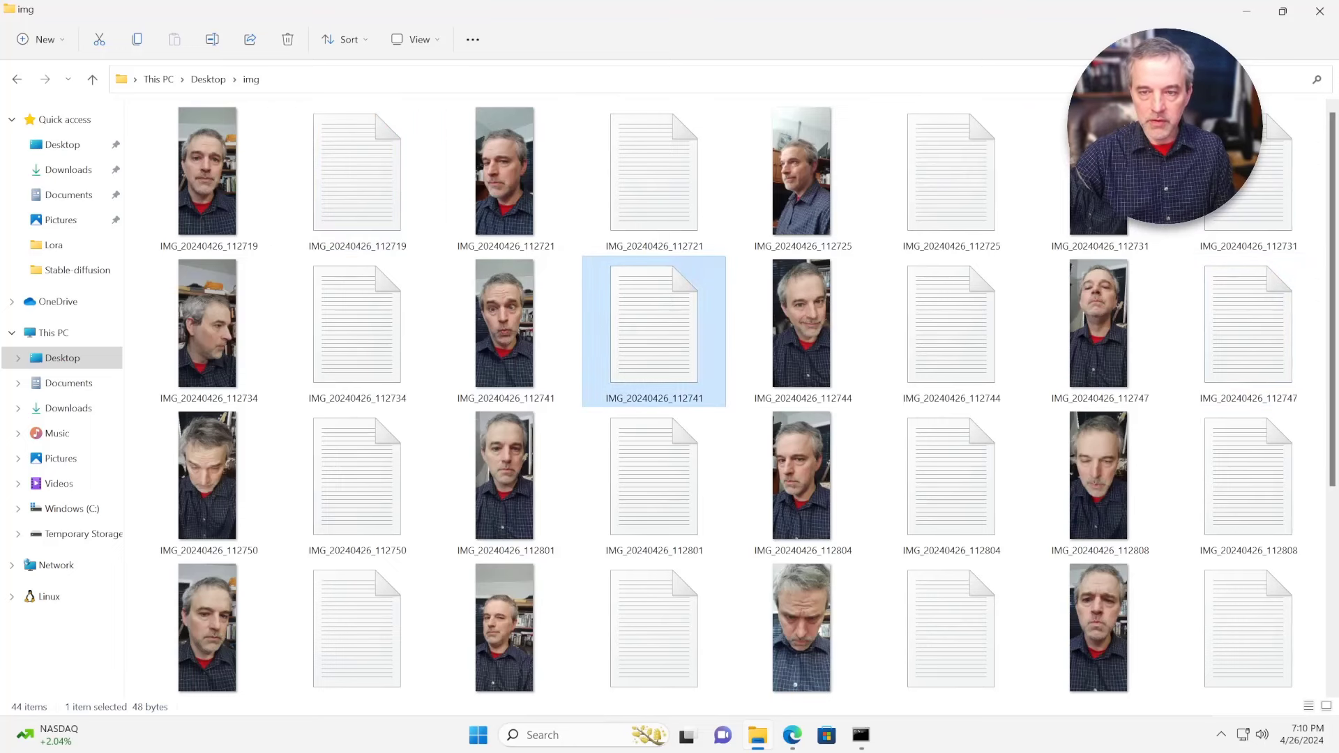
pyautogui.press('Return')
# Read the captions in the opened text files from IMG_20240426_112719 through IMG_20240426_112741 and close Notepad.
pyautogui.click(195, 66)
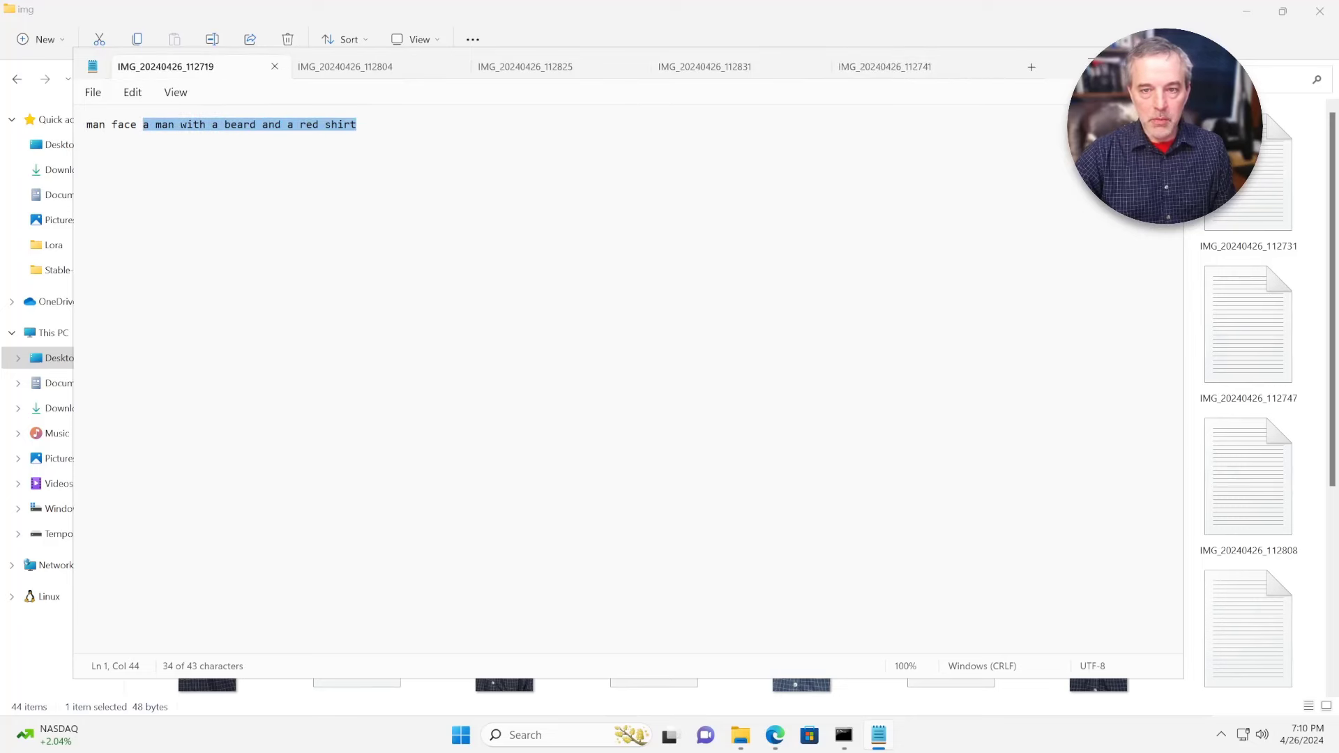
pyautogui.click(357, 124)
pyautogui.click(376, 66)
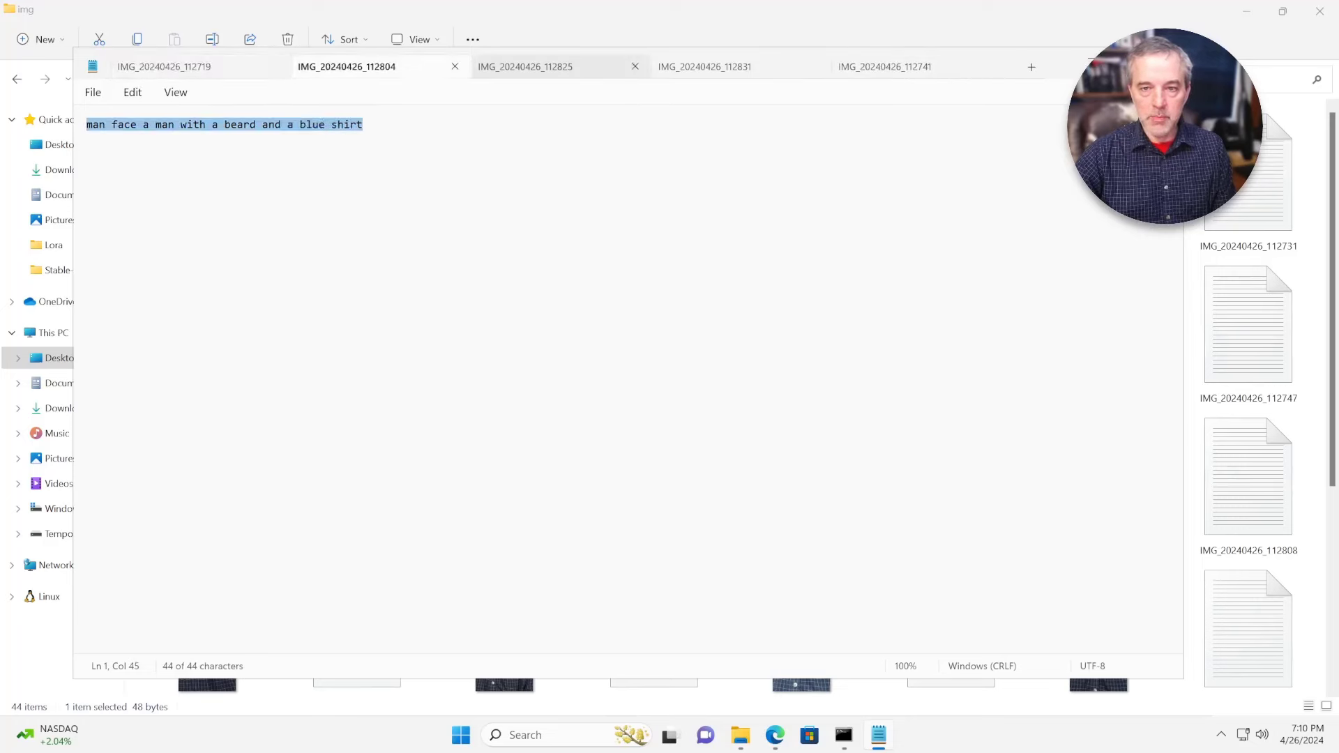
pyautogui.hotkey('ctrl', 'Tab')
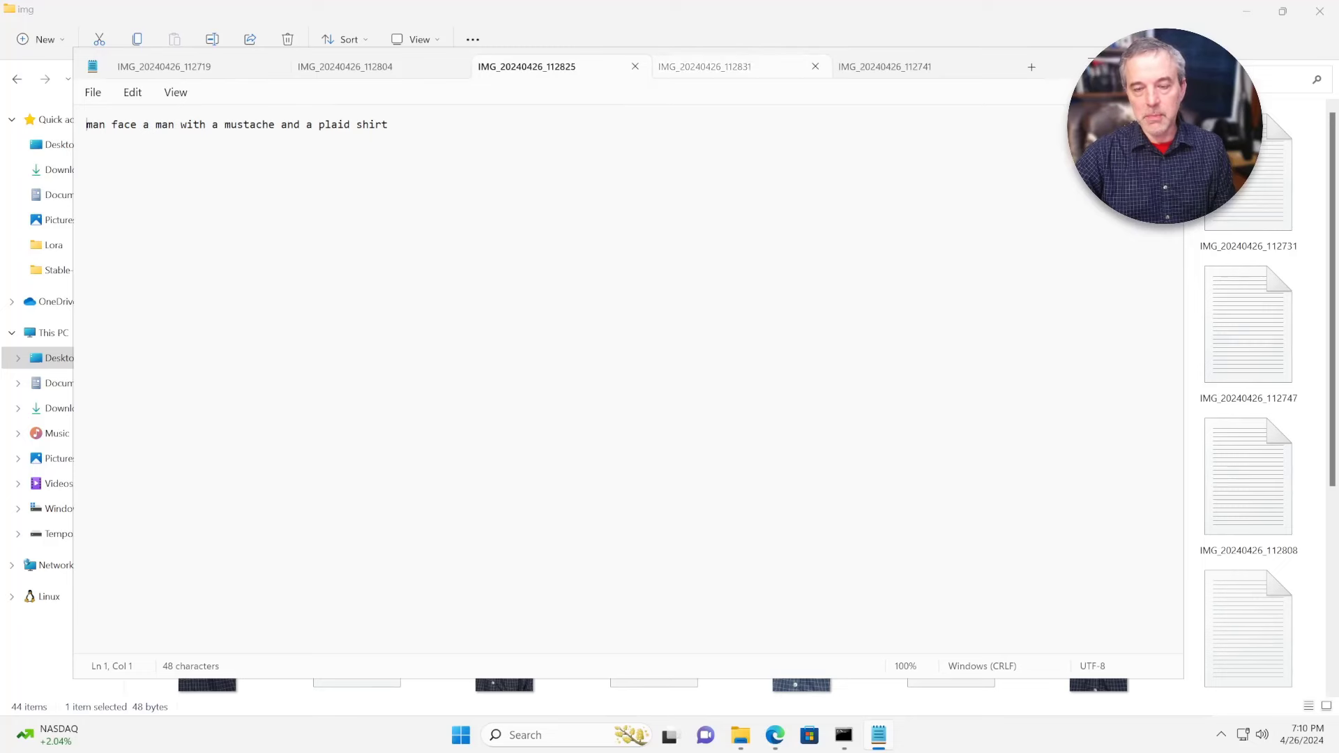
pyautogui.hotkey('ctrl', 'Tab')
pyautogui.hotkey('ctrl', 'Tab')
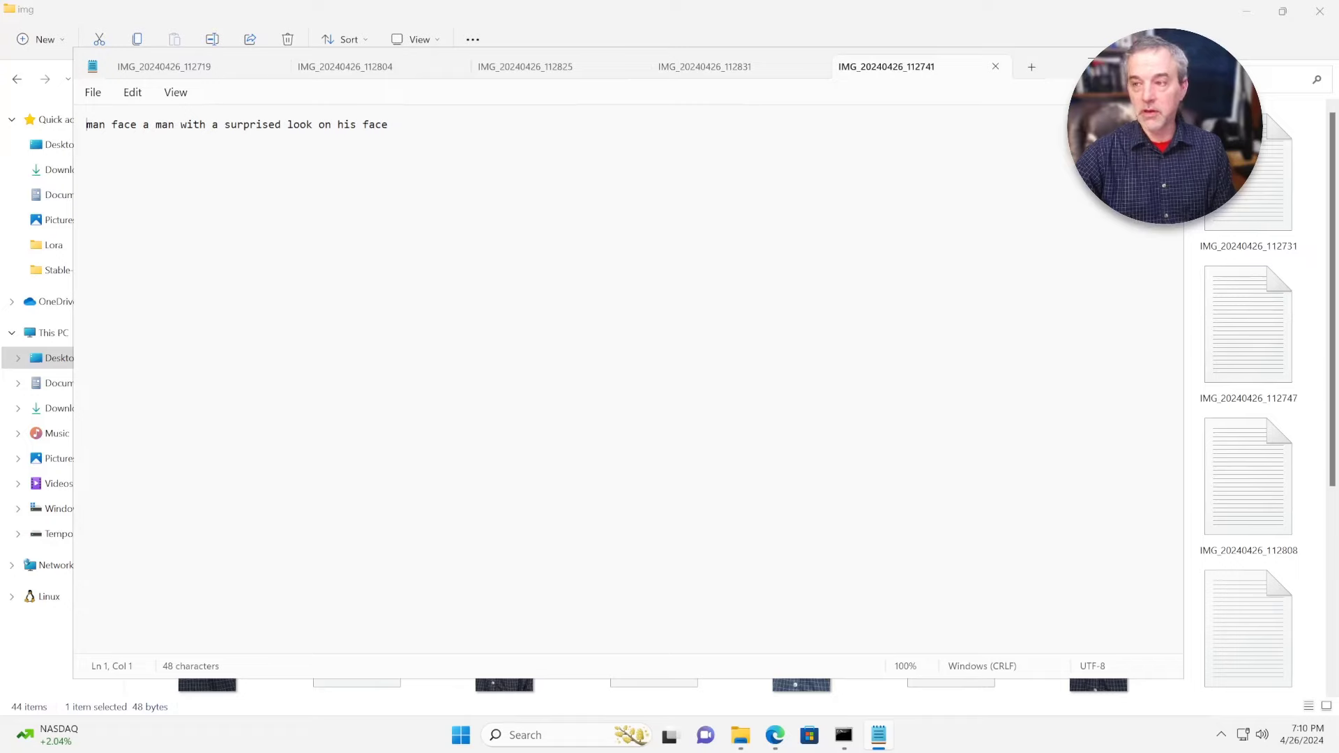
pyautogui.hotkey('alt', 'F4')
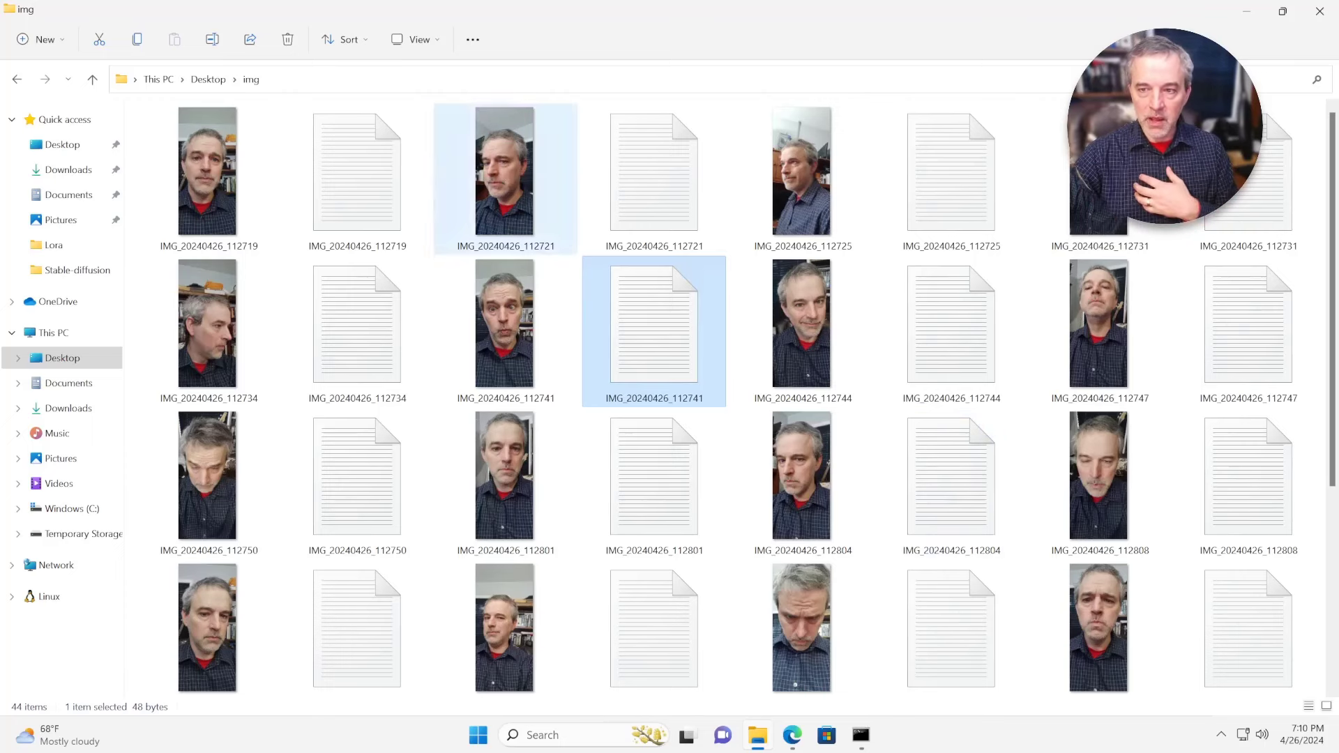
# Reopen the IMG_20240426_112719 caption file, highlight the "man face" prefix in its text, and close Notepad.
pyautogui.doubleClick(357, 175)
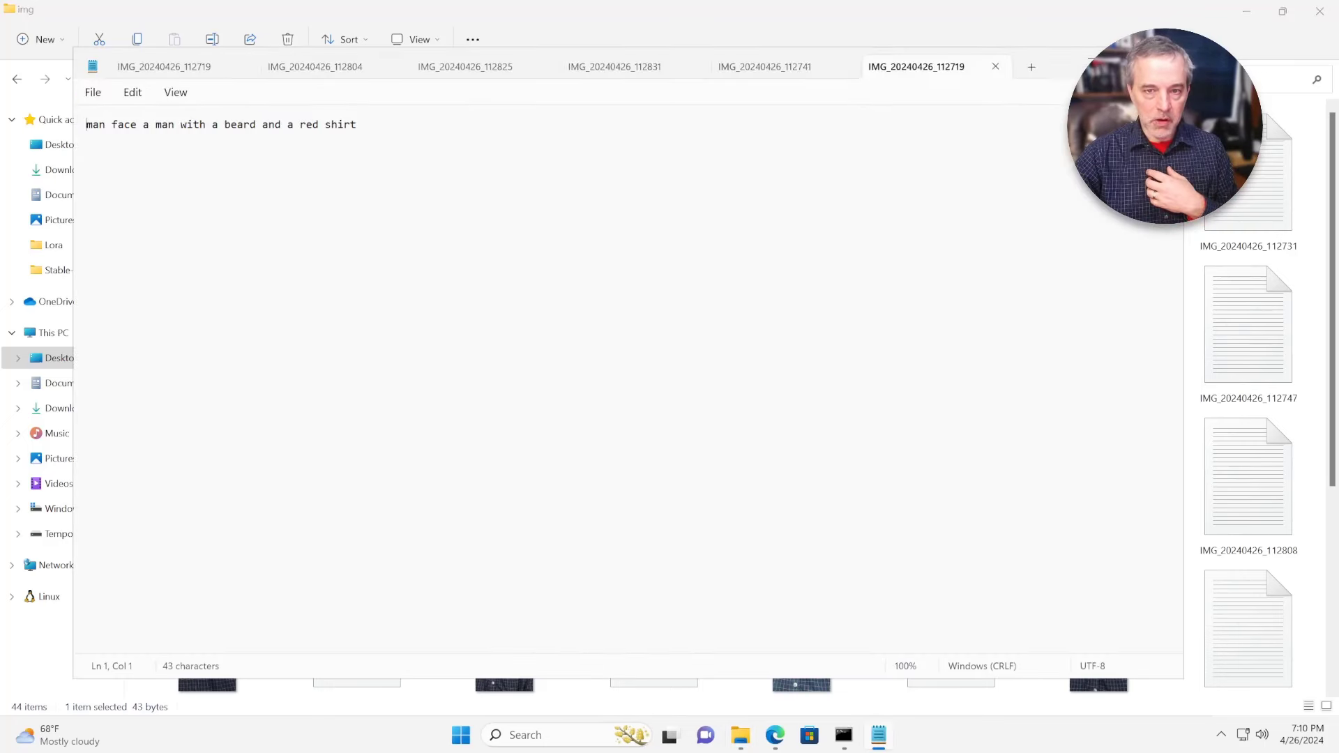
pyautogui.hotkey('shift', 'Right')
pyautogui.hotkey('shift', 'Right')
pyautogui.hotkey('shift', 'Right')
pyautogui.hotkey('shift', 'Right')
pyautogui.hotkey('shift', 'Right')
pyautogui.hotkey('shift', 'Right')
pyautogui.hotkey('shift', 'Right')
pyautogui.hotkey('shift', 'Right')
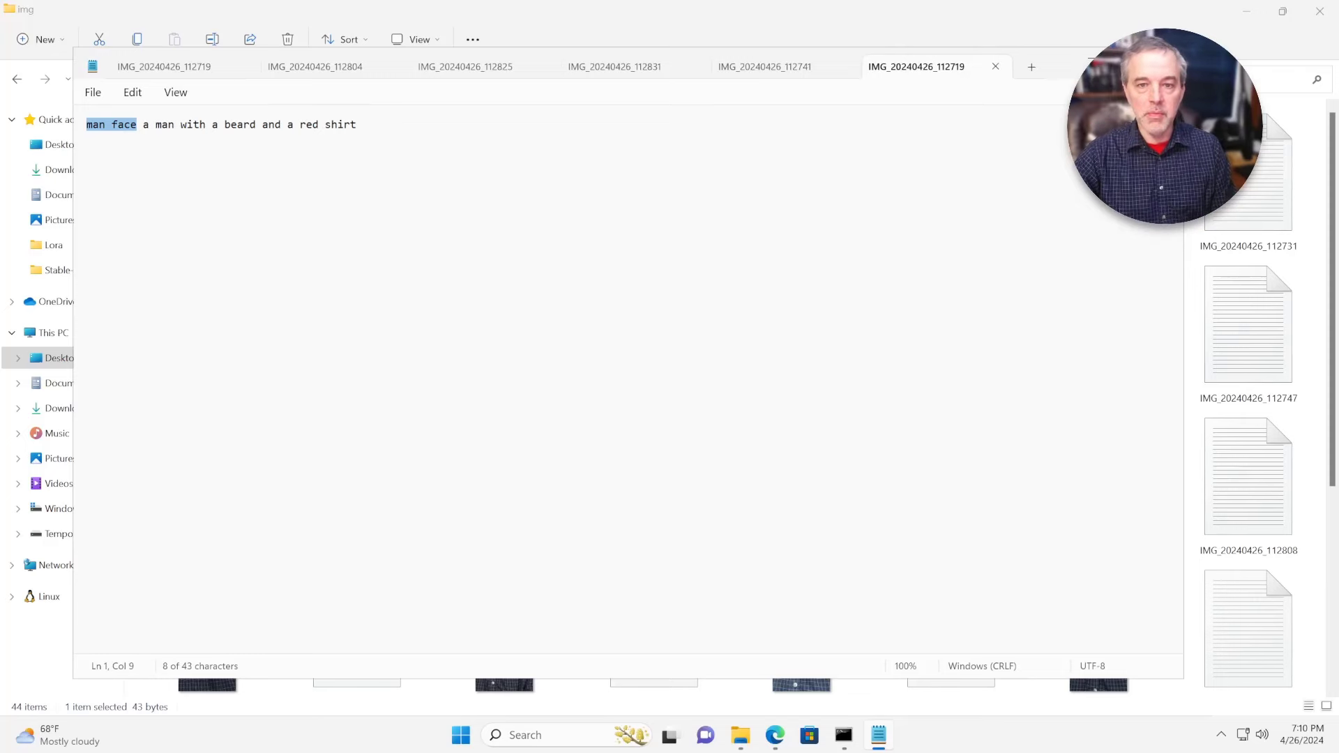
pyautogui.hotkey('alt', 'F4')
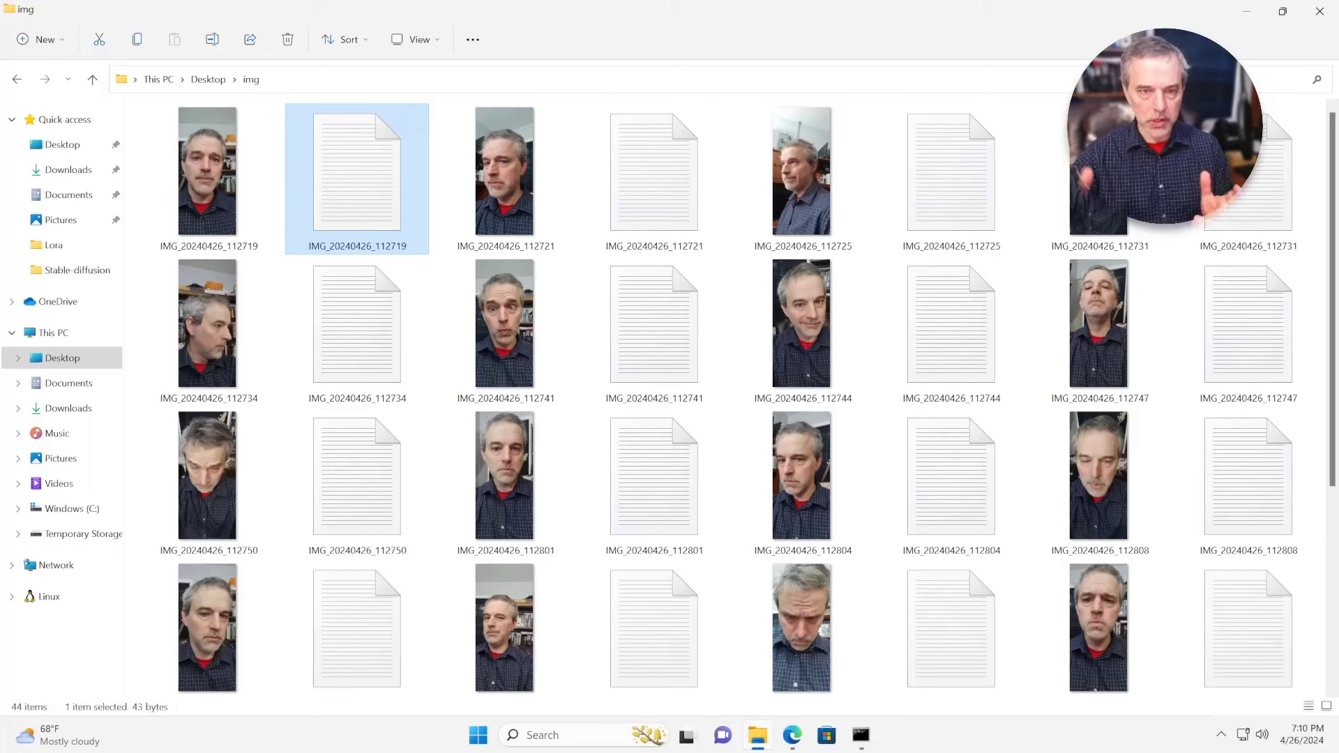
pyautogui.click(767, 99)
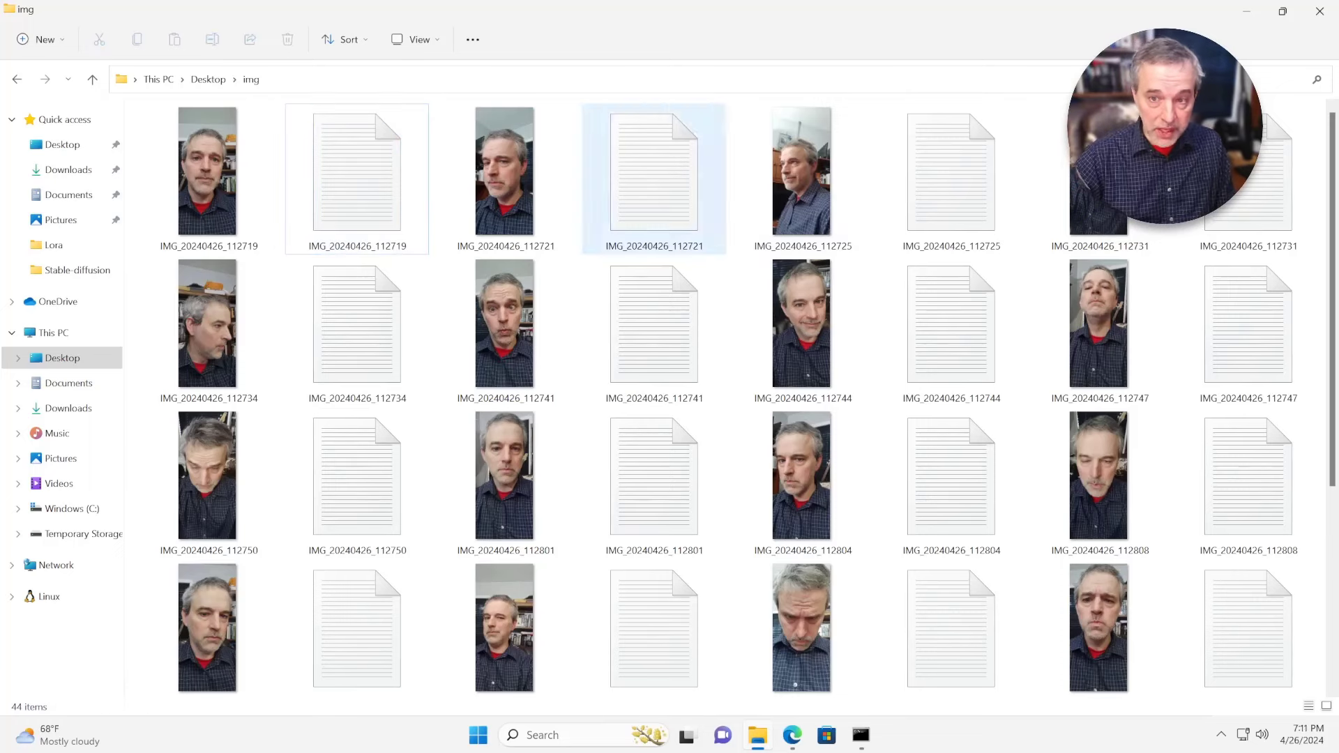
pyautogui.click(356, 178)
pyautogui.click(208, 179)
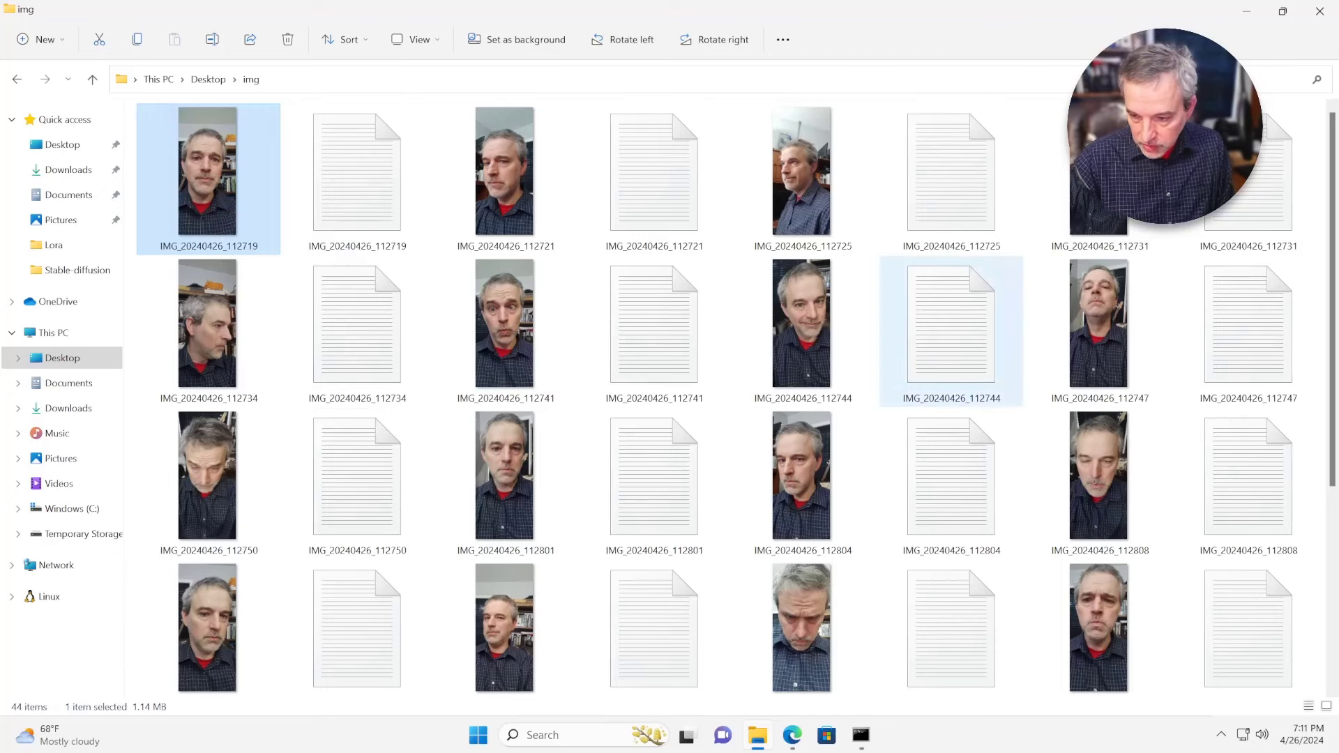
# Return to the Kohya_ss GUI in Edge, open LoRA training at 125% zoom, and expand the Dataset Preparation section.
pyautogui.click(792, 735)
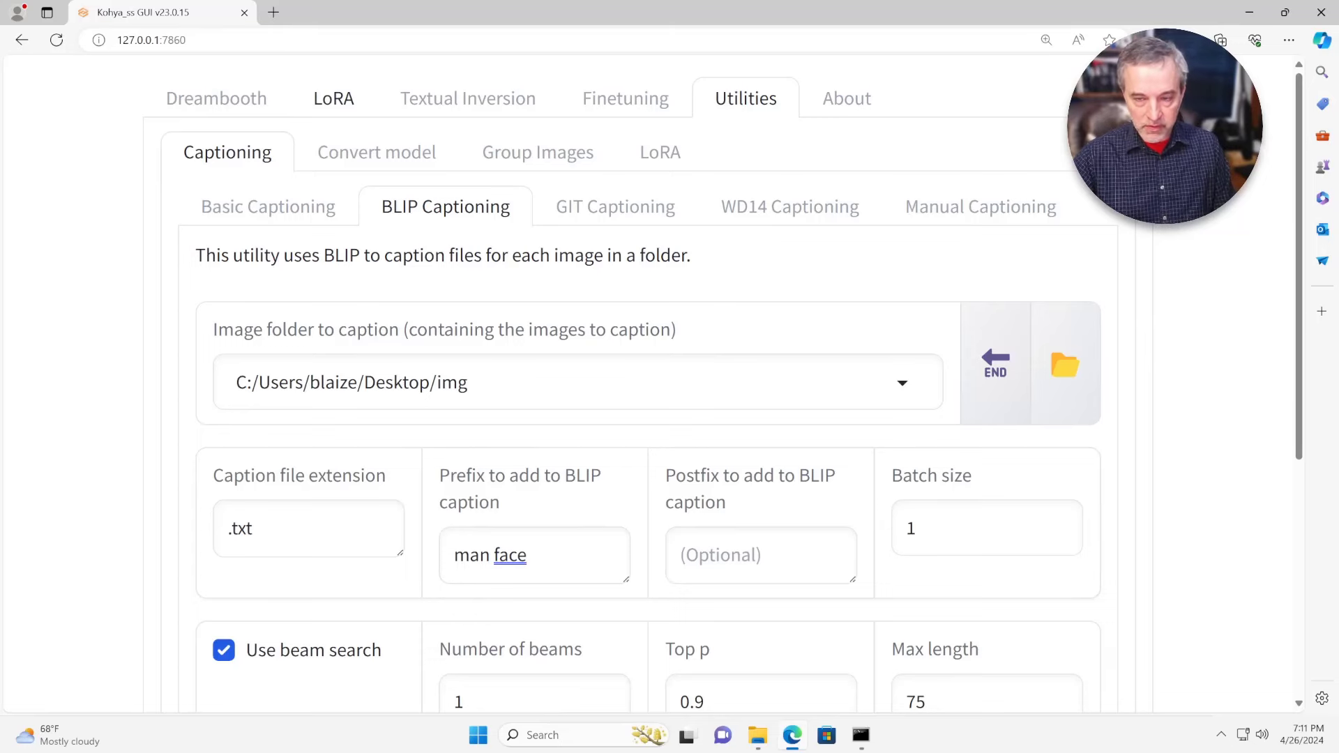
pyautogui.click(333, 98)
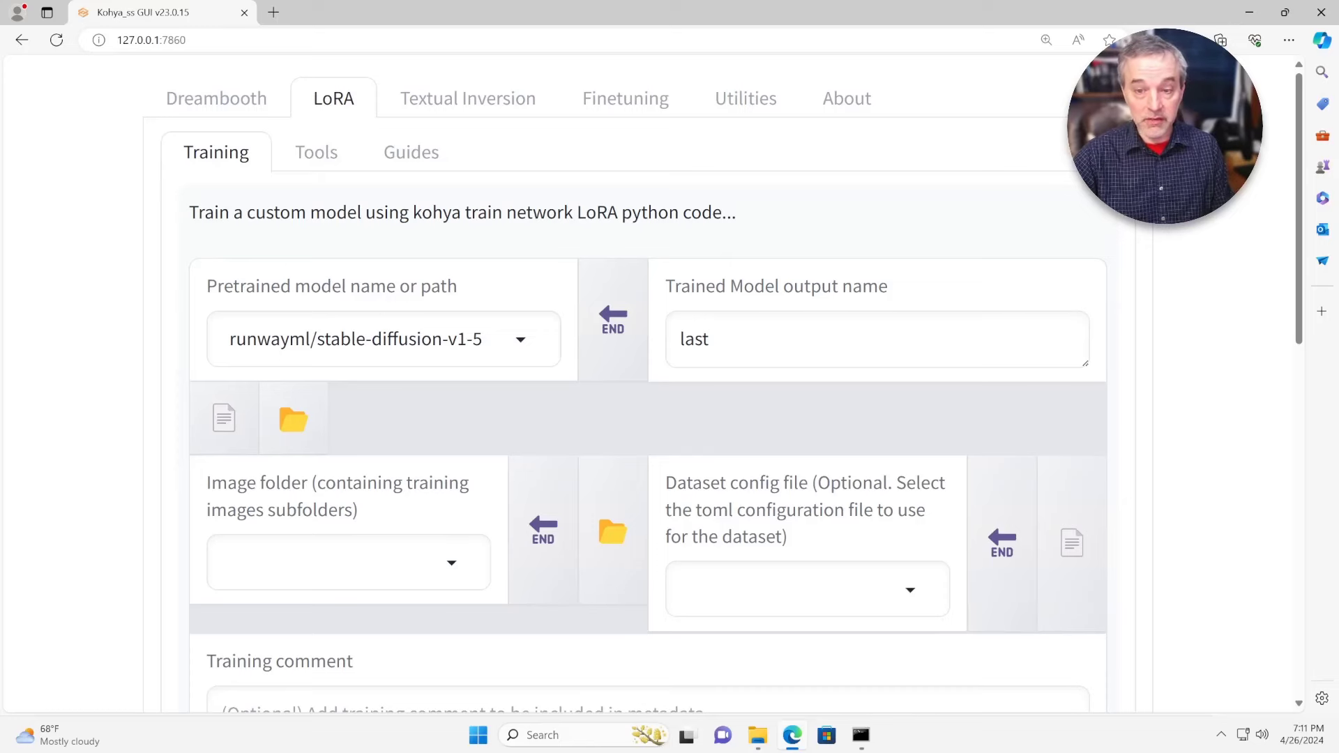
pyautogui.hotkey('ctrl', '-')
pyautogui.hotkey('ctrl', '-')
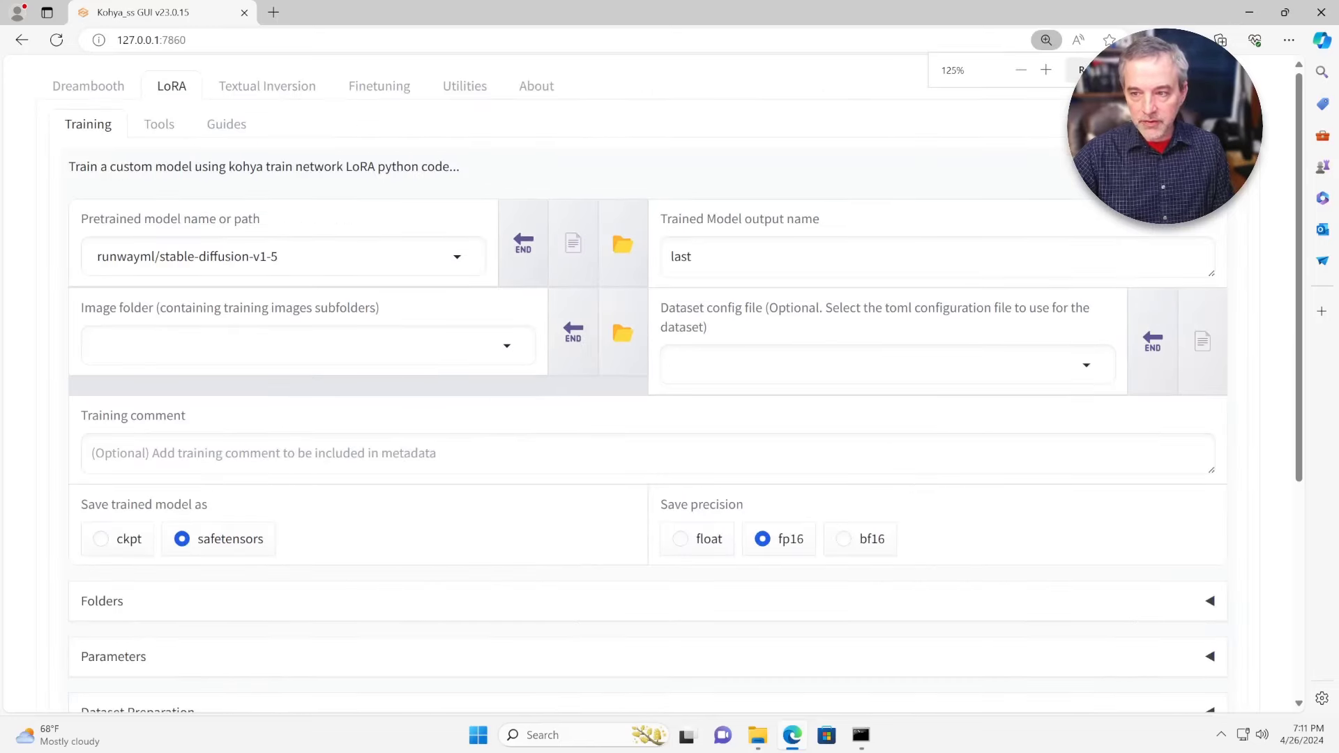
pyautogui.scroll(-5, 648, 383)
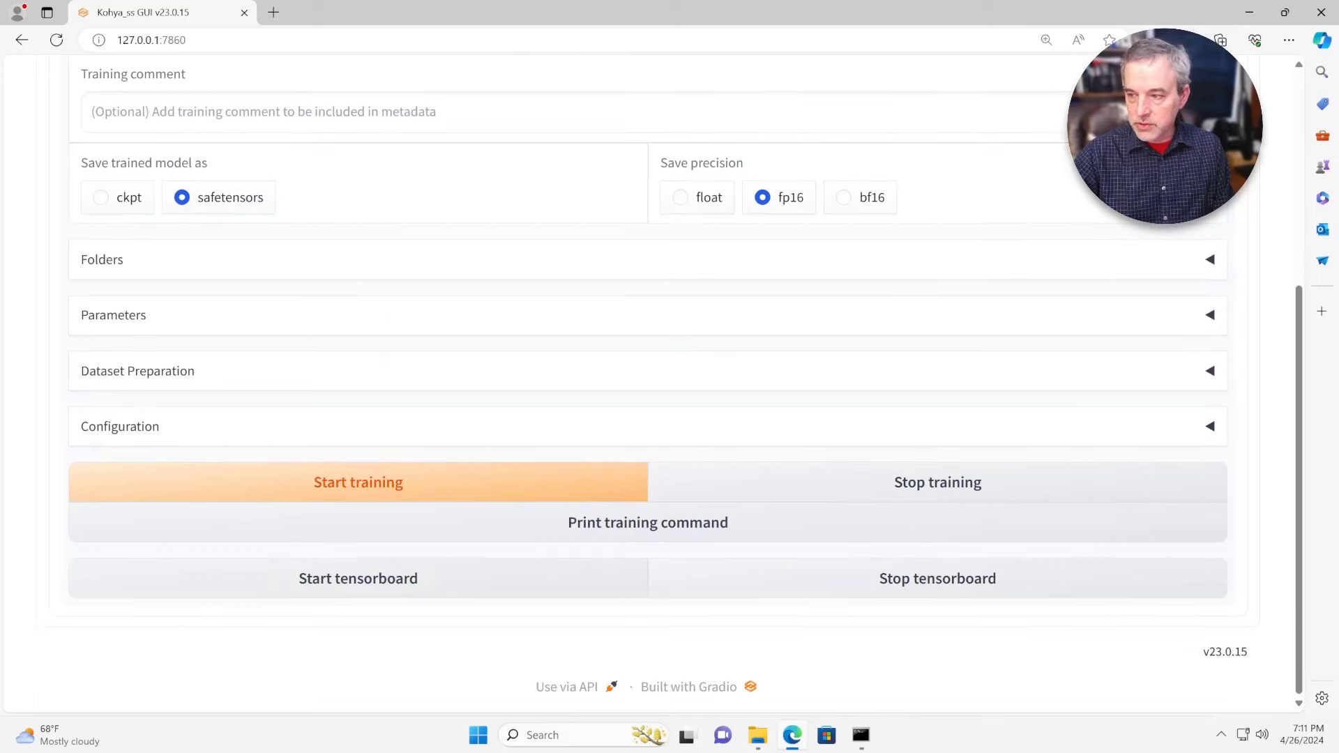
pyautogui.click(137, 371)
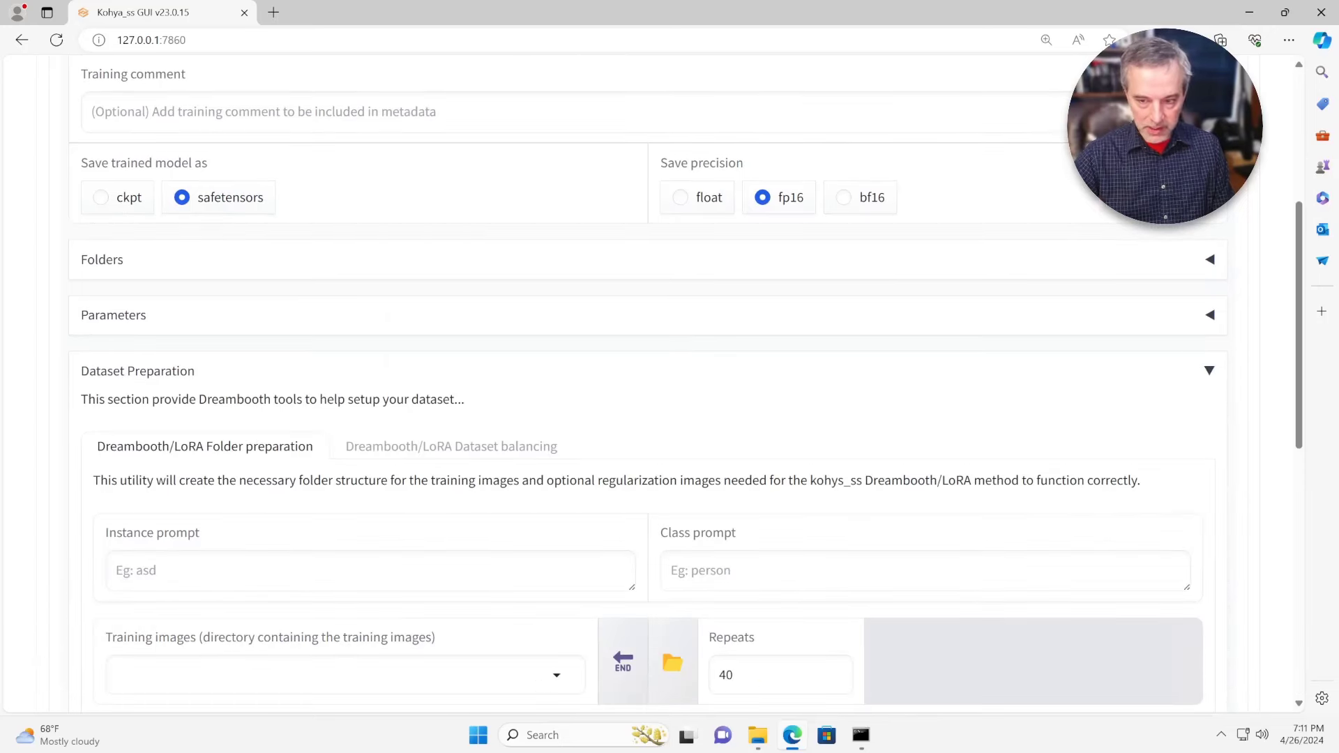
# Set the instance prompt to "man face" and the class prompt to "portrait" in the folder preparation form.
pyautogui.scroll(-2, 648, 383)
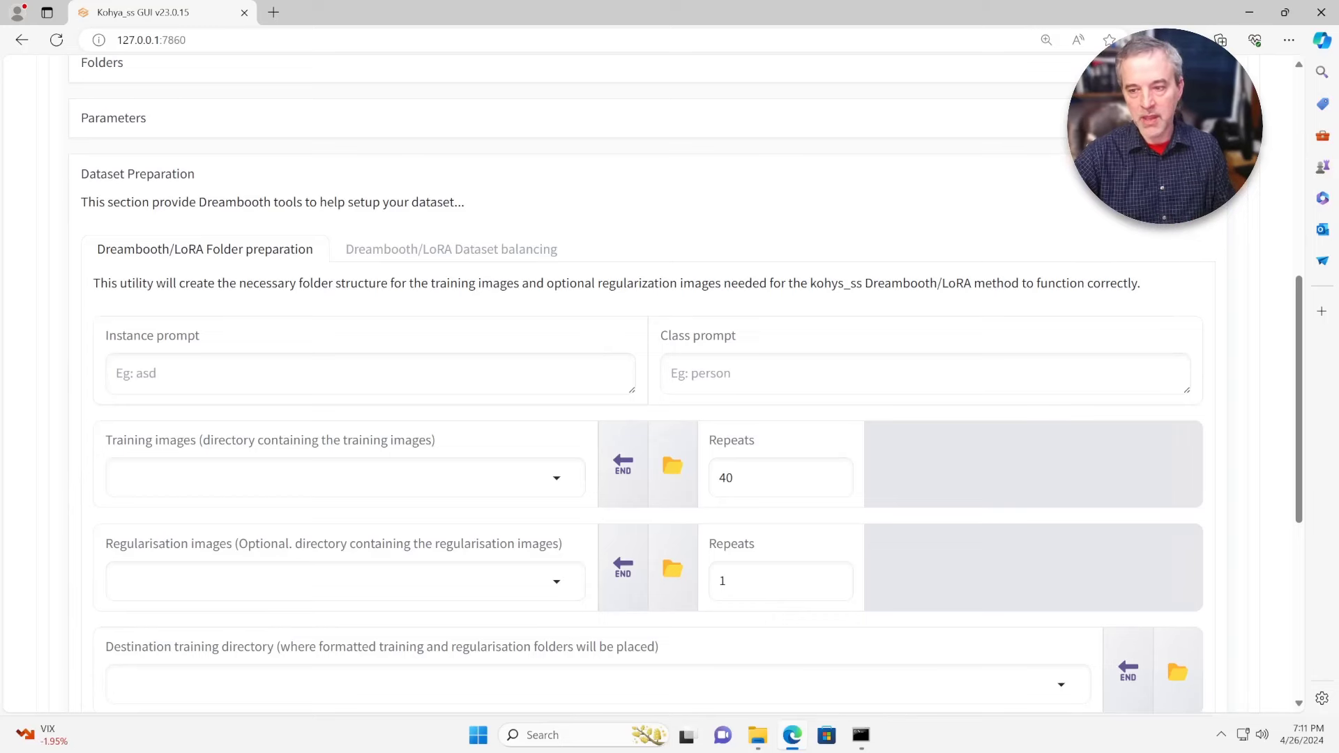
pyautogui.click(116, 374)
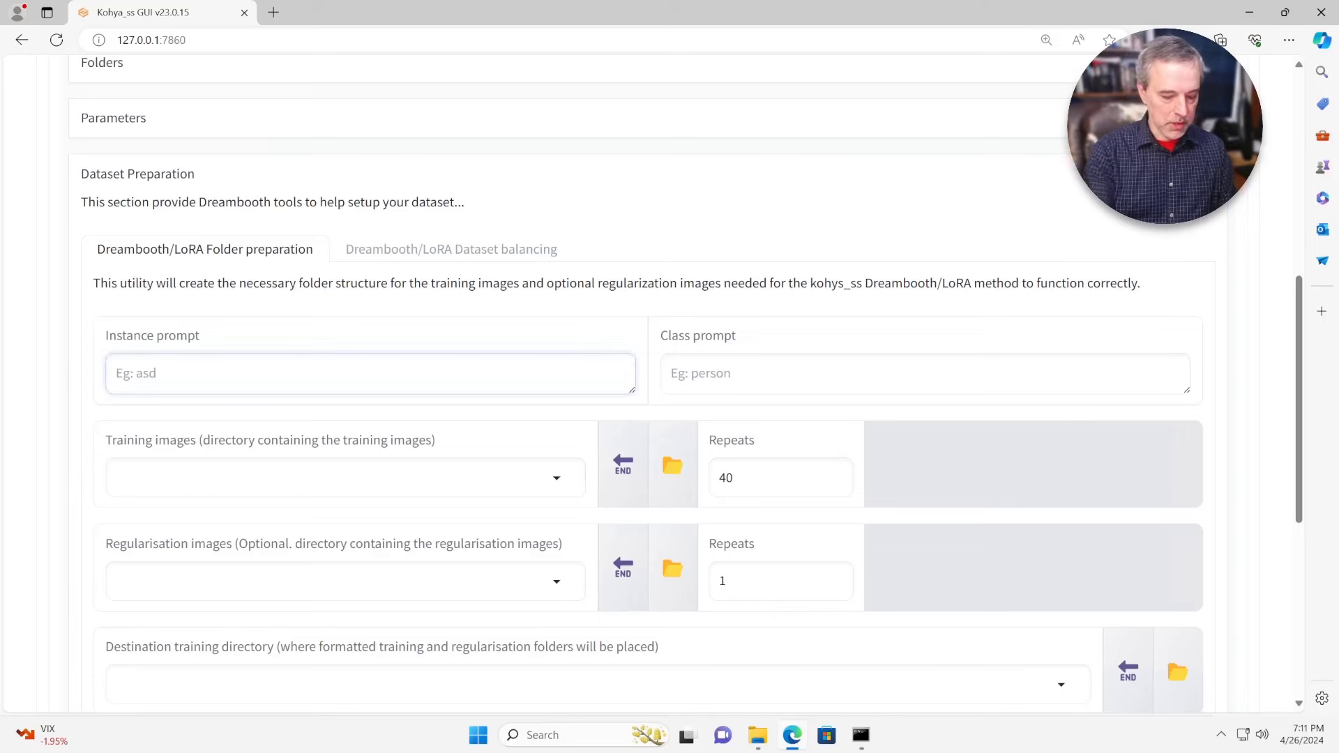
pyautogui.write('man fa')
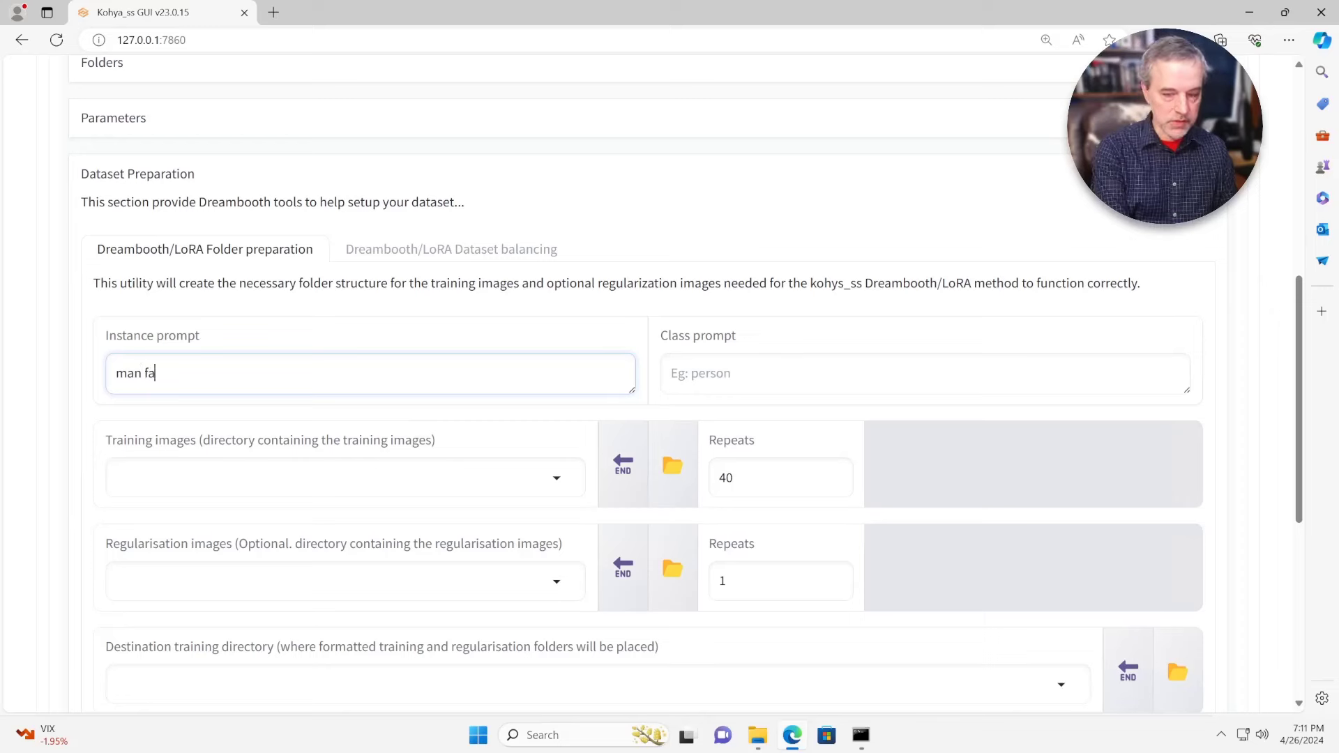
pyautogui.write('ce')
pyautogui.click(671, 373)
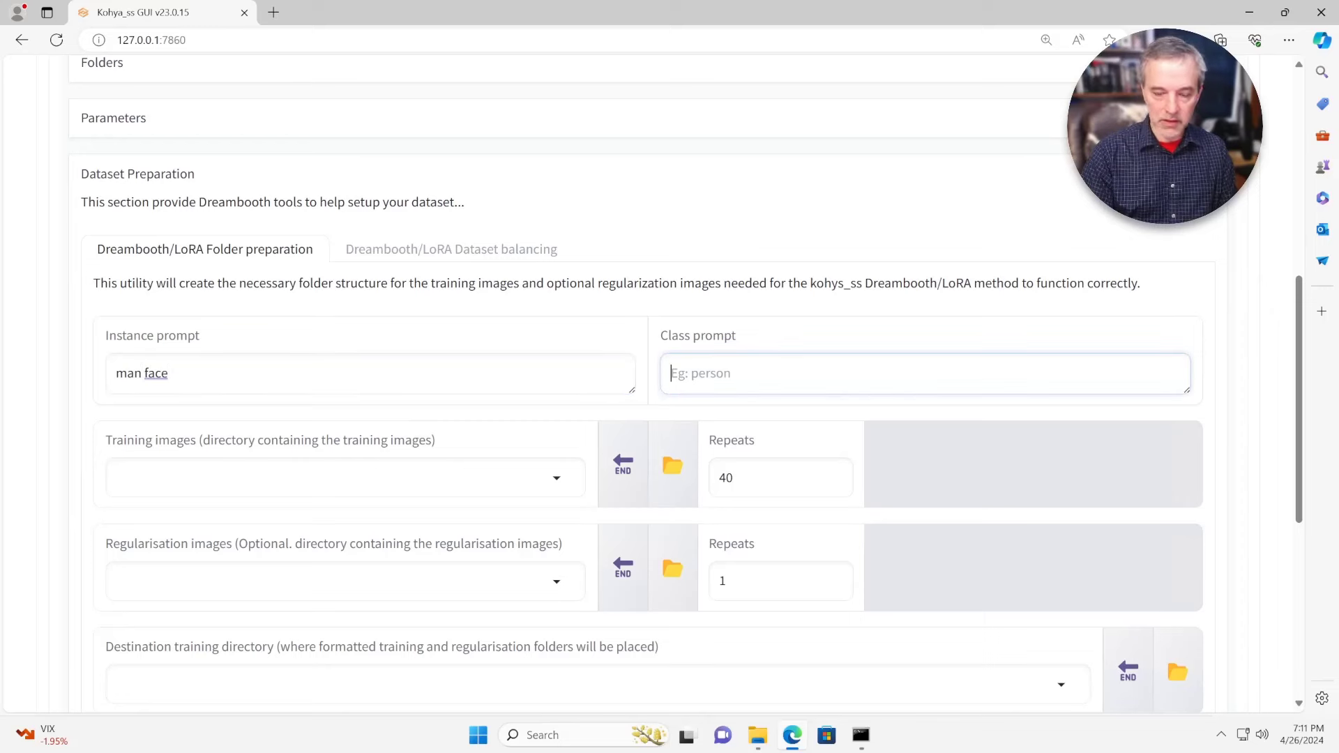
pyautogui.write('por')
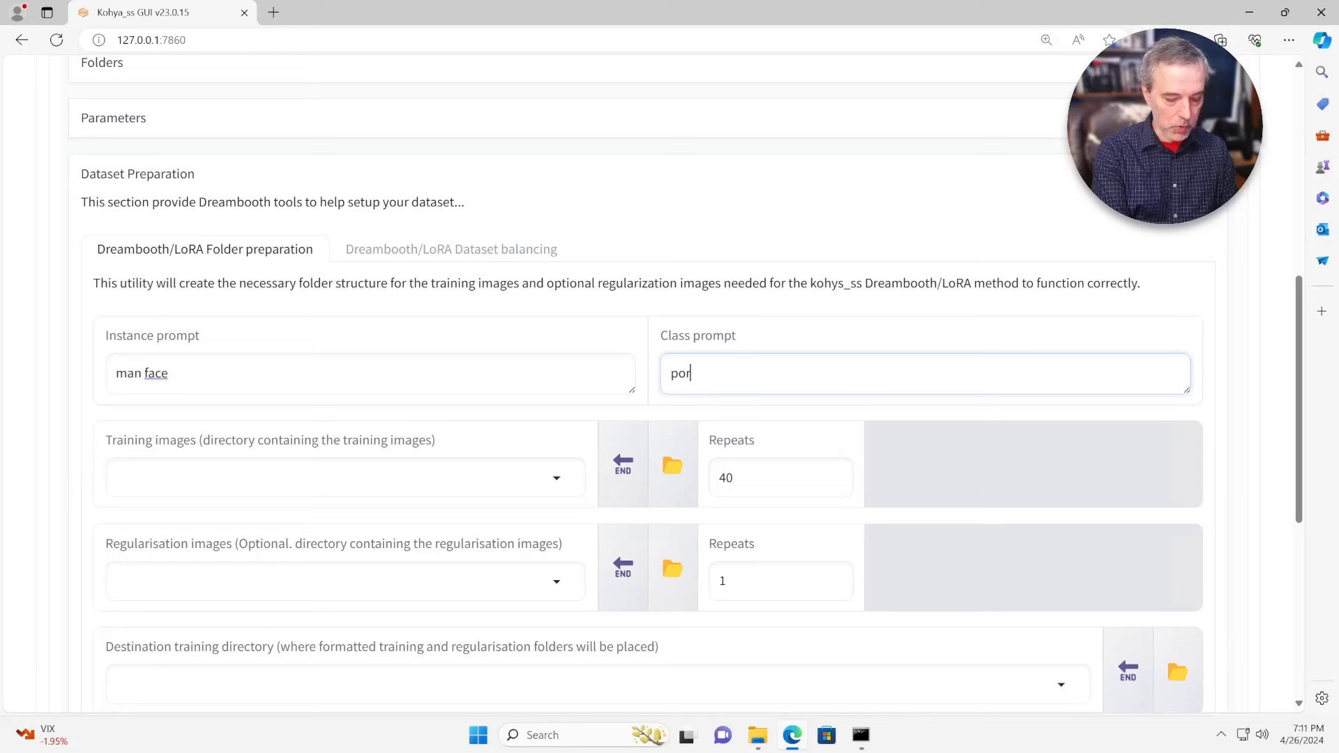
pyautogui.write('trait')
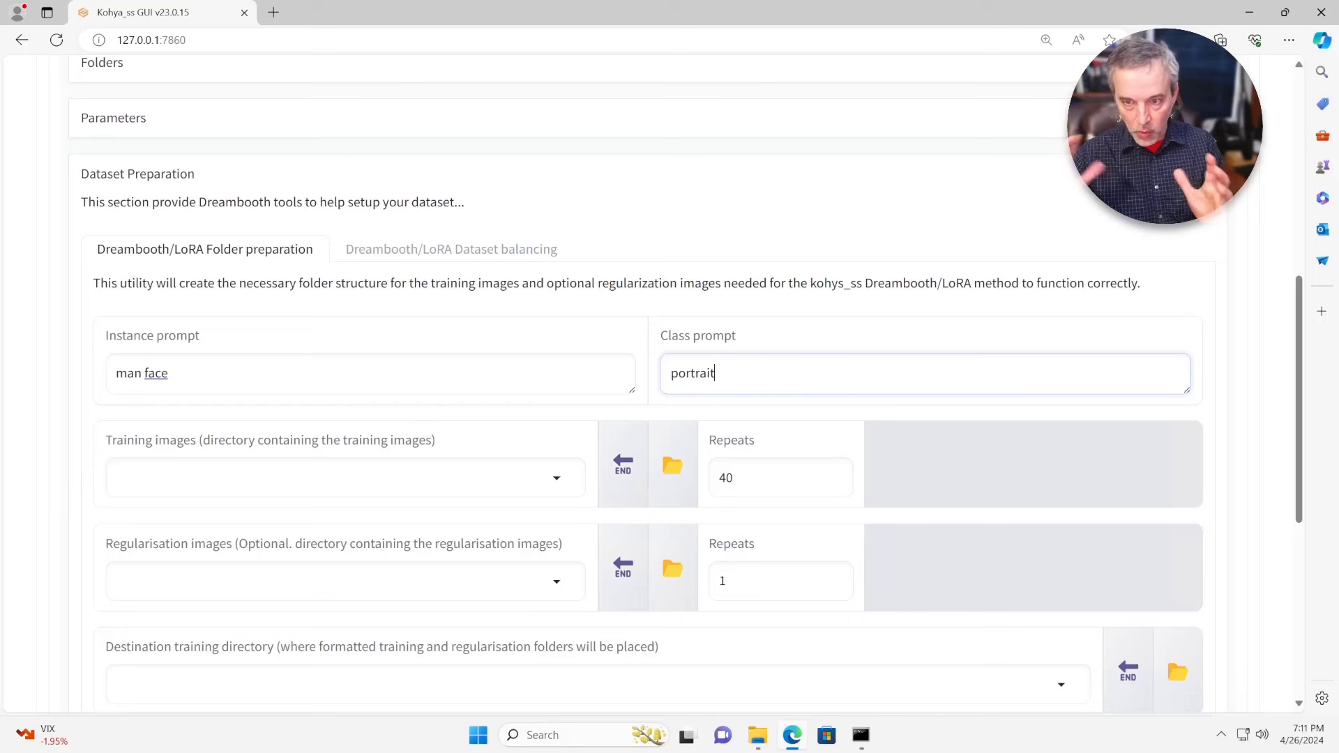
# Set the training images Repeats value to 25.
pyautogui.press('Tab')
pyautogui.press('Tab')
pyautogui.press('Tab')
pyautogui.press('Tab')
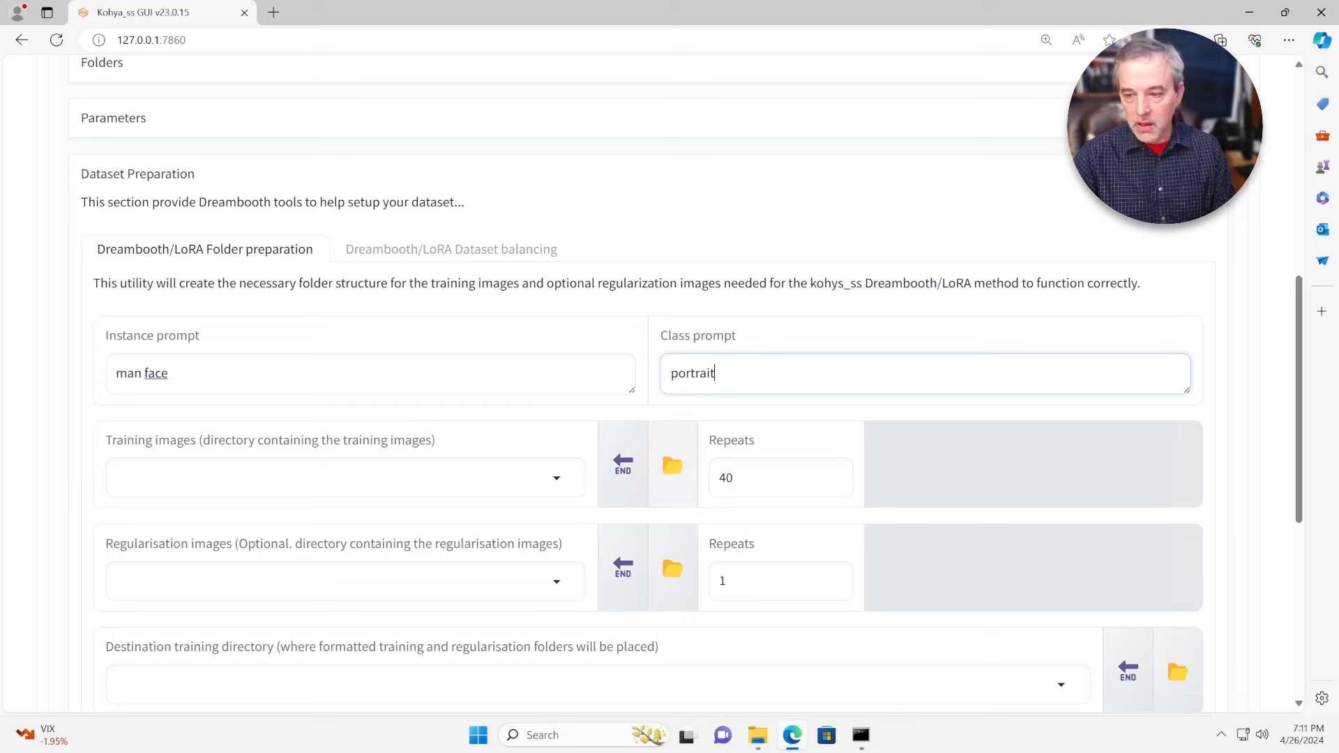
pyautogui.write('5')
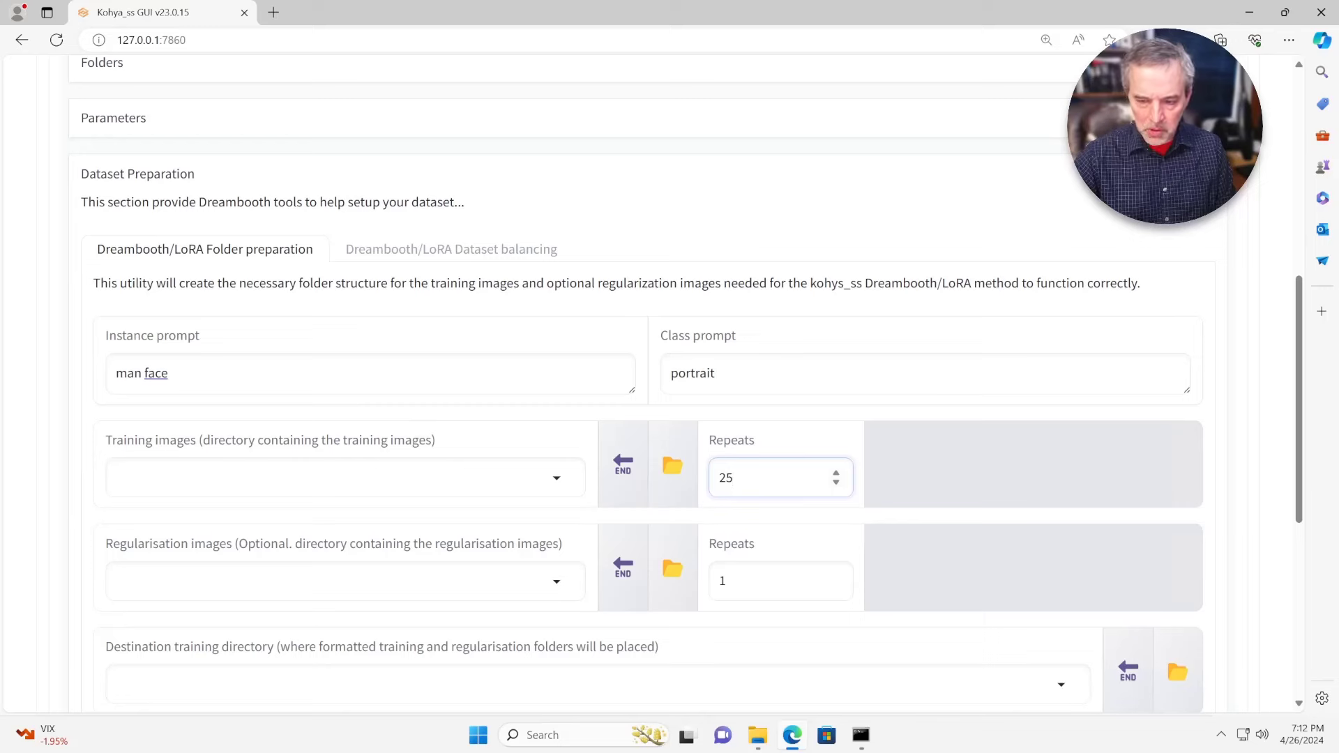
# Choose the img folder on the Desktop as the training images directory.
pyautogui.click(122, 477)
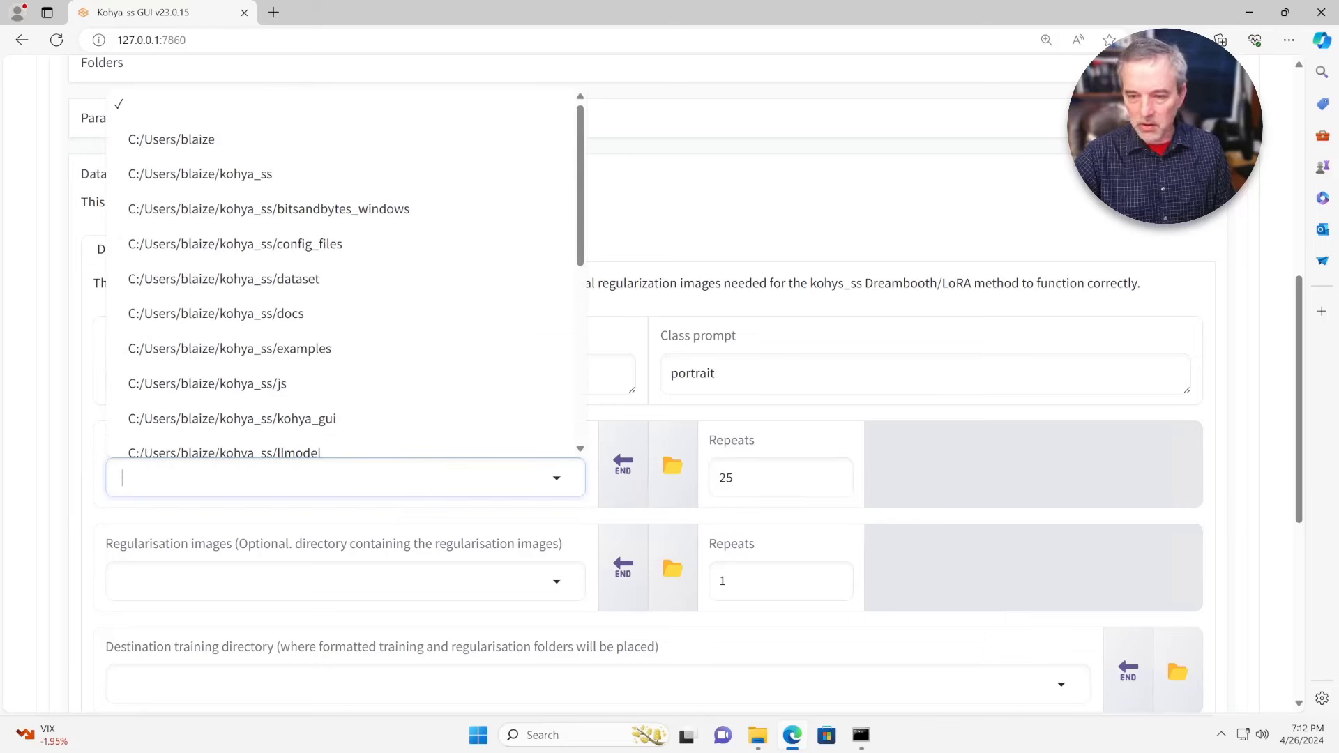
pyautogui.press('Escape')
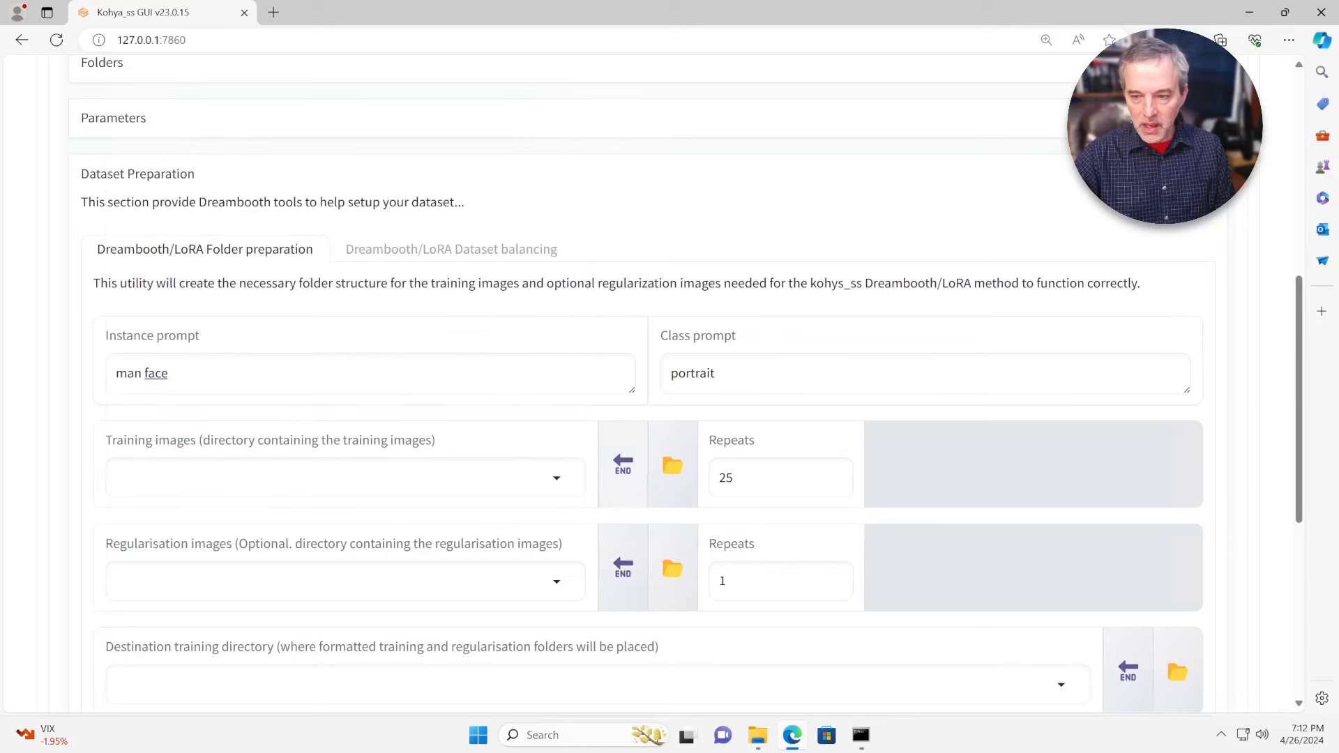
pyautogui.click(672, 465)
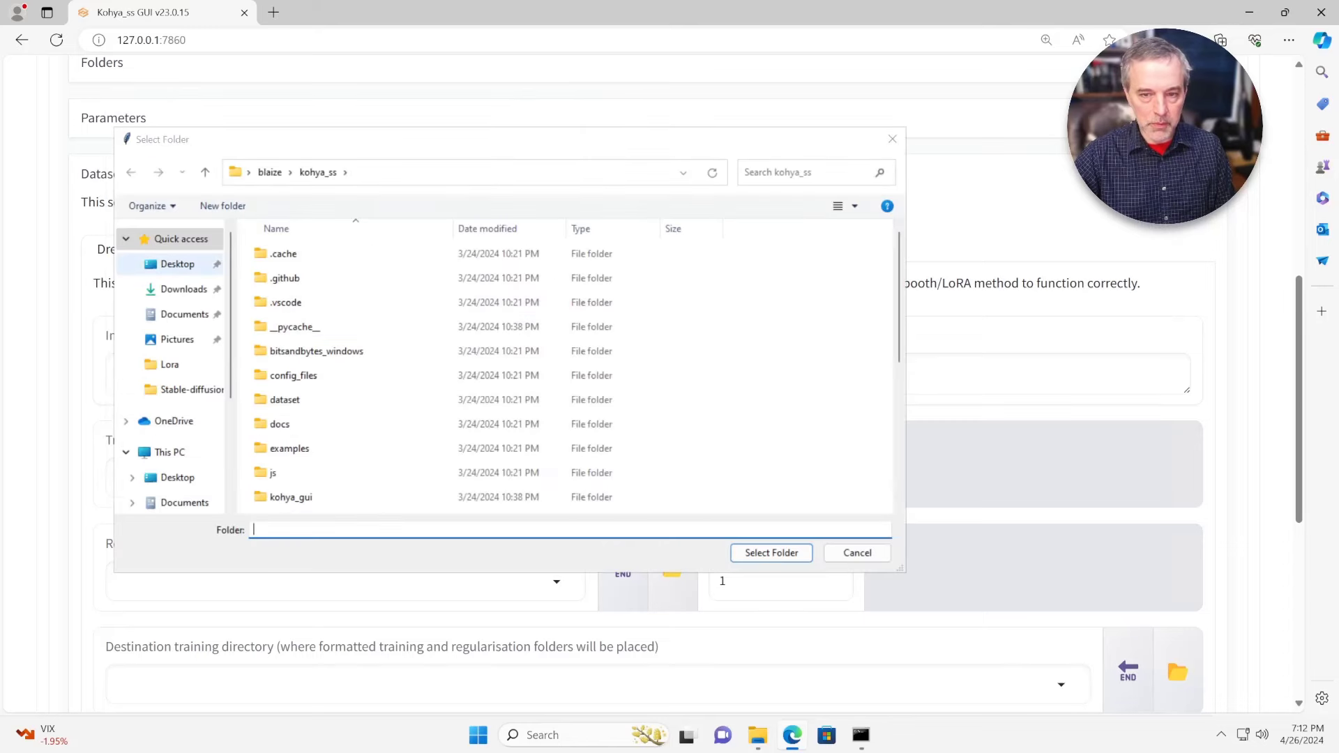
pyautogui.click(177, 264)
pyautogui.doubleClick(279, 278)
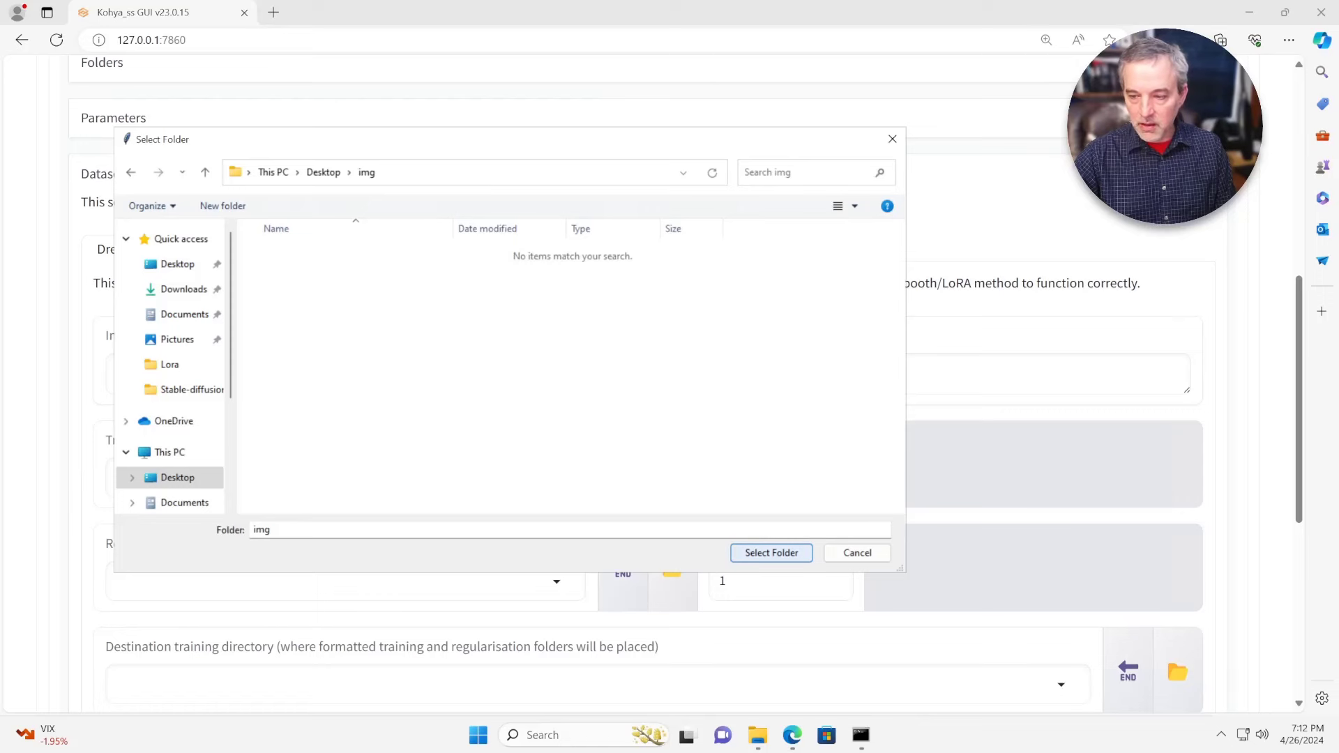
pyautogui.click(772, 552)
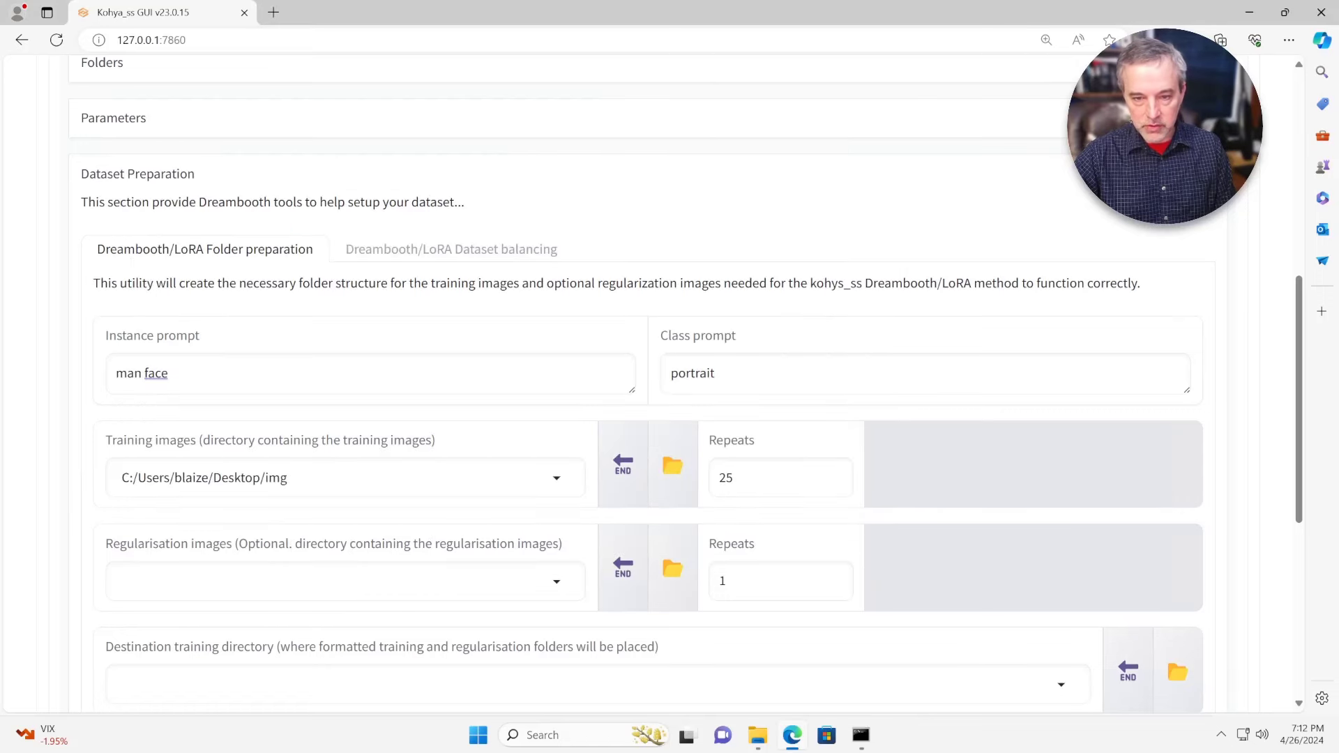
# Highlight the label of the optional regularisation images directory and clear the highlight.
pyautogui.scroll(-1, 649, 384)
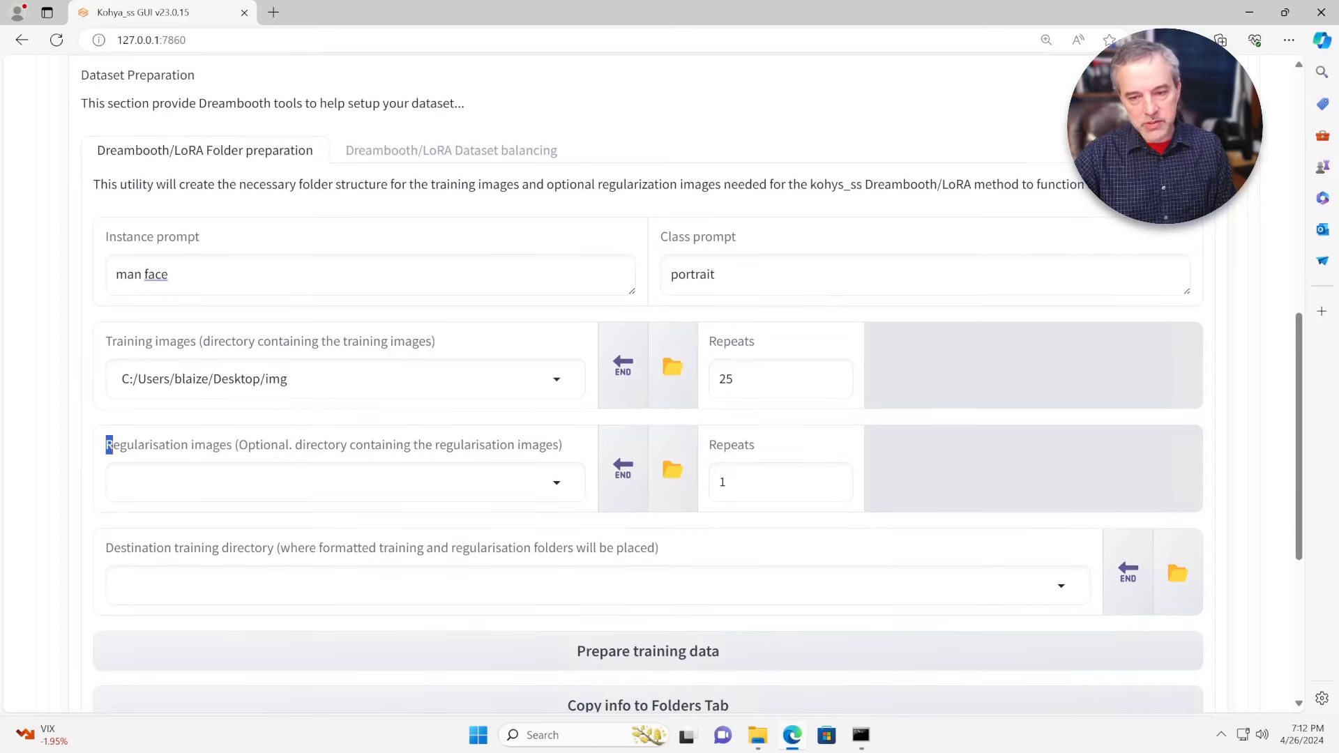
pyautogui.moveTo(107, 444); pyautogui.dragTo(562, 445)
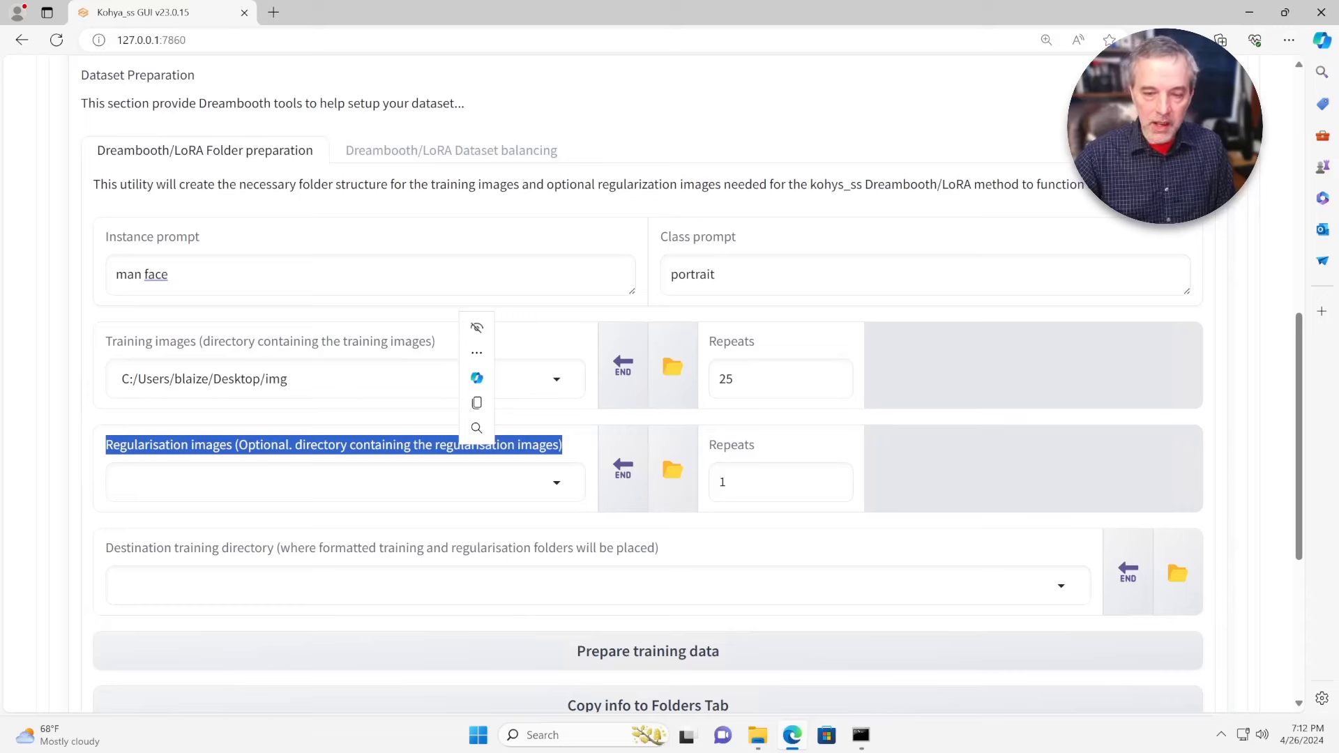
pyautogui.click(495, 441)
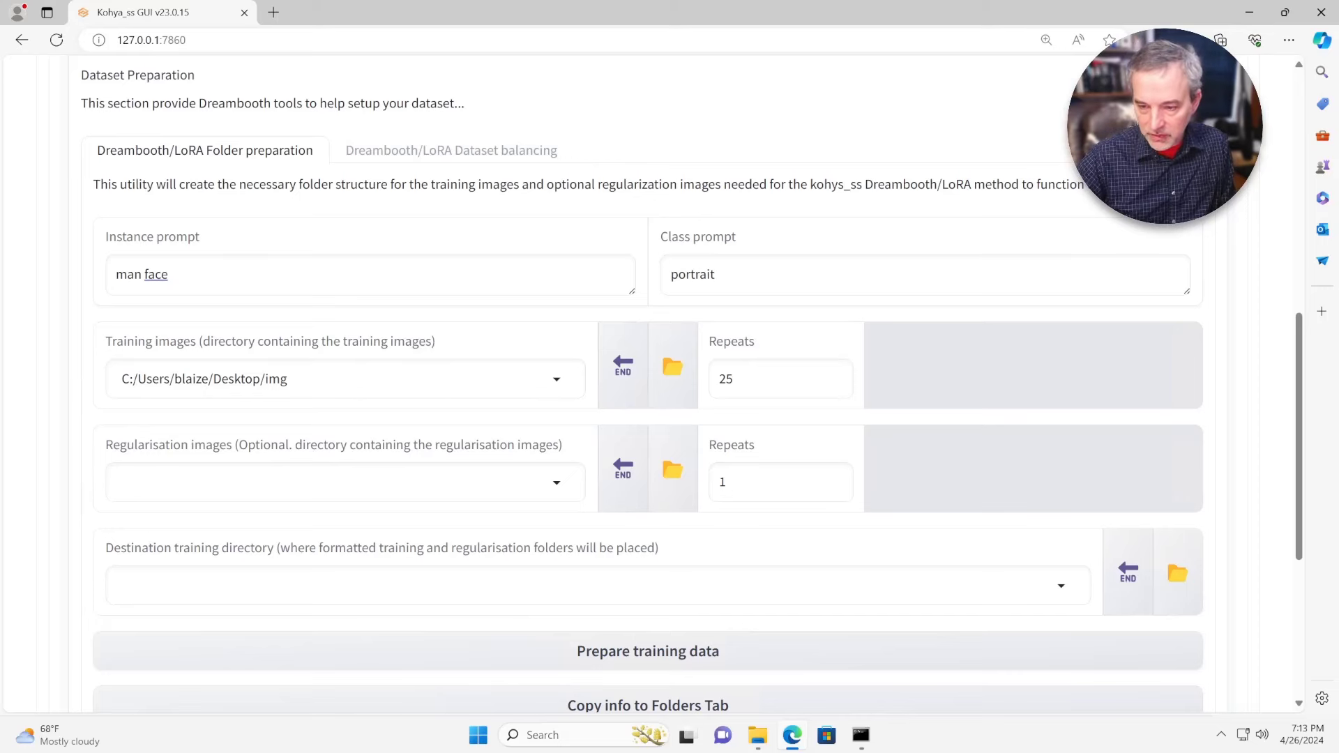
# Create a new folder named model on the Desktop and choose it as the destination training directory.
pyautogui.click(597, 585)
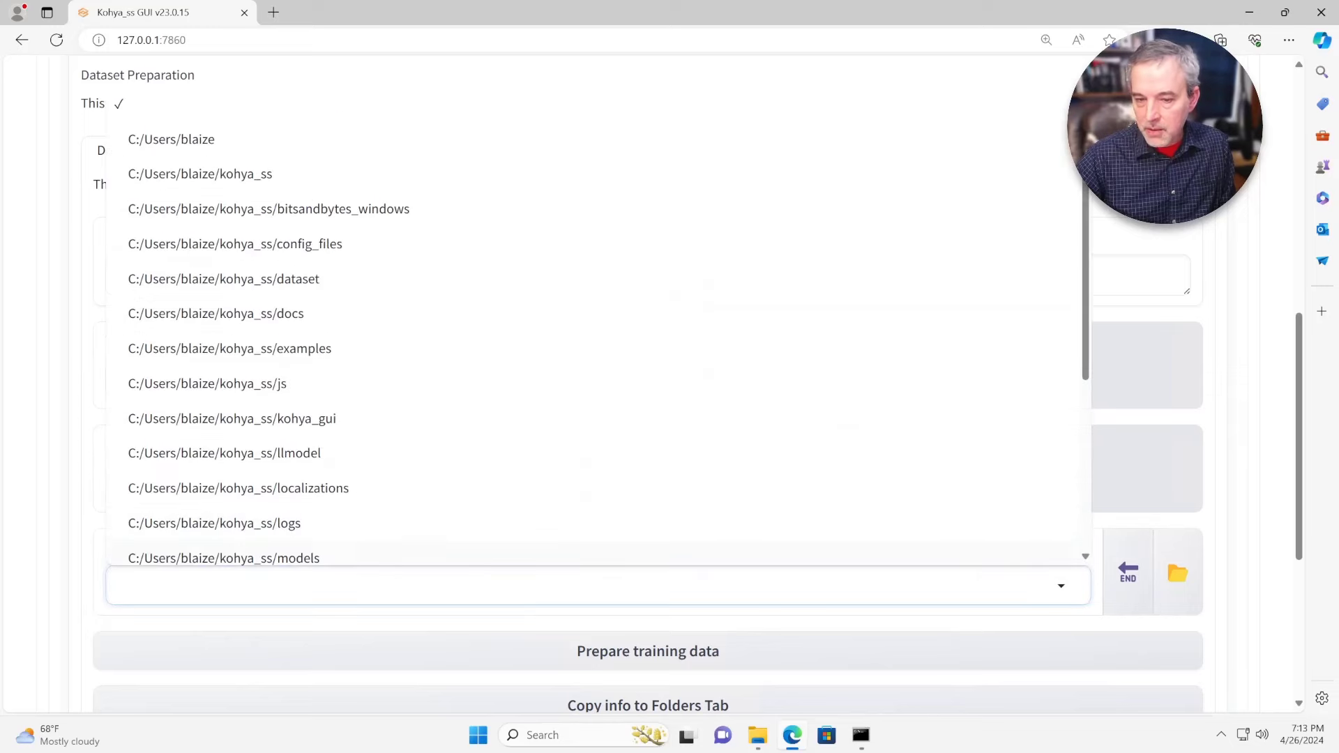
pyautogui.click(1177, 573)
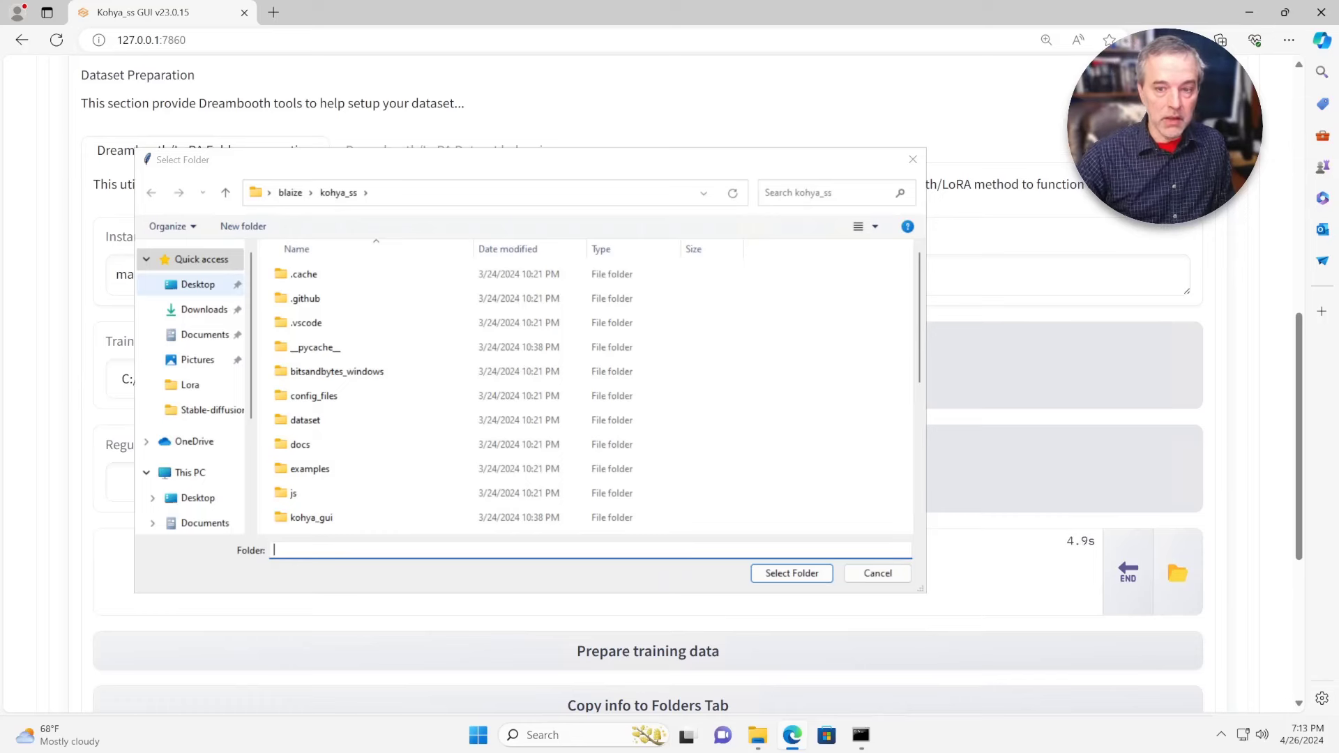
pyautogui.click(198, 284)
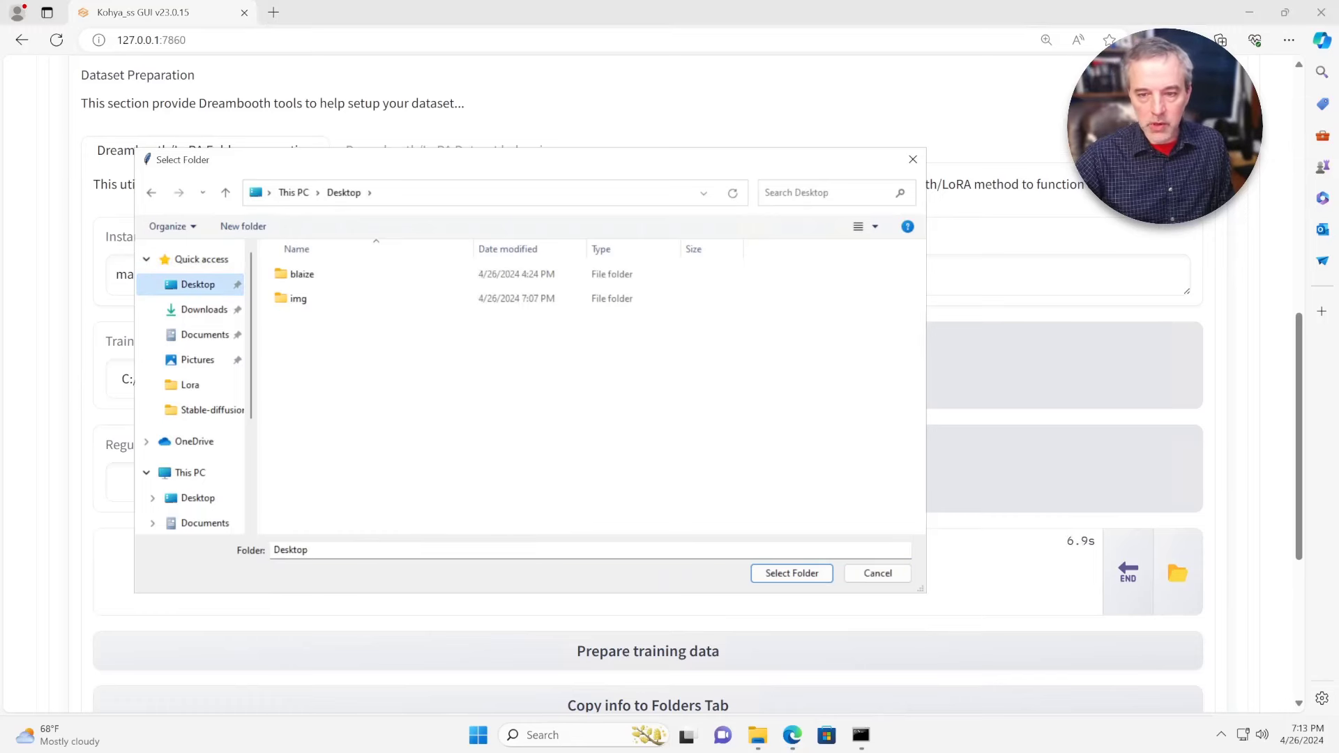
pyautogui.rightClick(416, 357)
pyautogui.moveTo(488, 557)
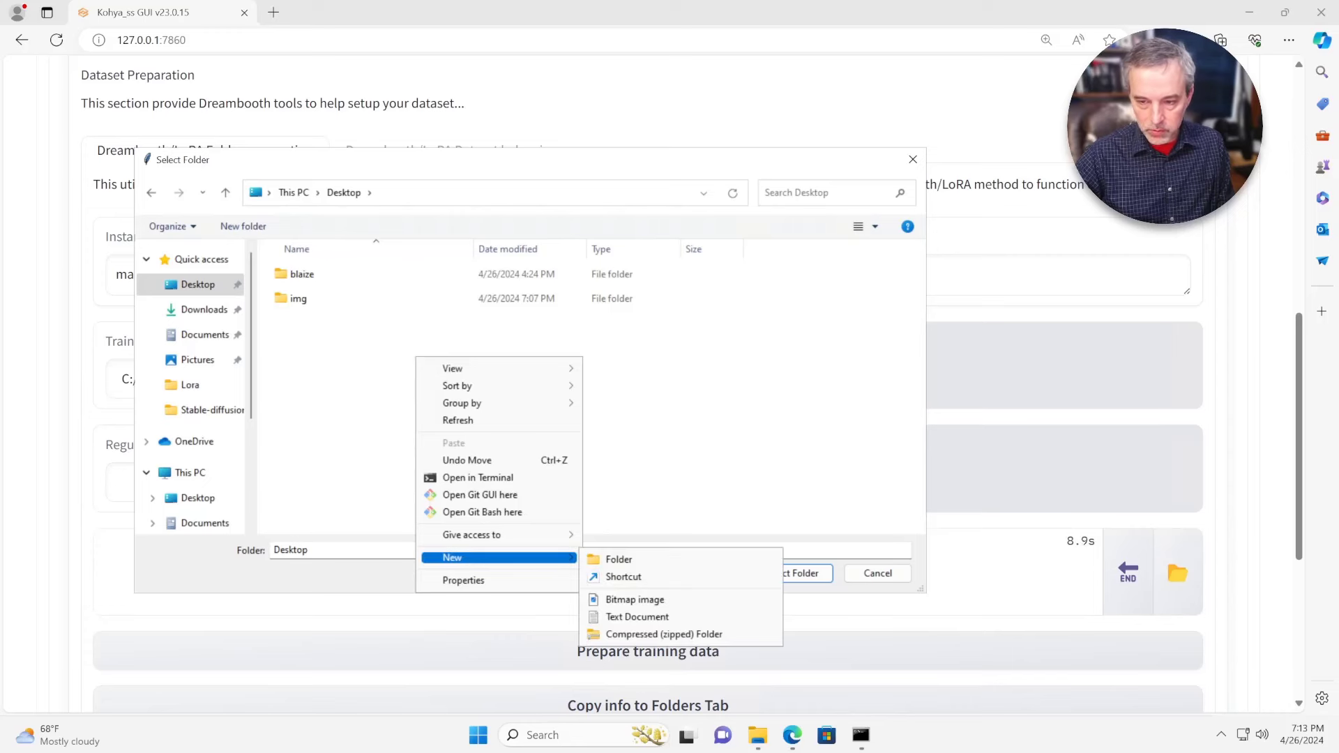
pyautogui.click(616, 558)
pyautogui.write('model')
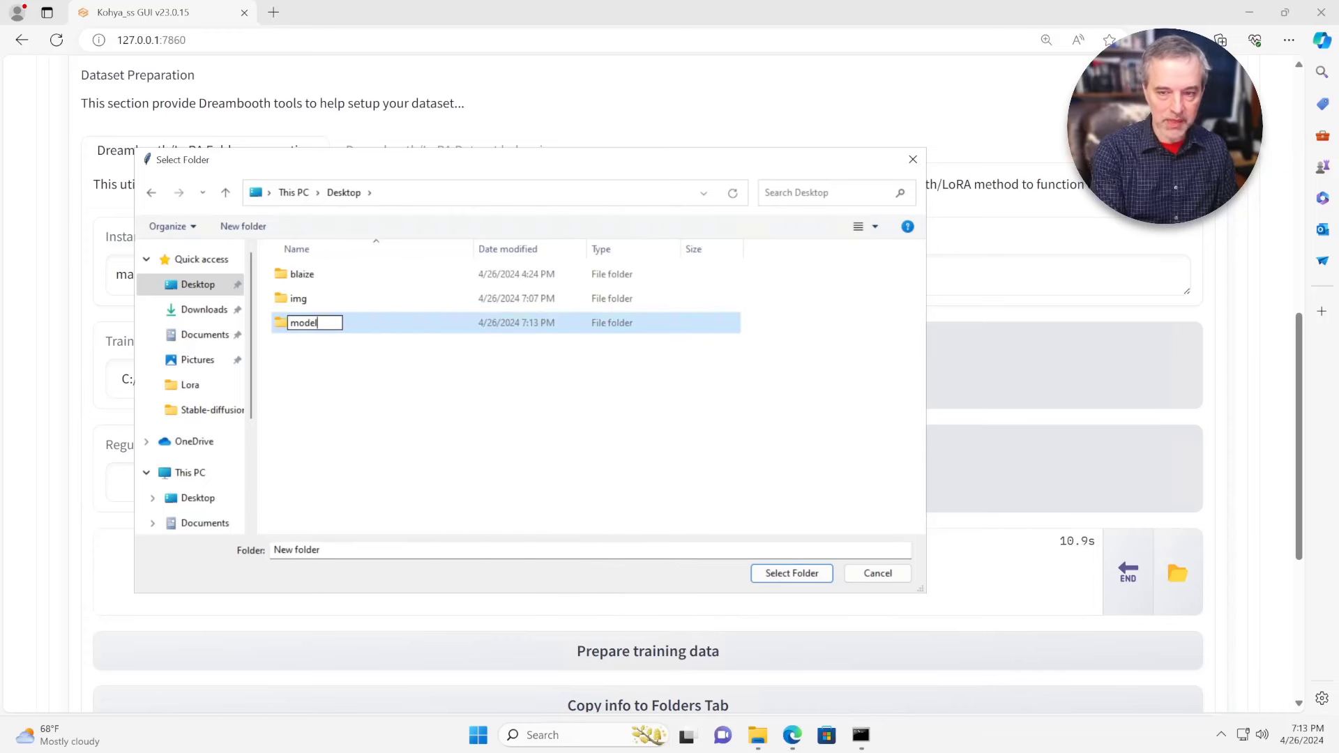
pyautogui.press('Return')
pyautogui.click(792, 573)
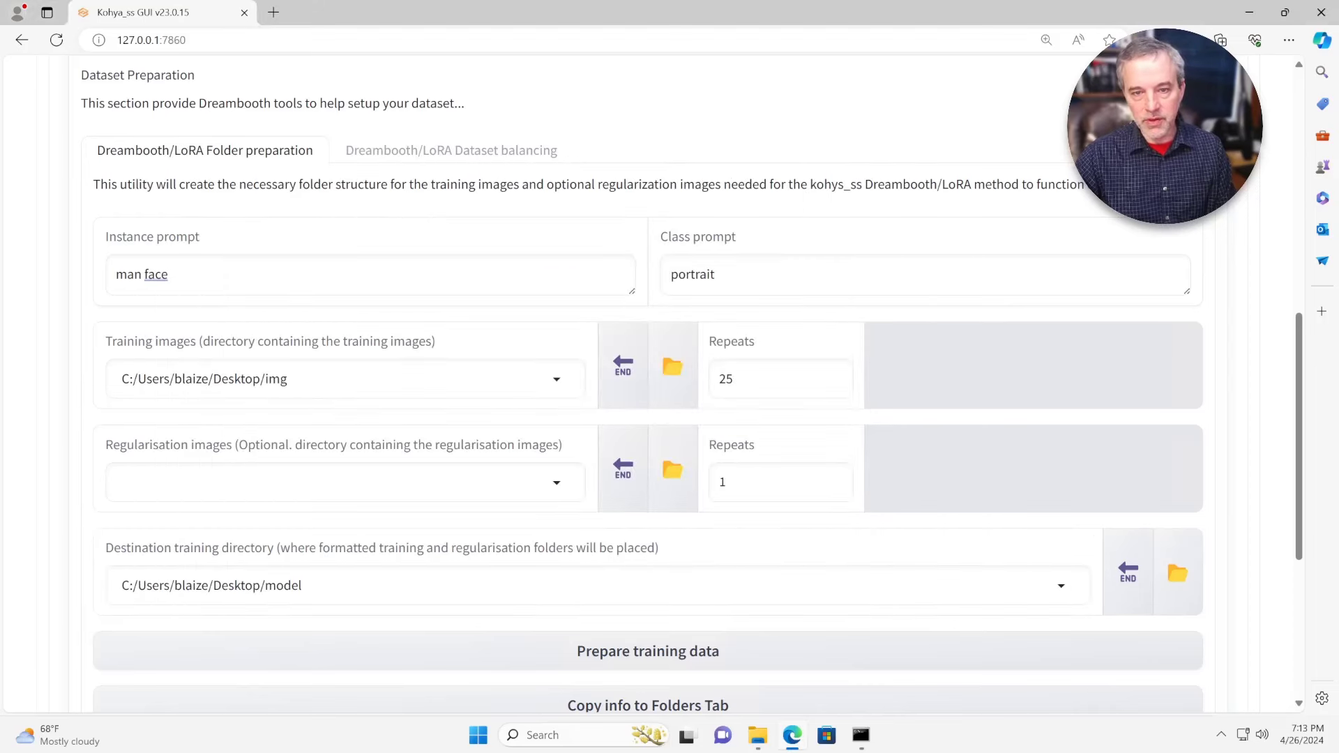
# Review the training images Repeats value and prepare the training data.
pyautogui.scroll(-1, 623, 433)
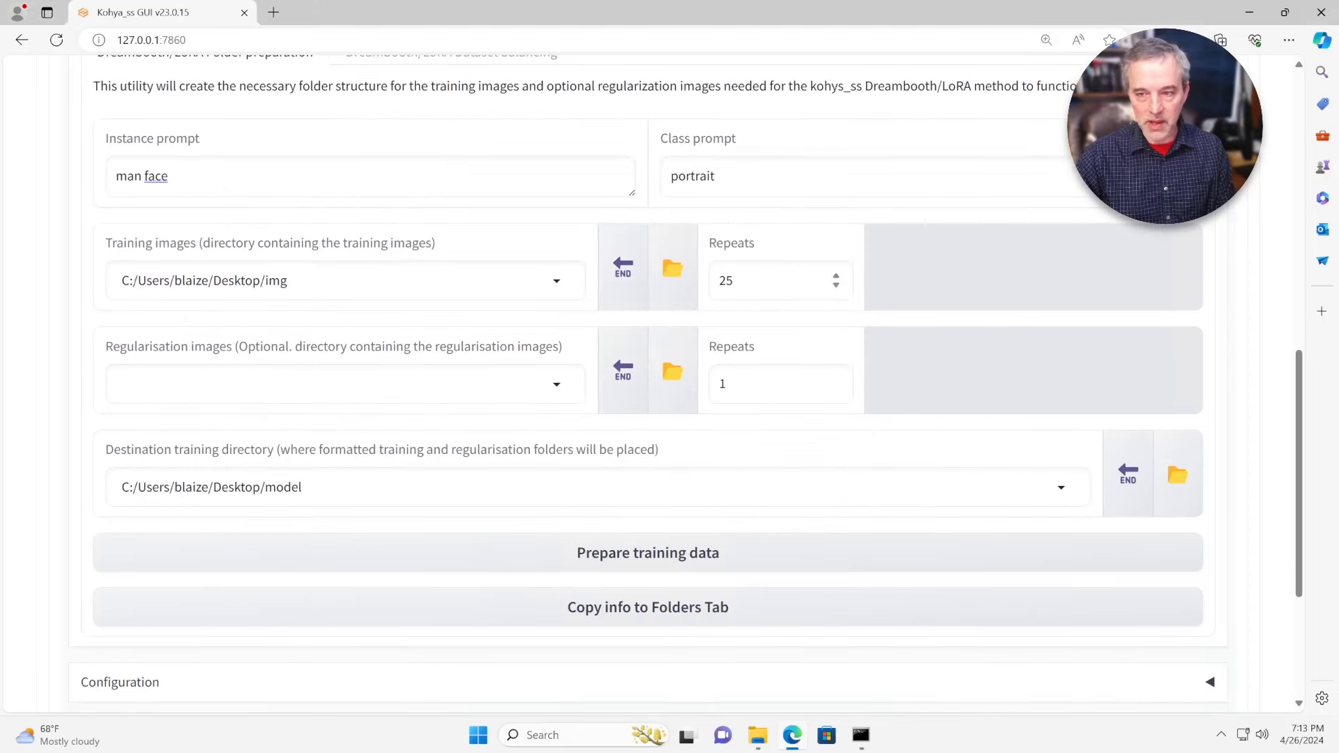
pyautogui.doubleClick(725, 281)
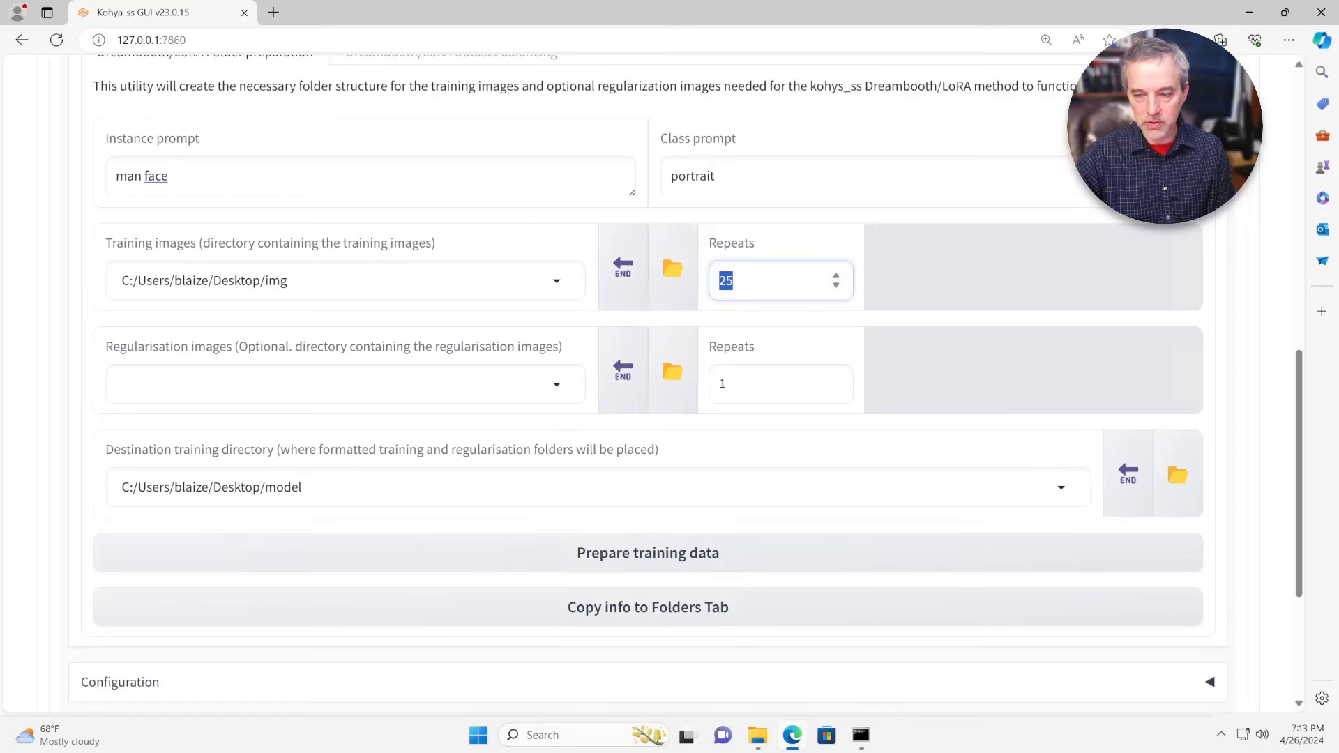
pyautogui.click(647, 553)
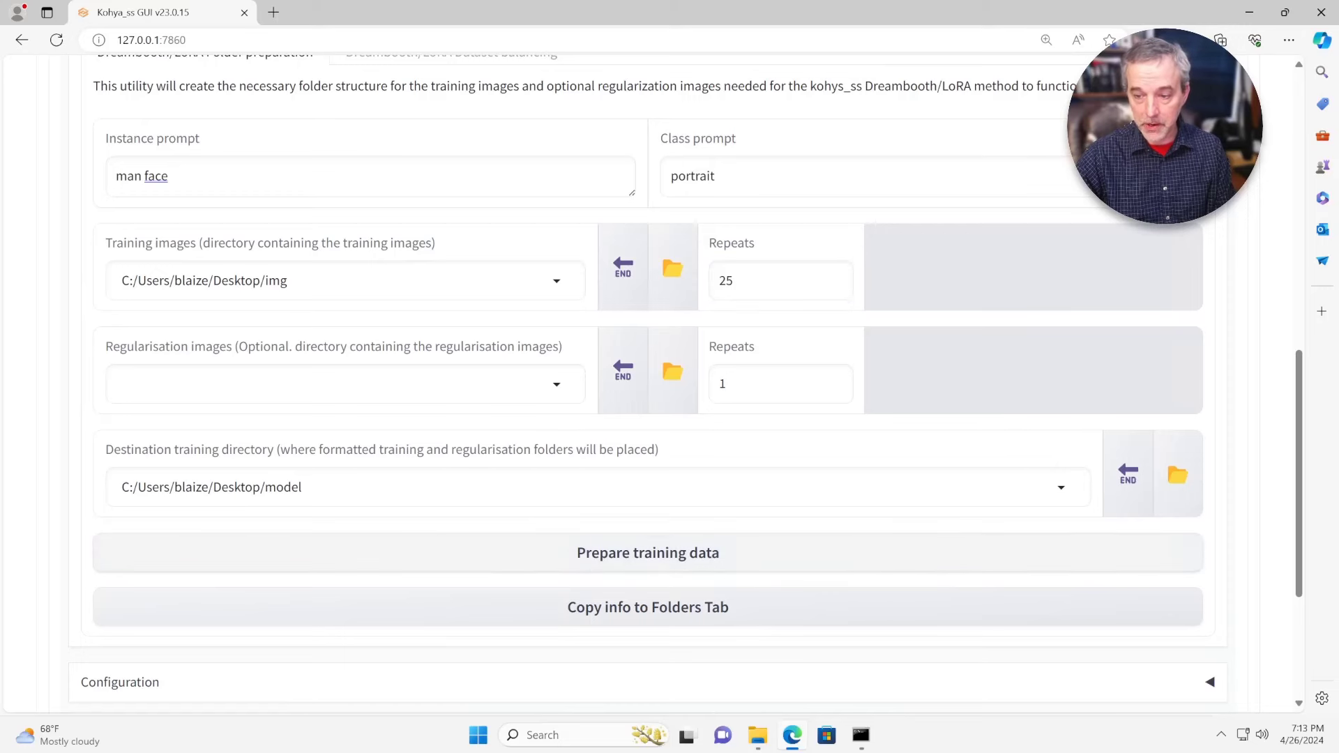
# Switch to File Explorer and open the 25_man face portrait folder inside Desktop\model\img to inspect the prepared files.
pyautogui.hotkey('alt', 'Tab')
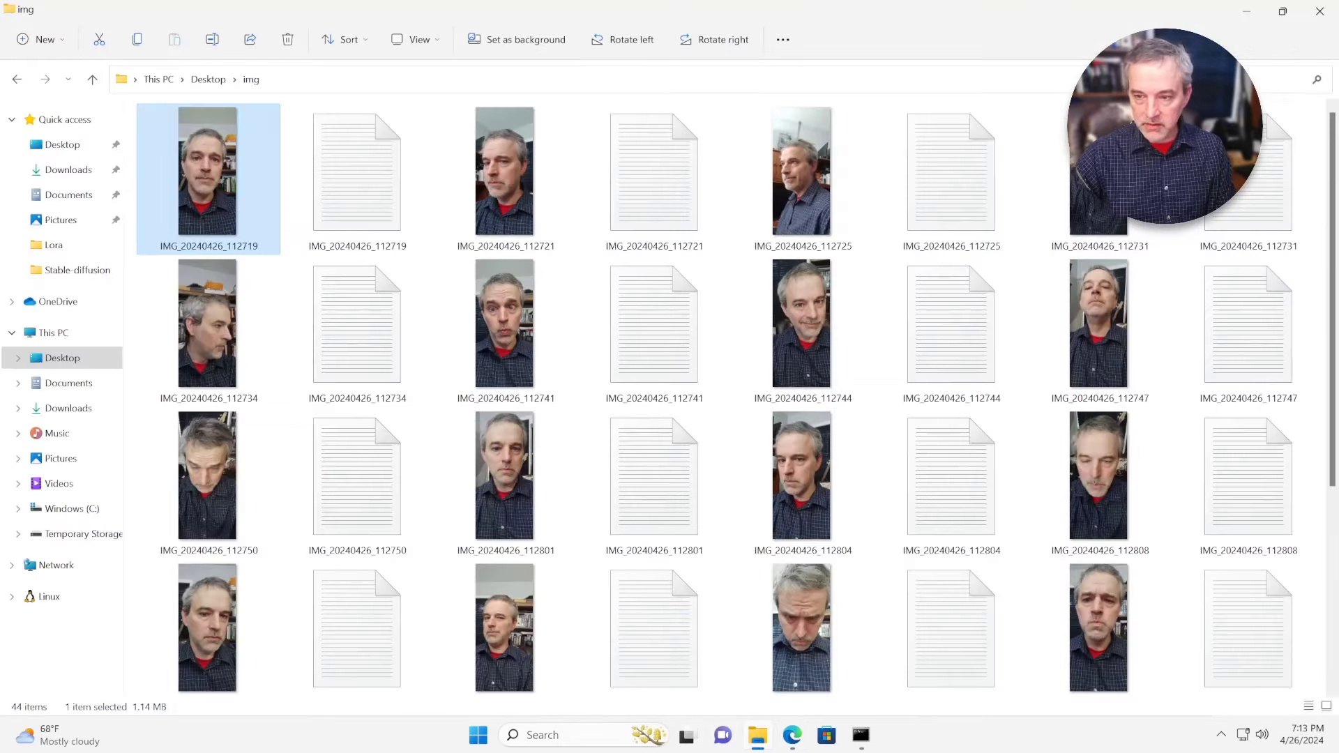
pyautogui.click(208, 79)
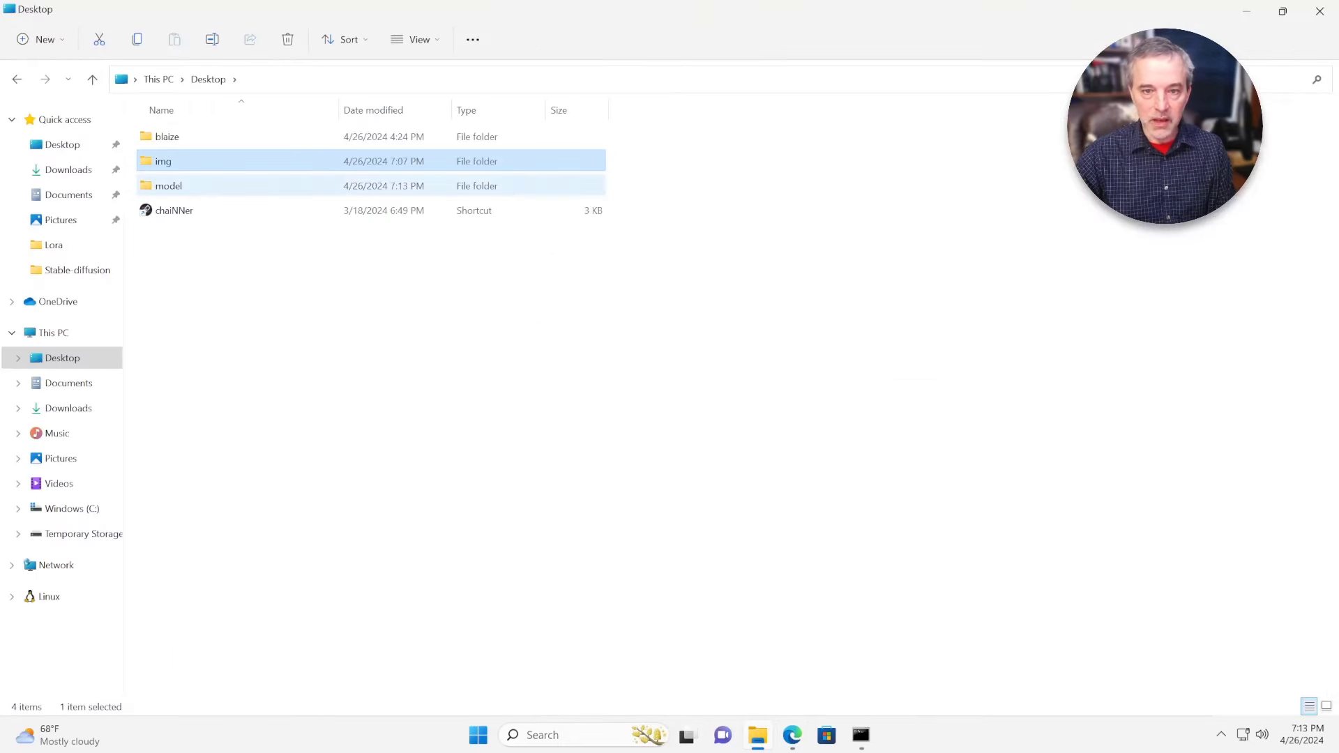
pyautogui.doubleClick(168, 185)
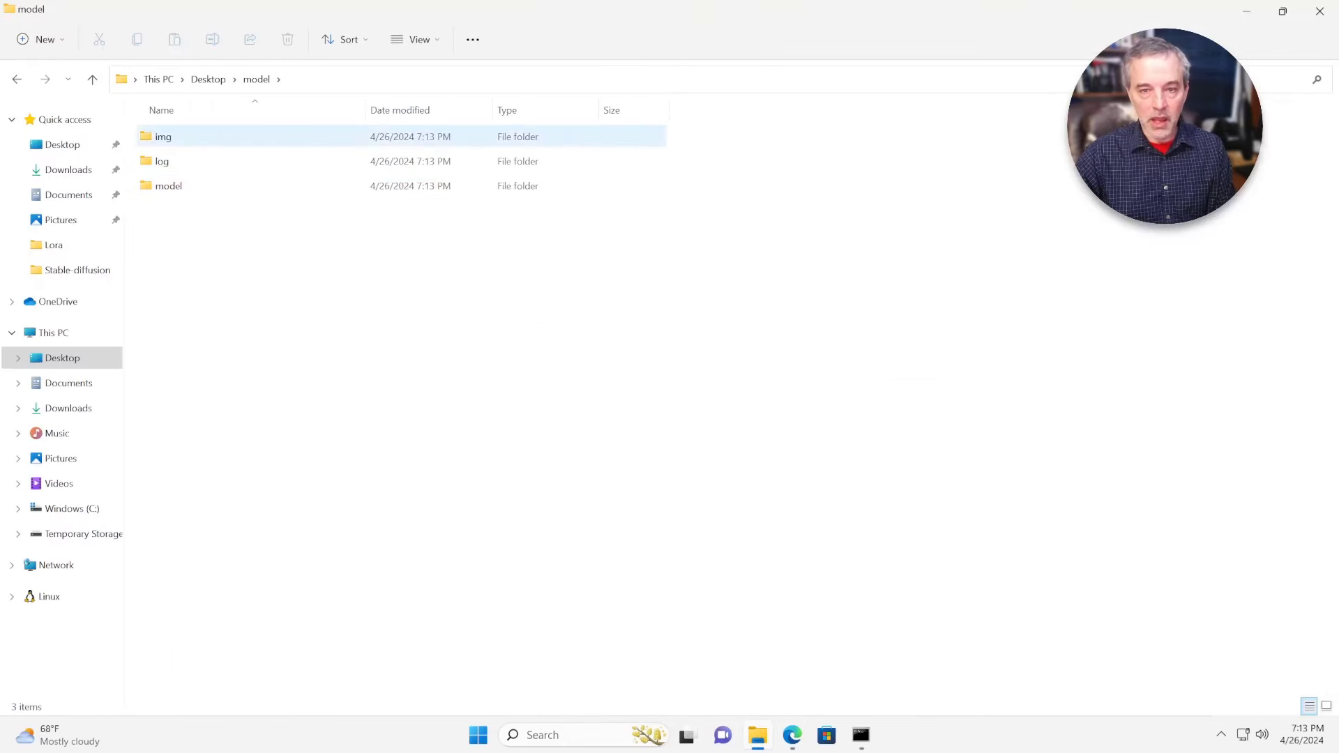
pyautogui.doubleClick(163, 136)
pyautogui.doubleClick(197, 137)
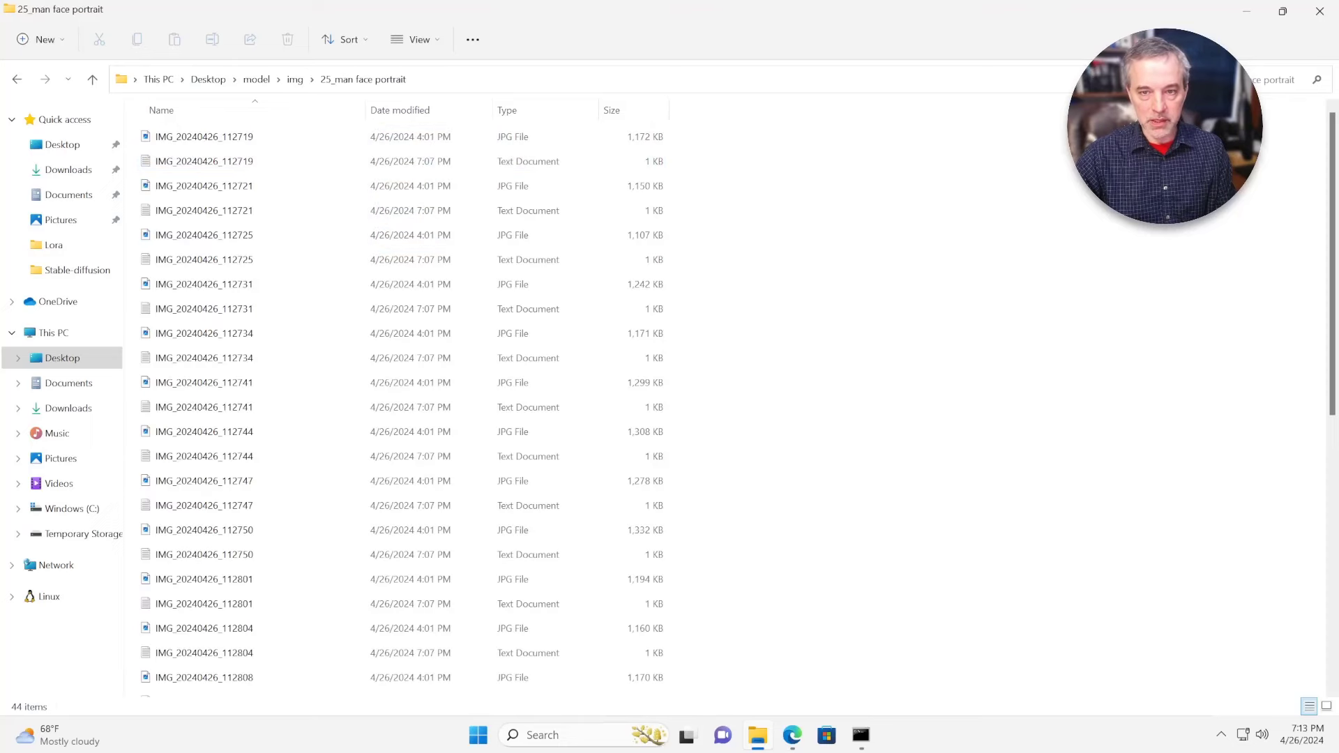
# Go back up to Desktop\model and inspect the contents of its log and model subfolders.
pyautogui.click(295, 79)
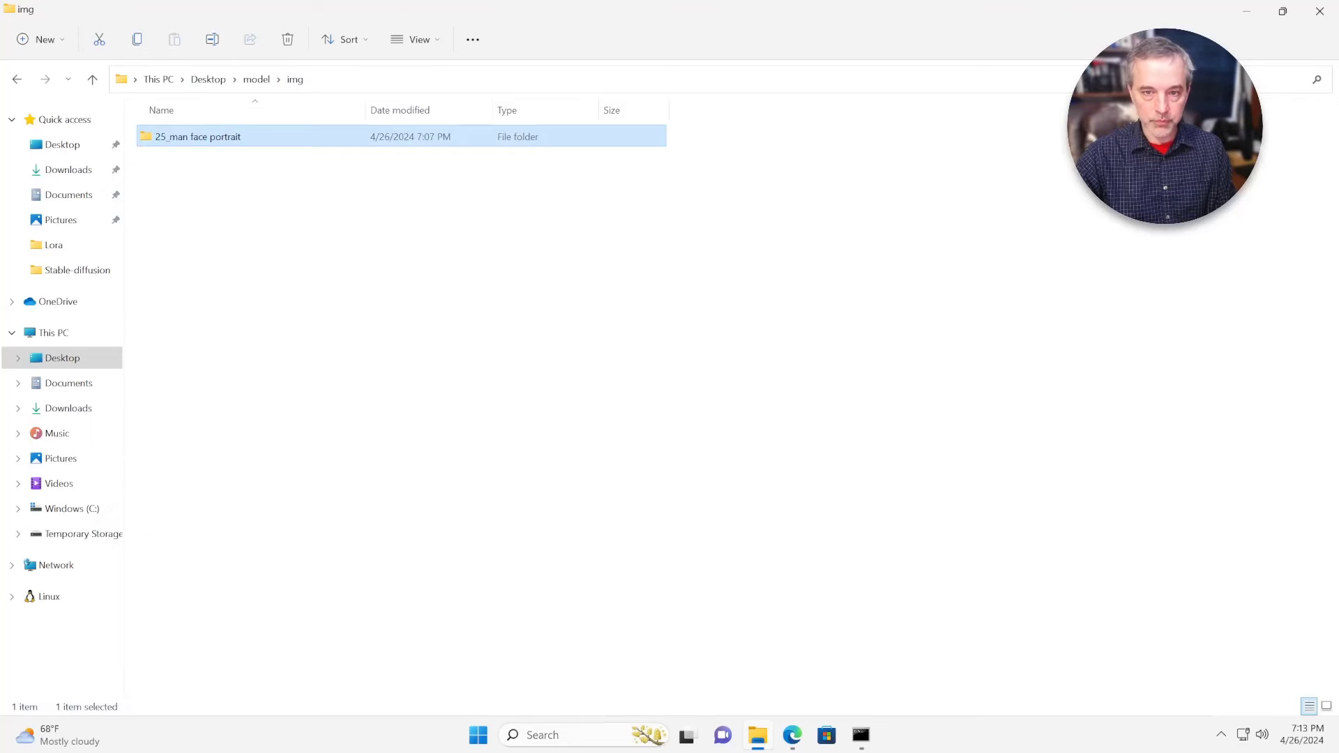
pyautogui.click(256, 78)
pyautogui.doubleClick(162, 161)
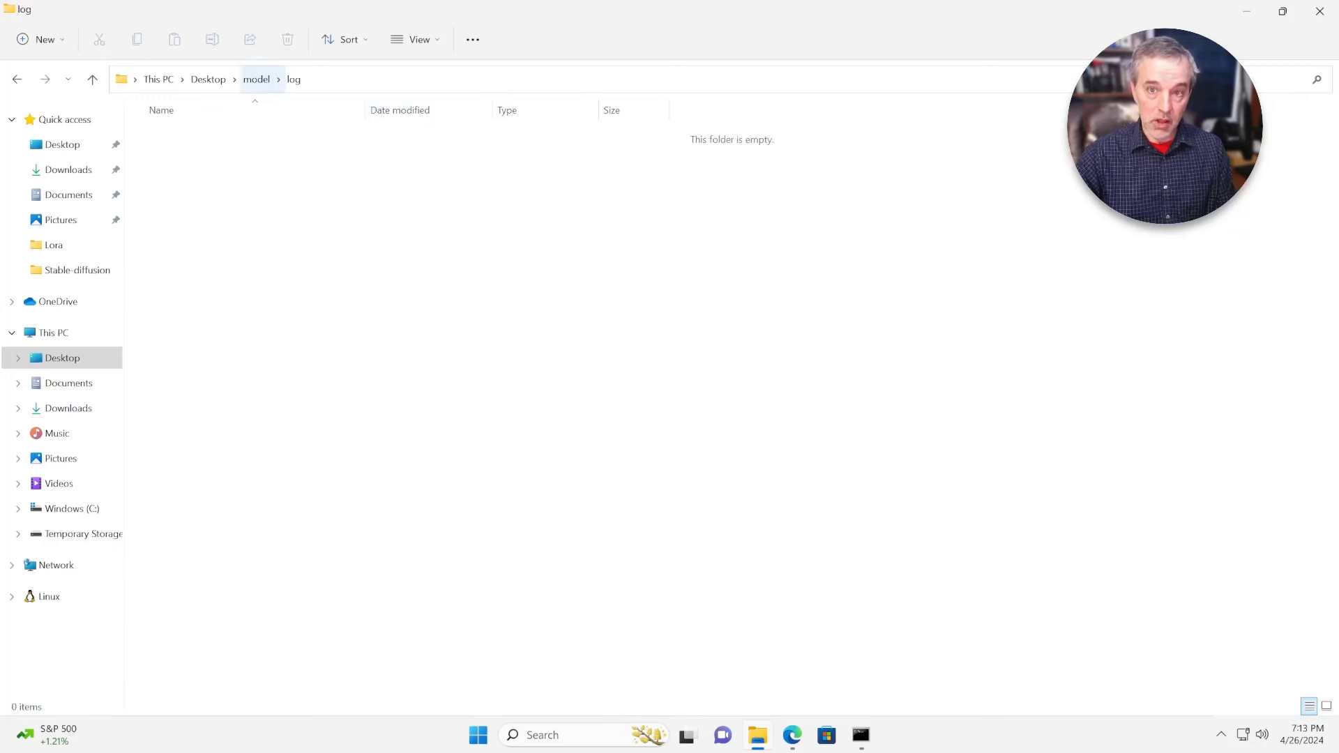
pyautogui.click(256, 79)
pyautogui.doubleClick(168, 186)
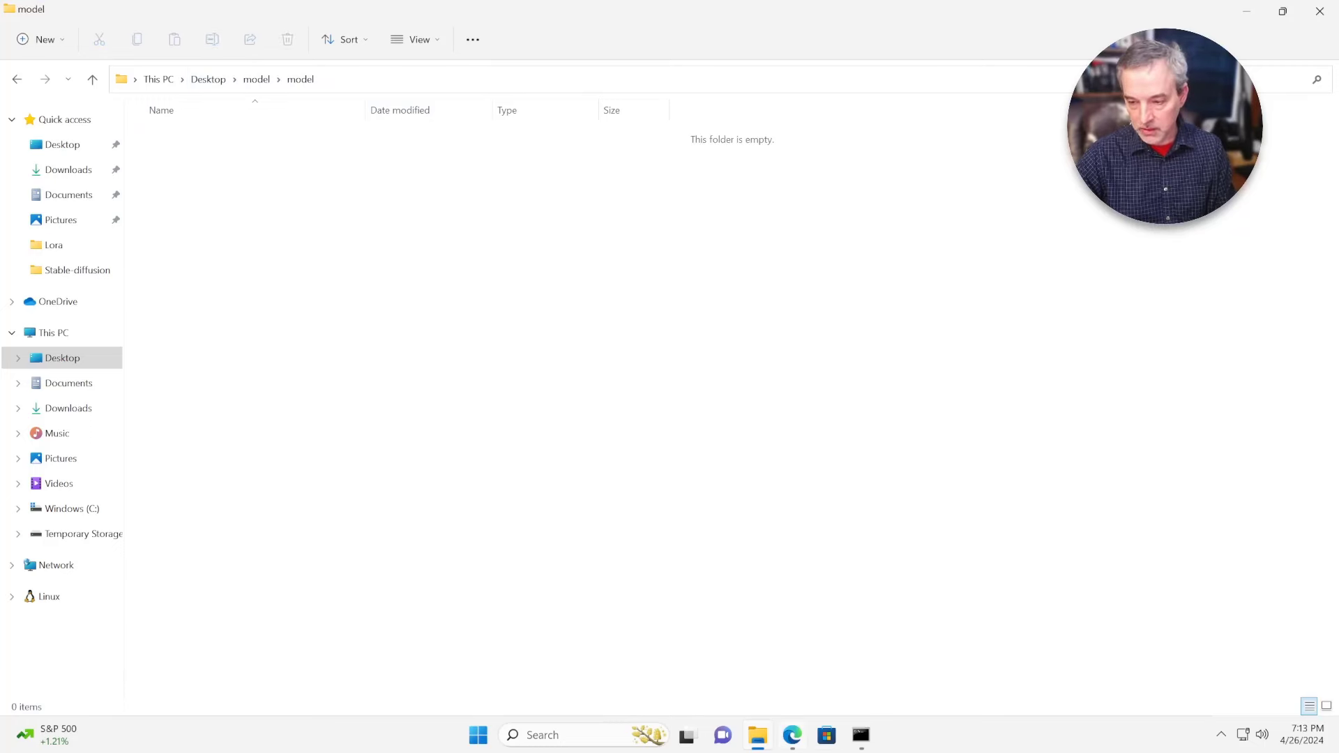
# Return to the Kohya_ss GUI in Edge and collapse the Dataset Preparation section.
pyautogui.click(792, 735)
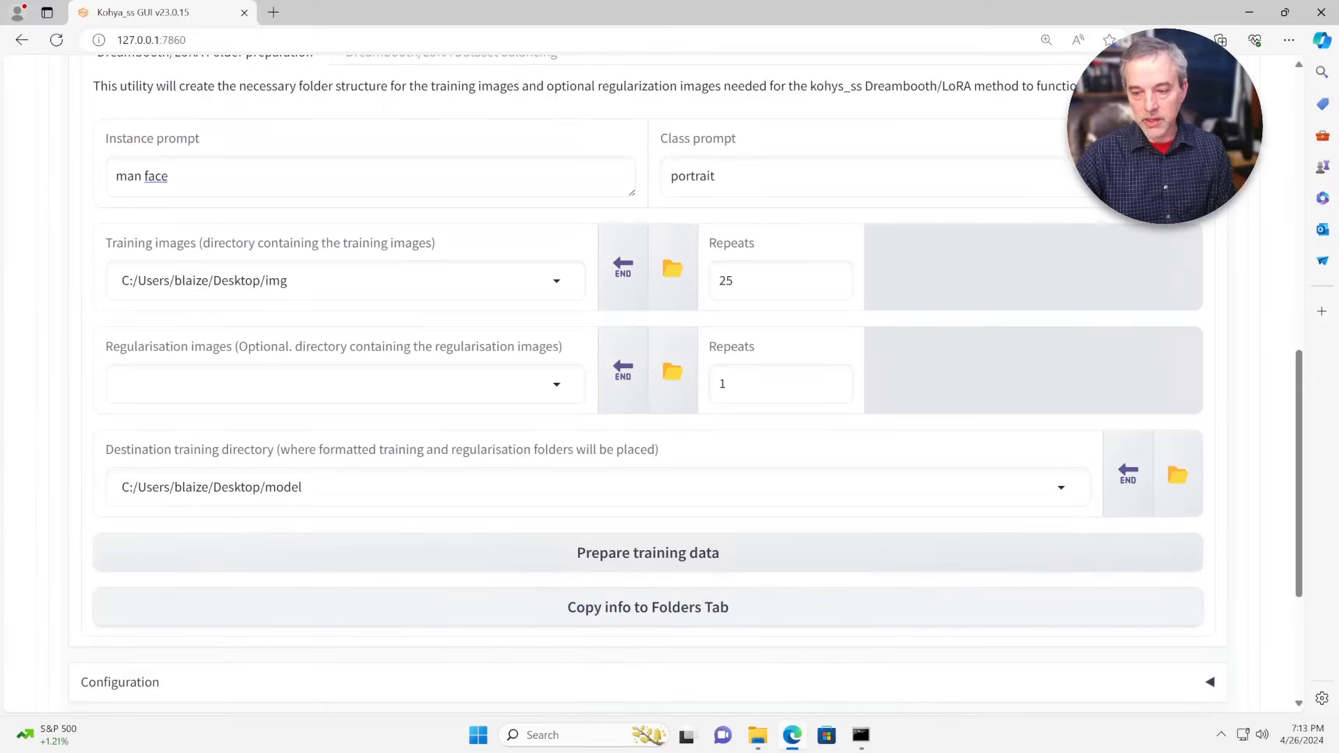
pyautogui.scroll(4, 648, 384)
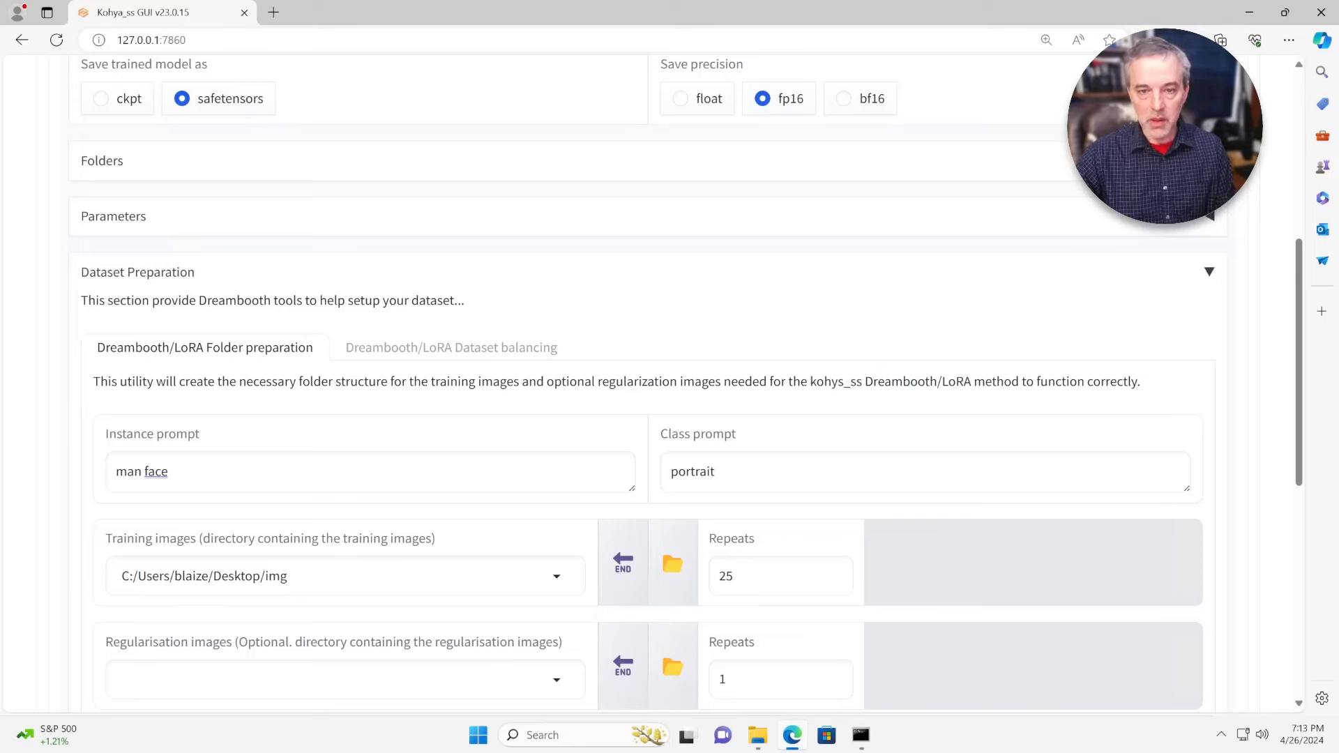
pyautogui.click(1209, 272)
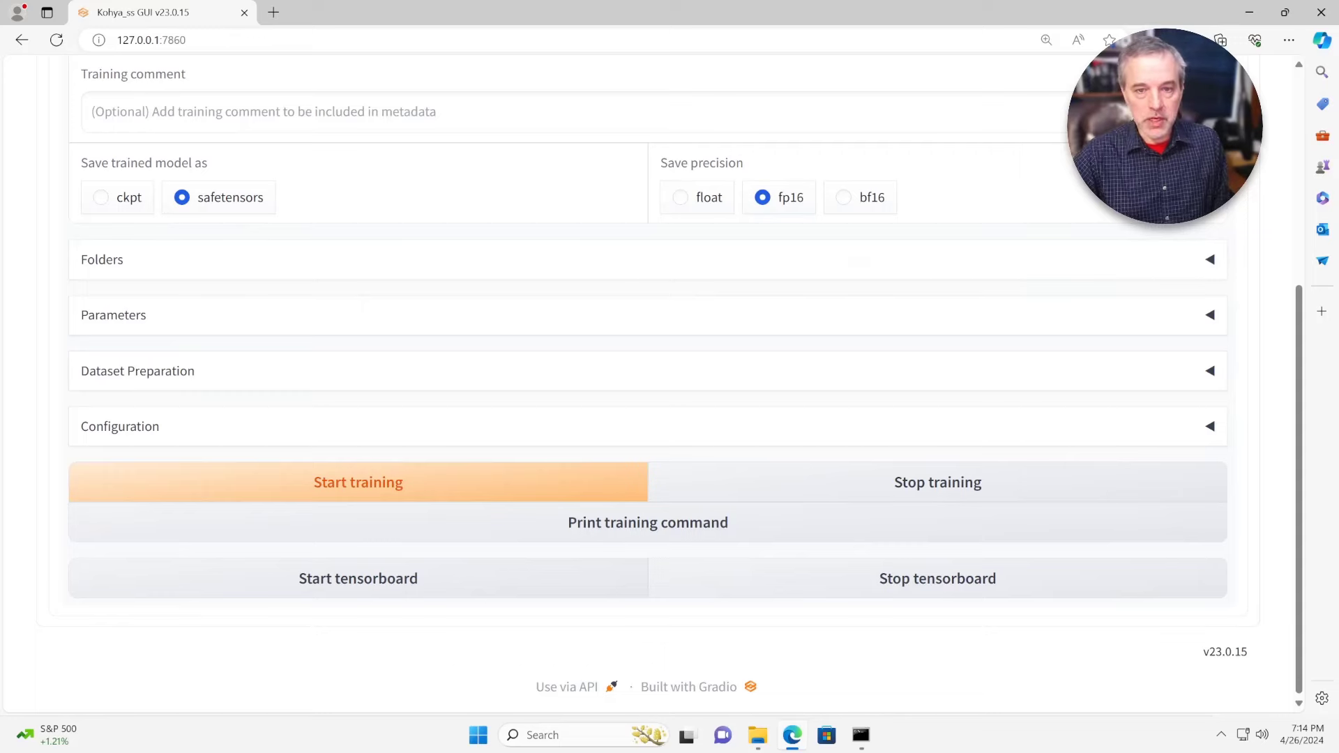
# Set the pretrained model to stabilityai/stable-diffusion-xl-base-1.0 and check the image folder path without changing it.
pyautogui.scroll(3, 649, 383)
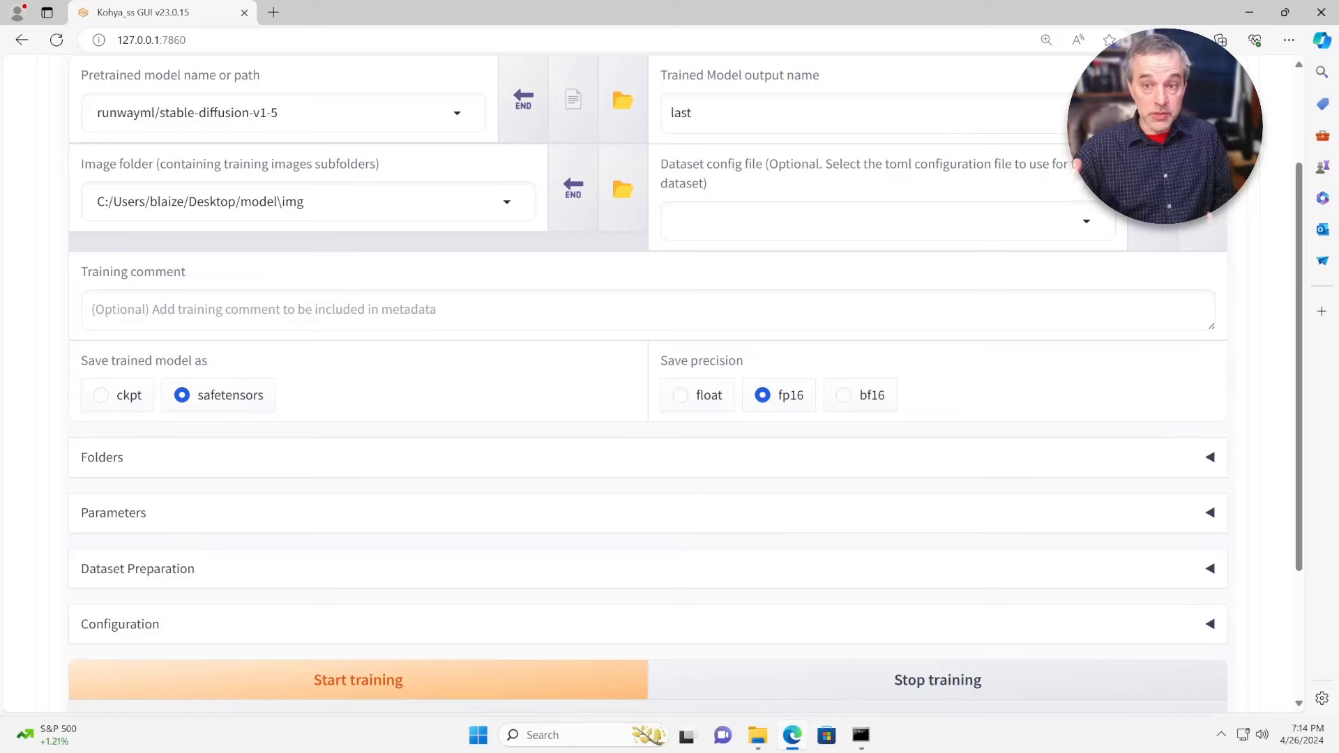
pyautogui.scroll(2, 649, 384)
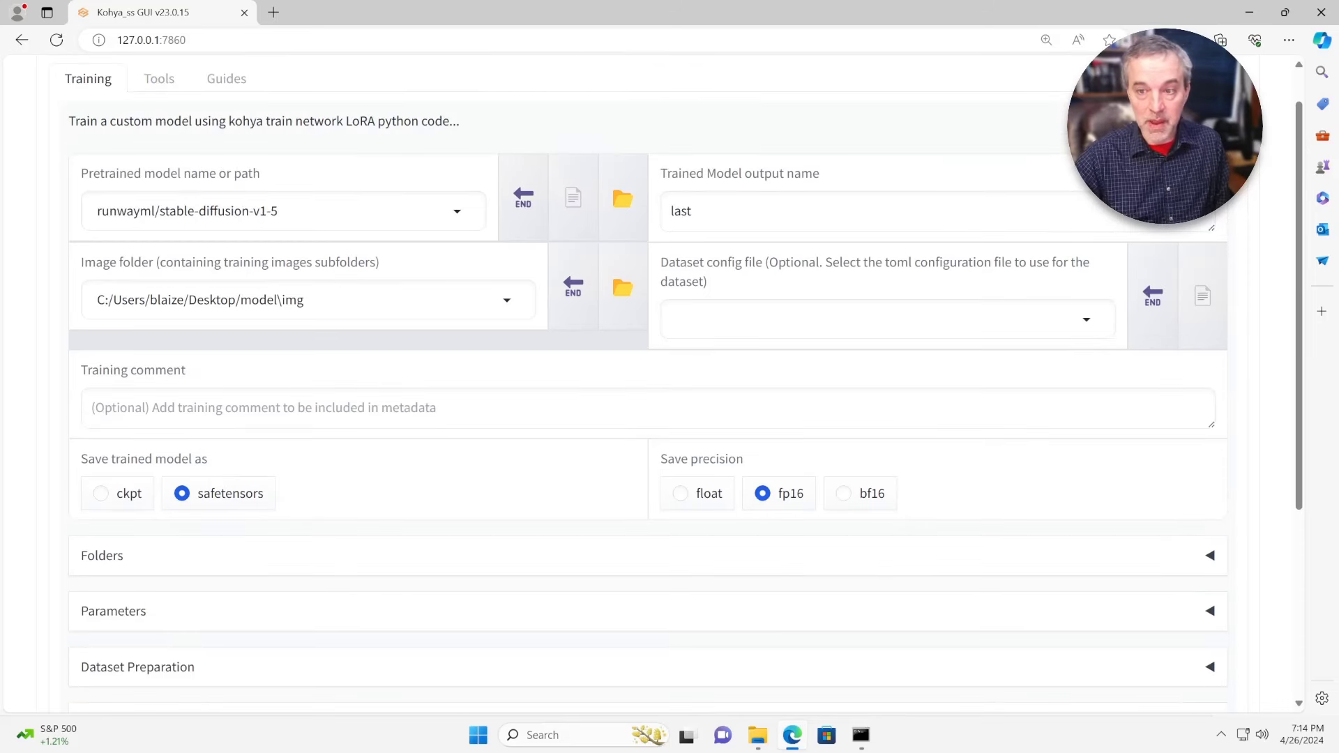
pyautogui.click(283, 211)
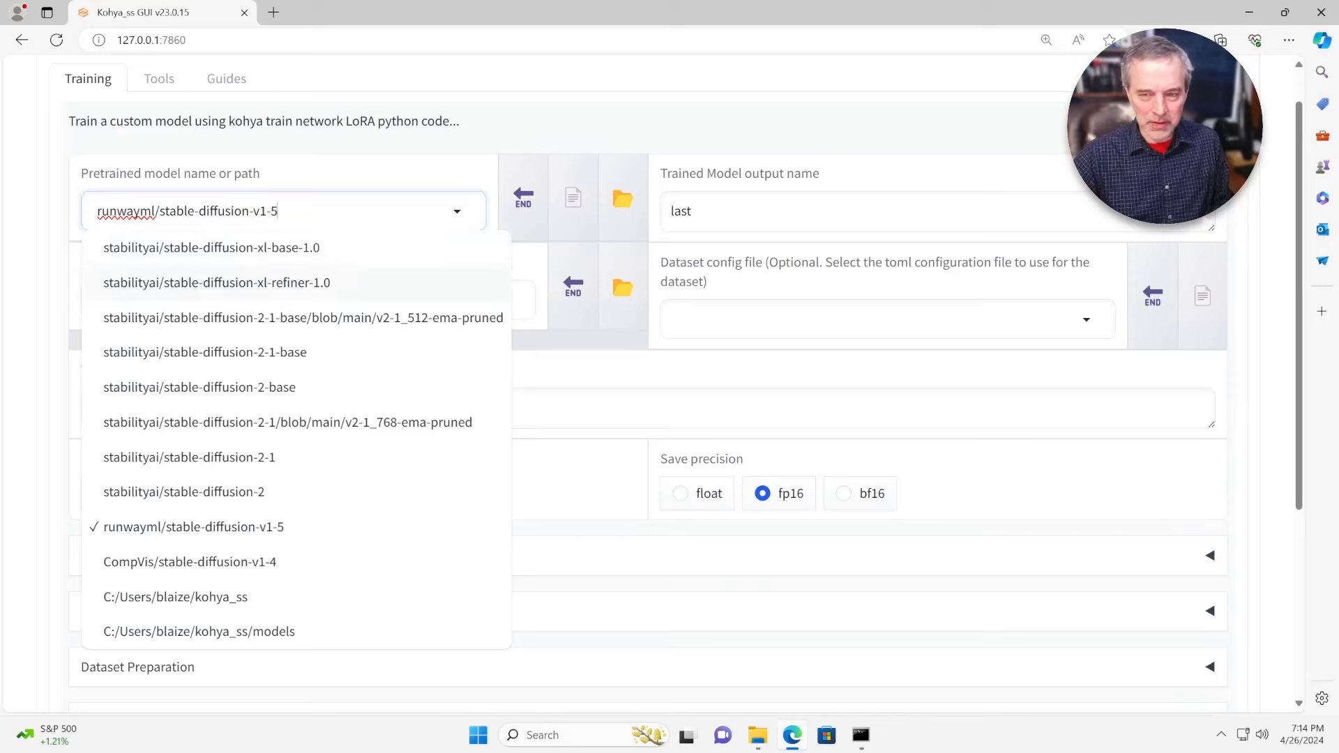
pyautogui.click(211, 248)
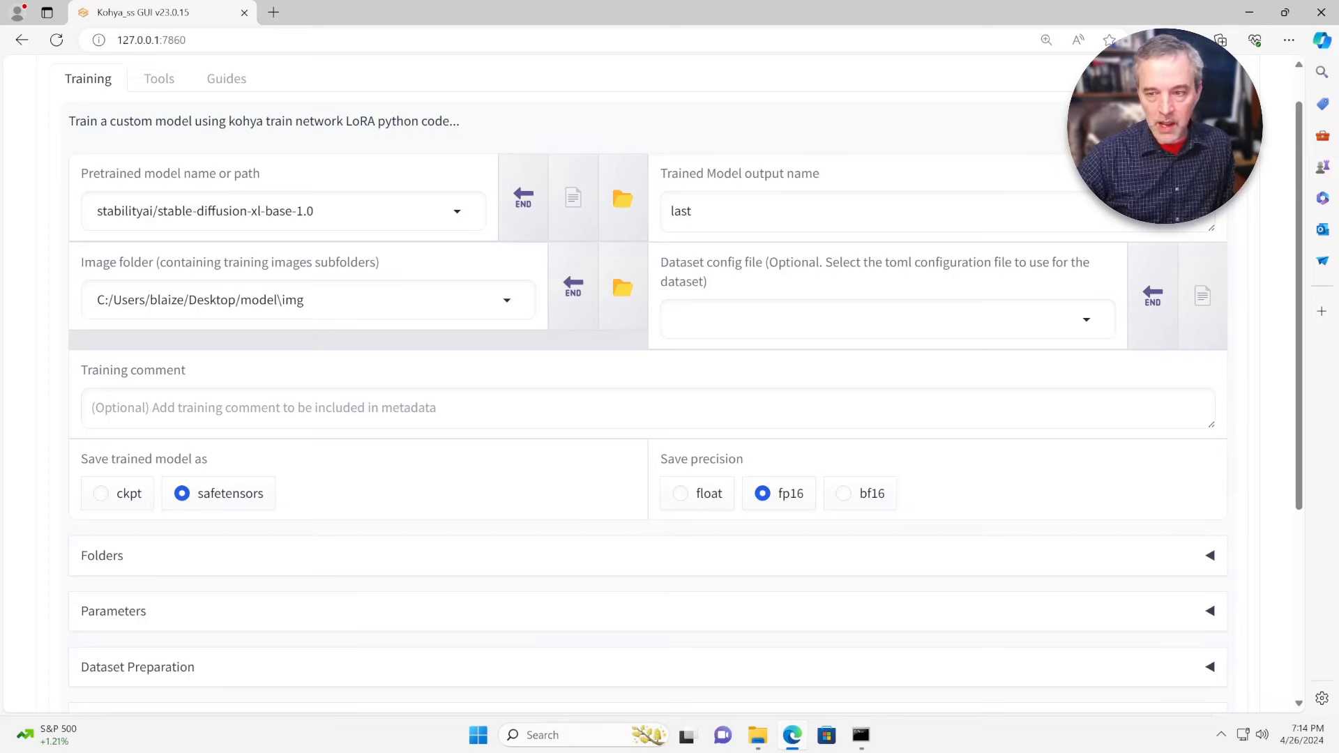
pyautogui.moveTo(305, 299); pyautogui.dragTo(95, 300)
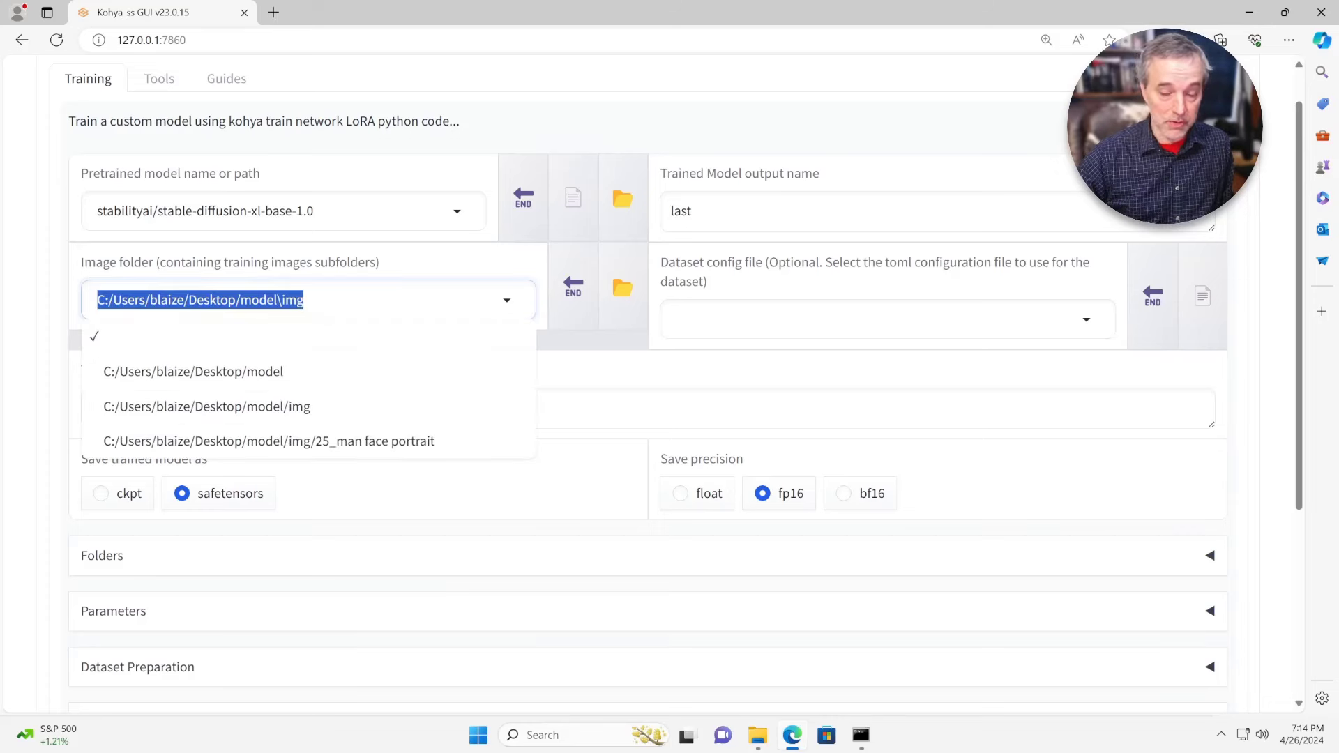
pyautogui.press('Escape')
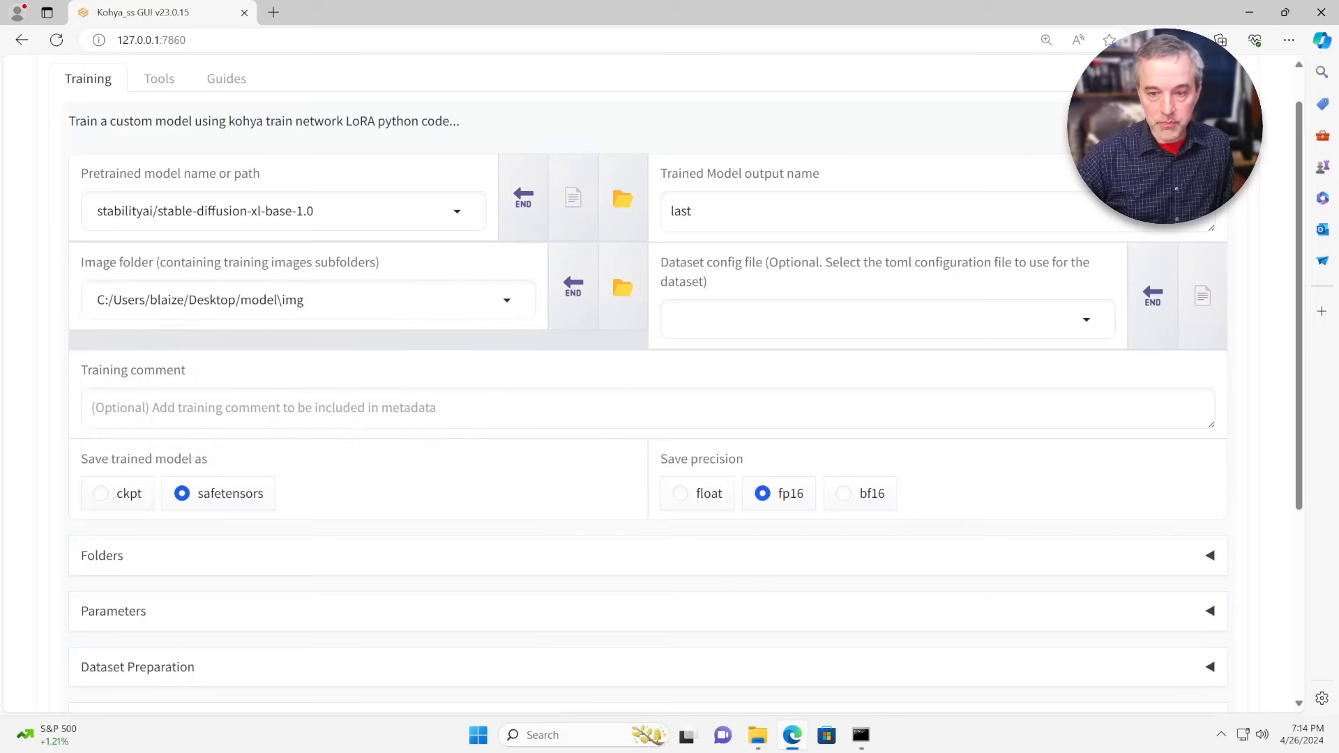
# Replace the trained model output name with the trainer's first name followed by the number 2.
pyautogui.scroll(-2, 649, 383)
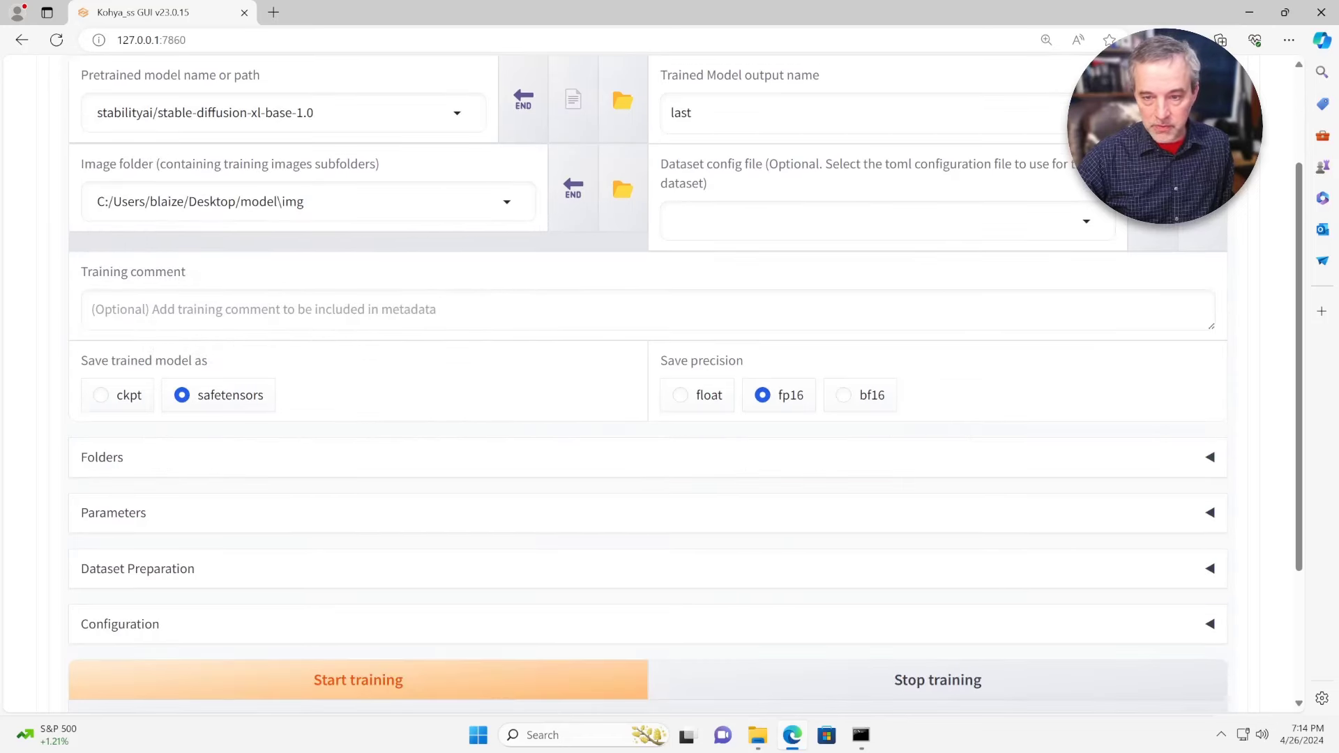
pyautogui.scroll(3, 648, 383)
pyautogui.doubleClick(680, 257)
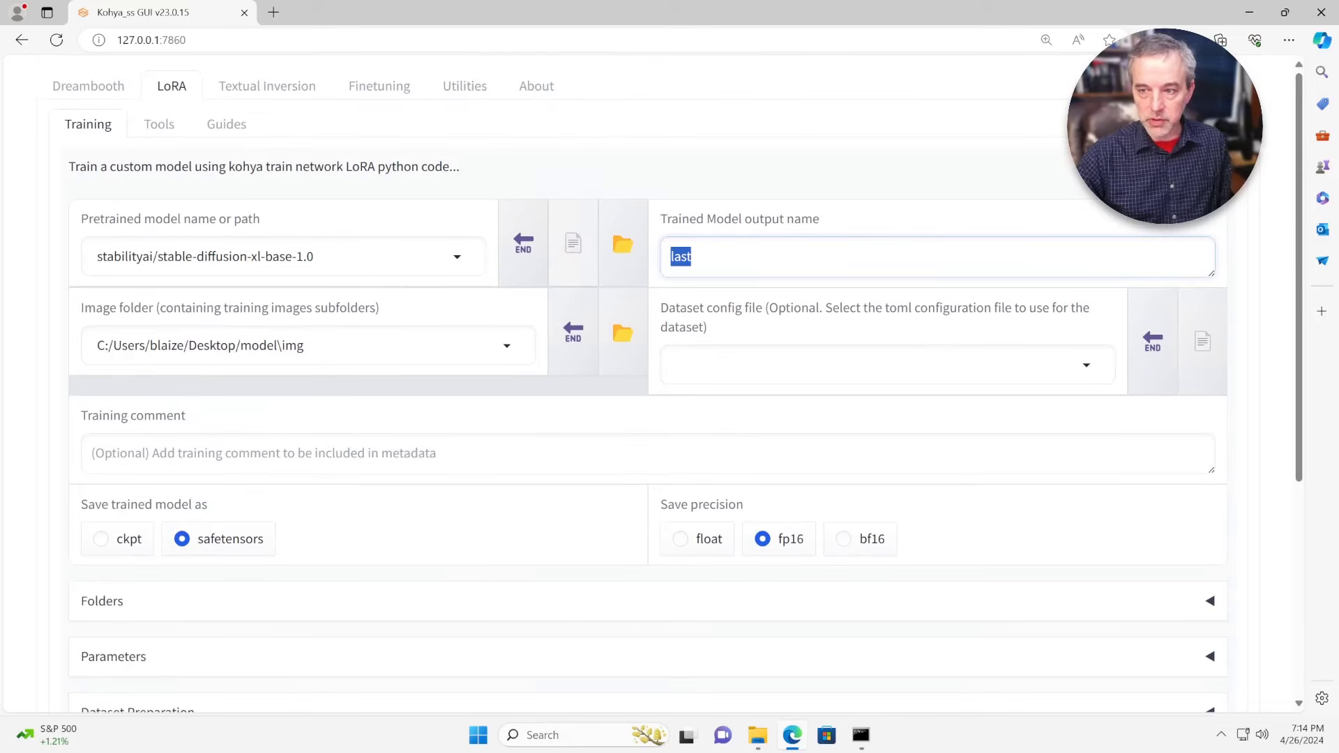
pyautogui.write('blaize')
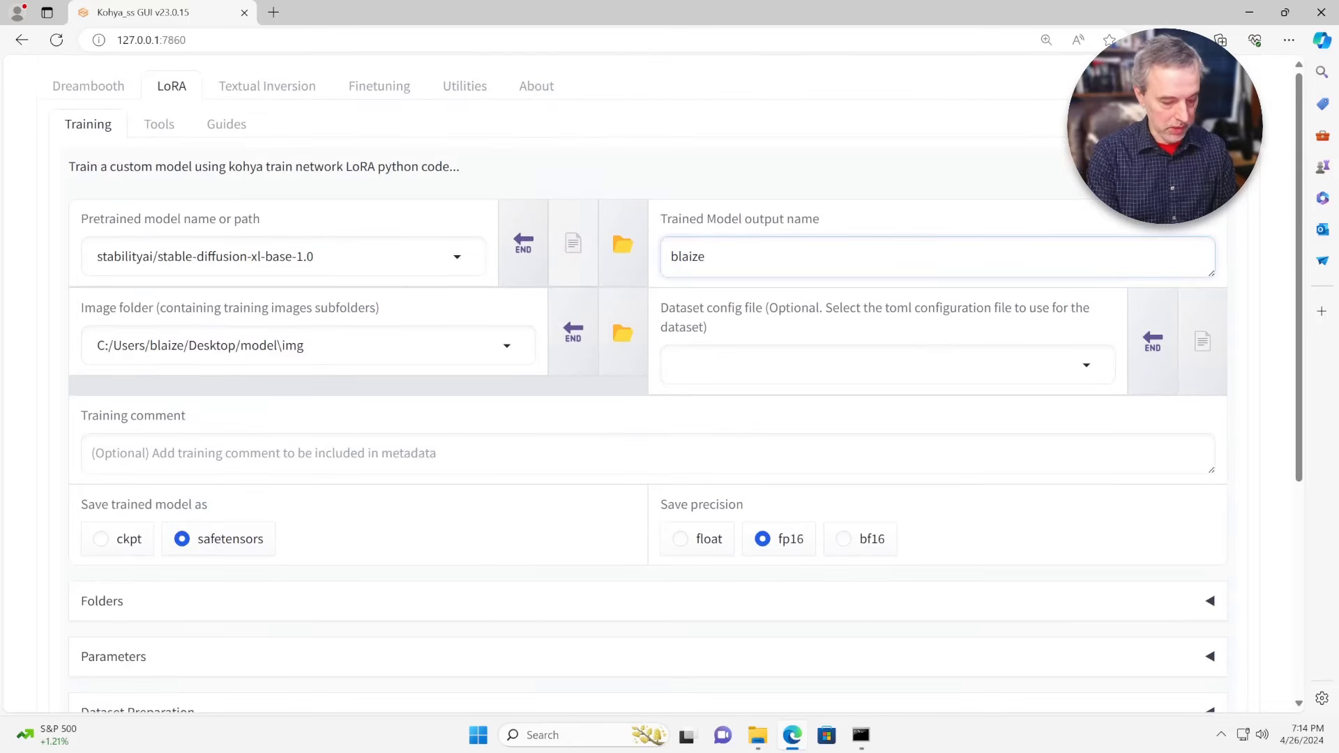
pyautogui.write('2')
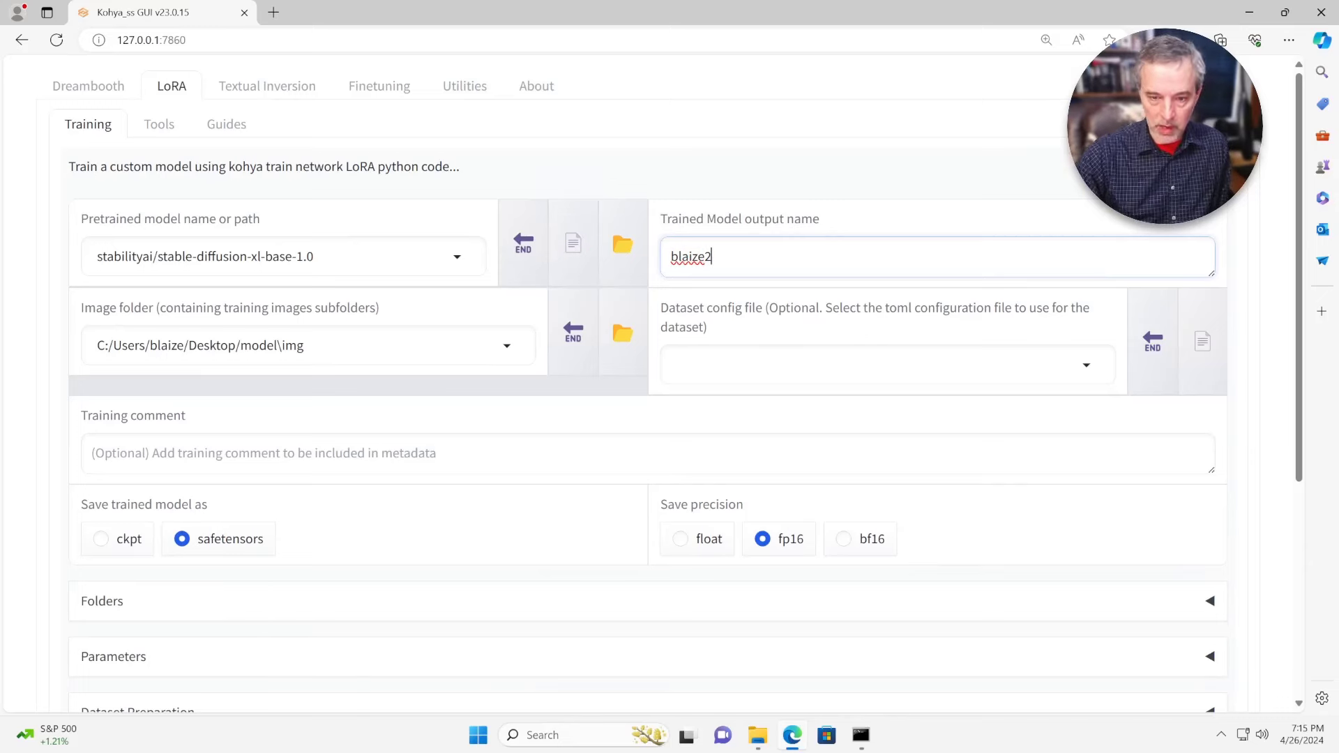
# Expand the Folders section and check the output and logging directories for the trained model.
pyautogui.scroll(-3, 648, 383)
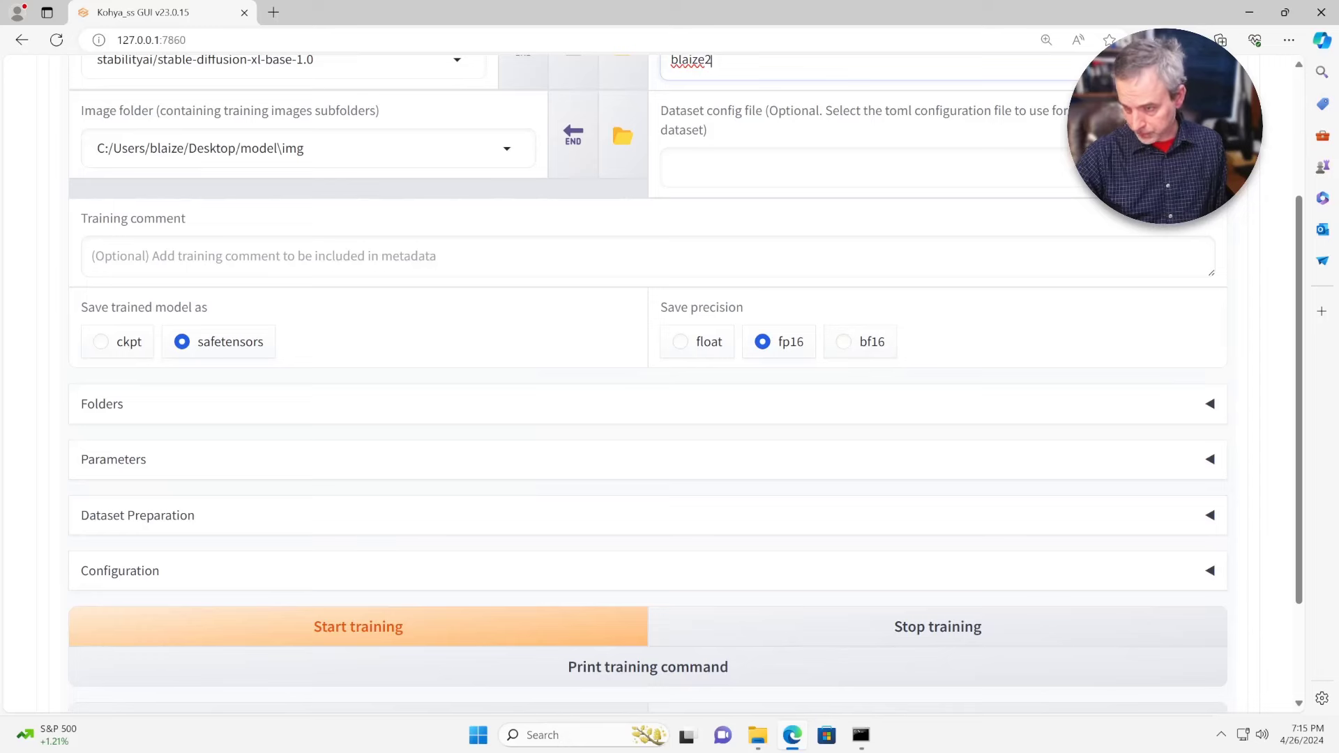
pyautogui.click(102, 404)
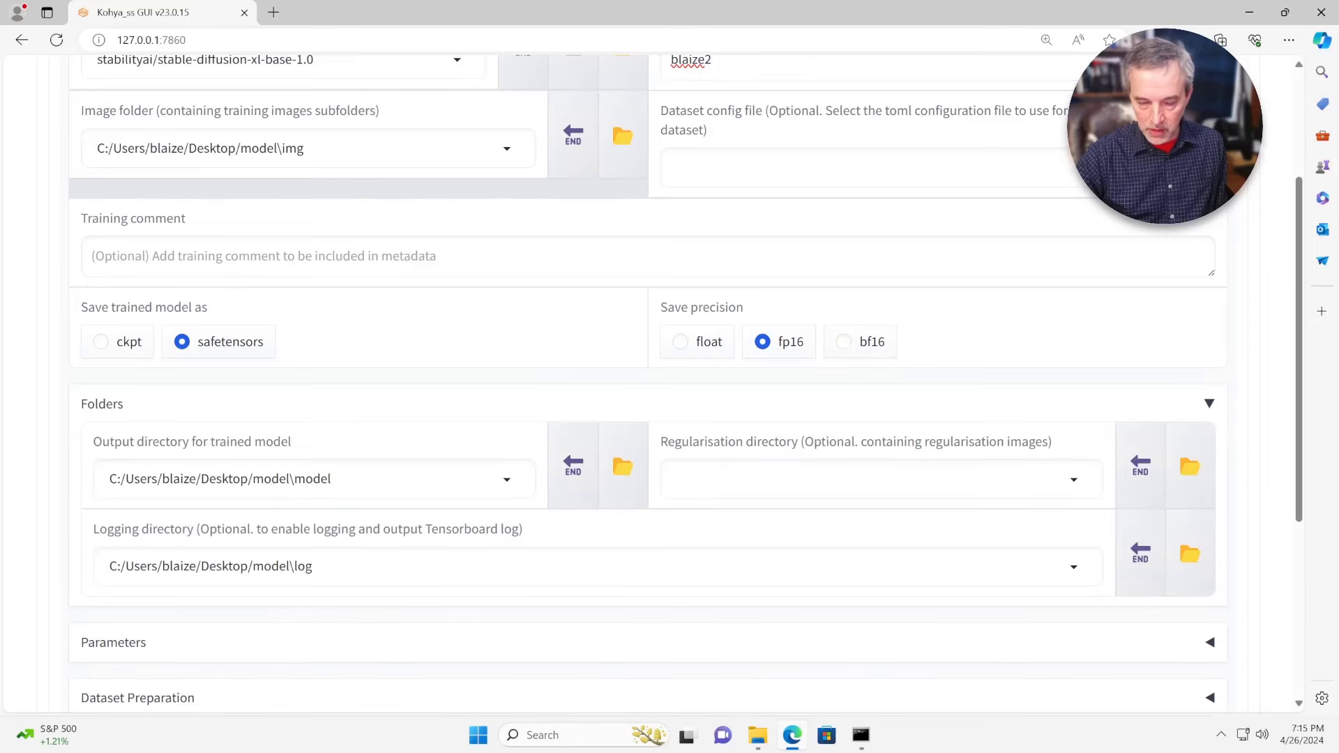
pyautogui.scroll(-3, 648, 383)
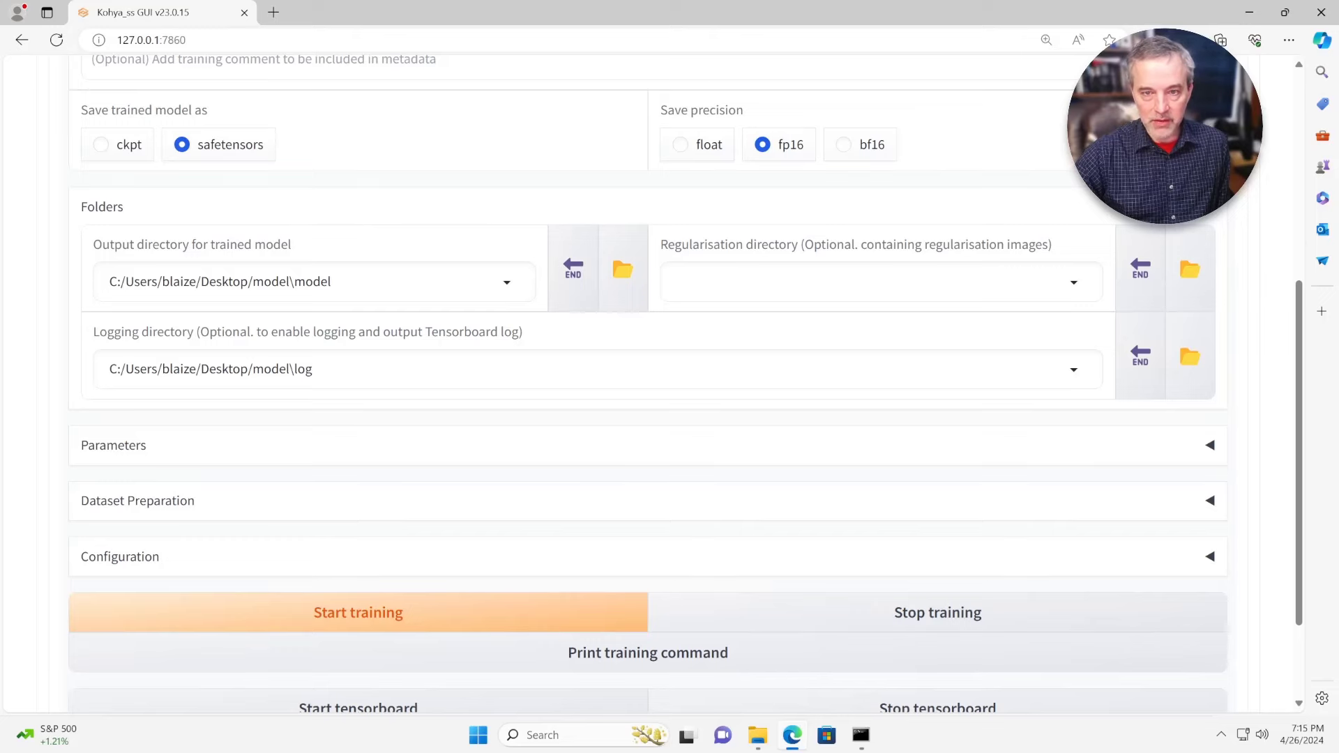
pyautogui.scroll(3, 648, 384)
pyautogui.scroll(-3, 649, 384)
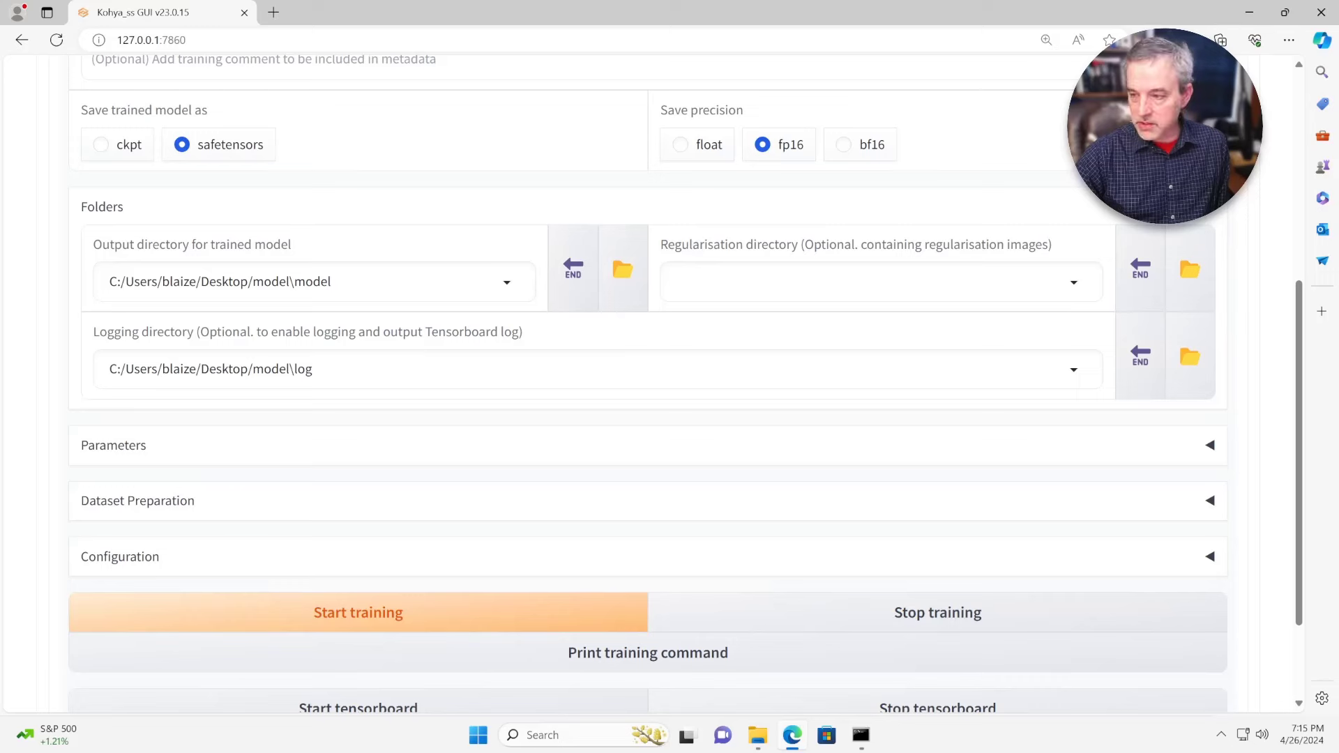
# Expand the Parameters section and apply the preset SDXL - LoRA AI_characters standard v1.1.
pyautogui.click(114, 445)
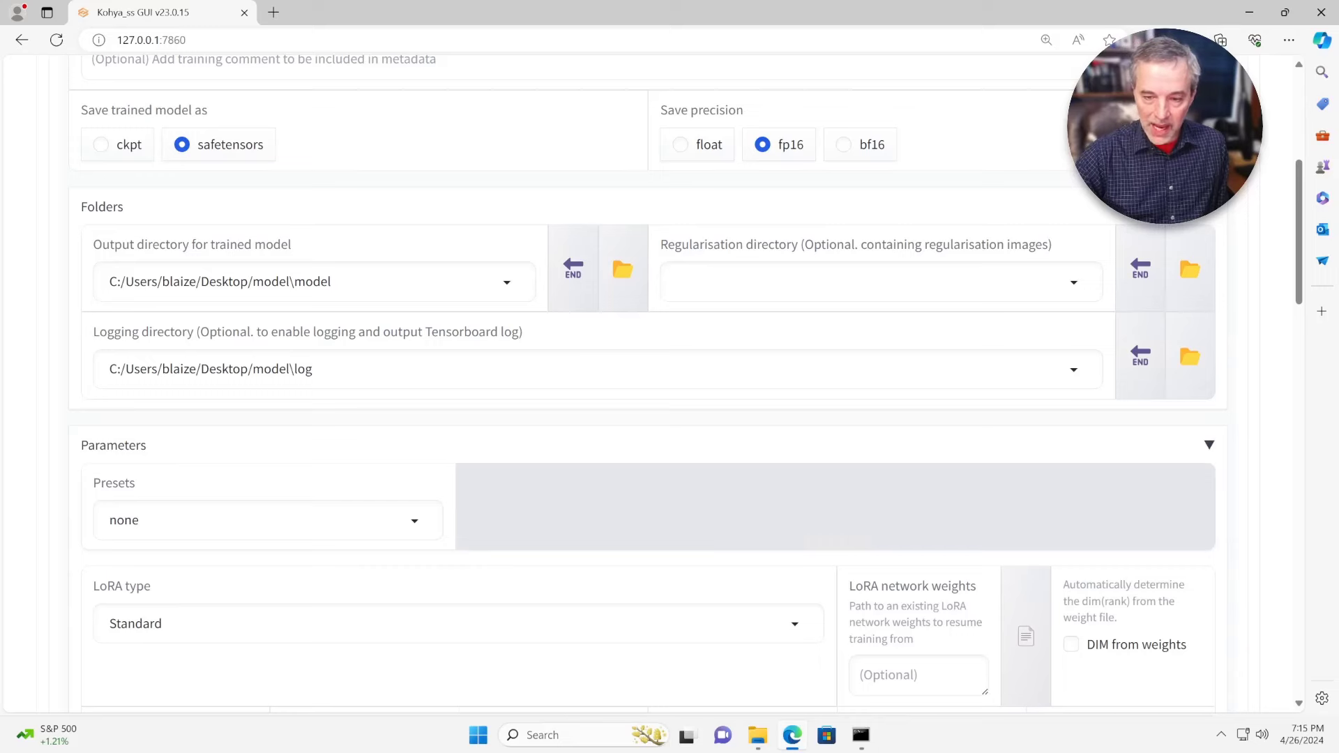
pyautogui.click(140, 520)
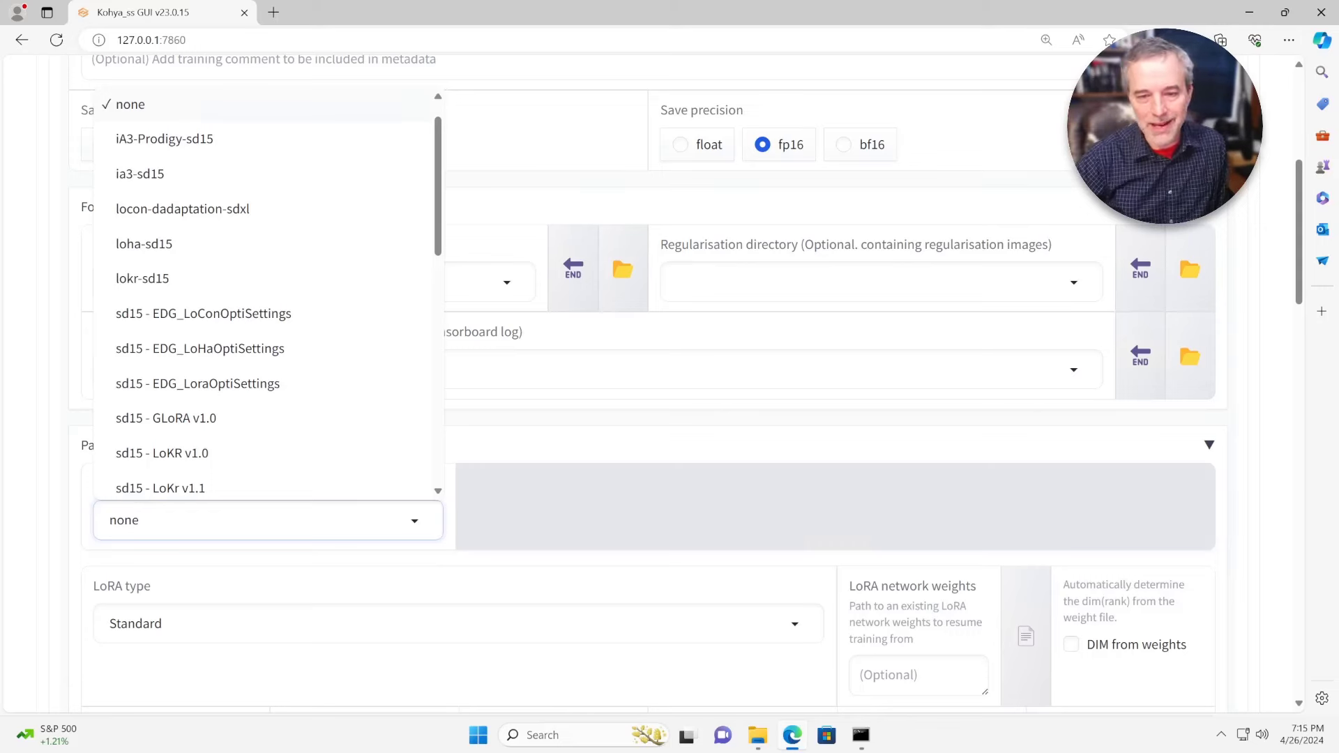
pyautogui.scroll(-2, 265, 292)
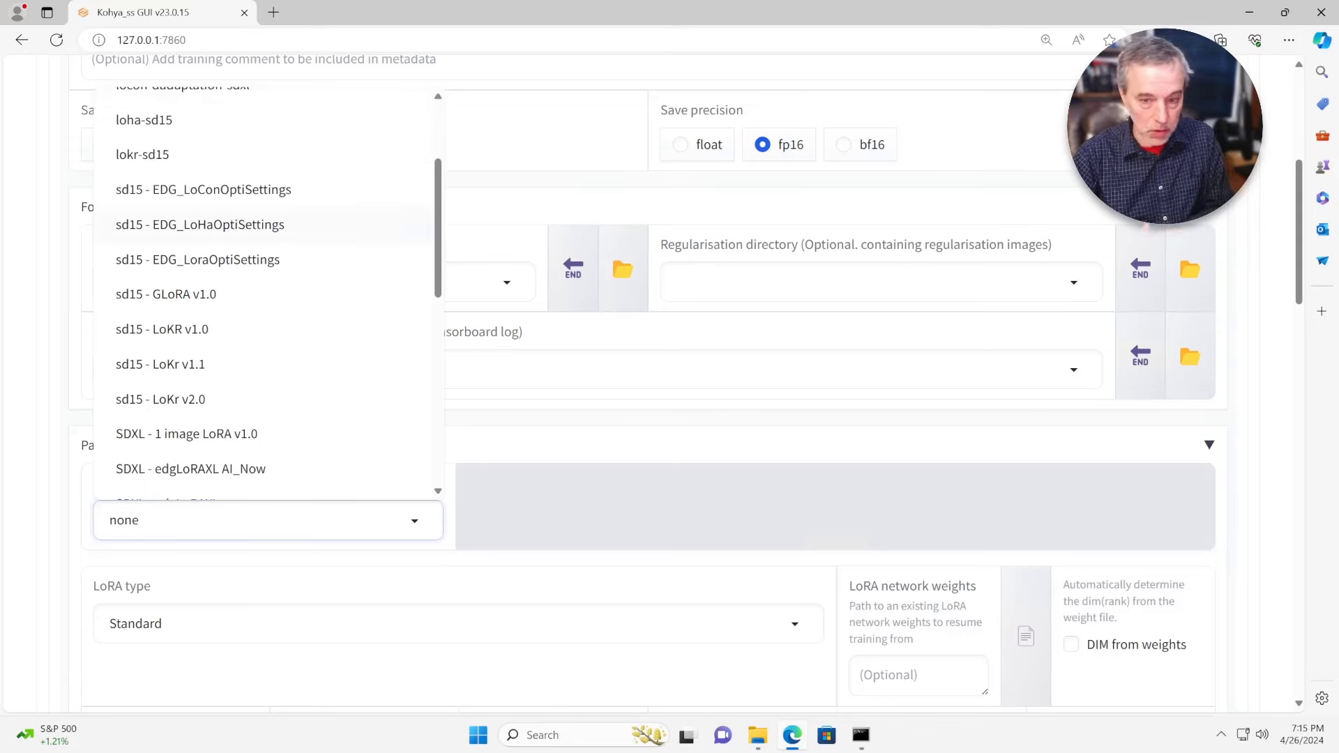
pyautogui.scroll(-2, 265, 293)
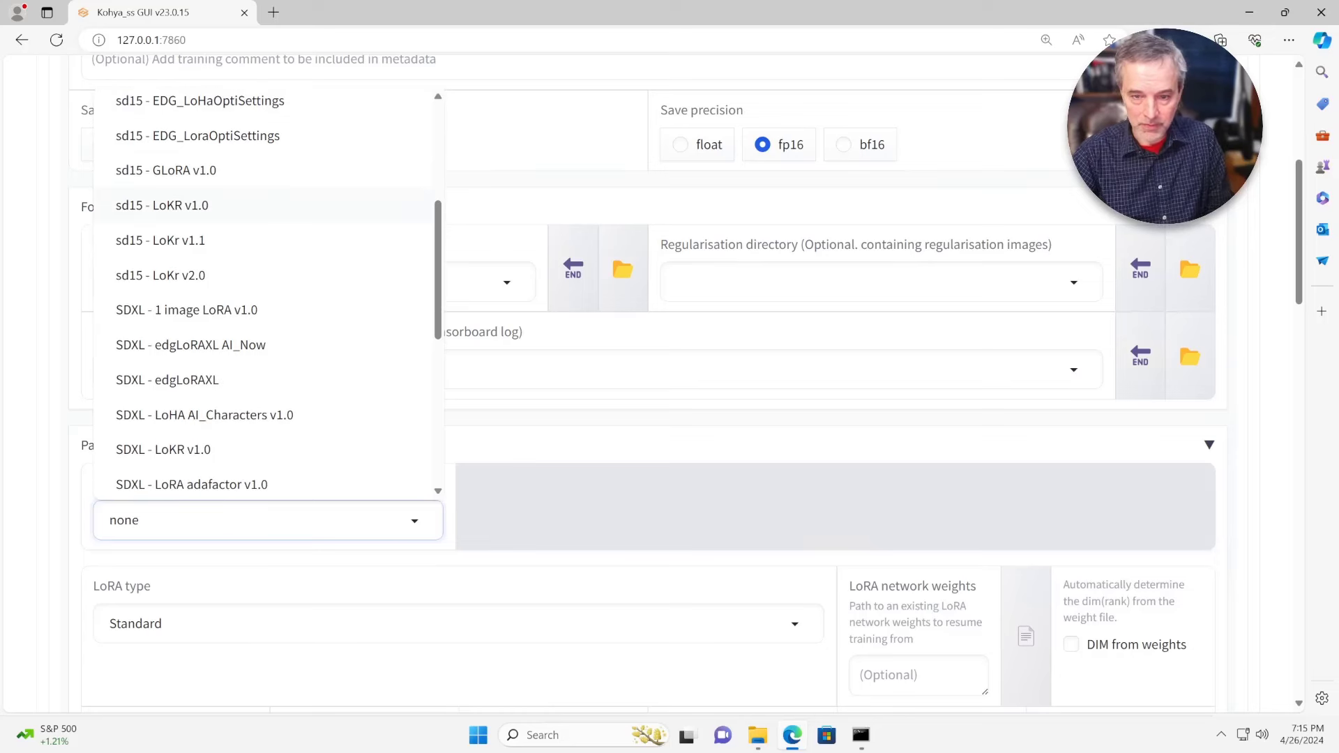
pyautogui.scroll(-2, 265, 293)
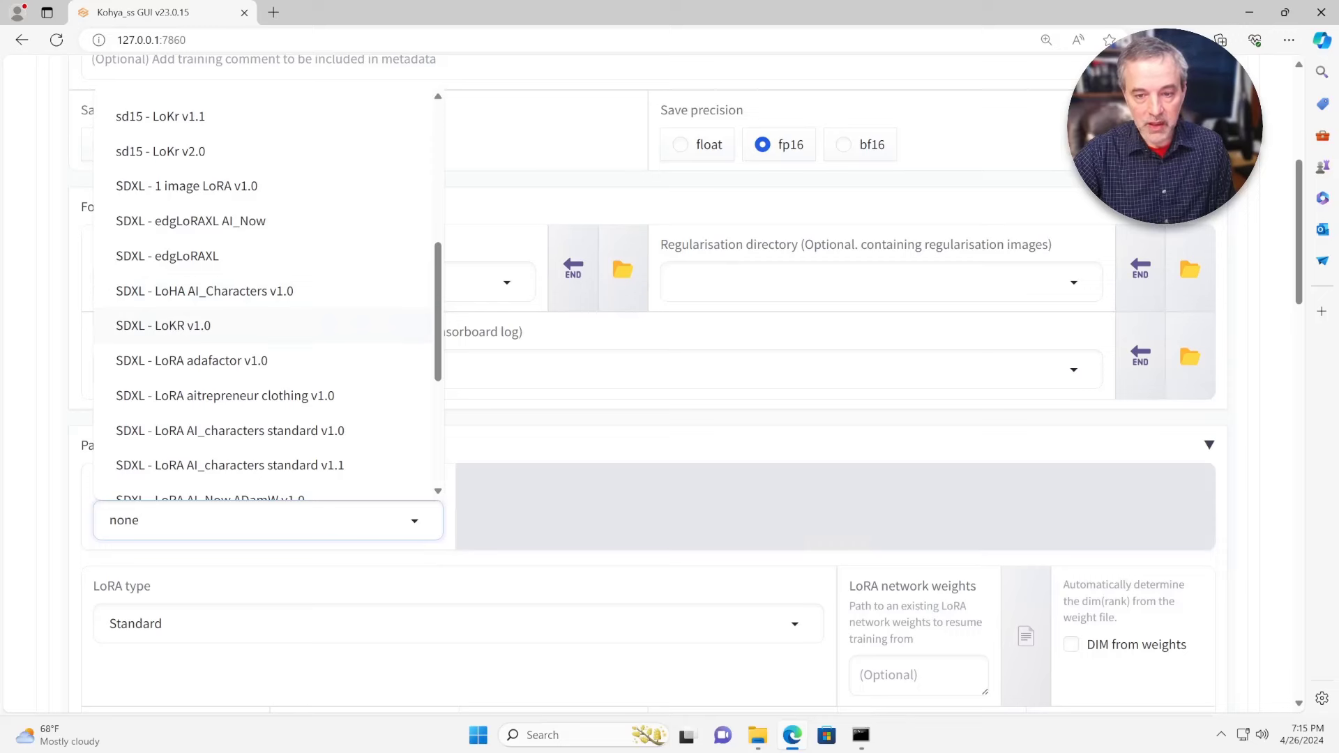
pyautogui.scroll(-3, 230, 359)
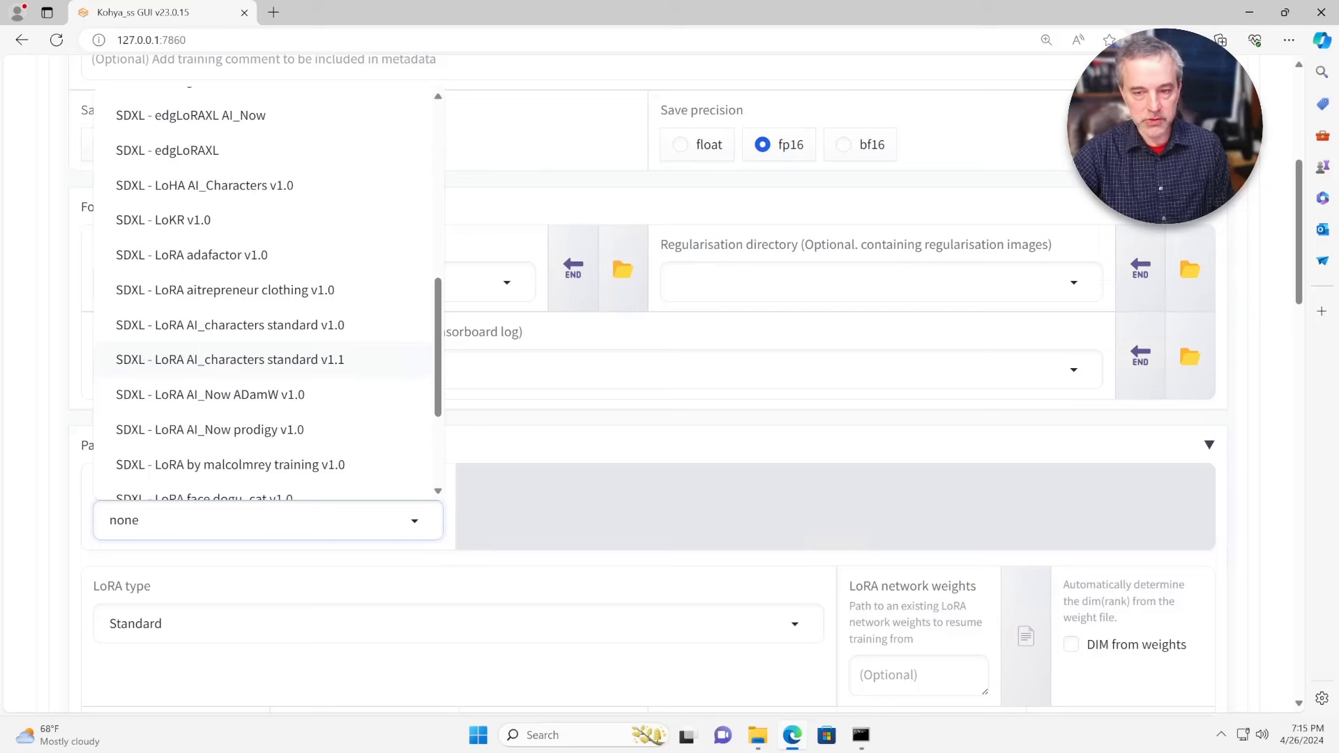
pyautogui.click(230, 359)
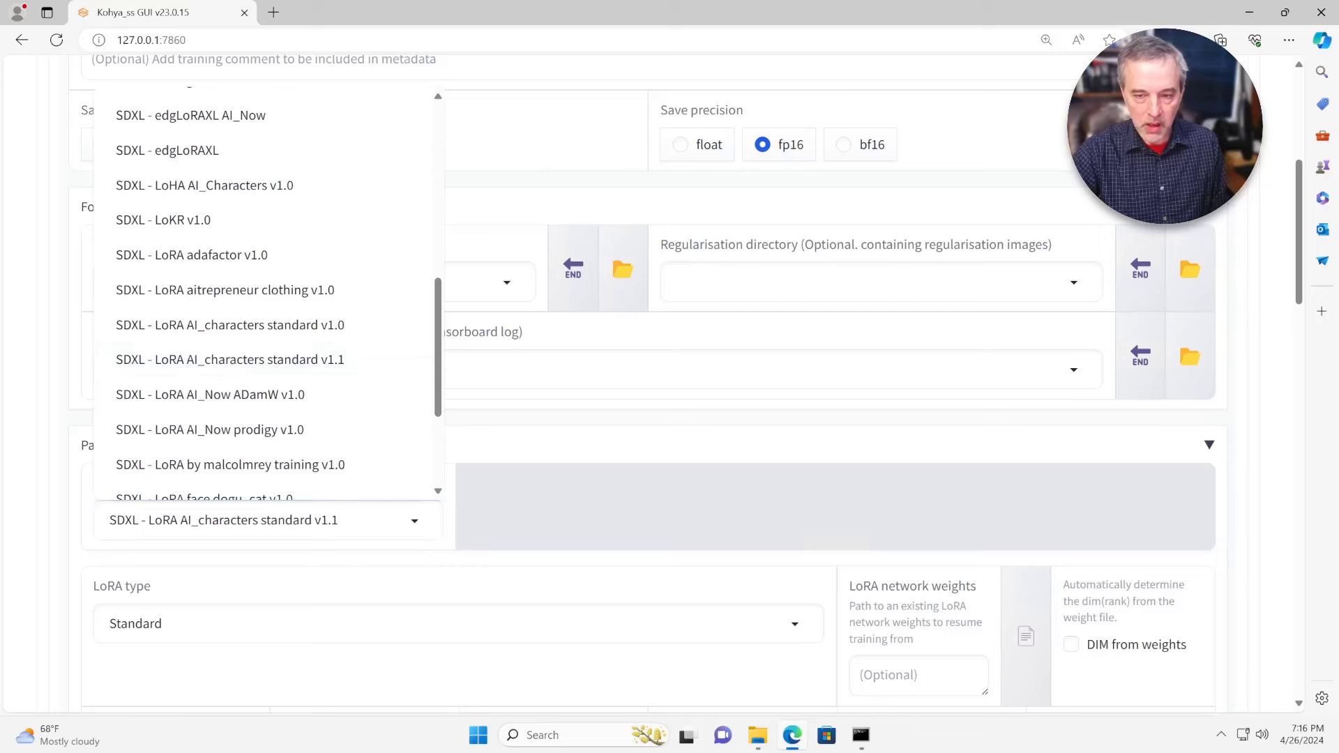
# Set the train batch size, Epoch and Max train epoch values each to 1.
pyautogui.scroll(-1, 230, 359)
pyautogui.scroll(-1, 649, 383)
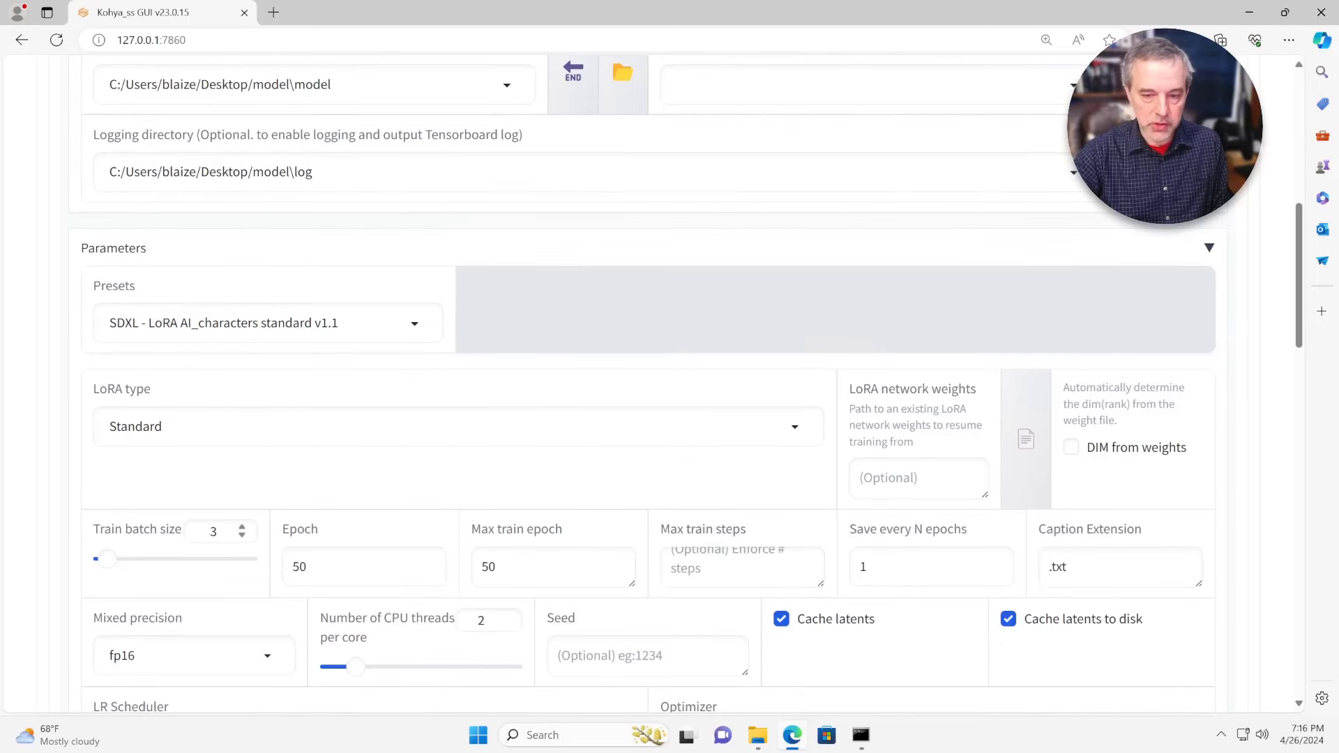
pyautogui.doubleClick(213, 532)
pyautogui.write('1')
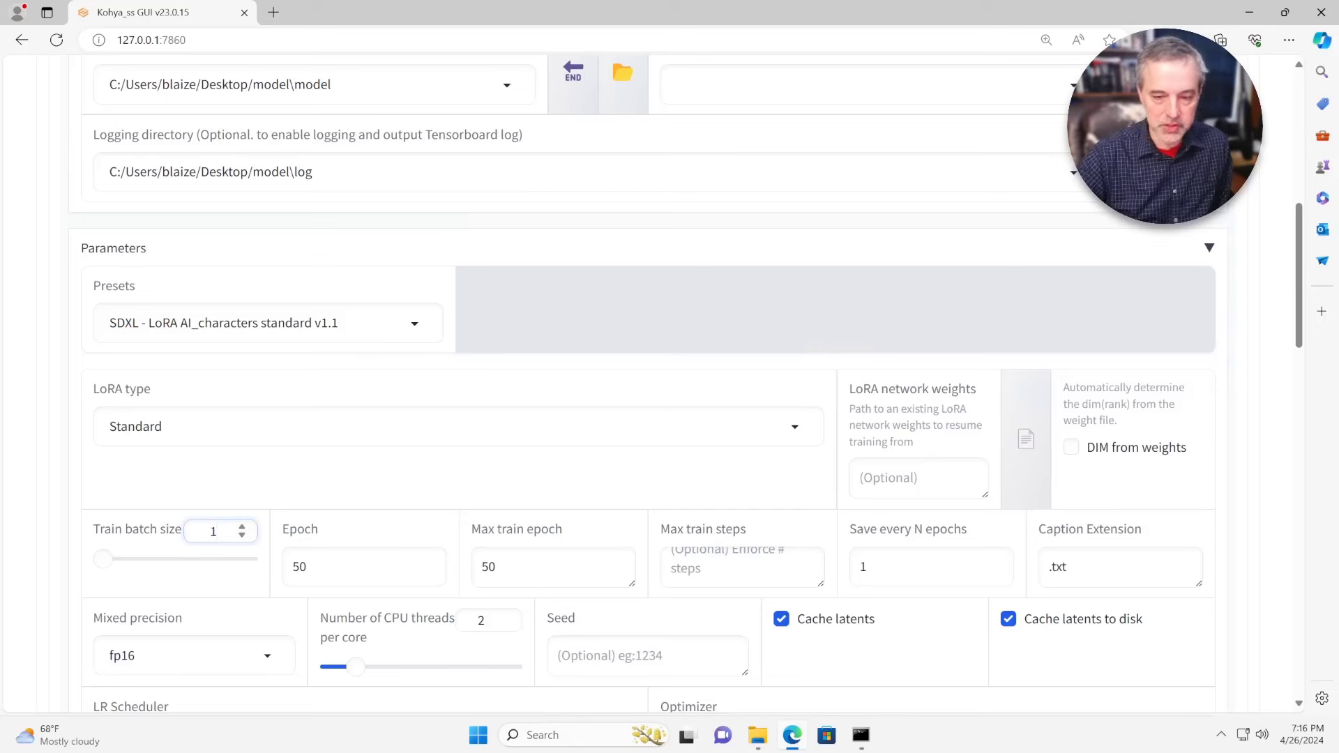
pyautogui.press('Tab')
pyautogui.write('1')
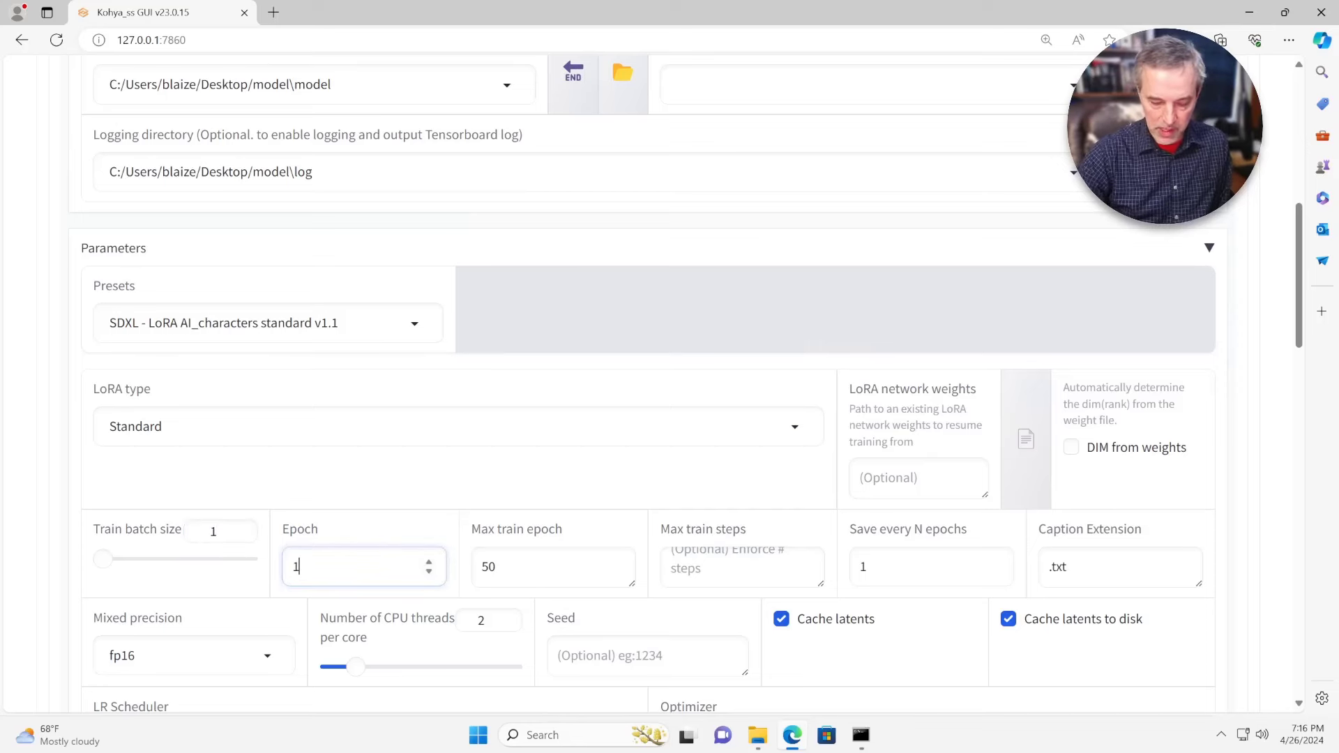
pyautogui.press('Tab')
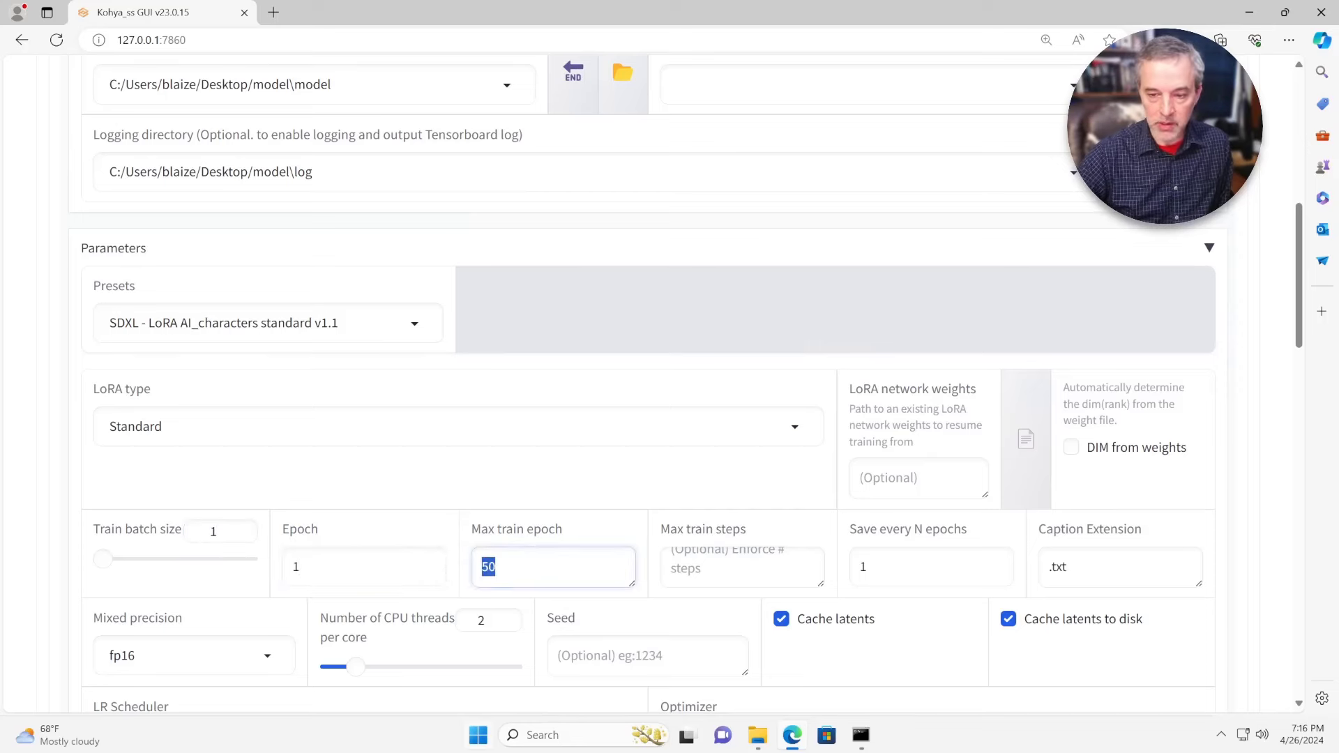
pyautogui.write('1')
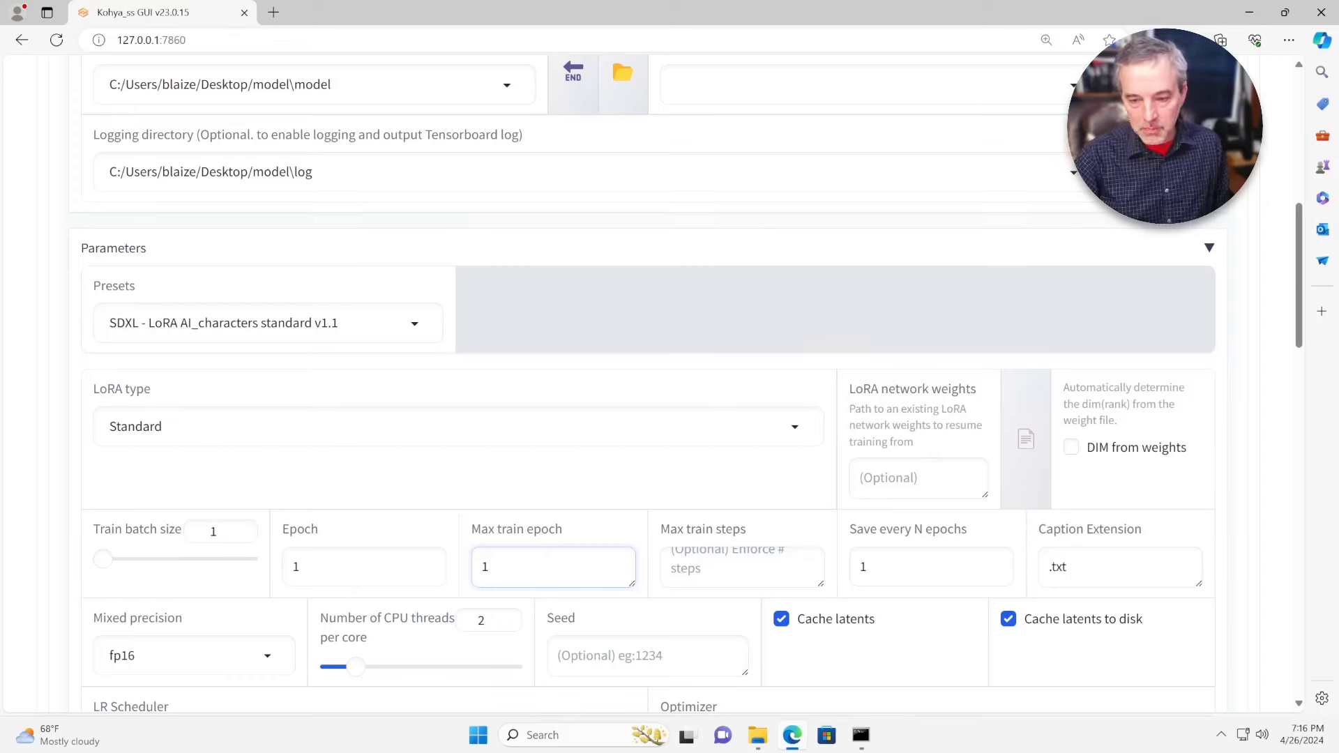
# Try the mixed precision option "no" and set it back to fp16.
pyautogui.scroll(-2, 649, 383)
pyautogui.scroll(-2, 649, 383)
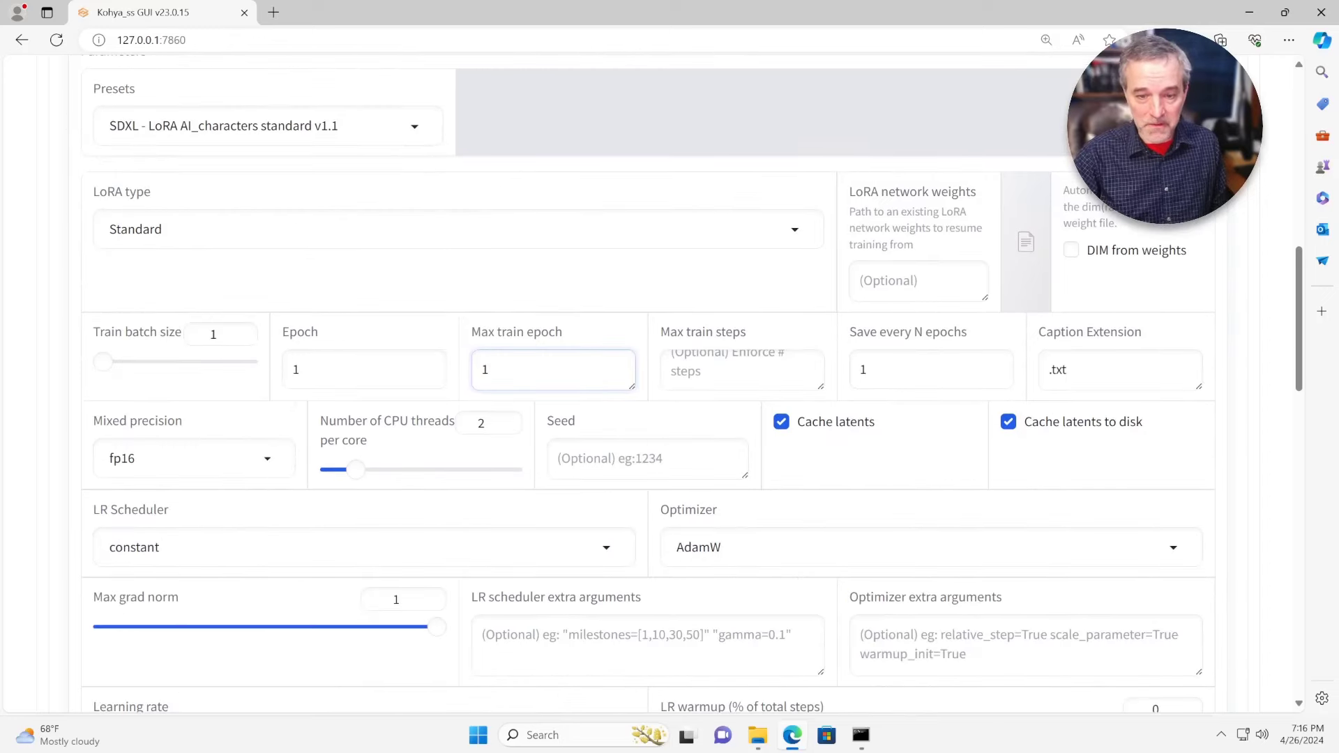
pyautogui.scroll(2, 648, 384)
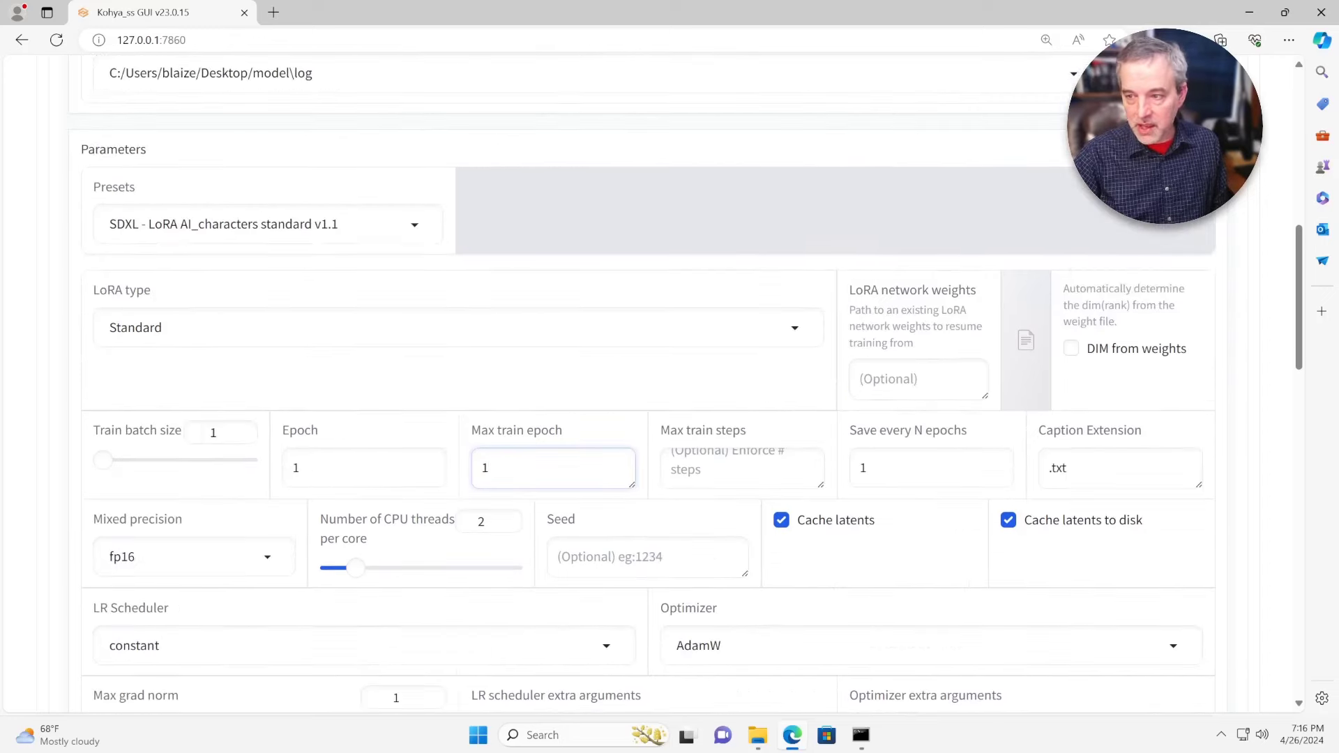
pyautogui.scroll(2, 649, 384)
pyautogui.scroll(-2, 649, 383)
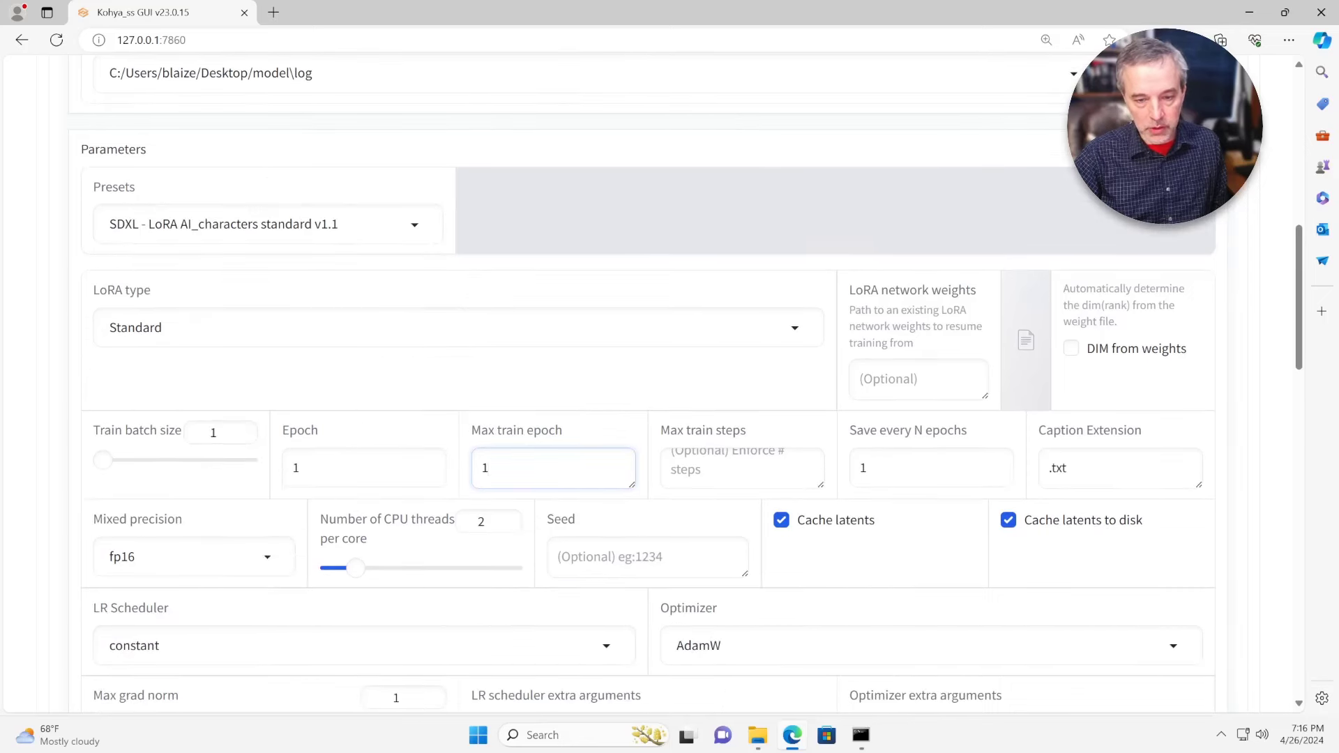
pyautogui.click(194, 557)
pyautogui.click(123, 449)
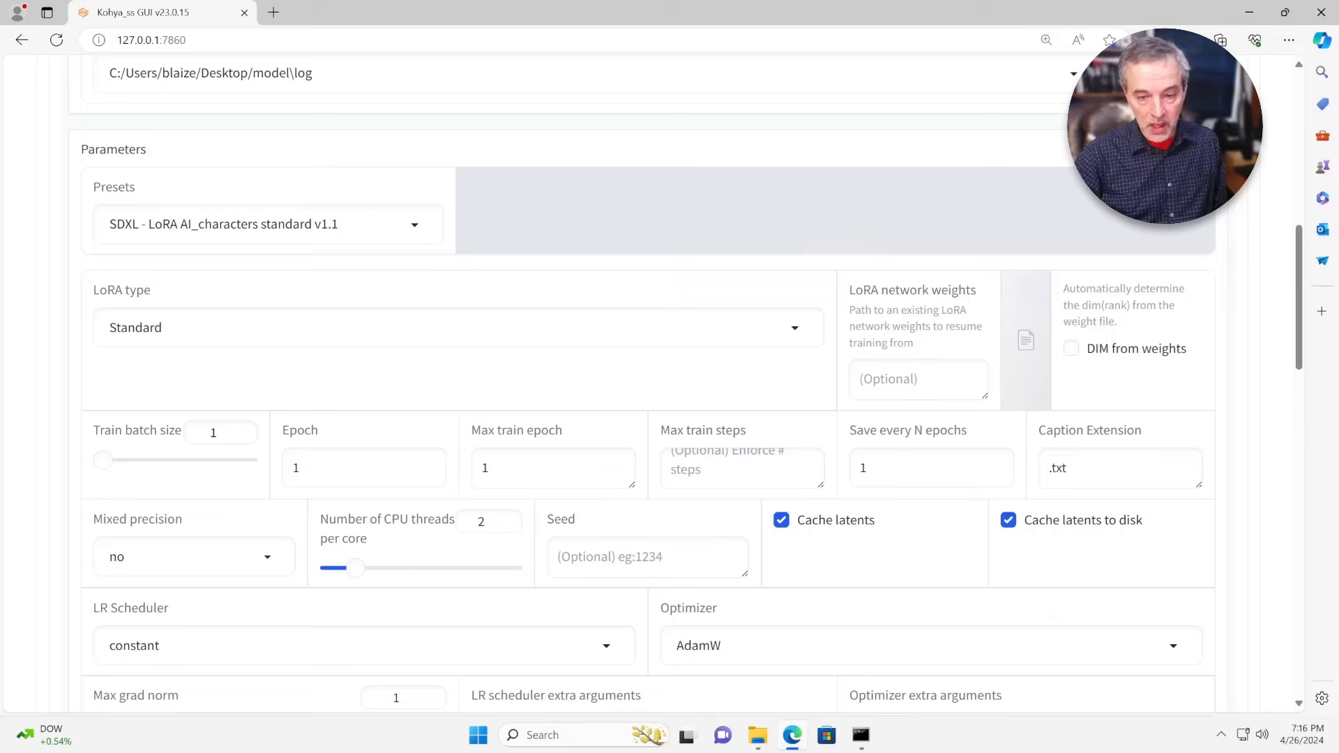
pyautogui.click(110, 557)
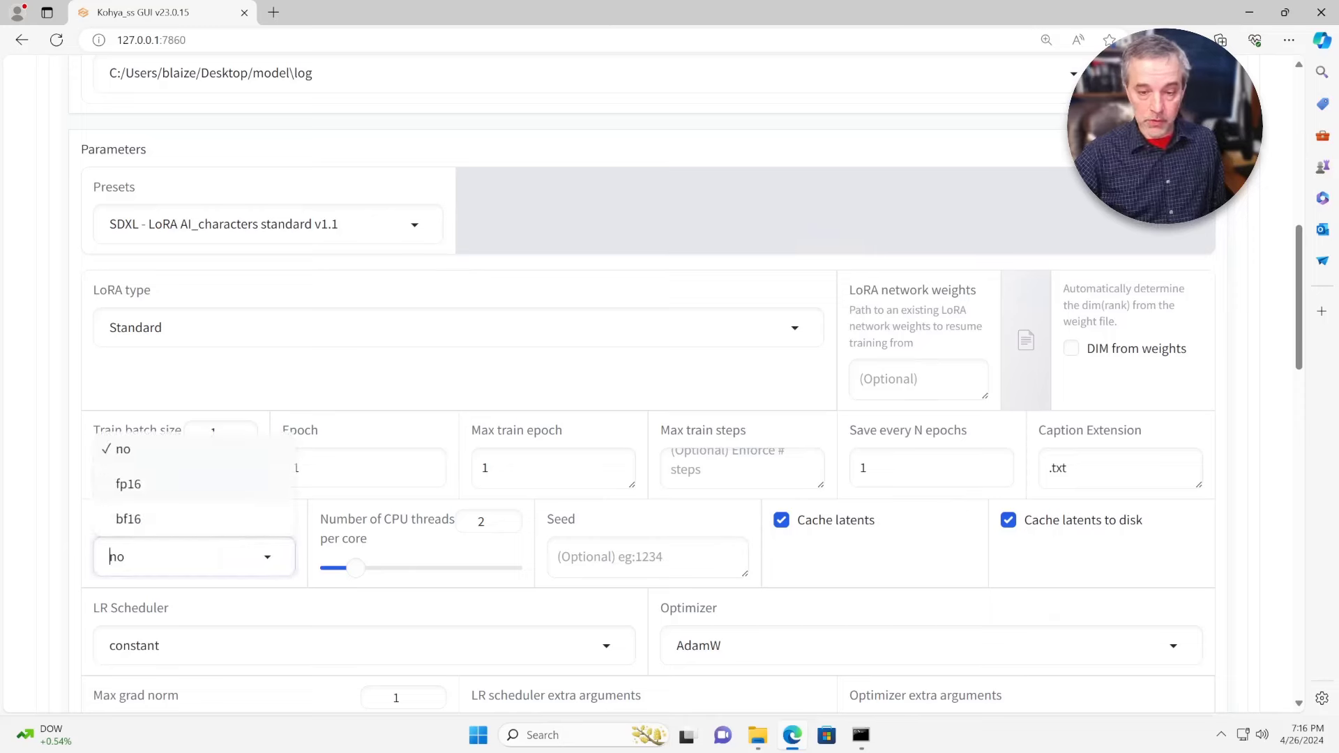
pyautogui.click(128, 484)
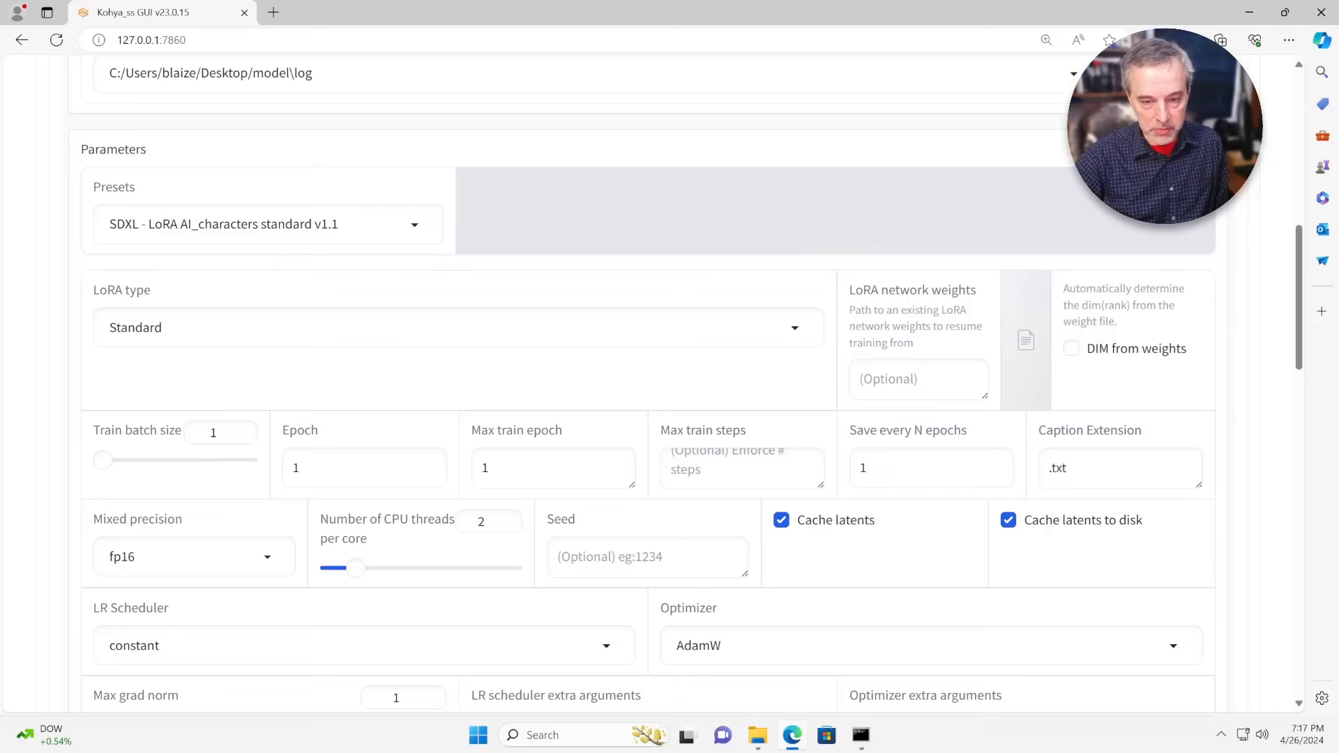
pyautogui.doubleClick(122, 556)
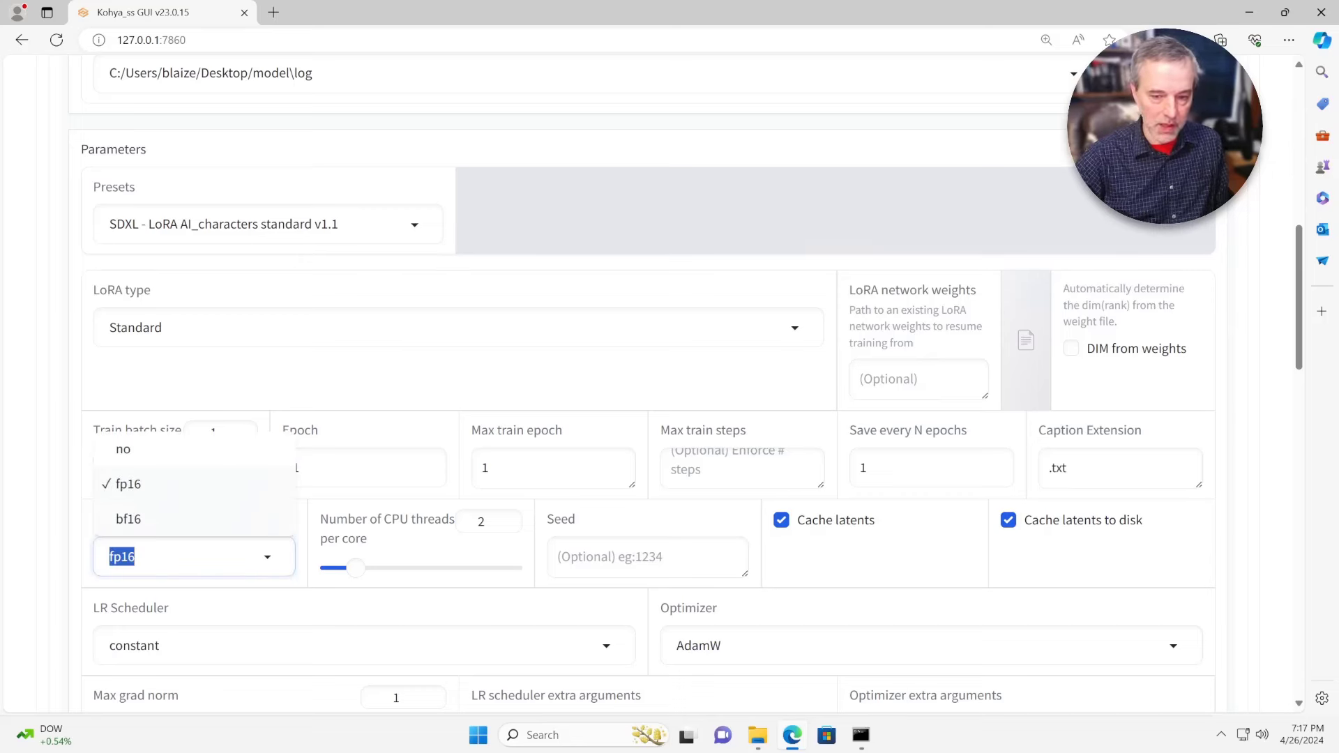
pyautogui.click(128, 483)
# Review the remaining LoRA parameters, from the LR scheduler, optimizer and learning rates through bucket resolutions to network rank and dropout.
pyautogui.scroll(-3, 649, 383)
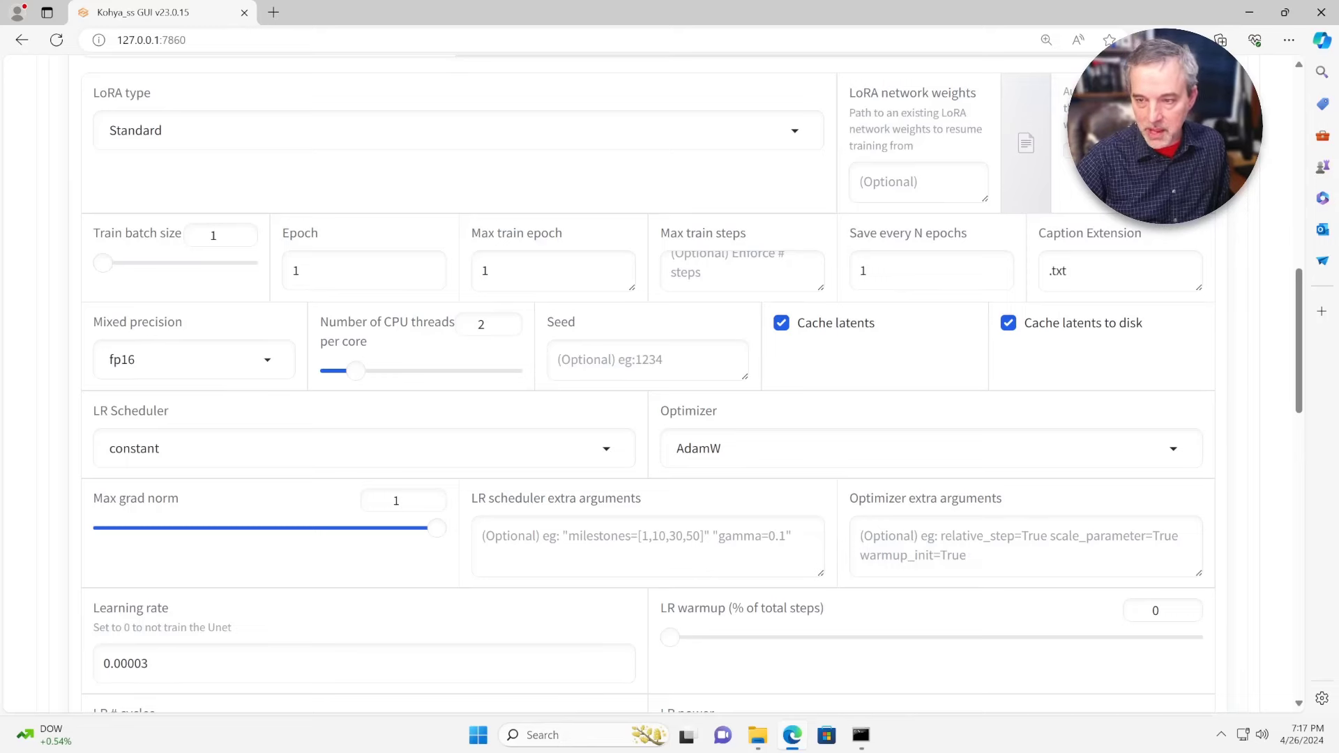
pyautogui.scroll(-3, 648, 384)
pyautogui.scroll(-3, 649, 384)
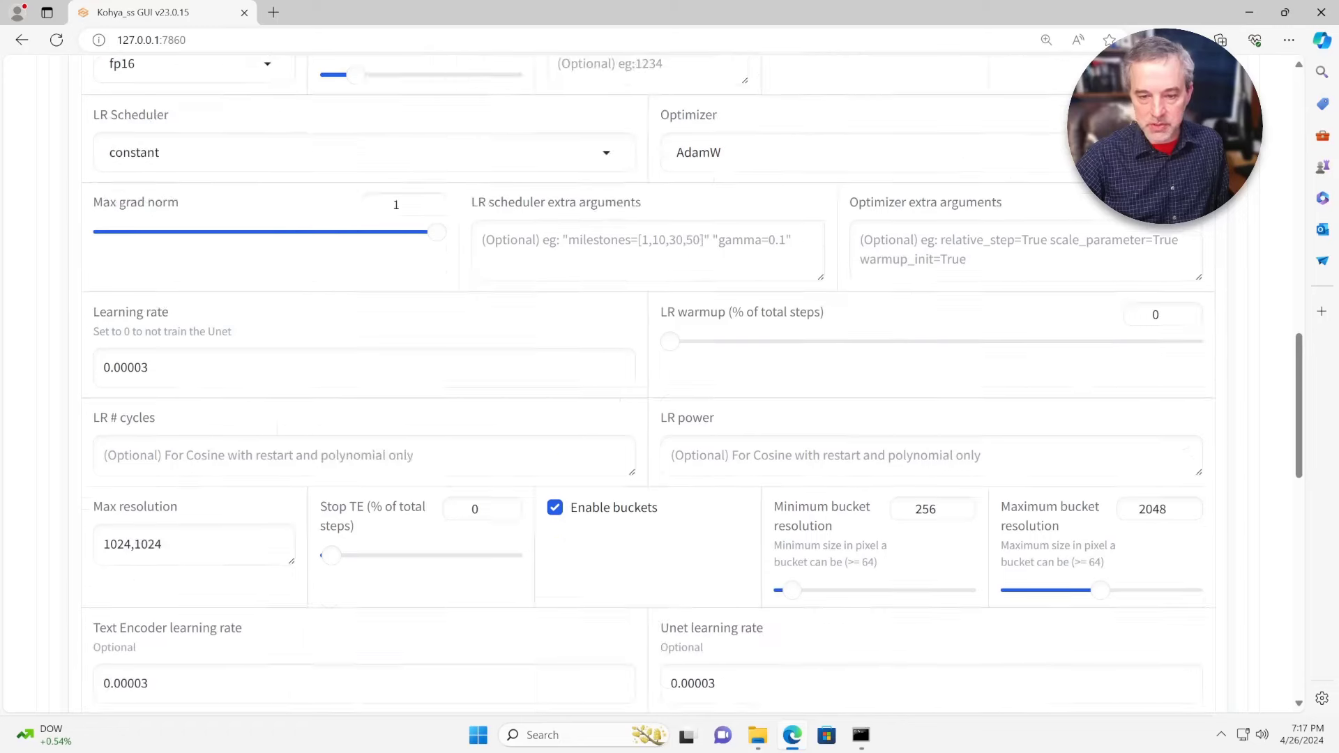
pyautogui.scroll(-1, 648, 384)
pyautogui.scroll(4, 649, 383)
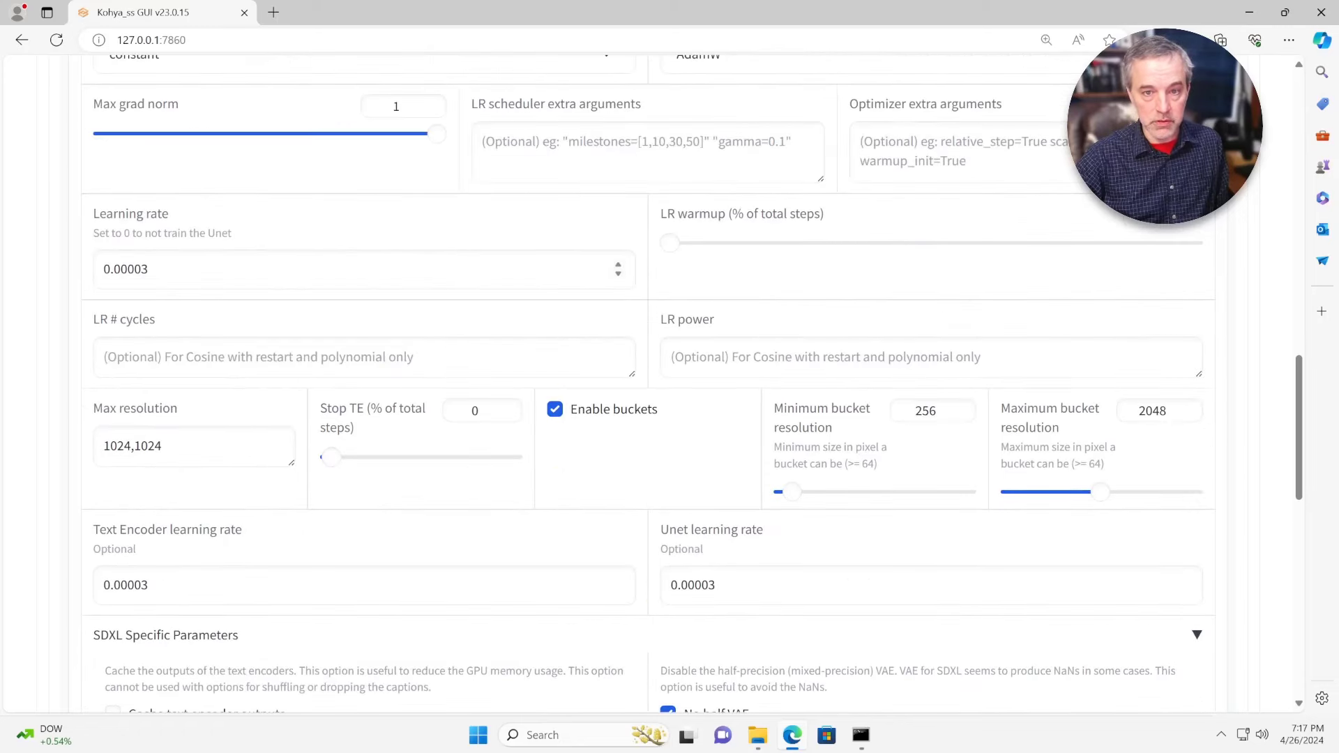
pyautogui.scroll(-3, 649, 383)
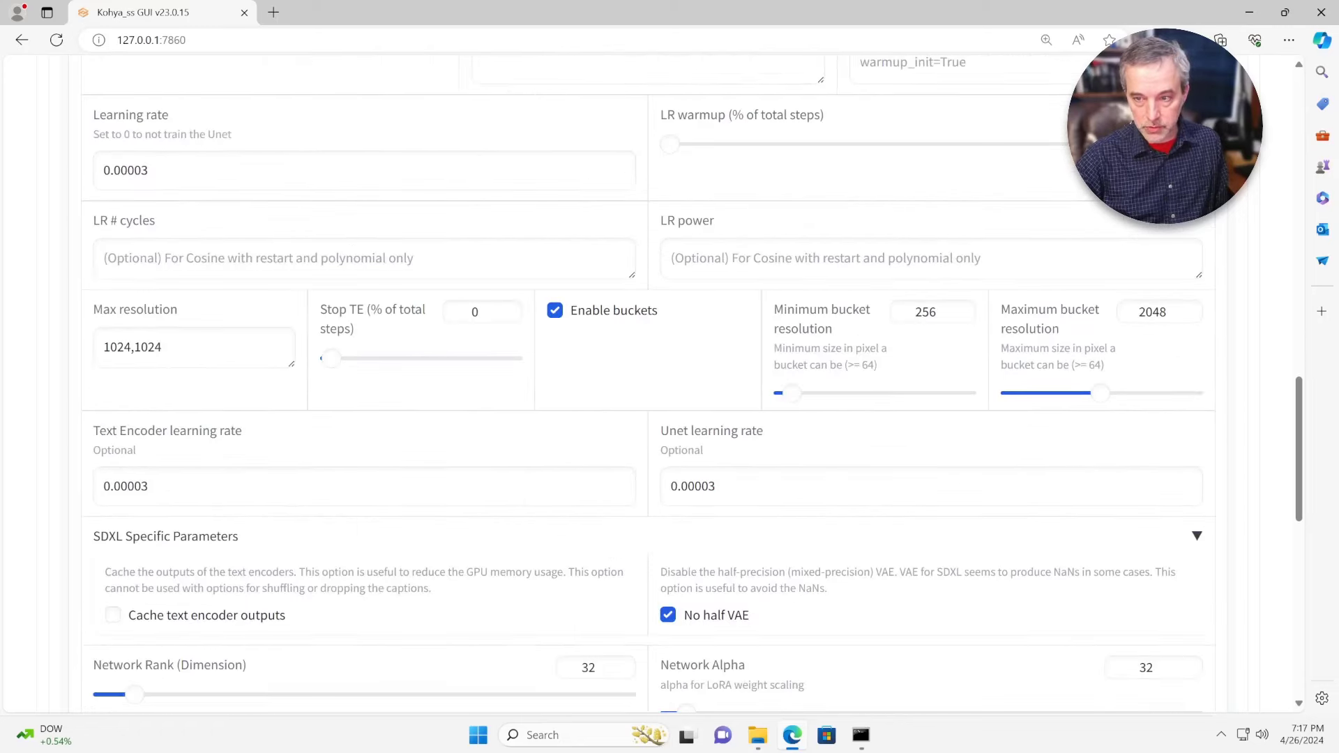
pyautogui.scroll(-7, 649, 384)
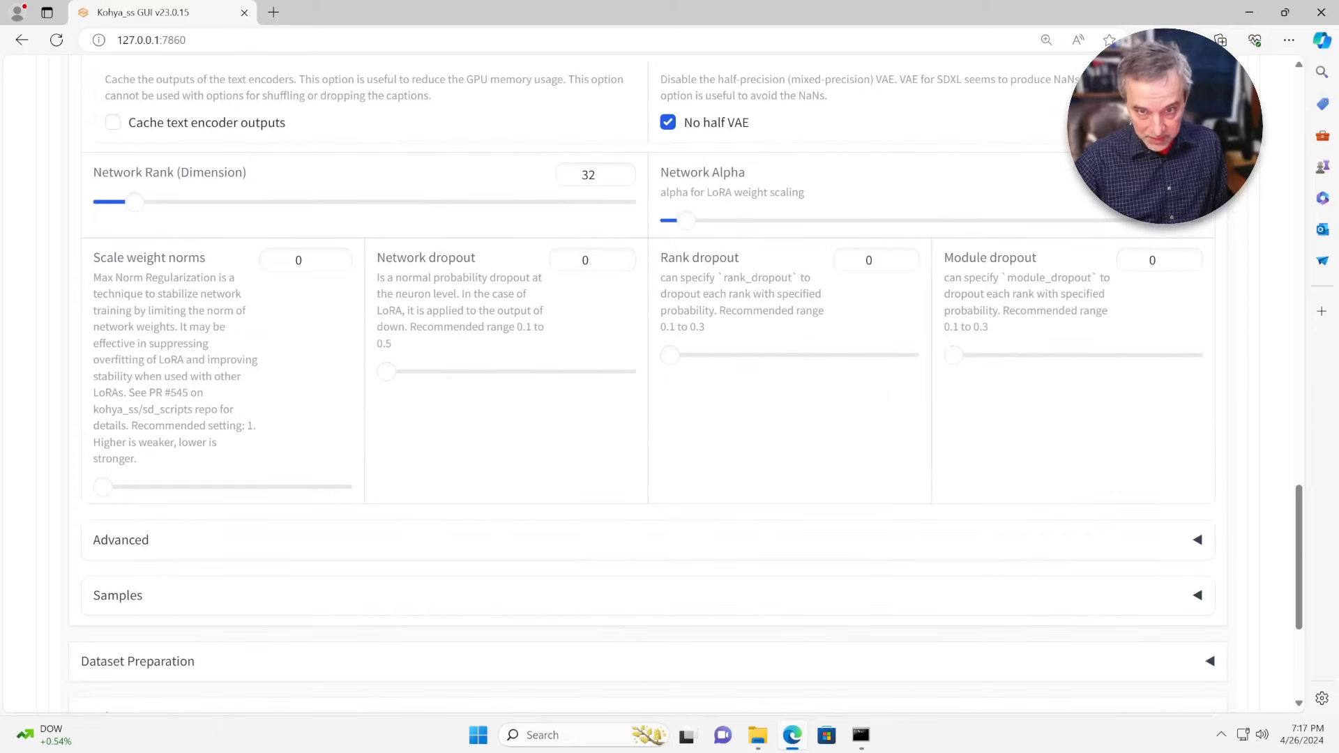
pyautogui.scroll(-3, 649, 384)
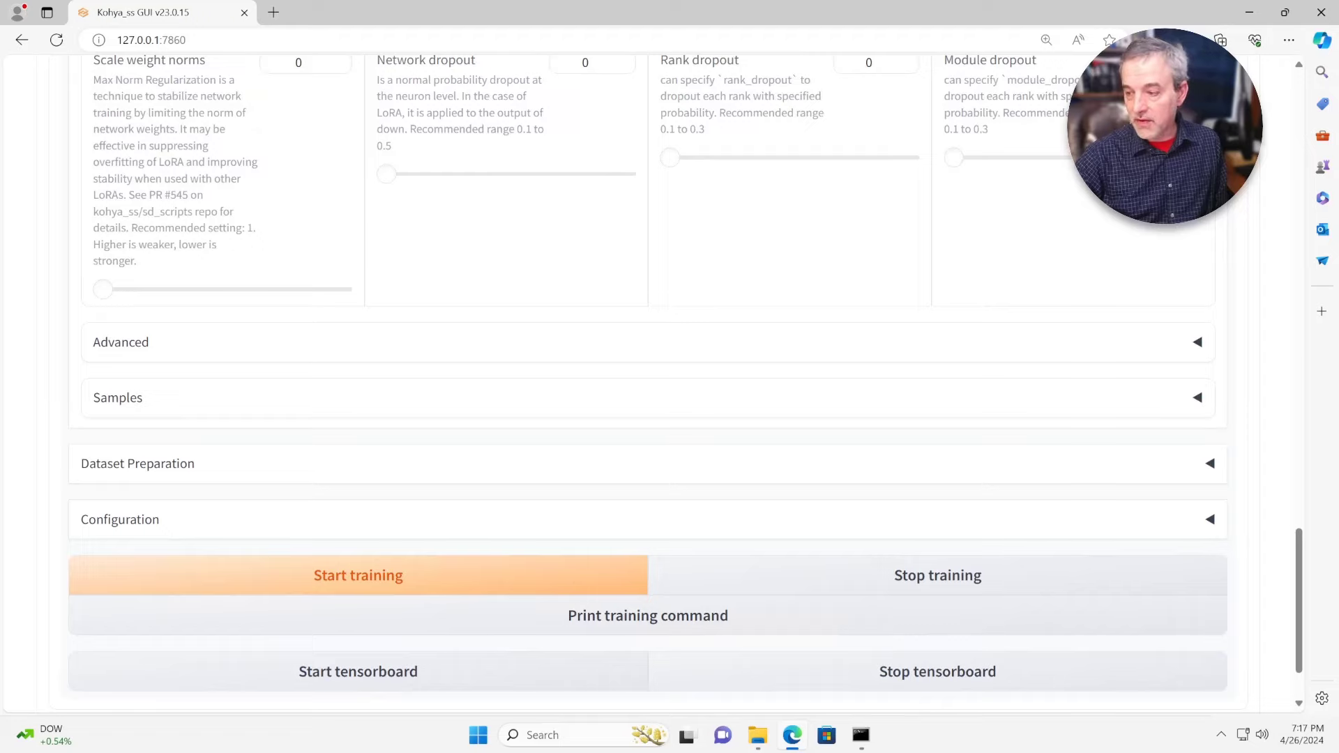
# Recheck the base model, image folder, output and logging directories, preset and epoch settings of the LoRA training setup.
pyautogui.scroll(20, 649, 383)
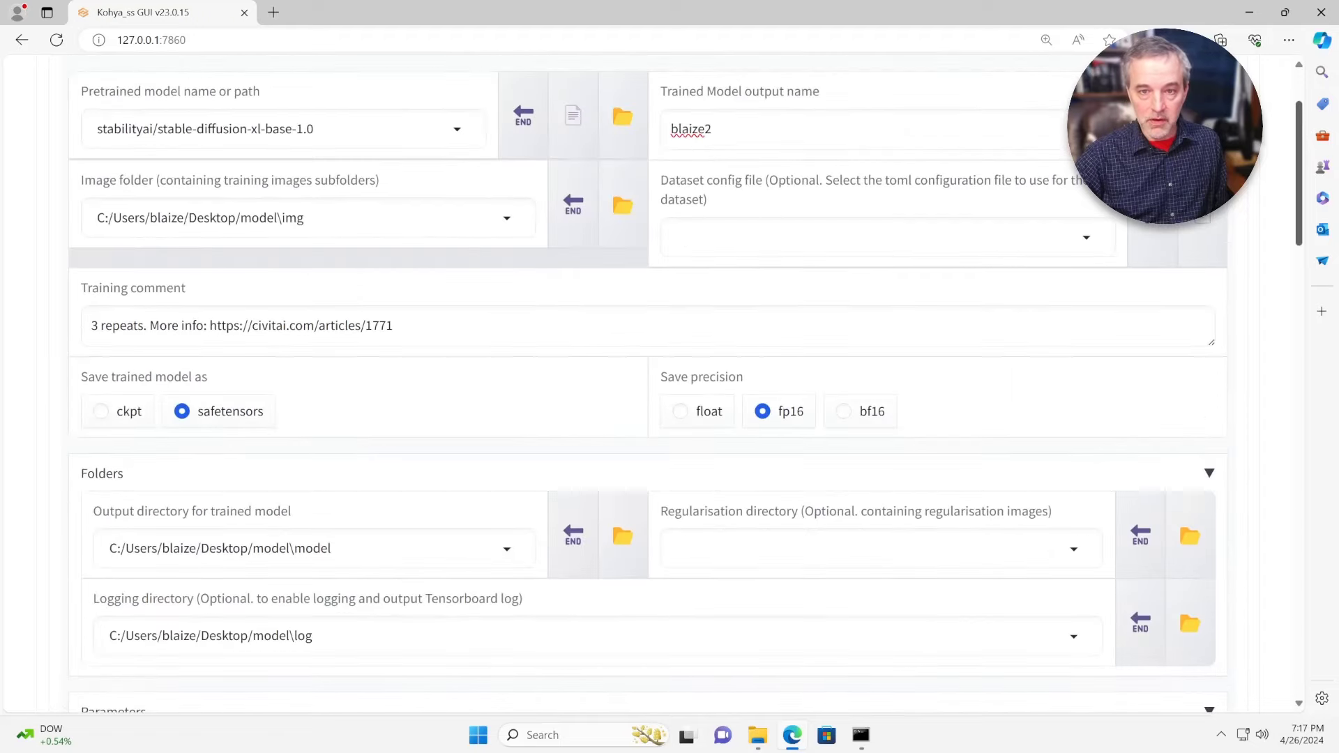
pyautogui.scroll(2, 649, 383)
pyautogui.scroll(-2, 648, 383)
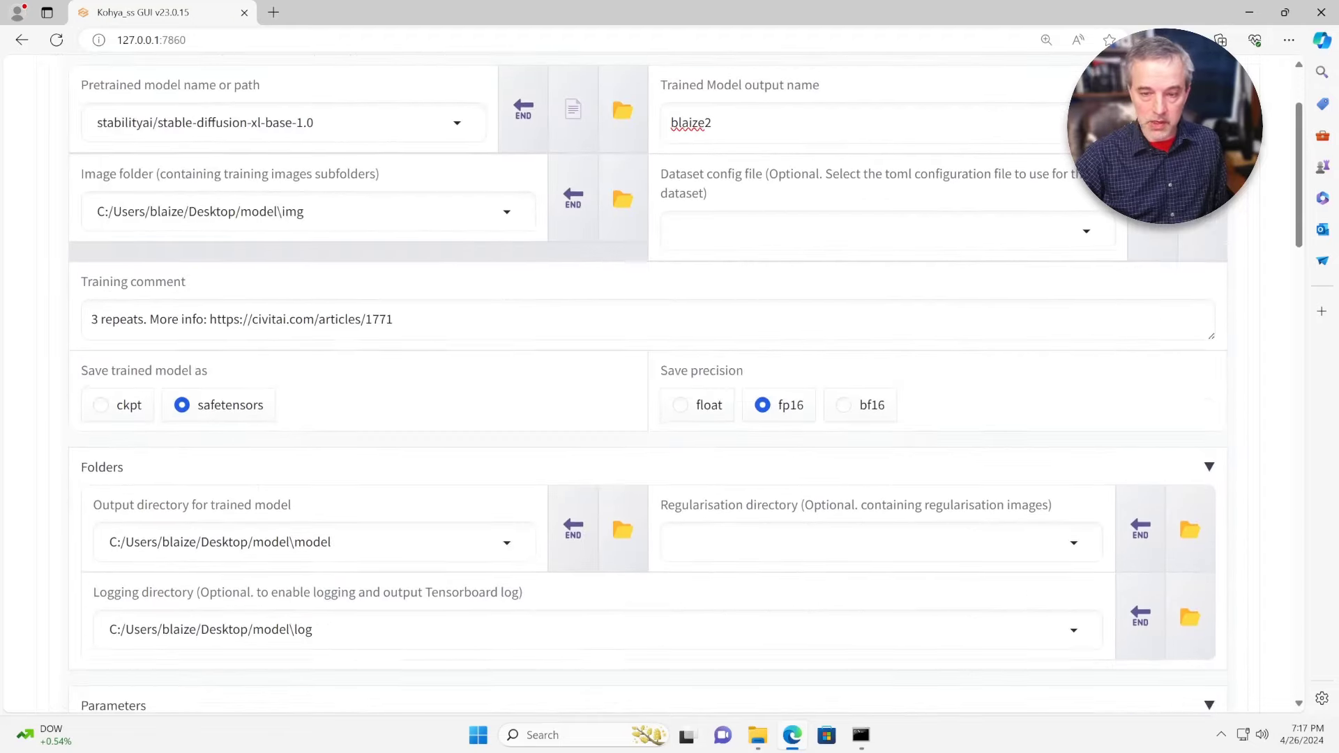
pyautogui.scroll(-2, 649, 383)
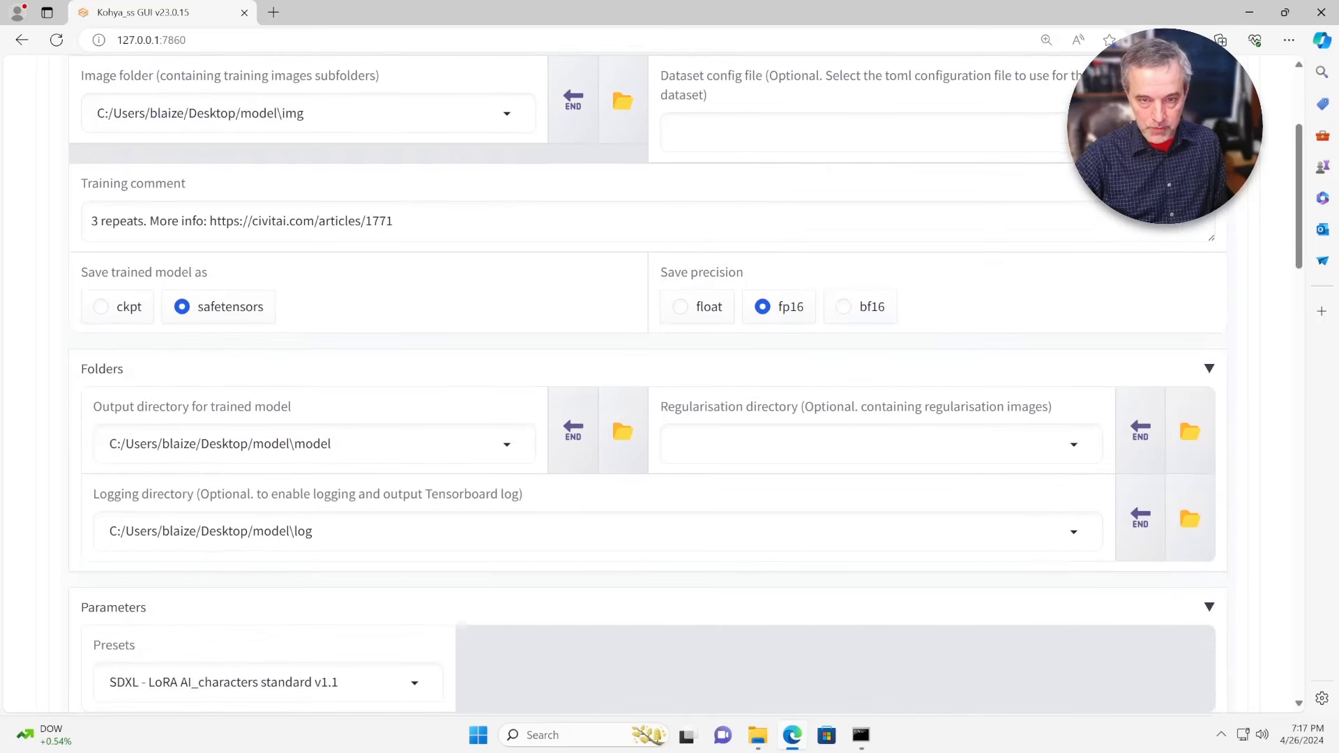
pyautogui.scroll(-2, 649, 383)
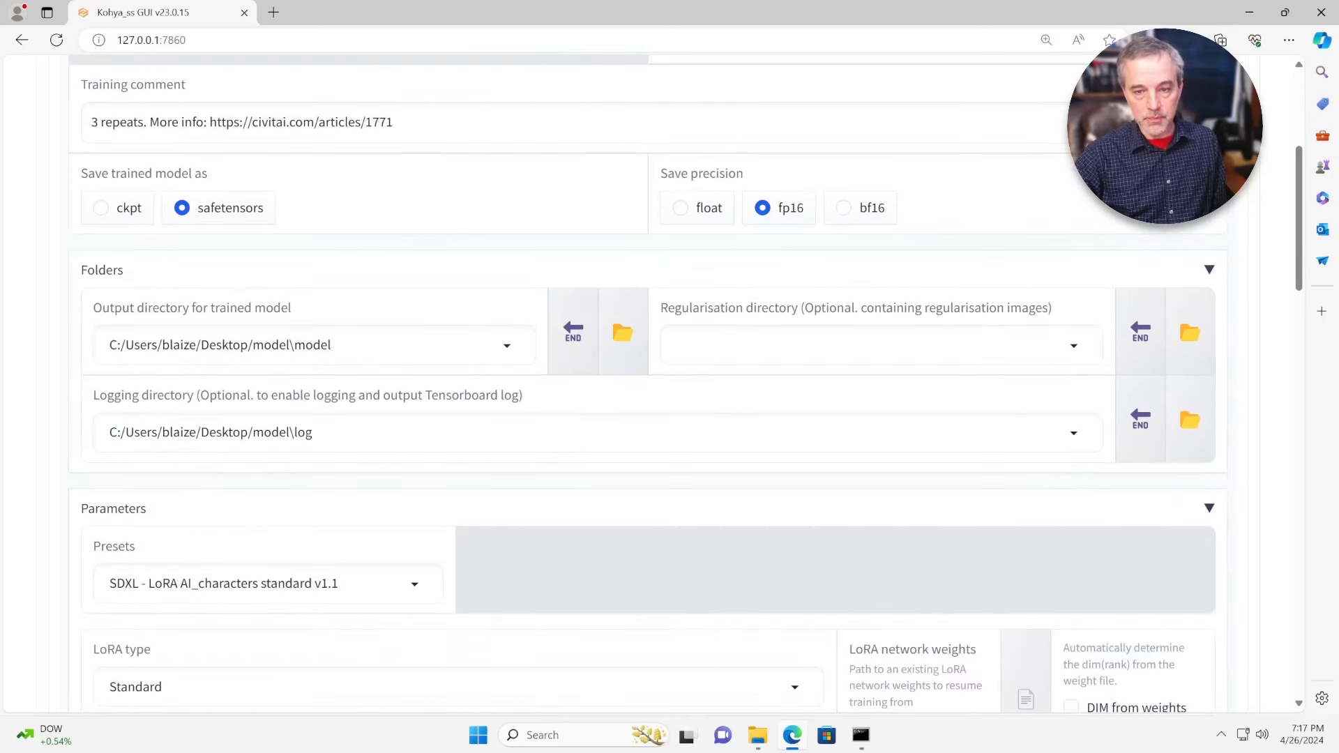
pyautogui.scroll(-4, 649, 384)
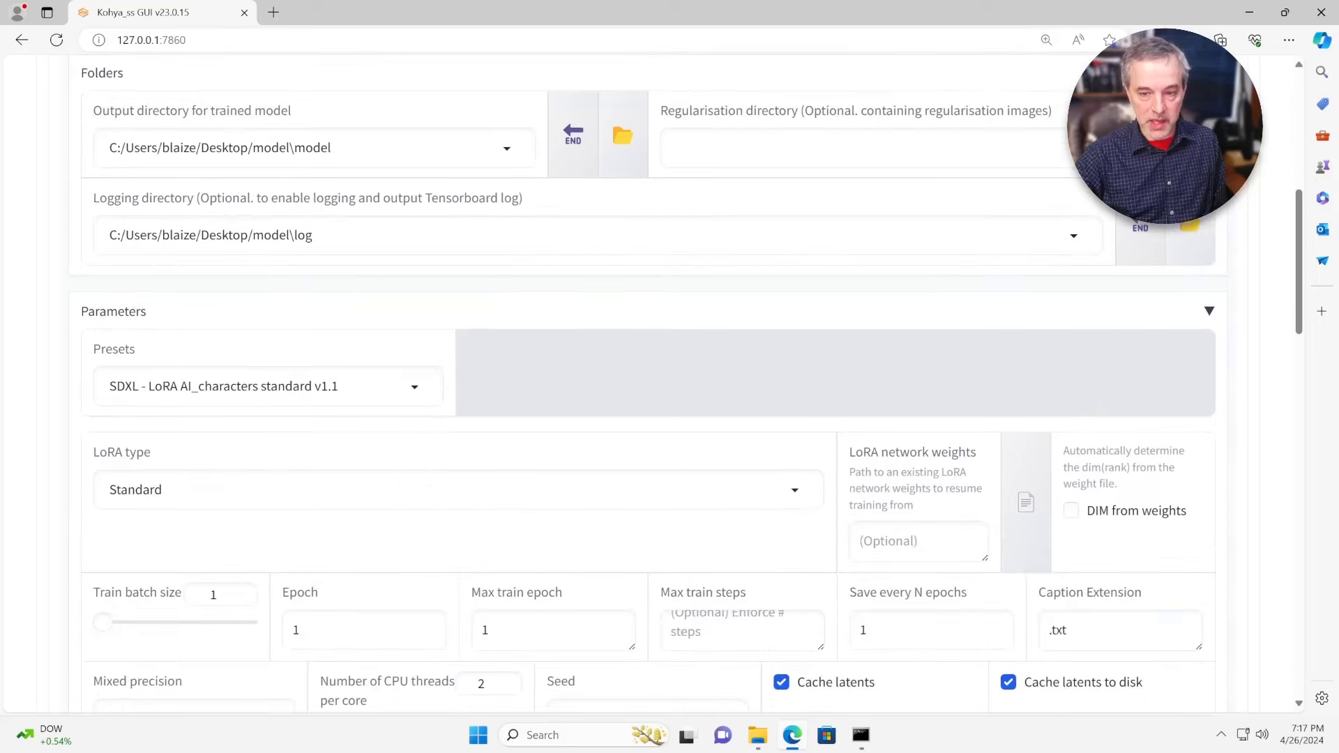
pyautogui.scroll(-6, 649, 384)
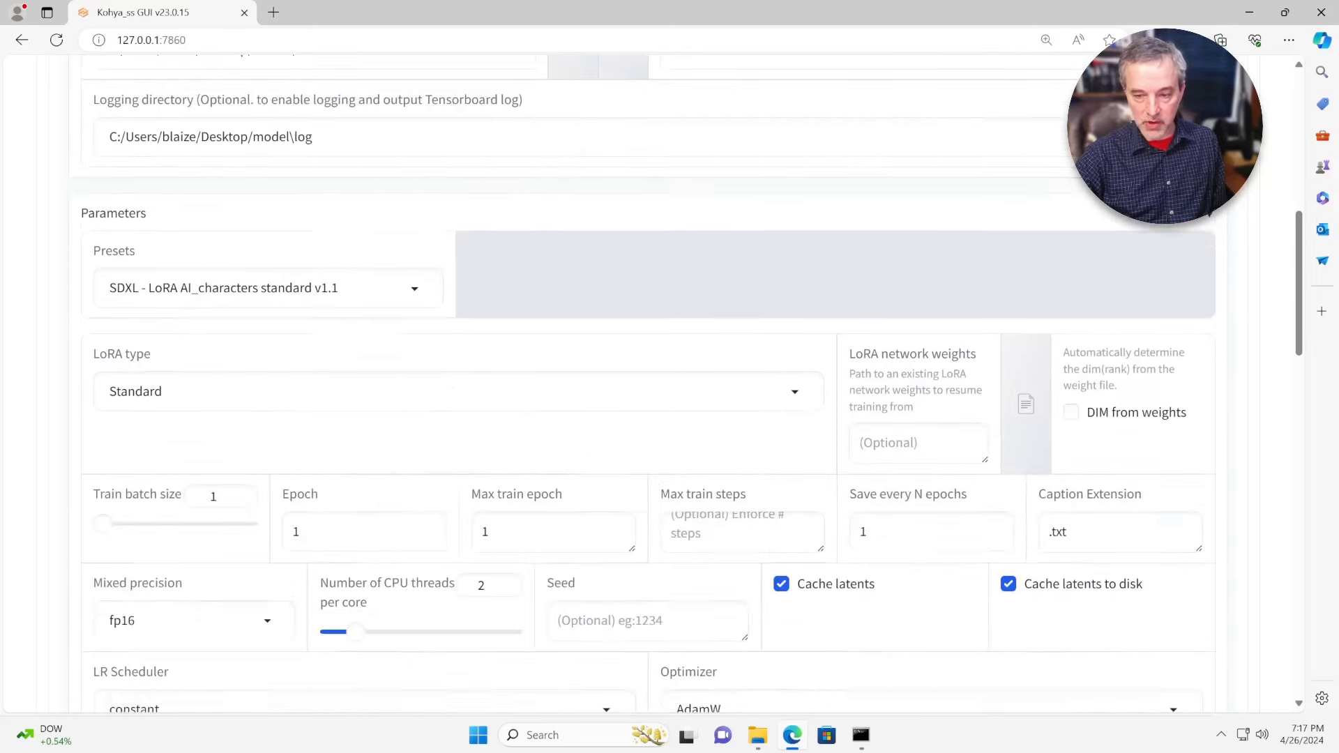
pyautogui.scroll(-19, 649, 384)
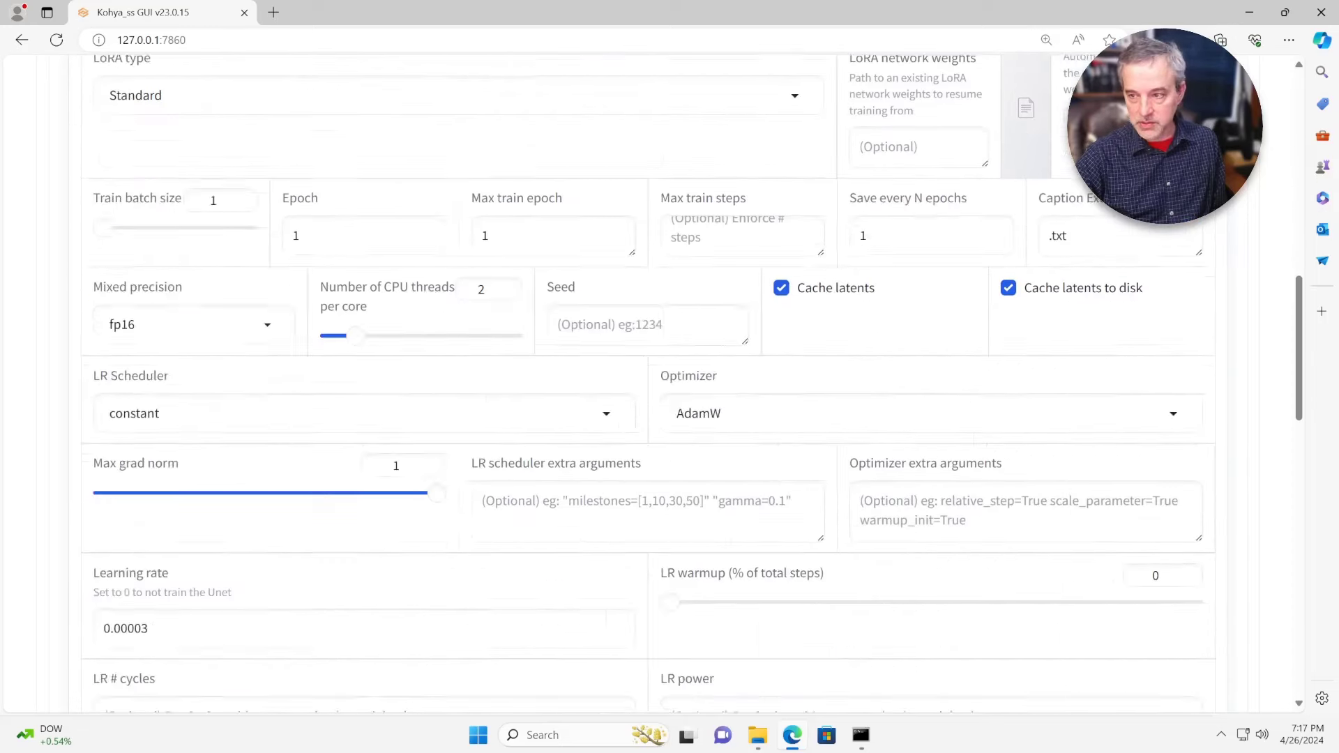
pyautogui.scroll(-7, 648, 383)
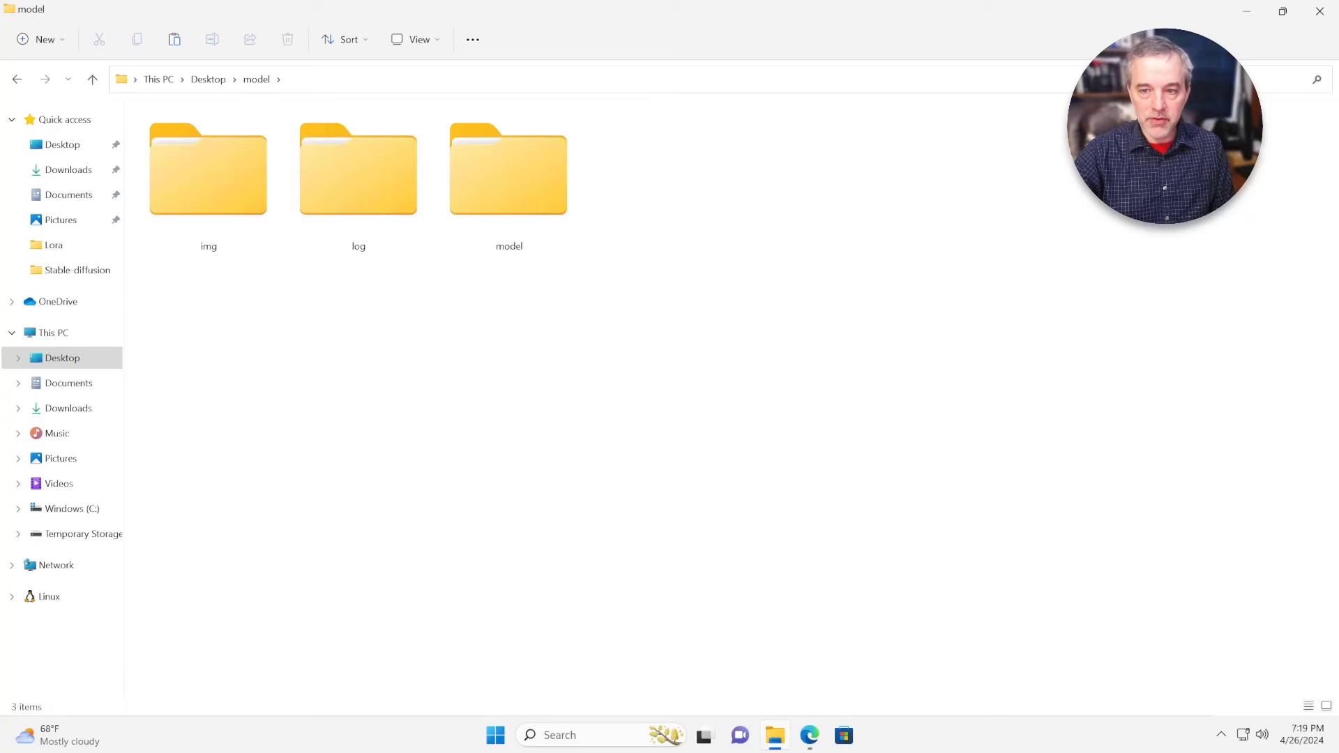
# In File Explorer, inspect the img folder and the trained model output folder on the desktop, including its sample subfolder and JSON file.
pyautogui.doubleClick(208, 175)
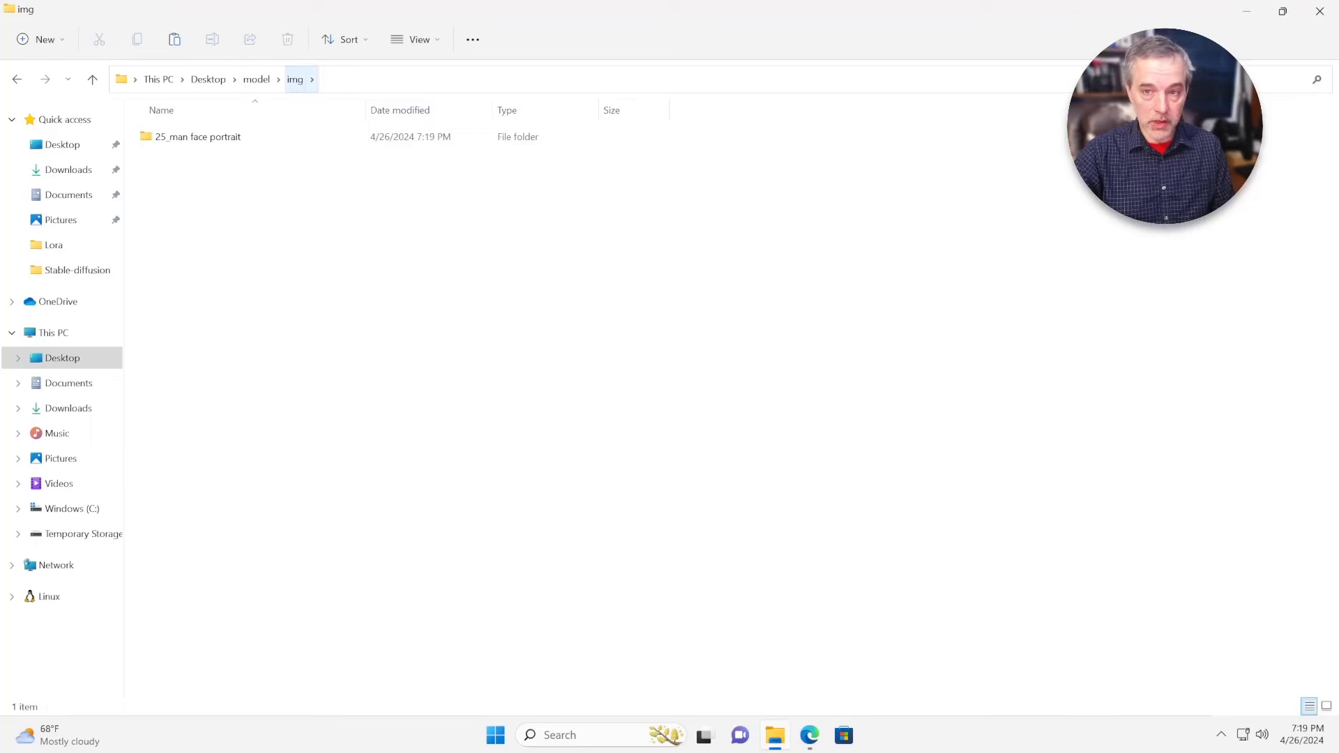
pyautogui.click(295, 79)
pyautogui.click(257, 79)
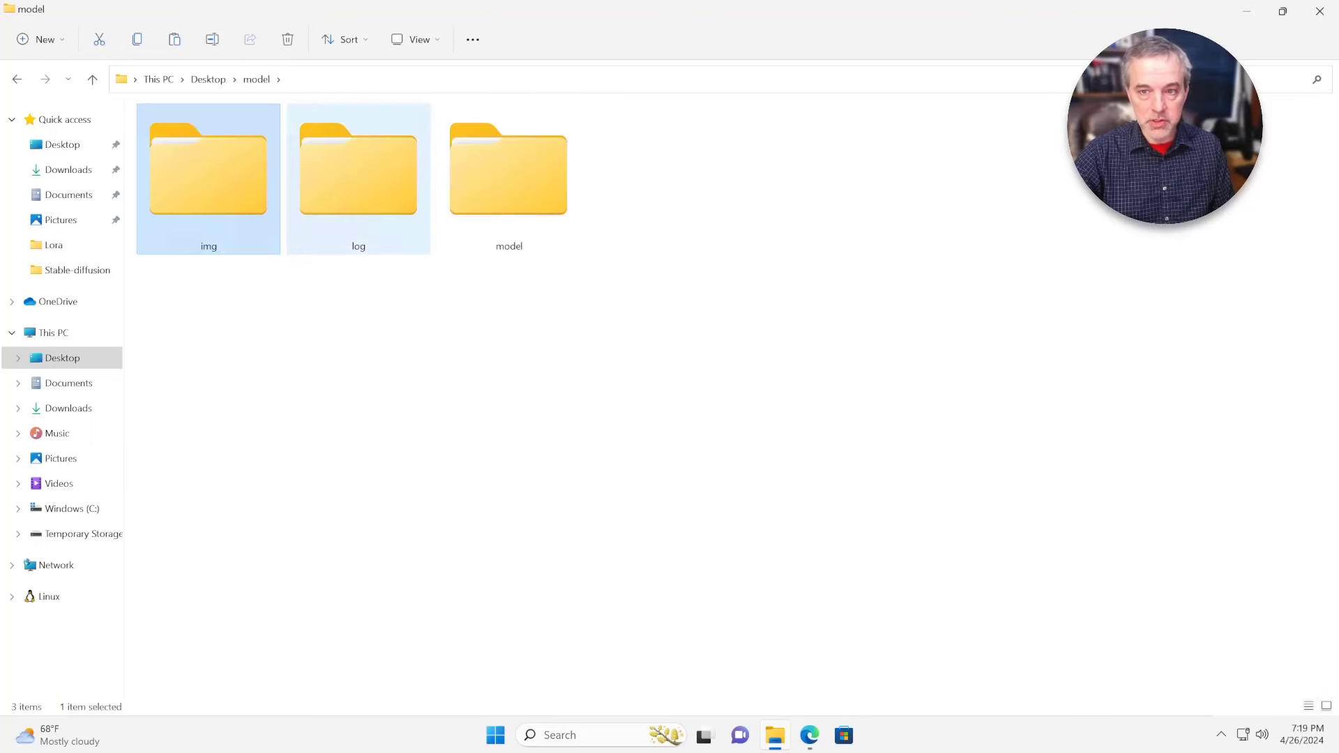
pyautogui.doubleClick(508, 174)
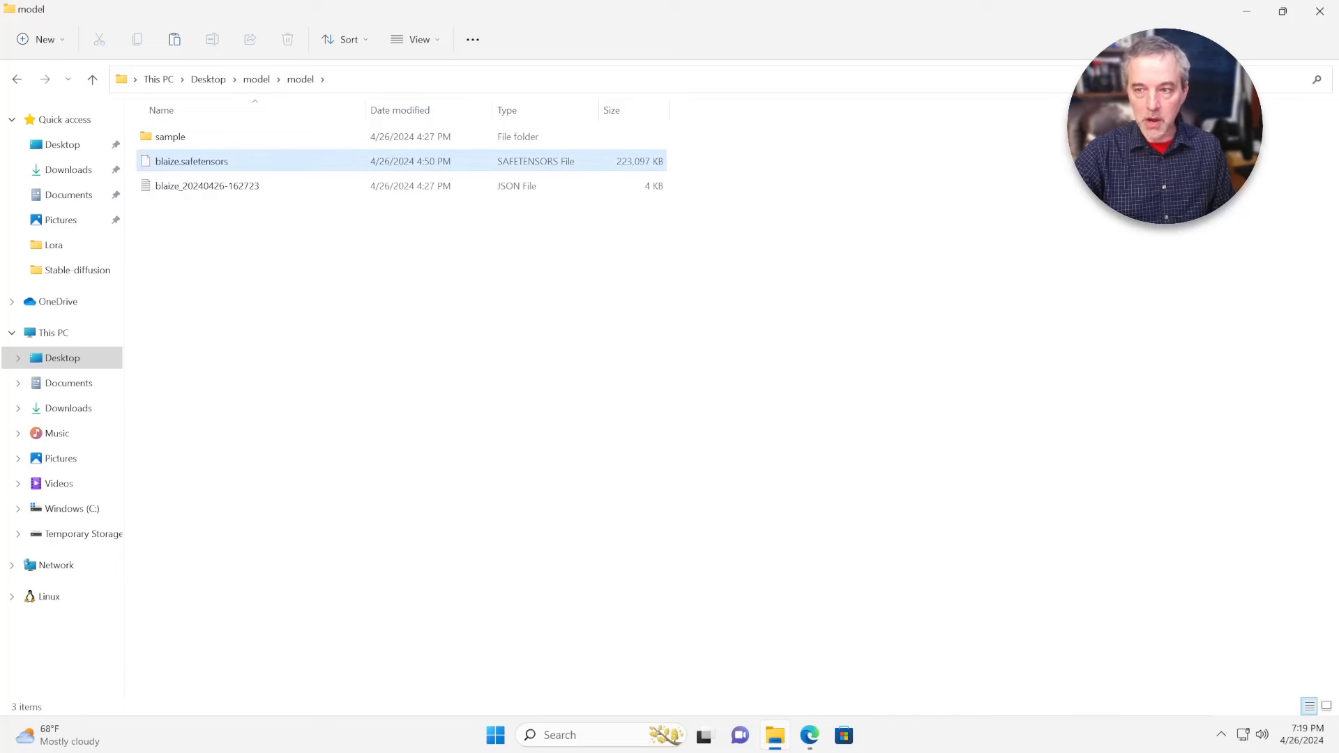
pyautogui.click(191, 161)
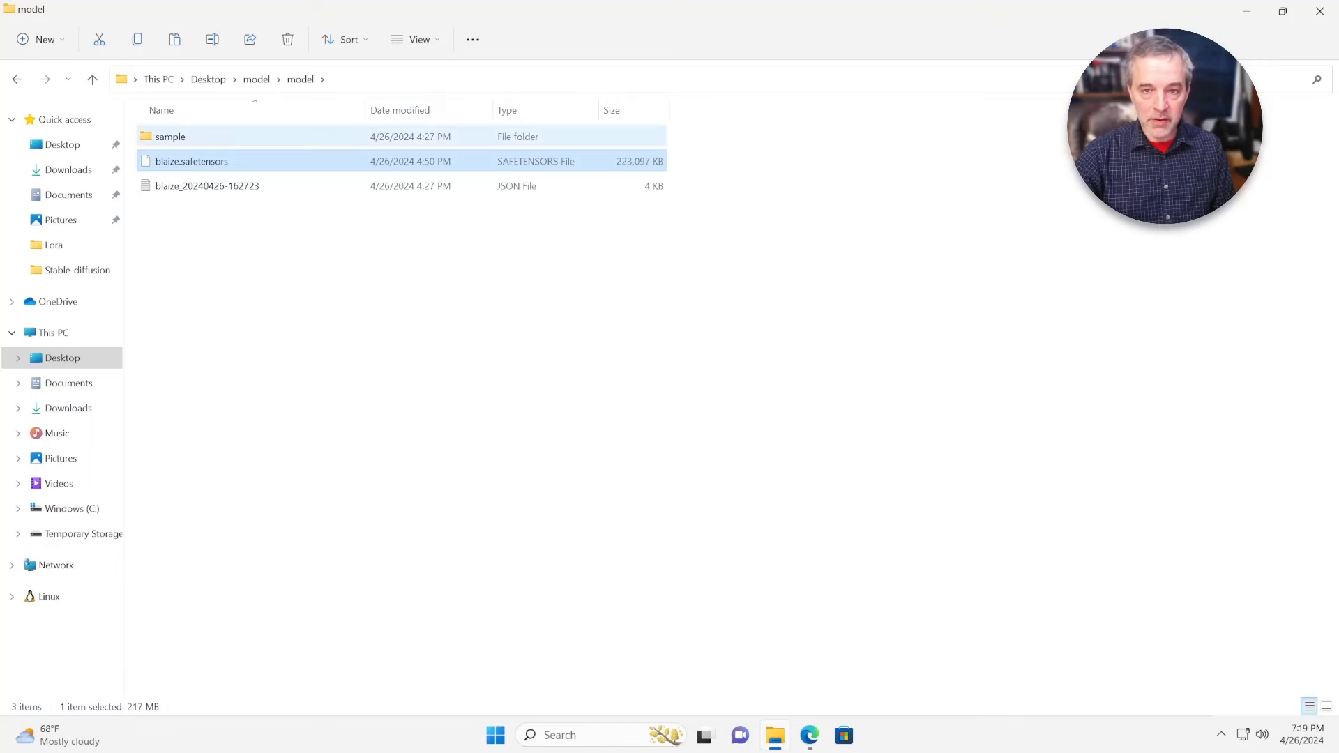
pyautogui.doubleClick(170, 136)
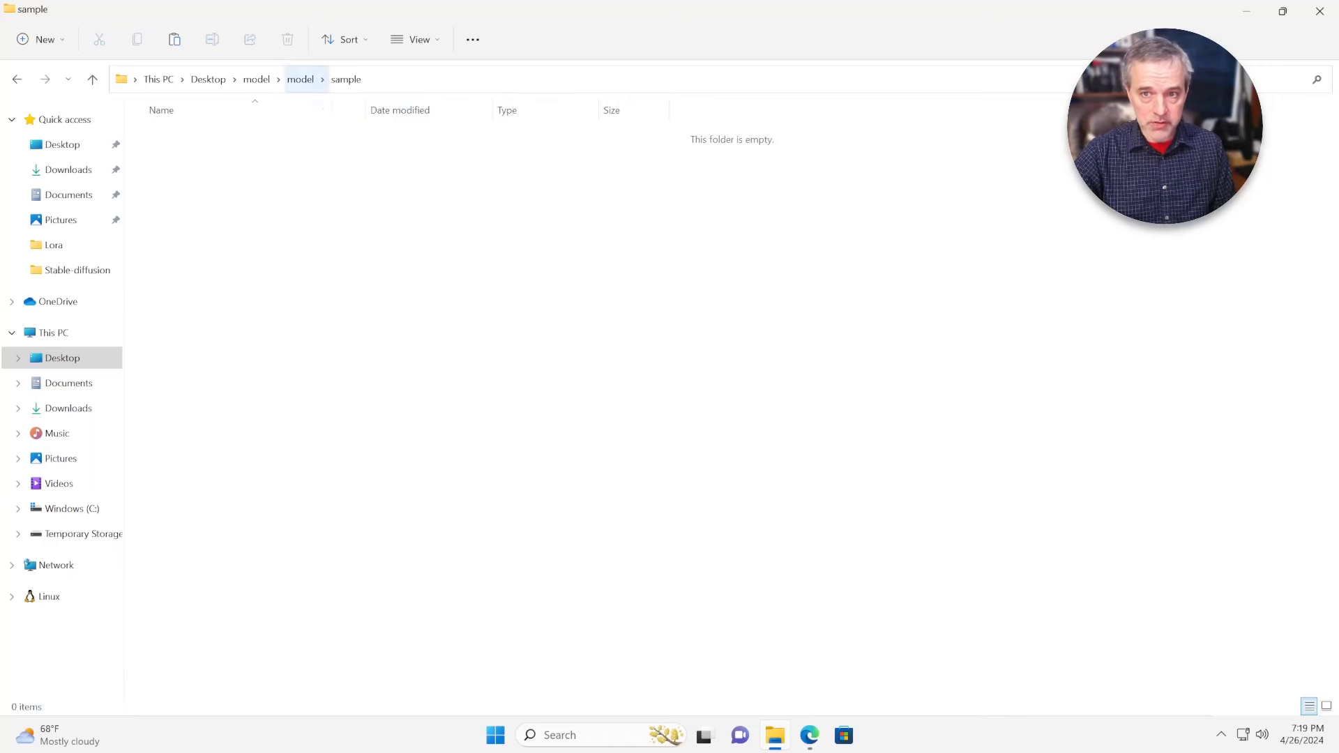
pyautogui.click(300, 79)
pyautogui.click(207, 186)
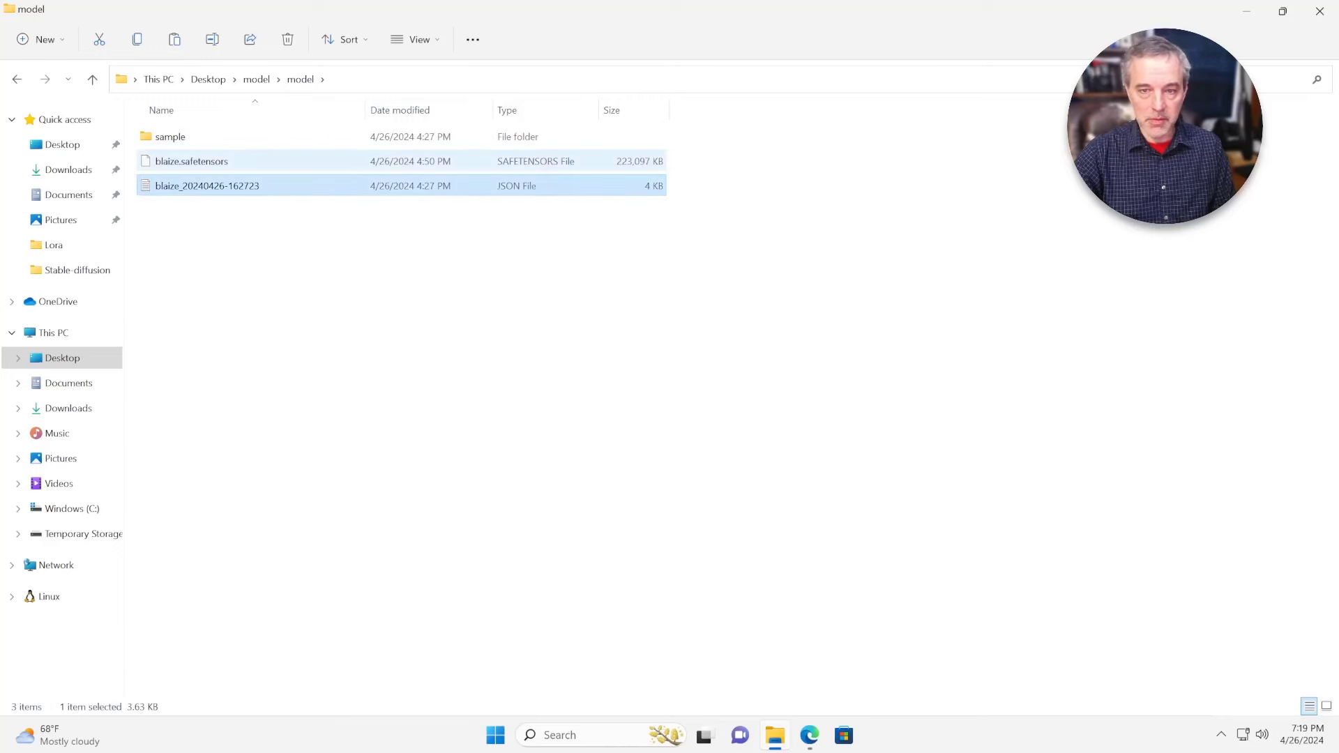
# Move the trained .safetensors file from the model output folder into stable-diffusion-webui\models\Lora, replacing the existing file there.
pyautogui.click(235, 161)
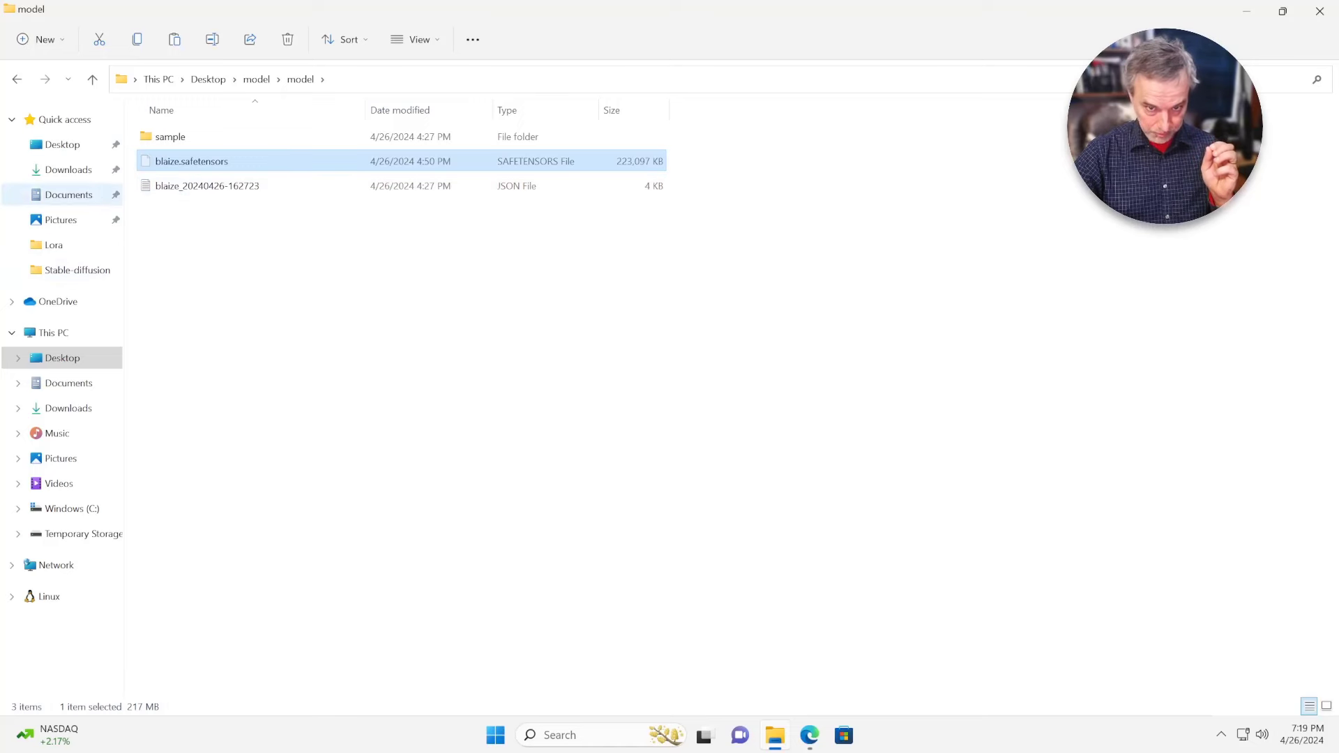
pyautogui.click(72, 508)
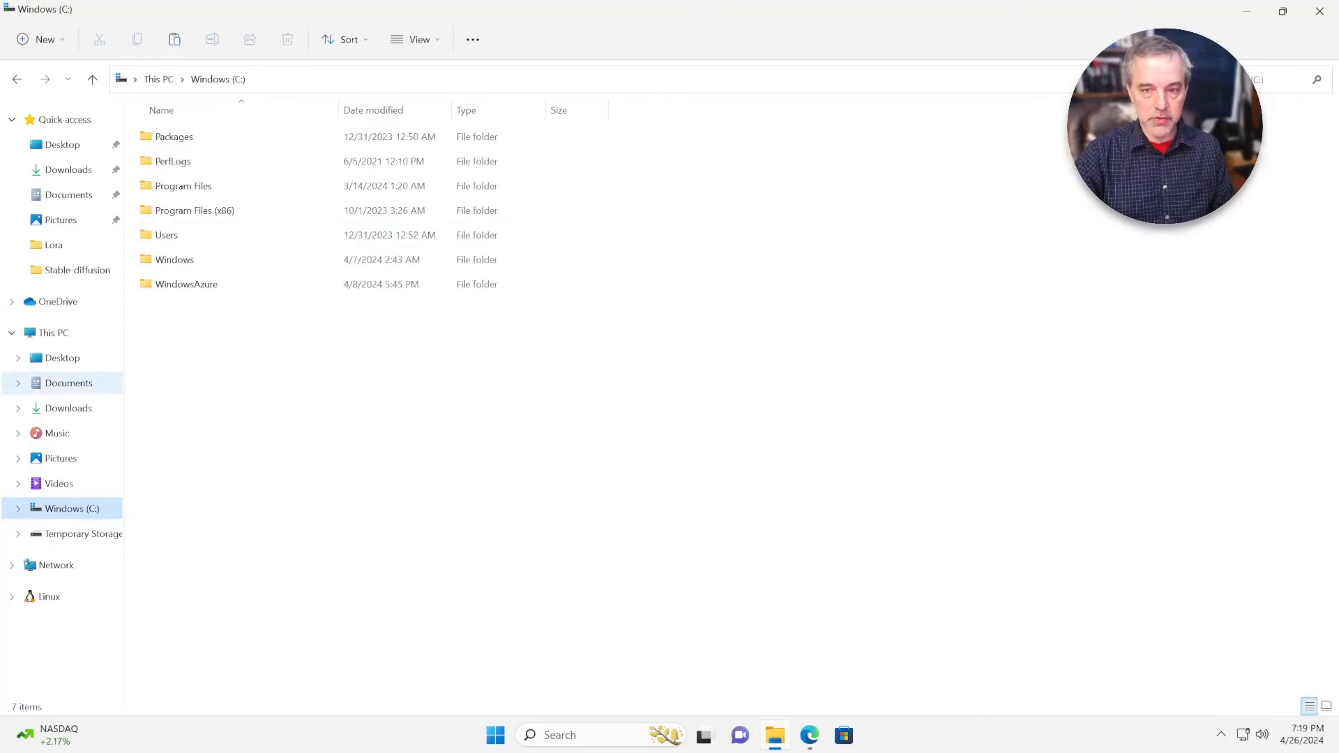
pyautogui.doubleClick(170, 234)
pyautogui.doubleClick(167, 136)
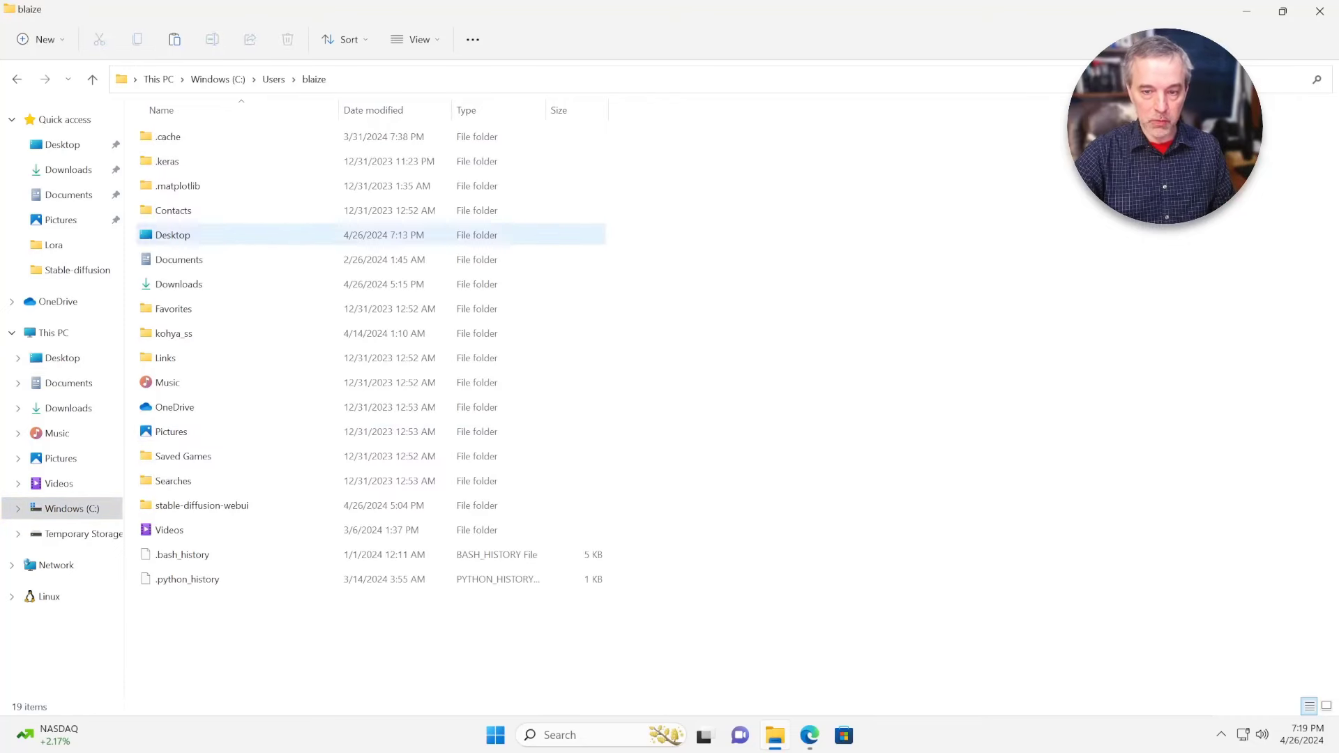
pyautogui.doubleClick(201, 505)
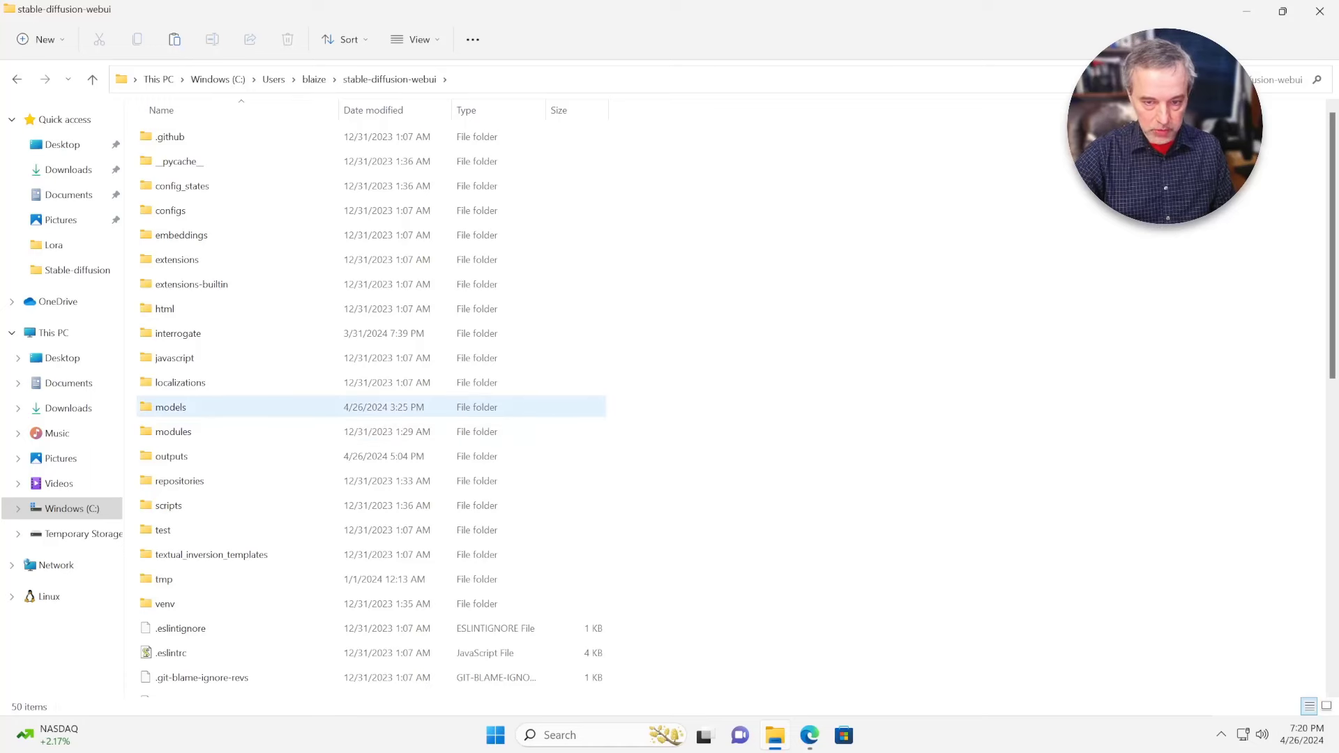
pyautogui.doubleClick(171, 407)
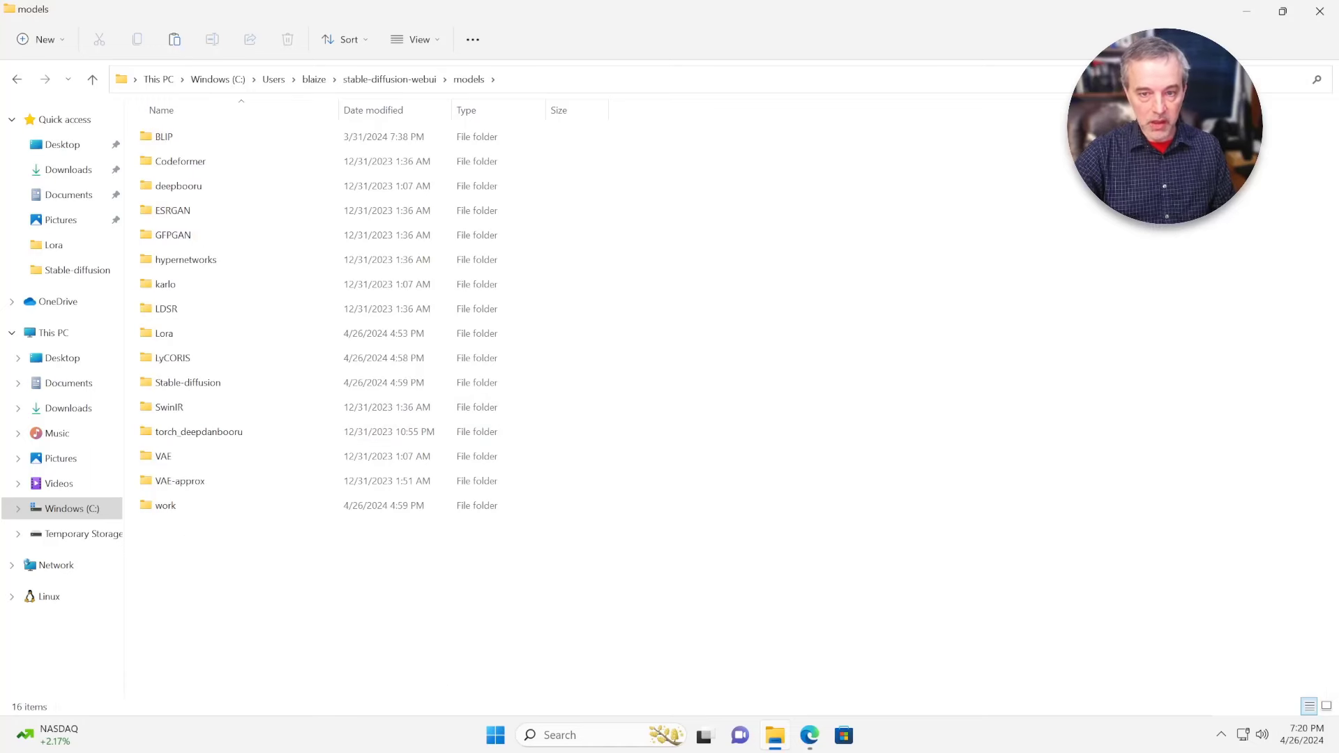
pyautogui.doubleClick(165, 333)
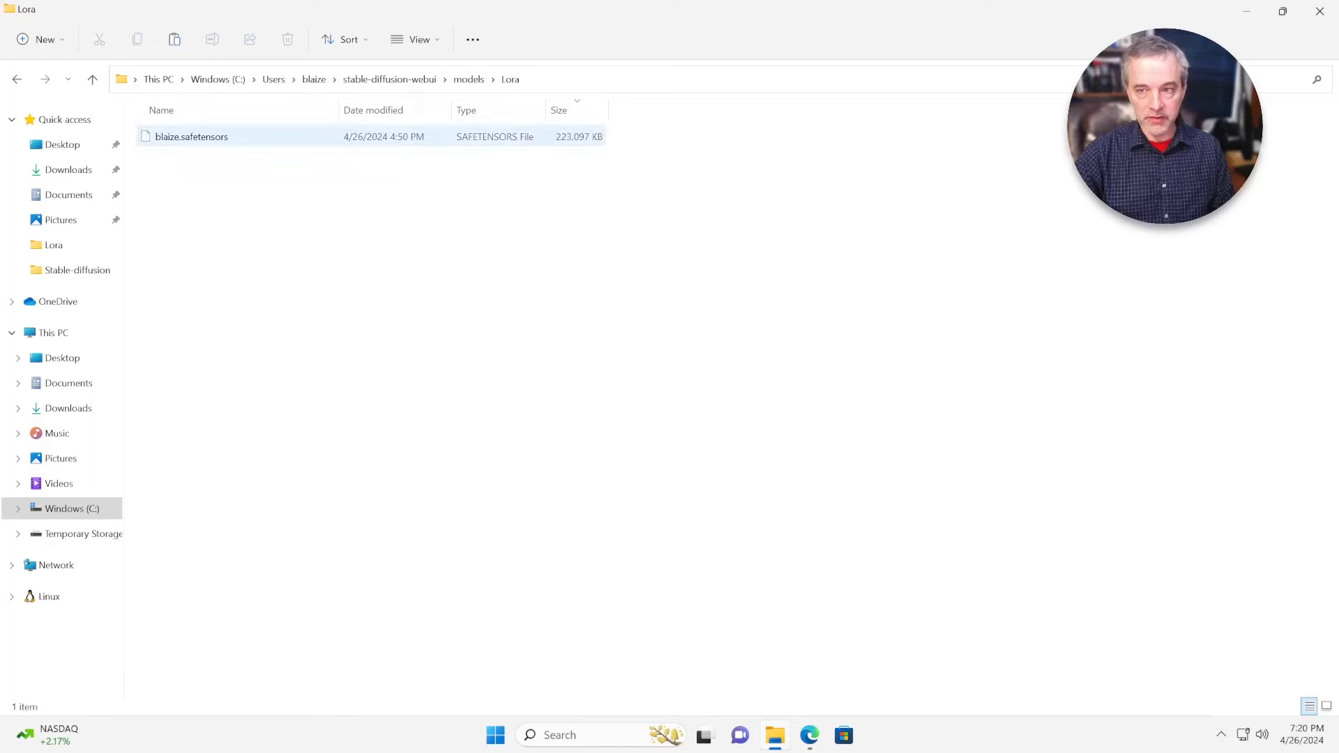
pyautogui.click(191, 137)
pyautogui.hotkey('ctrl', 'v')
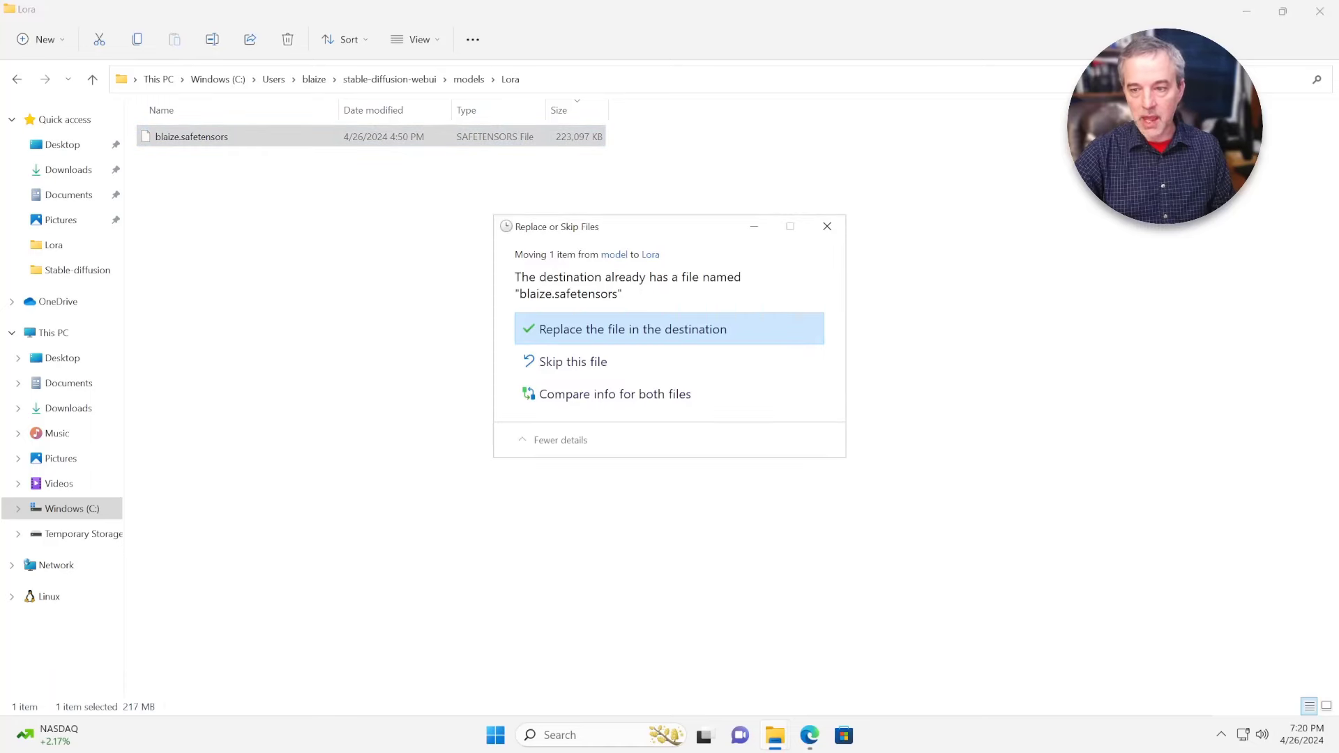
pyautogui.click(632, 329)
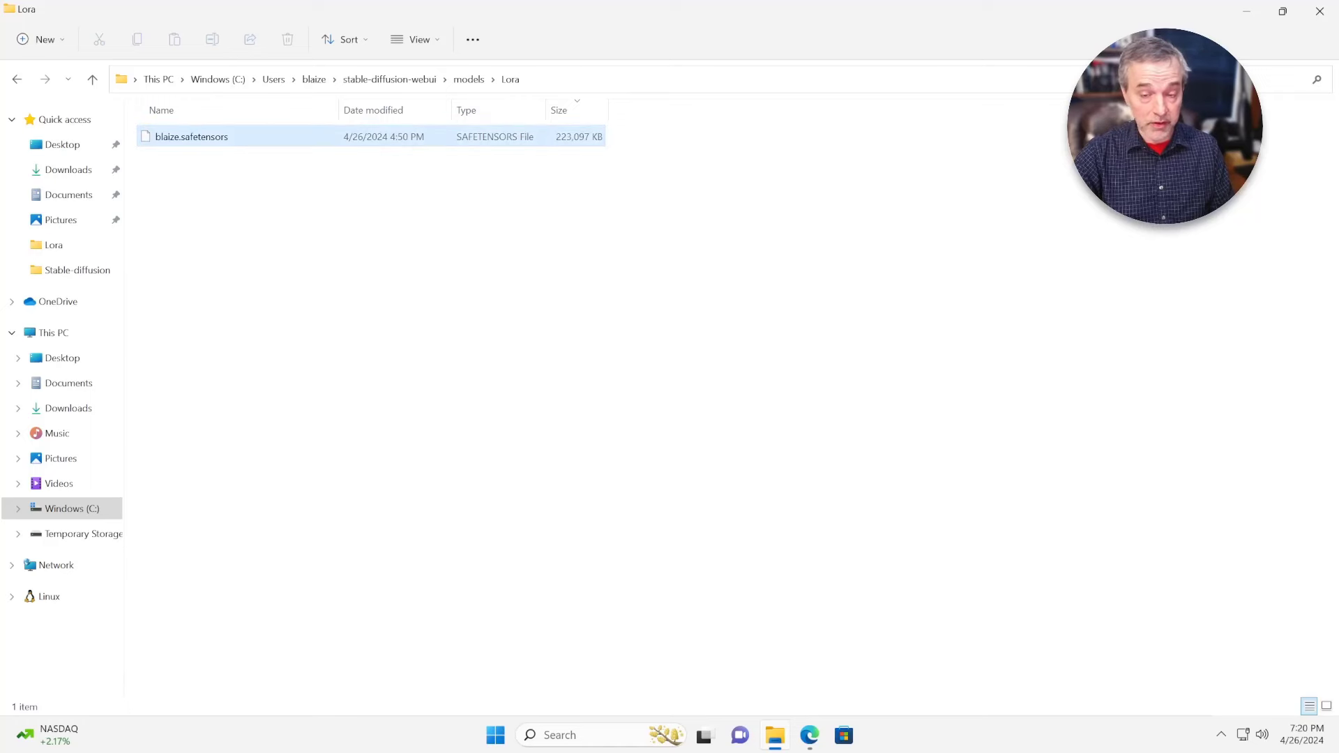
pyautogui.click(180, 136)
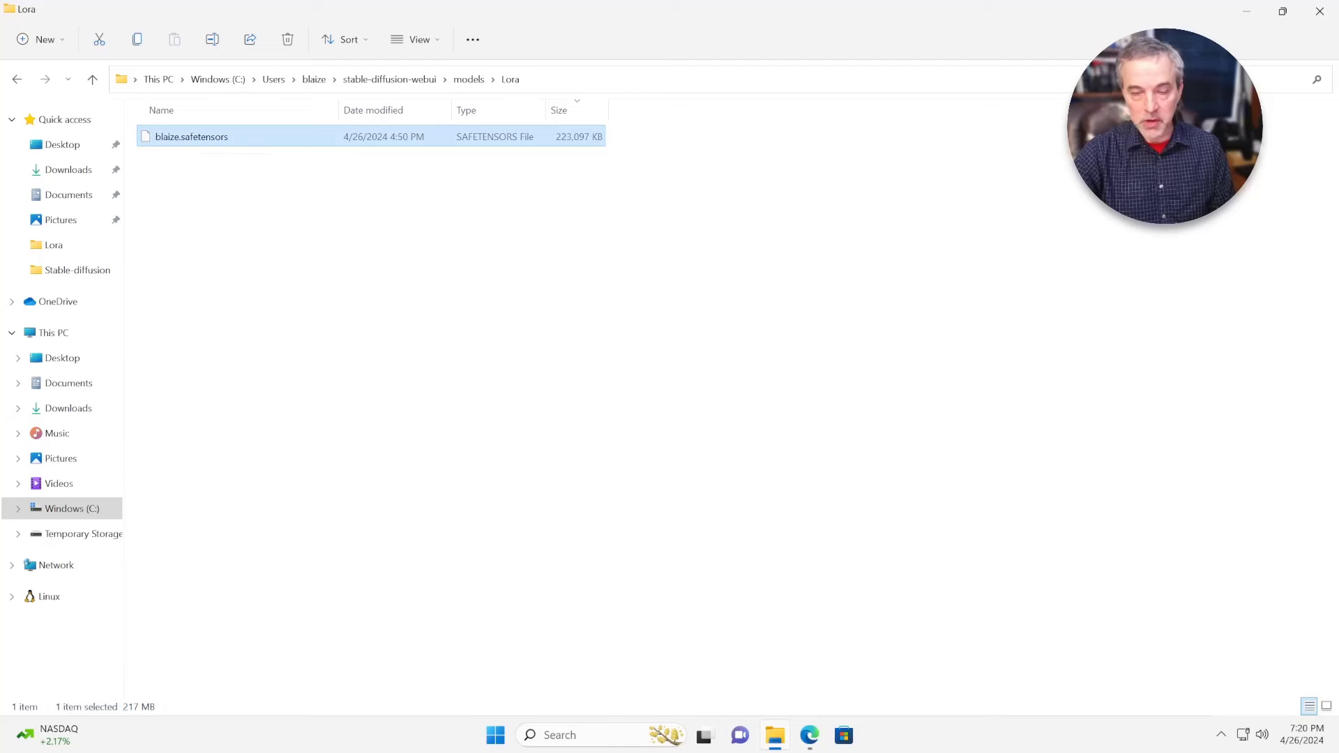
pyautogui.press('Escape')
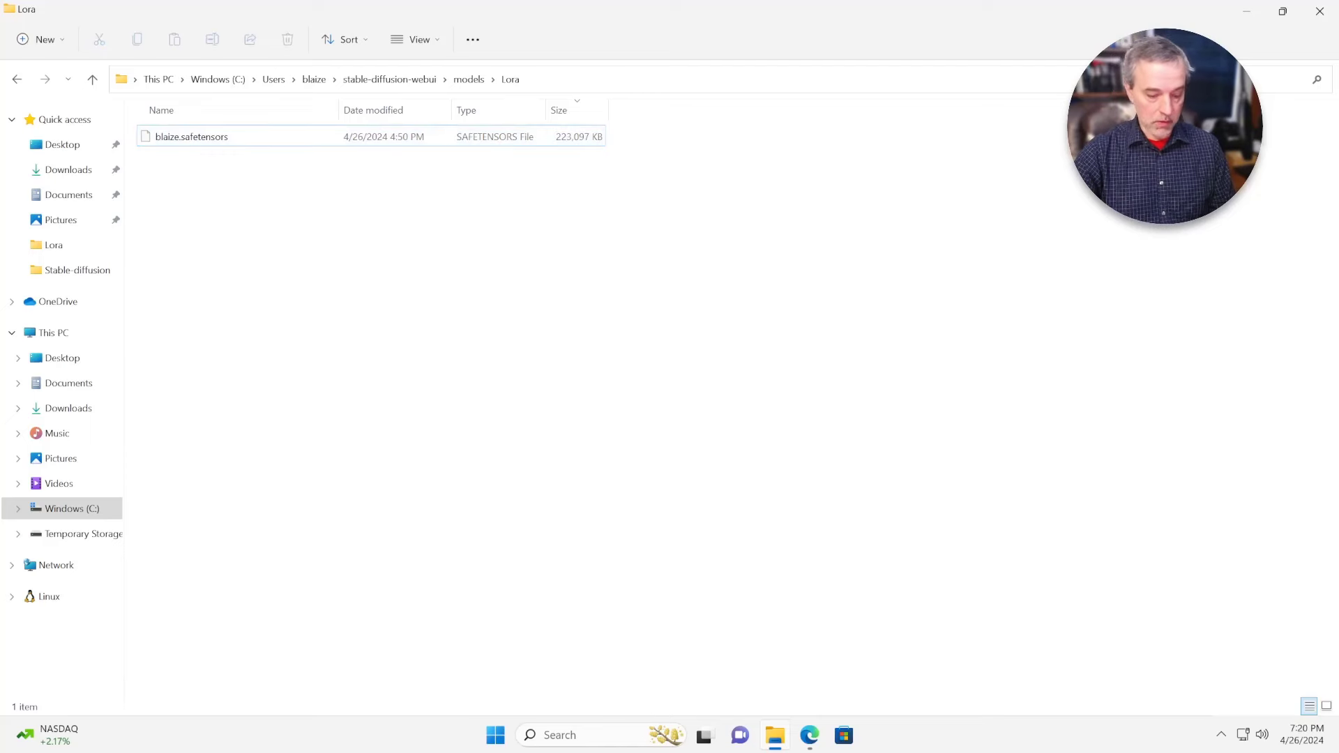
# Open a Command Prompt as administrator and change to the stable-diffusion-webui directory.
pyautogui.press('super')
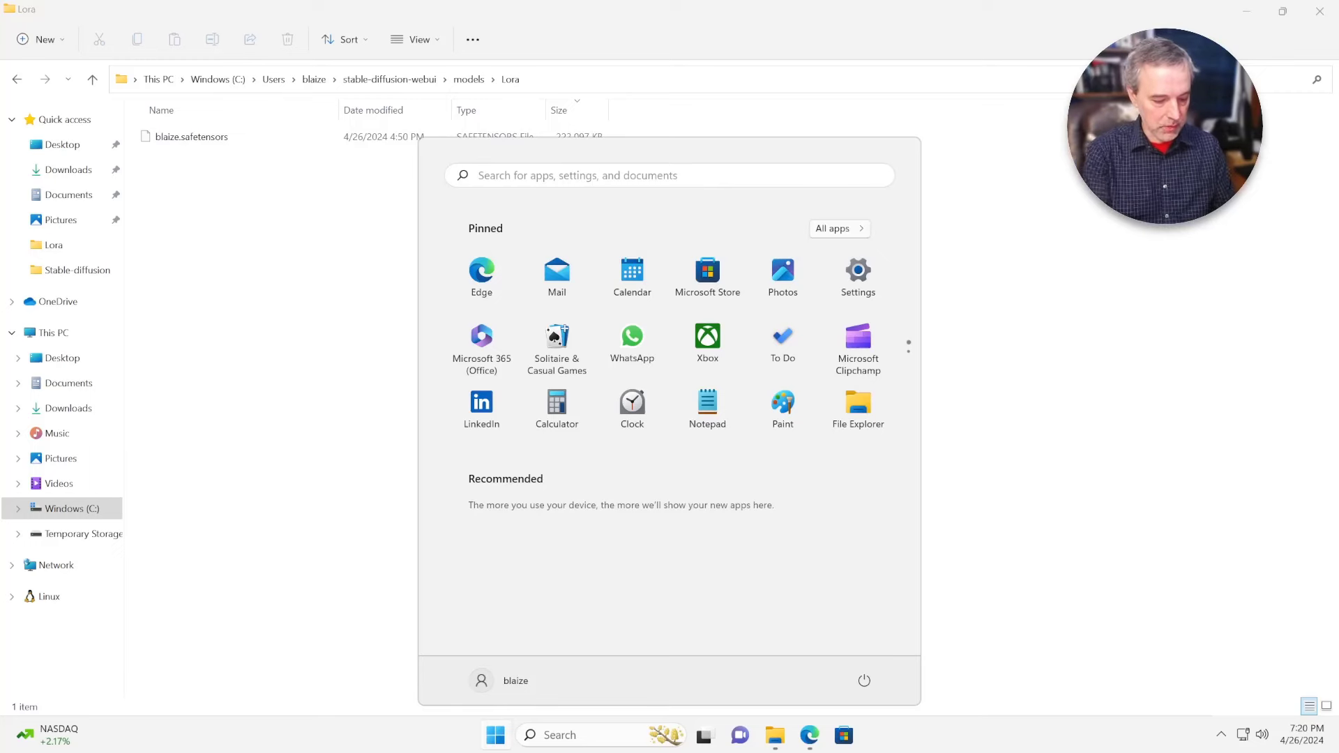
pyautogui.write('cmd')
pyautogui.hotkey('ctrl', 'shift', 'Return')
pyautogui.write('cd')
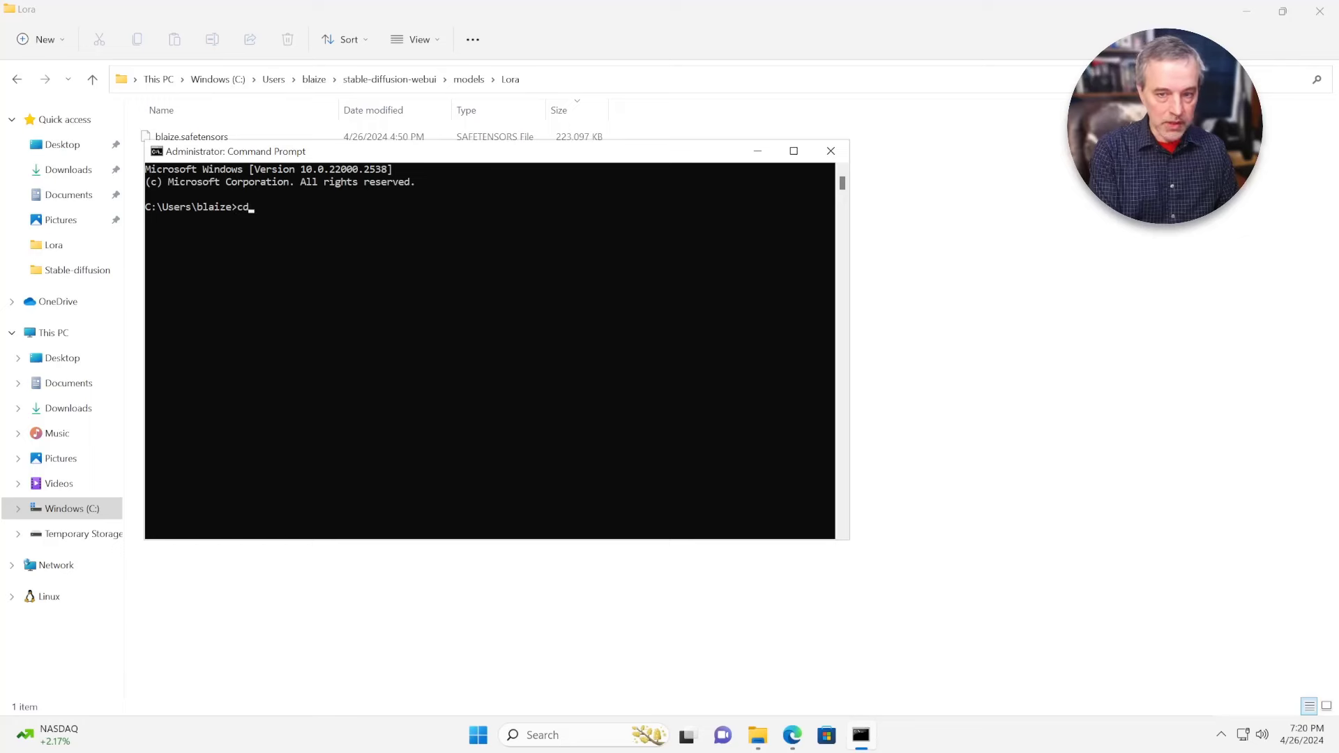
pyautogui.write(' sta')
pyautogui.press('Tab')
pyautogui.press('Return')
# Run webui.bat to launch the Stable Diffusion web interface.
pyautogui.write('we')
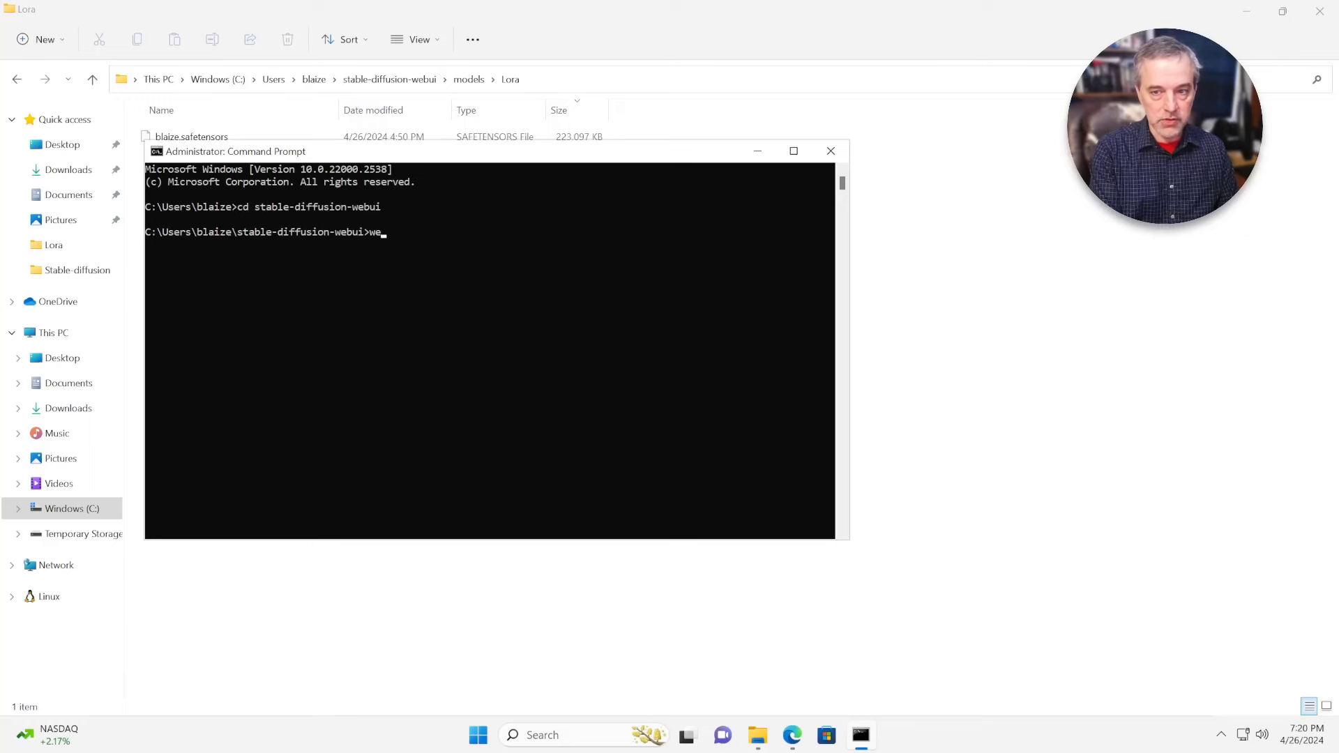
pyautogui.write('bui.bat')
pyautogui.scroll(5, 490, 351)
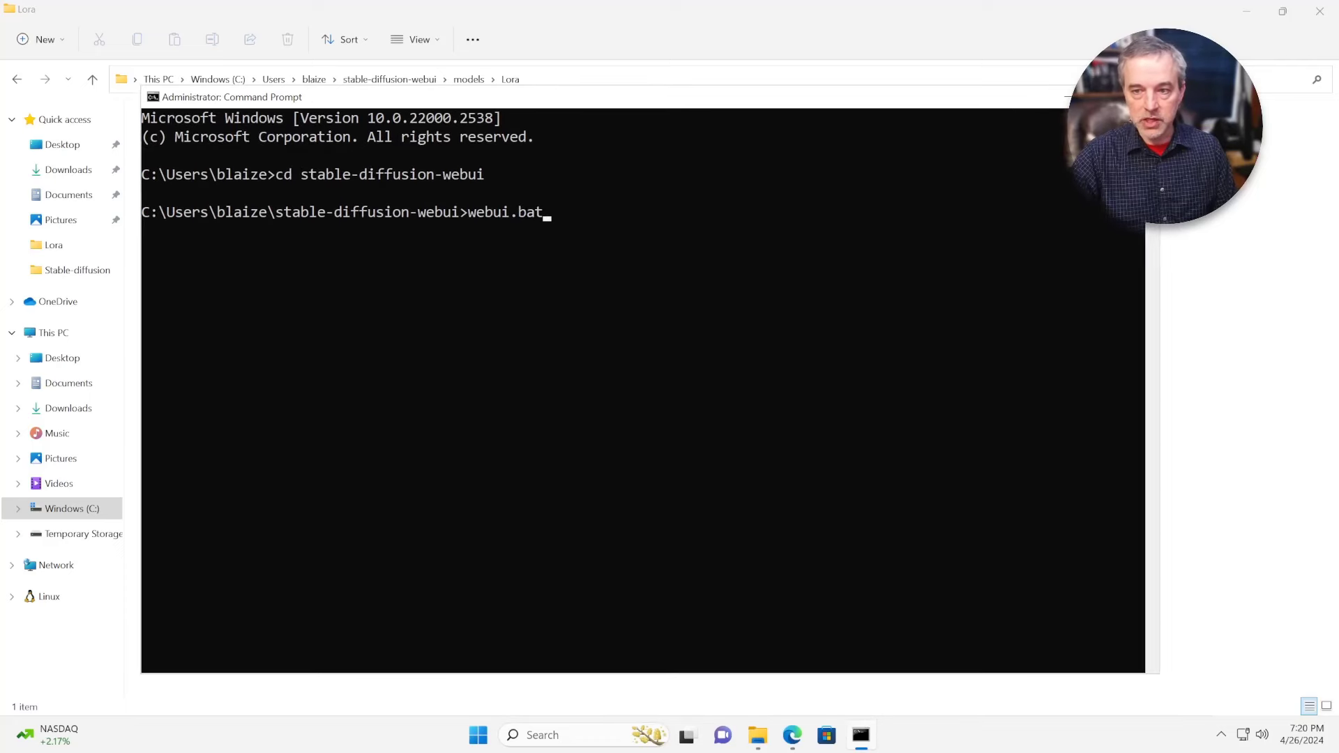
pyautogui.press('Return')
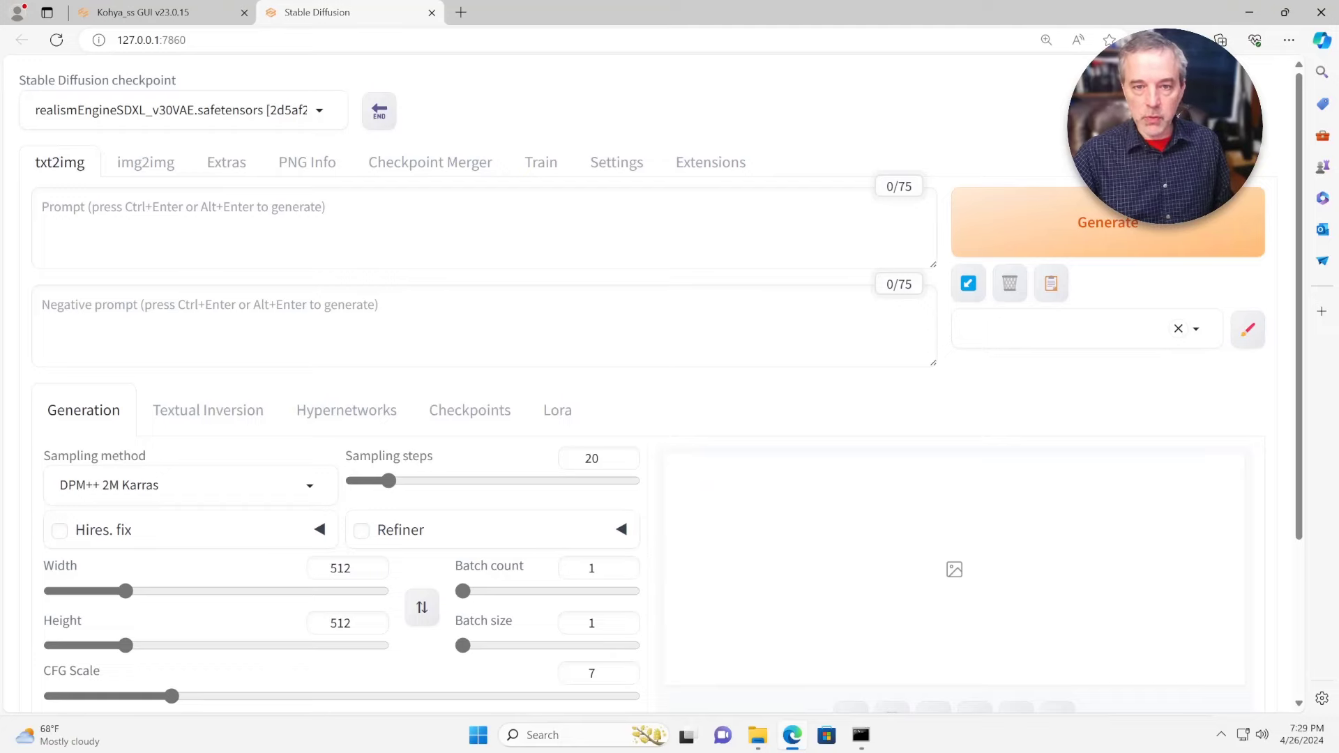
# Search the web for realismenginesdxl in a new browser tab and open the Realism Engine SDXL page on Civitai.
pyautogui.hotkey('ctrl', 't')
pyautogui.write('realsim')
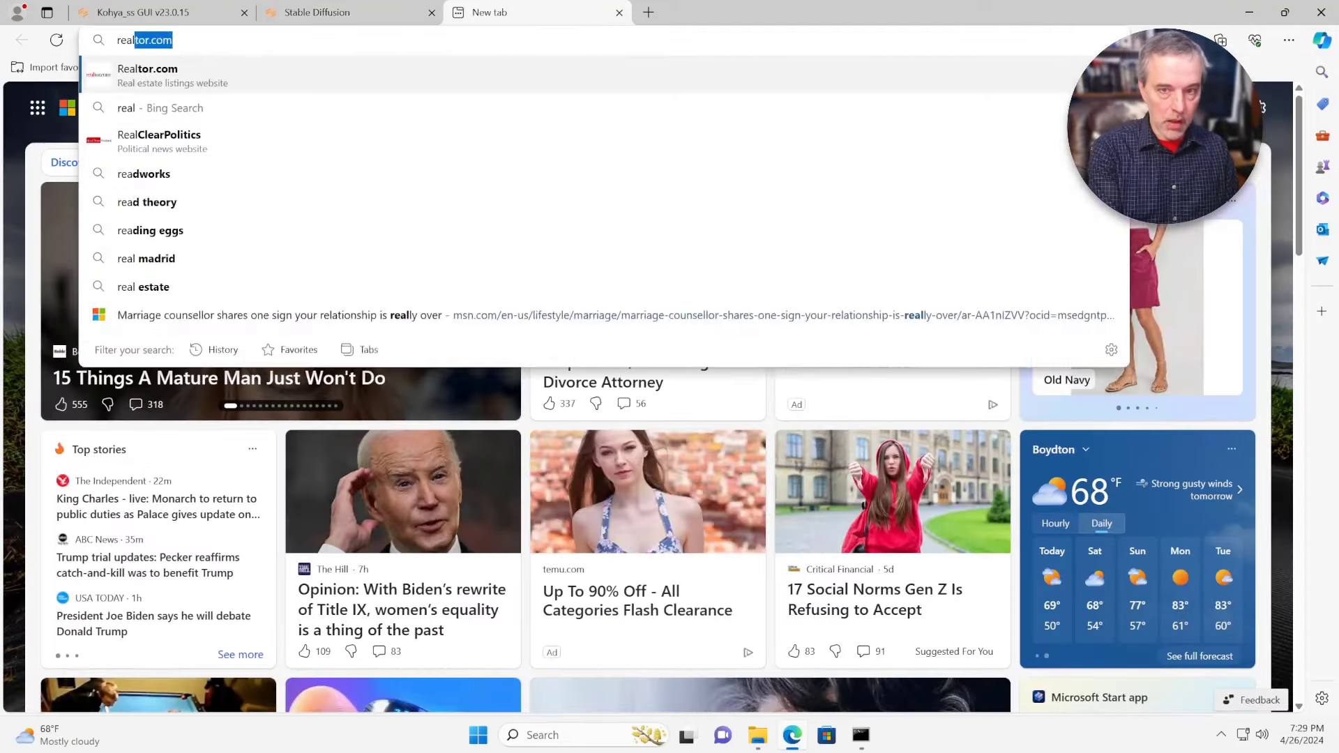
pyautogui.press('BackSpace')
pyautogui.press('BackSpace')
pyautogui.press('BackSpace')
pyautogui.write('is')
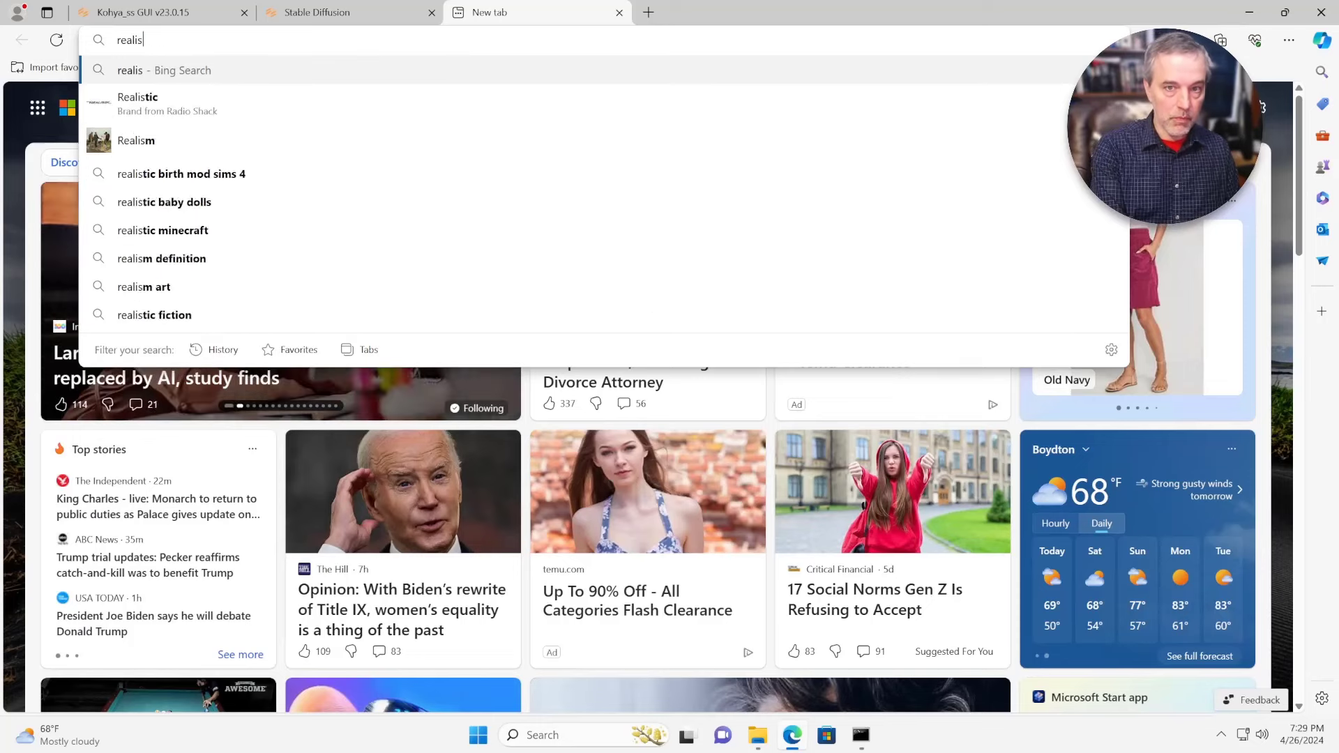
pyautogui.write('menginesd')
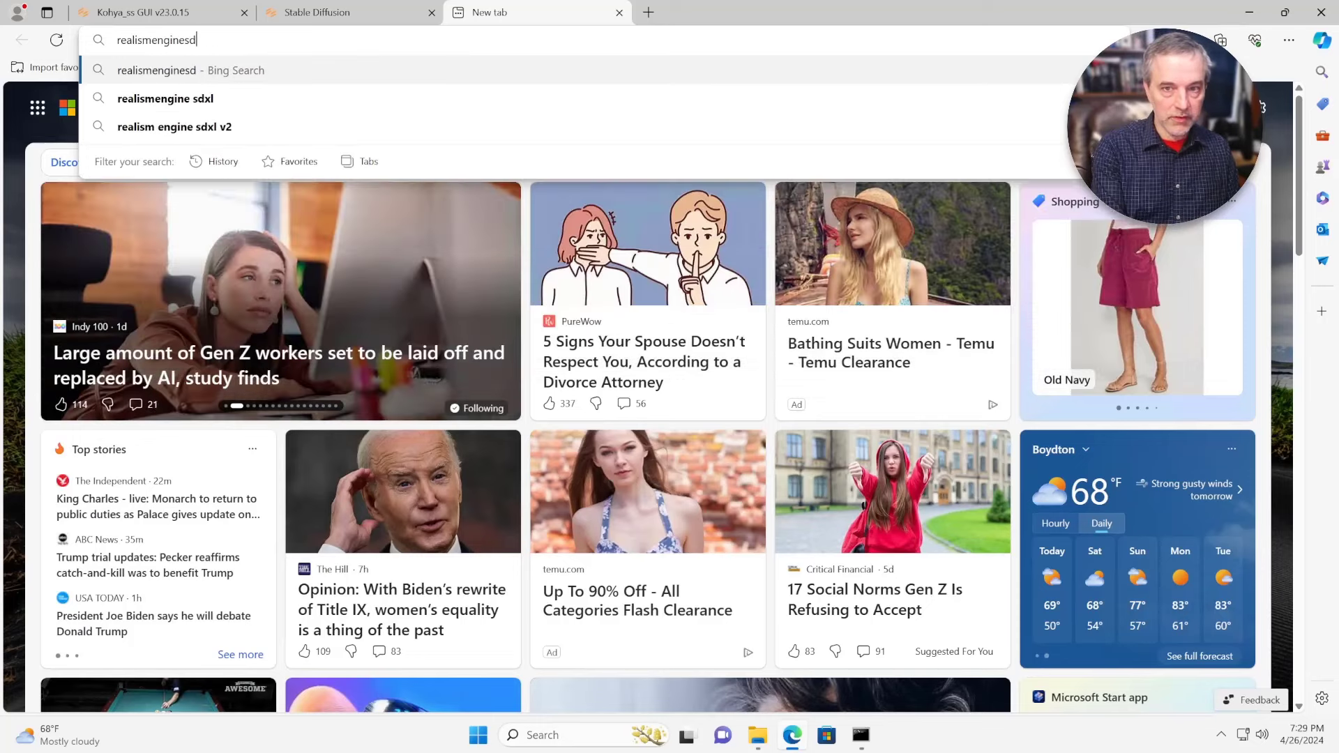
pyautogui.write('xl')
pyautogui.press('Return')
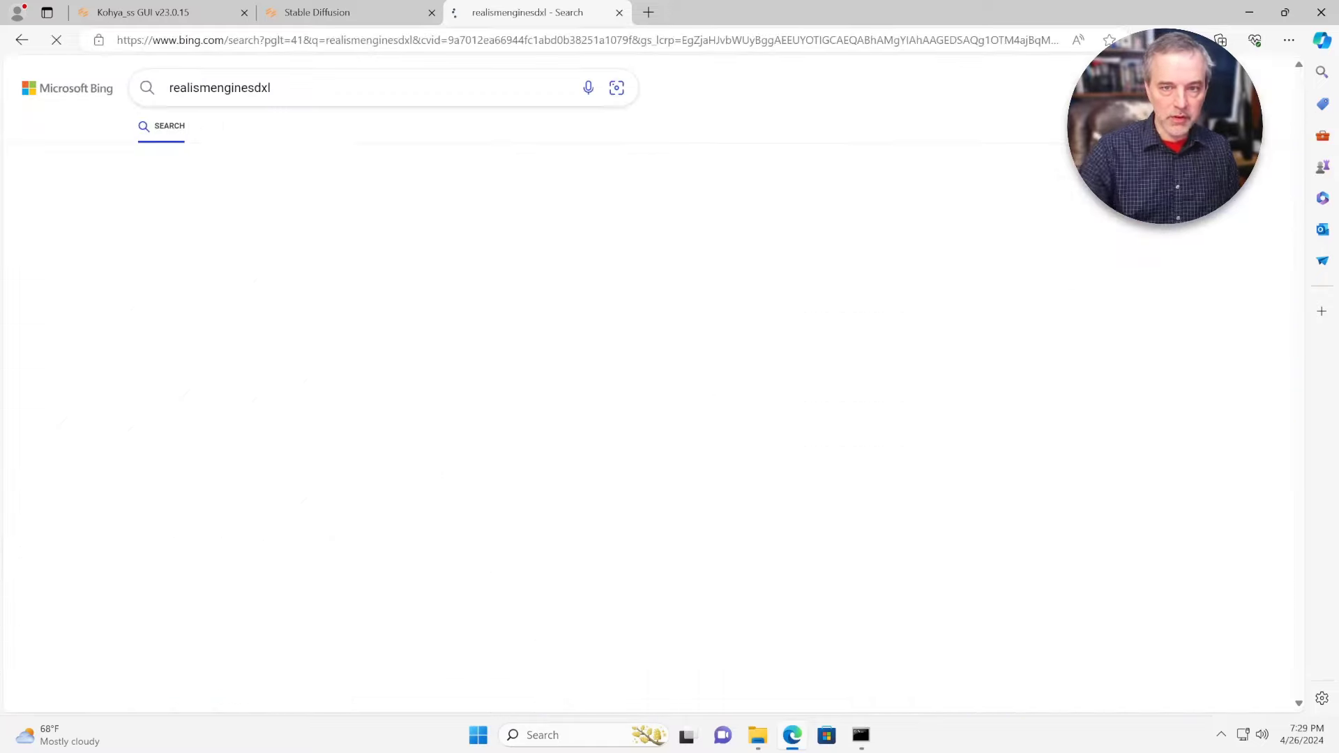
pyautogui.middleClick(373, 230)
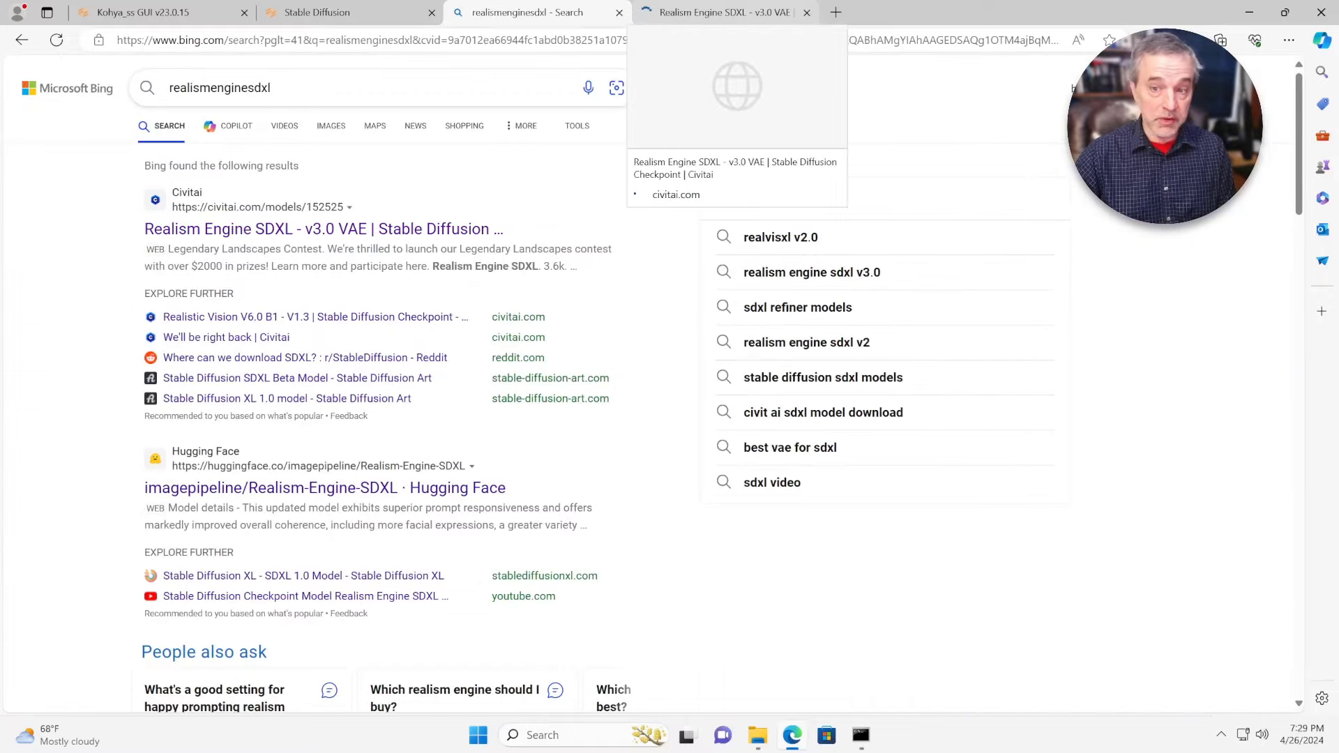
pyautogui.click(726, 12)
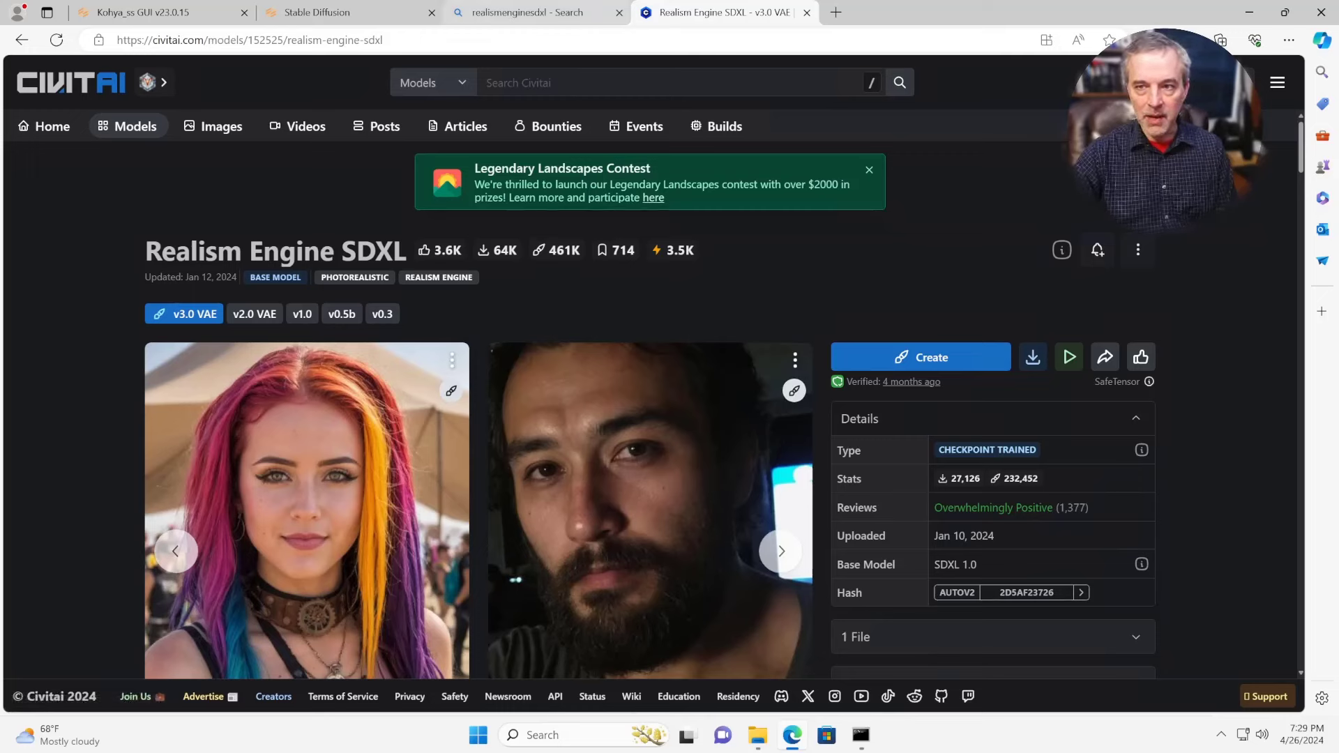
pyautogui.moveTo(530, 12)
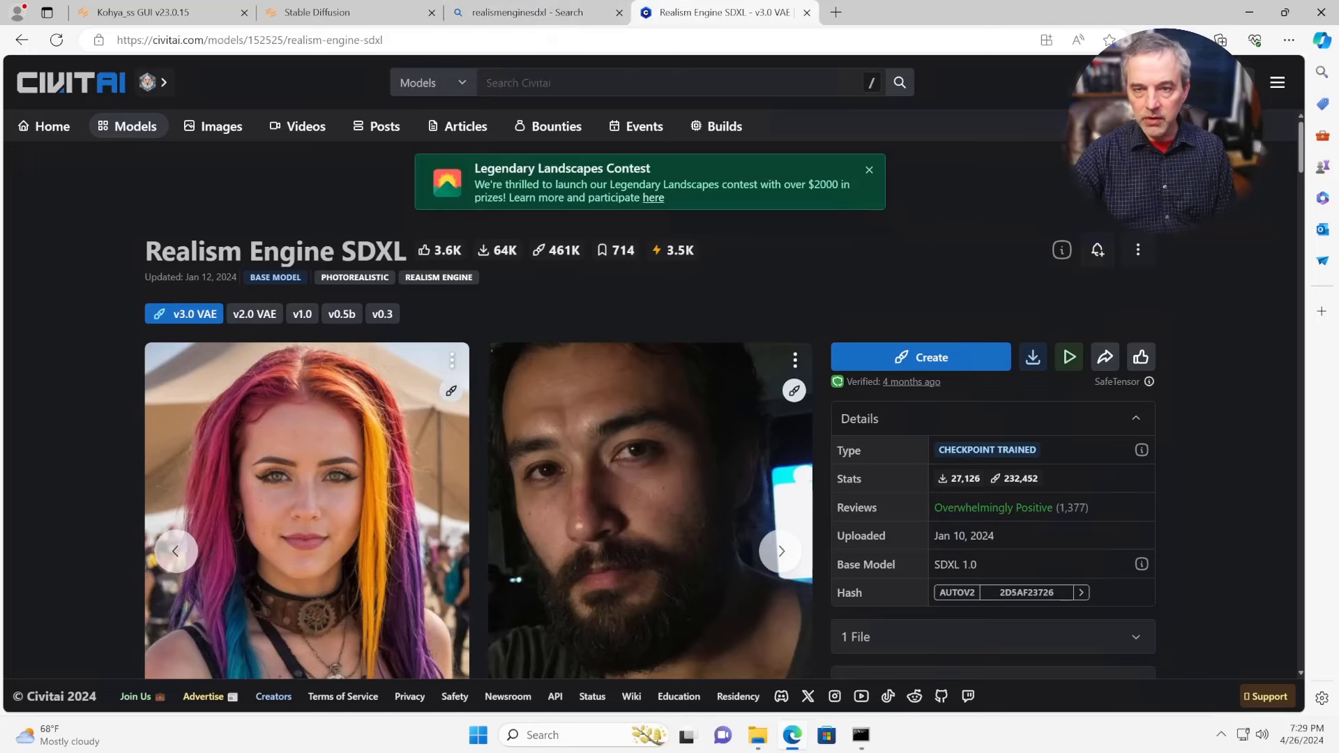
# Return to the Stable Diffusion web interface and examine the LoRA models available for txt2img.
pyautogui.click(318, 13)
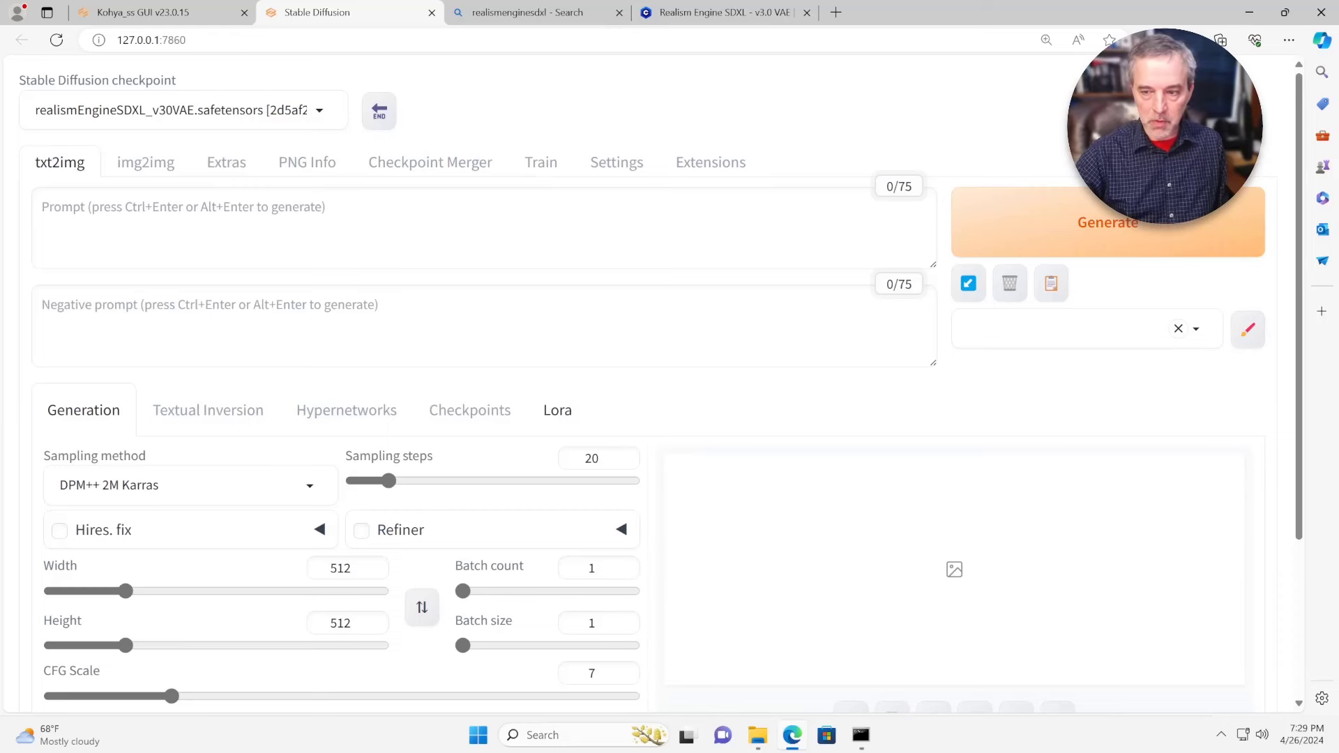
pyautogui.click(556, 410)
pyautogui.moveTo(278, 514)
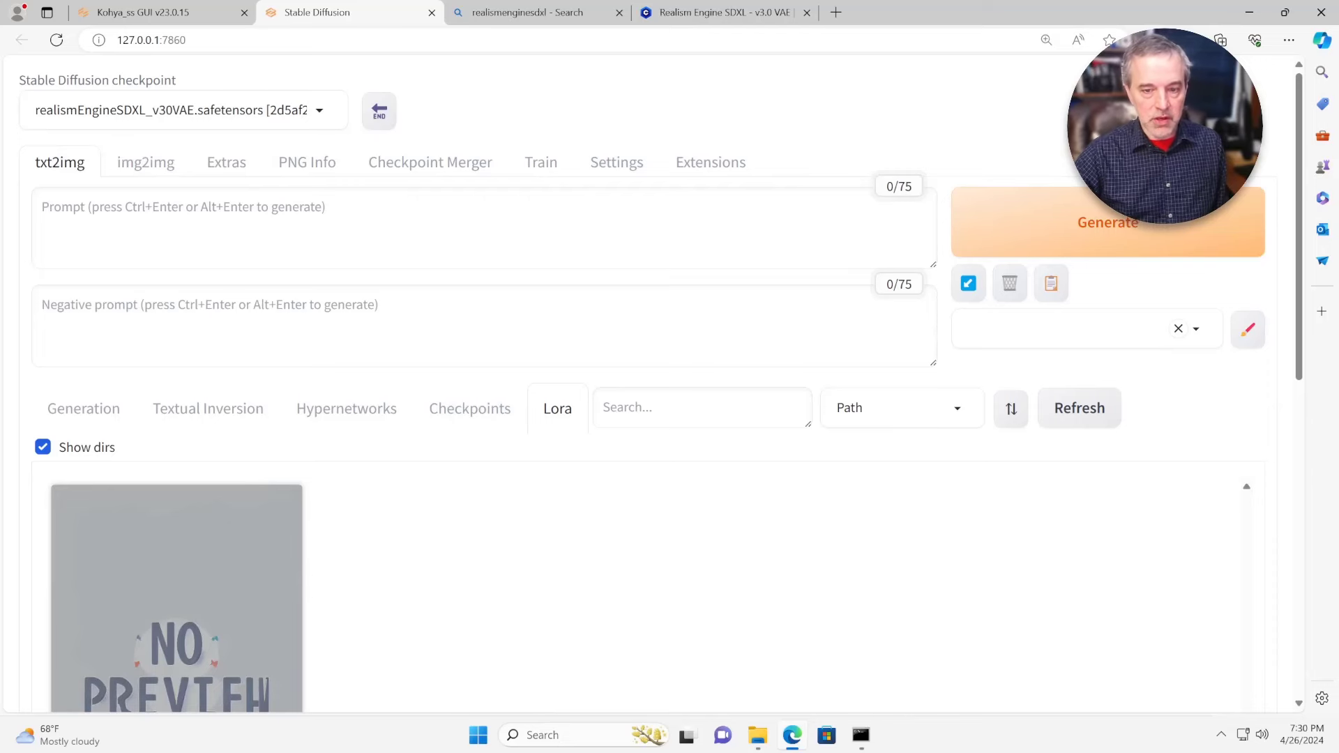
pyautogui.scroll(-2, 648, 383)
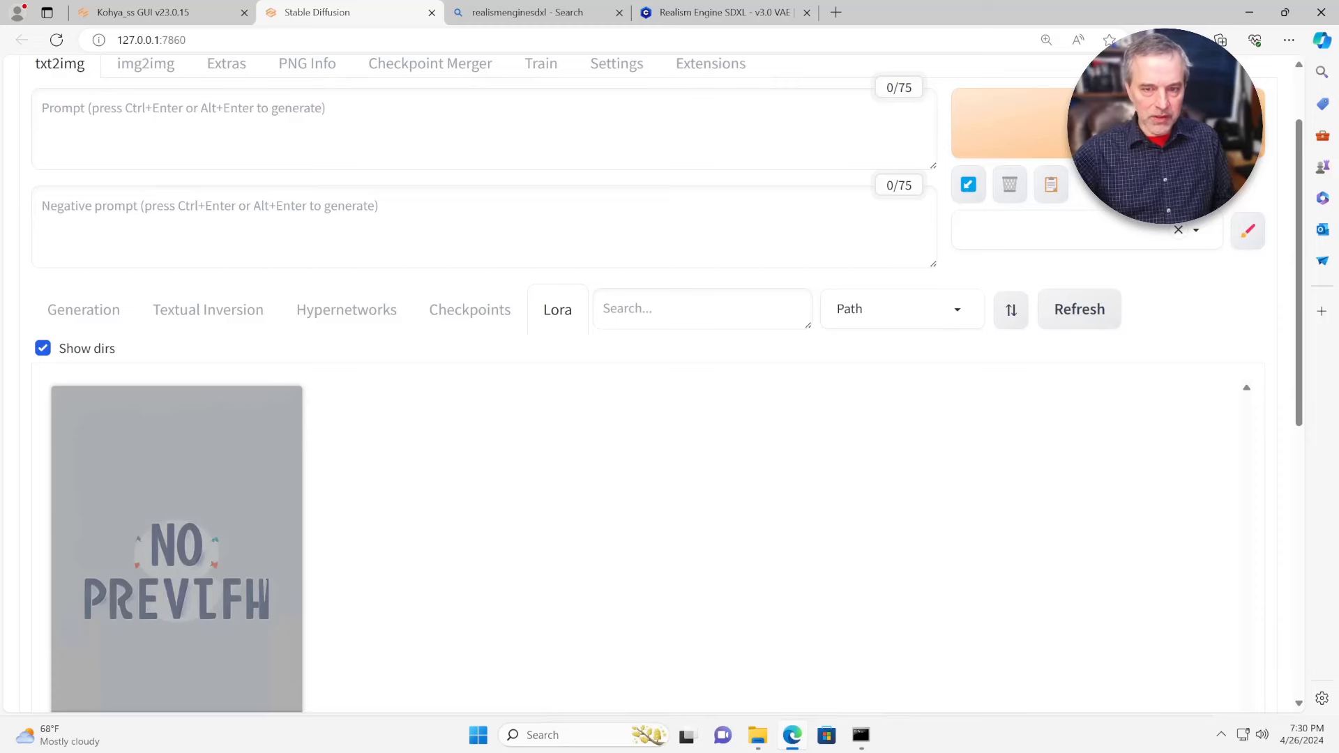
pyautogui.scroll(-2, 176, 488)
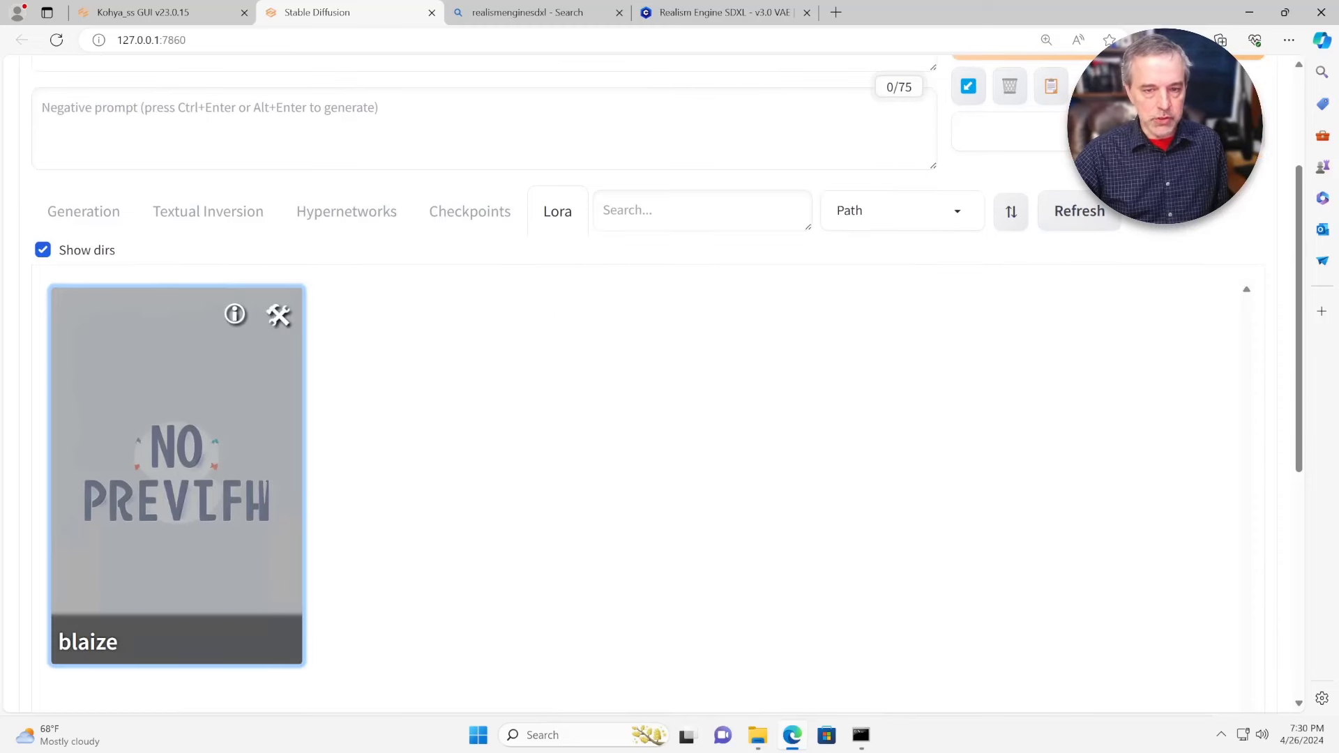
pyautogui.scroll(2, 177, 488)
pyautogui.scroll(2, 176, 488)
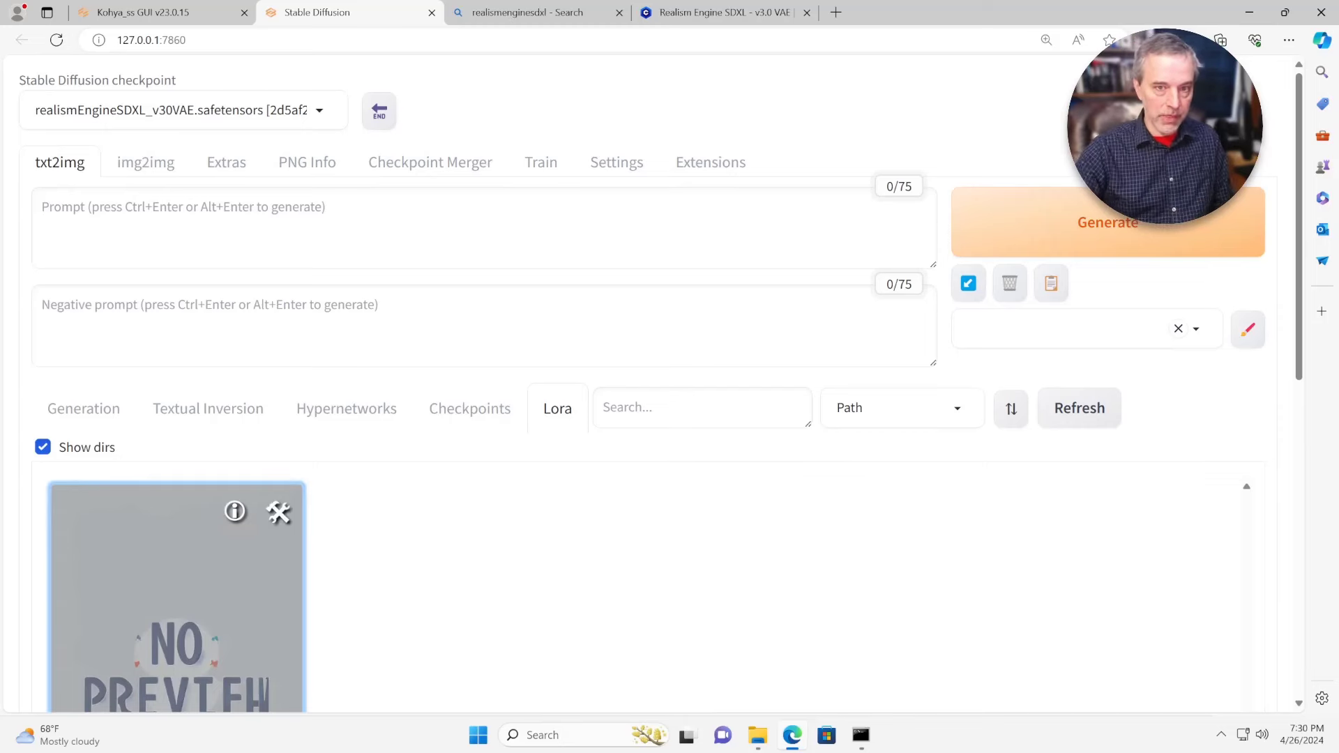
pyautogui.scroll(-2, 176, 488)
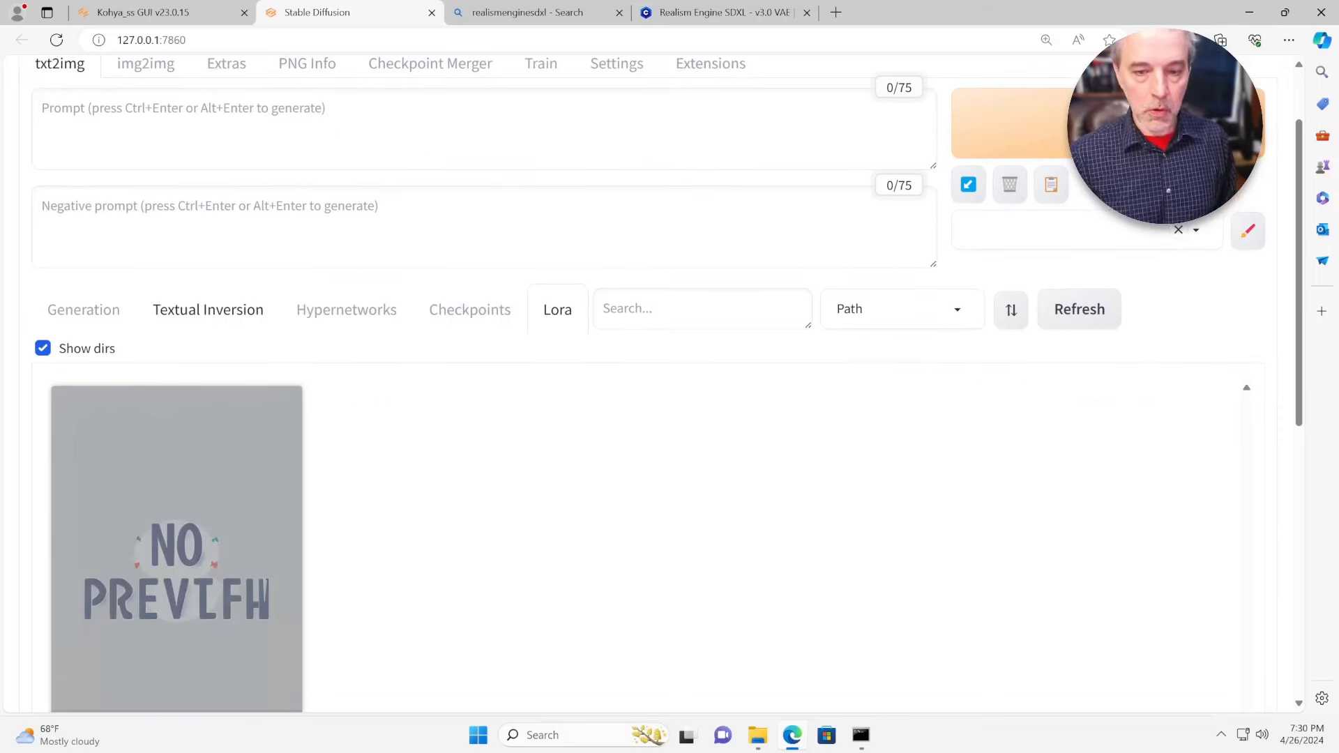
pyautogui.scroll(2, 177, 488)
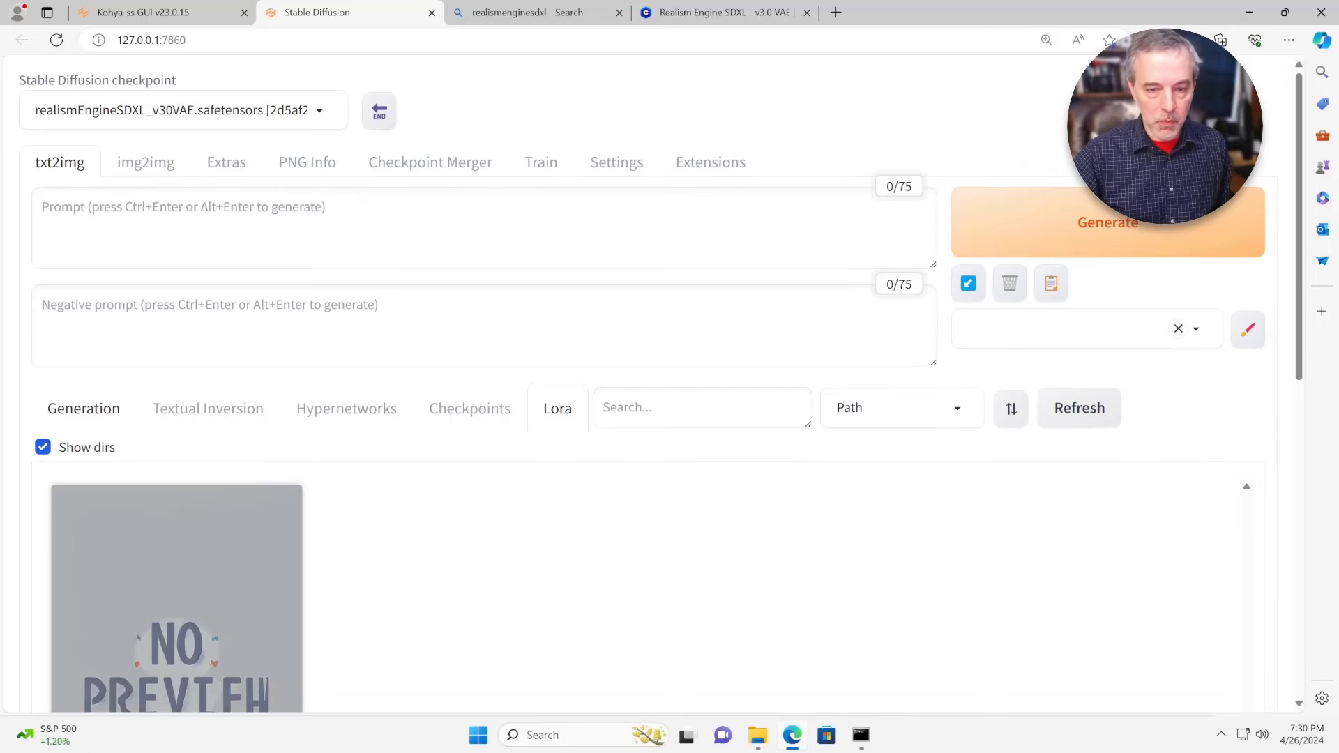
# Insert the trained LoRA's tag with weight 1 into the txt2img prompt.
pyautogui.click(83, 409)
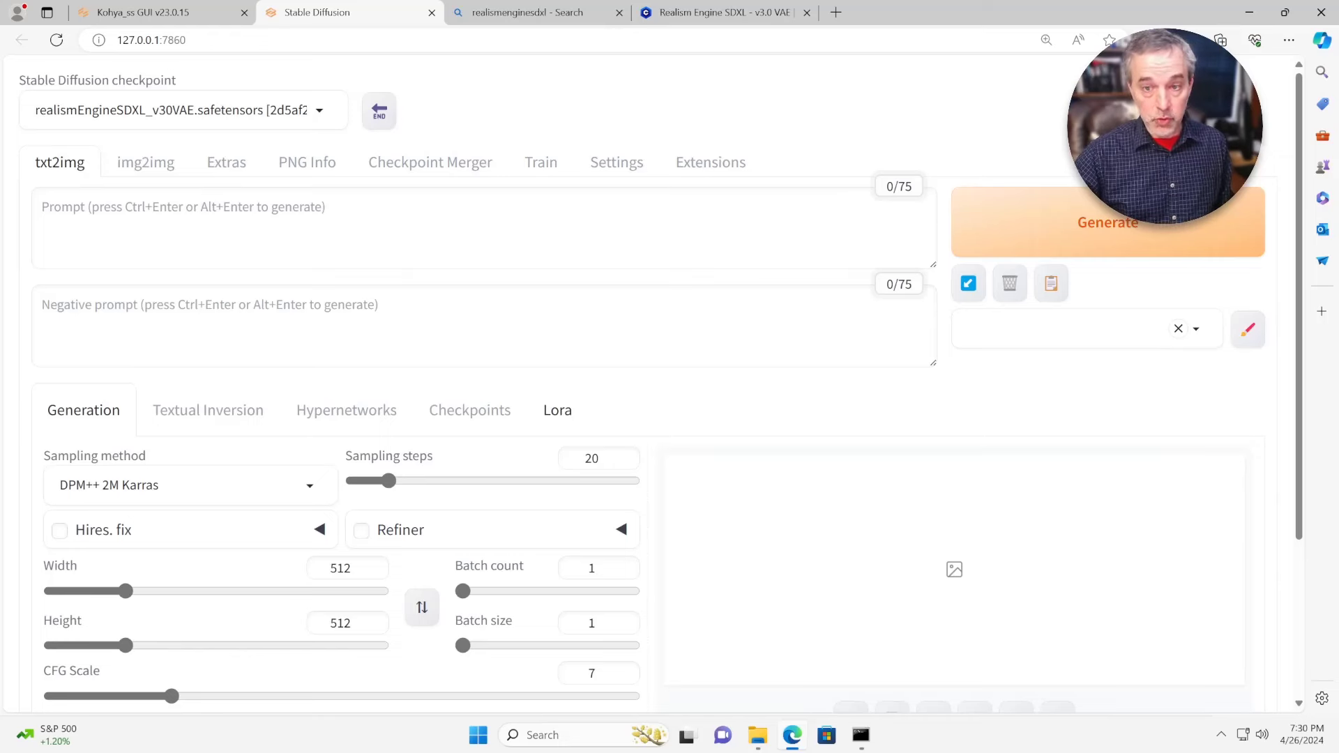
pyautogui.click(557, 410)
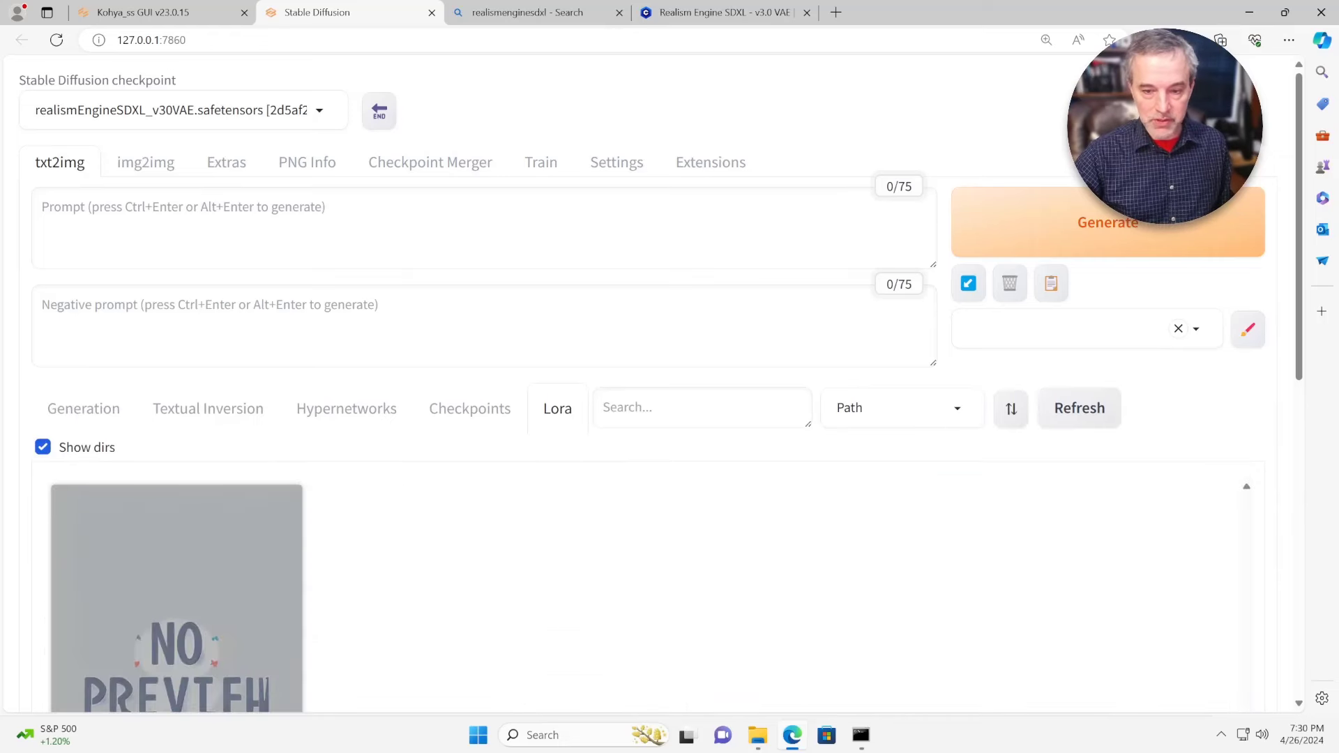
pyautogui.click(177, 593)
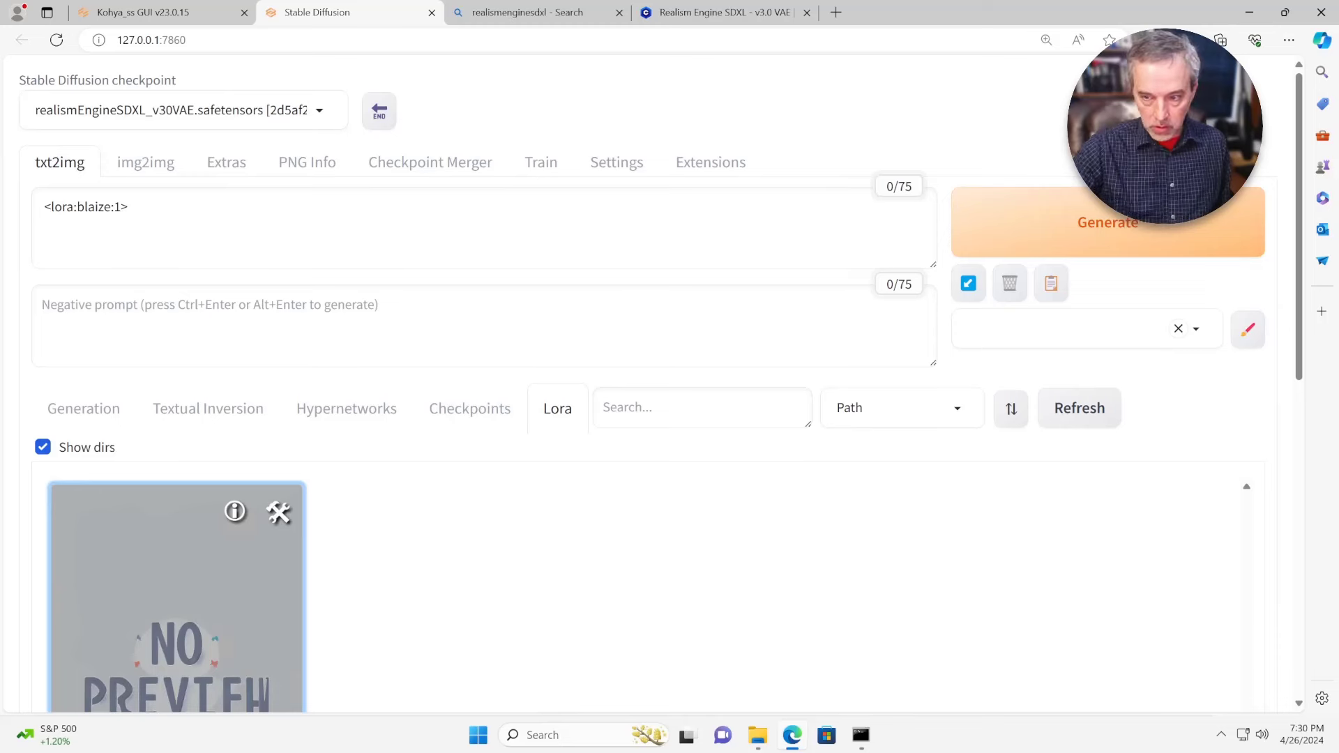
pyautogui.scroll(-4, 177, 558)
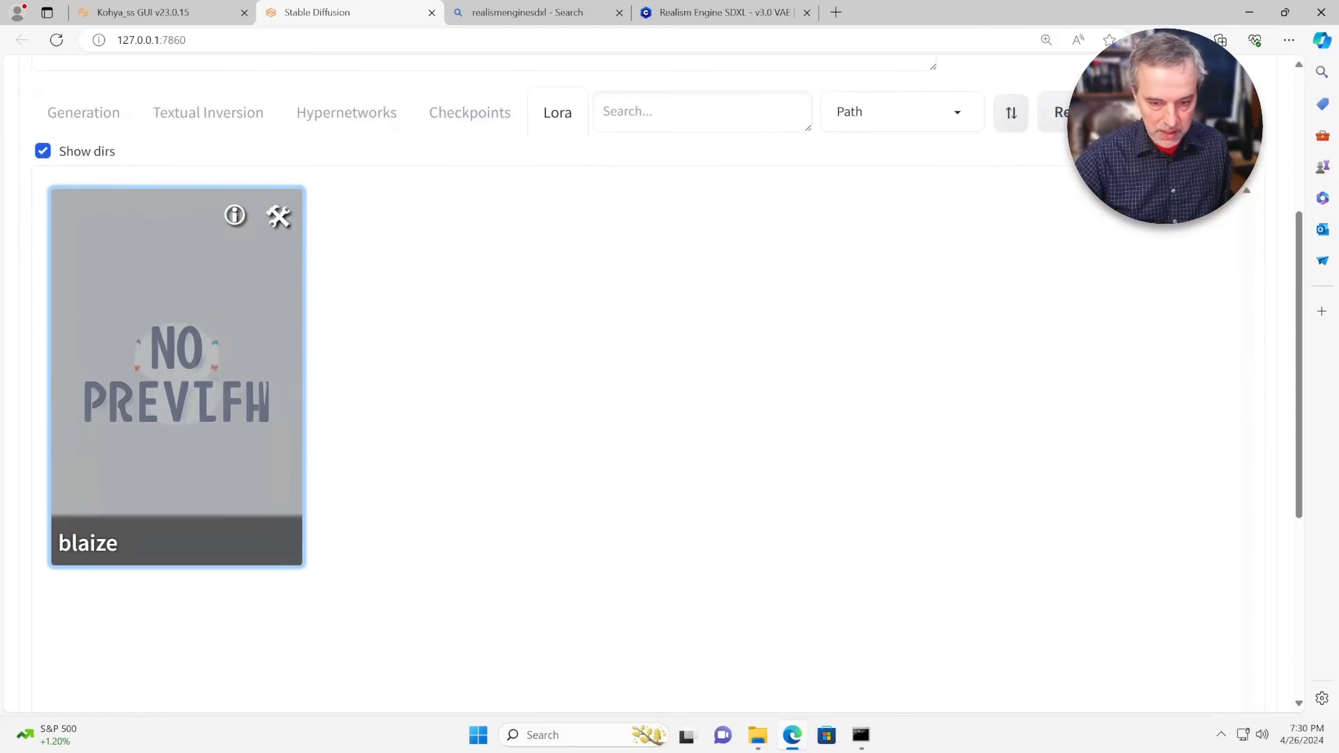
pyautogui.scroll(3, 176, 557)
pyautogui.moveTo(128, 108); pyautogui.dragTo(41, 108)
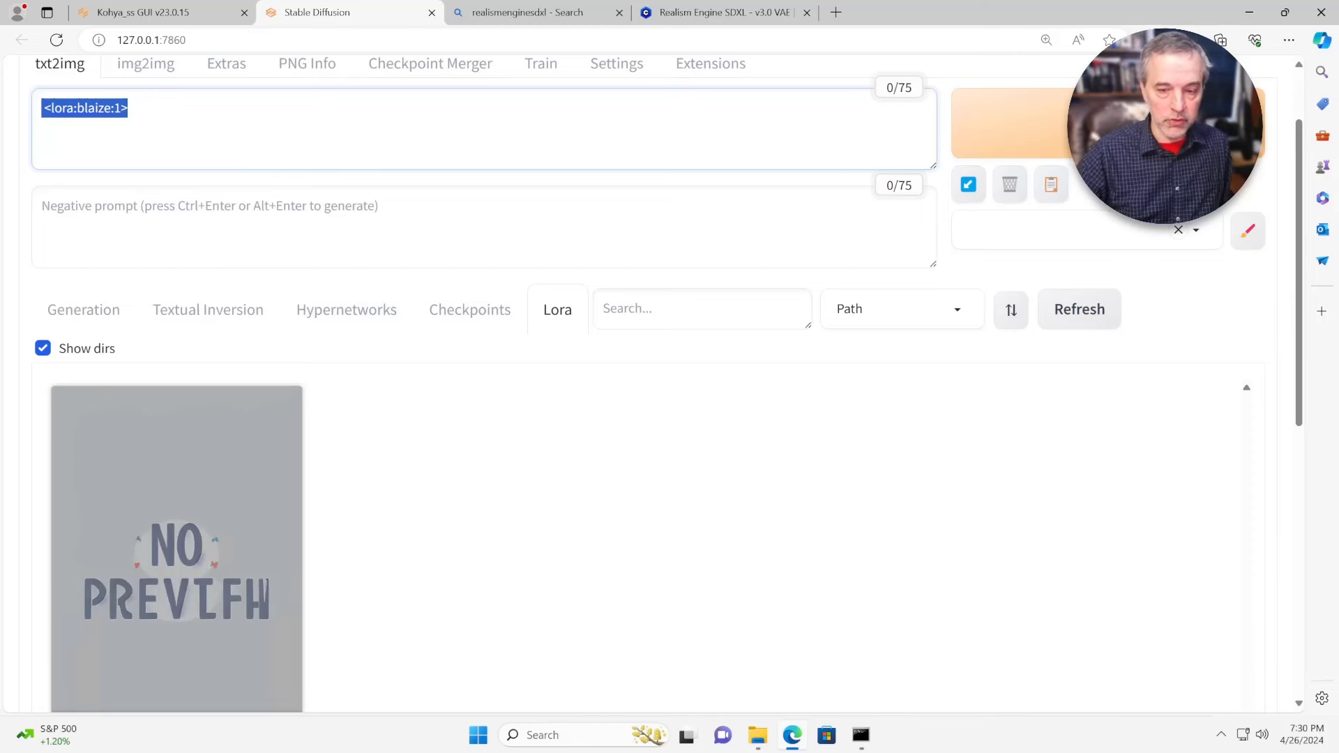
pyautogui.click(230, 348)
# Inspect the trained LoRA's metadata, including its training dataset tags and dataset size, and close it again.
pyautogui.moveTo(279, 413)
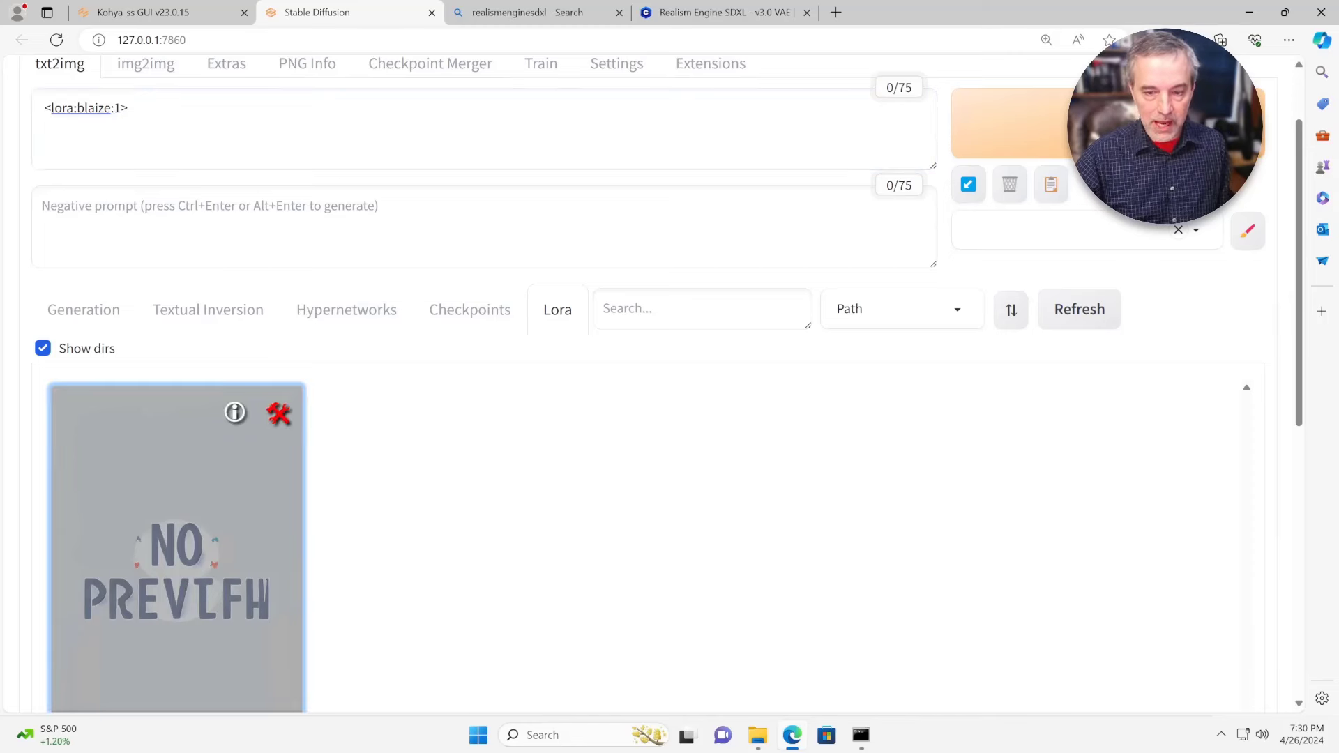
pyautogui.click(278, 413)
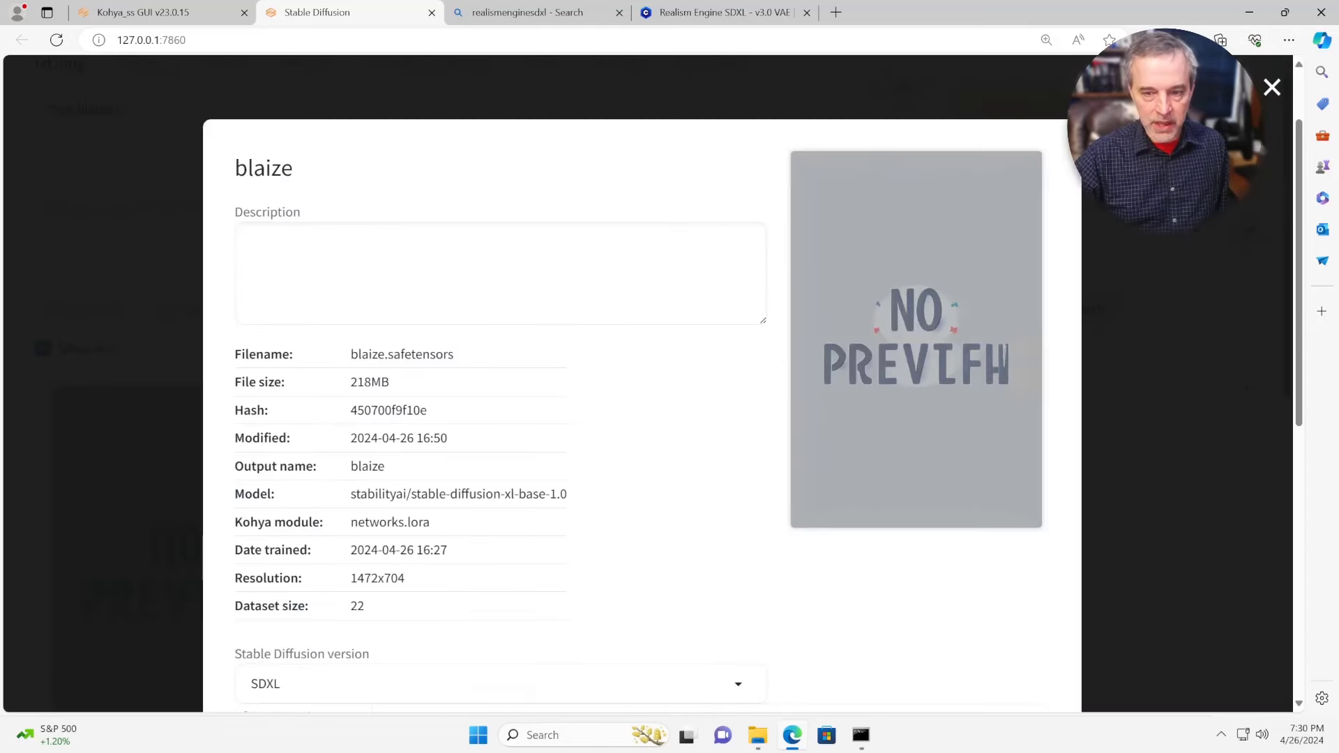
pyautogui.scroll(-4, 641, 383)
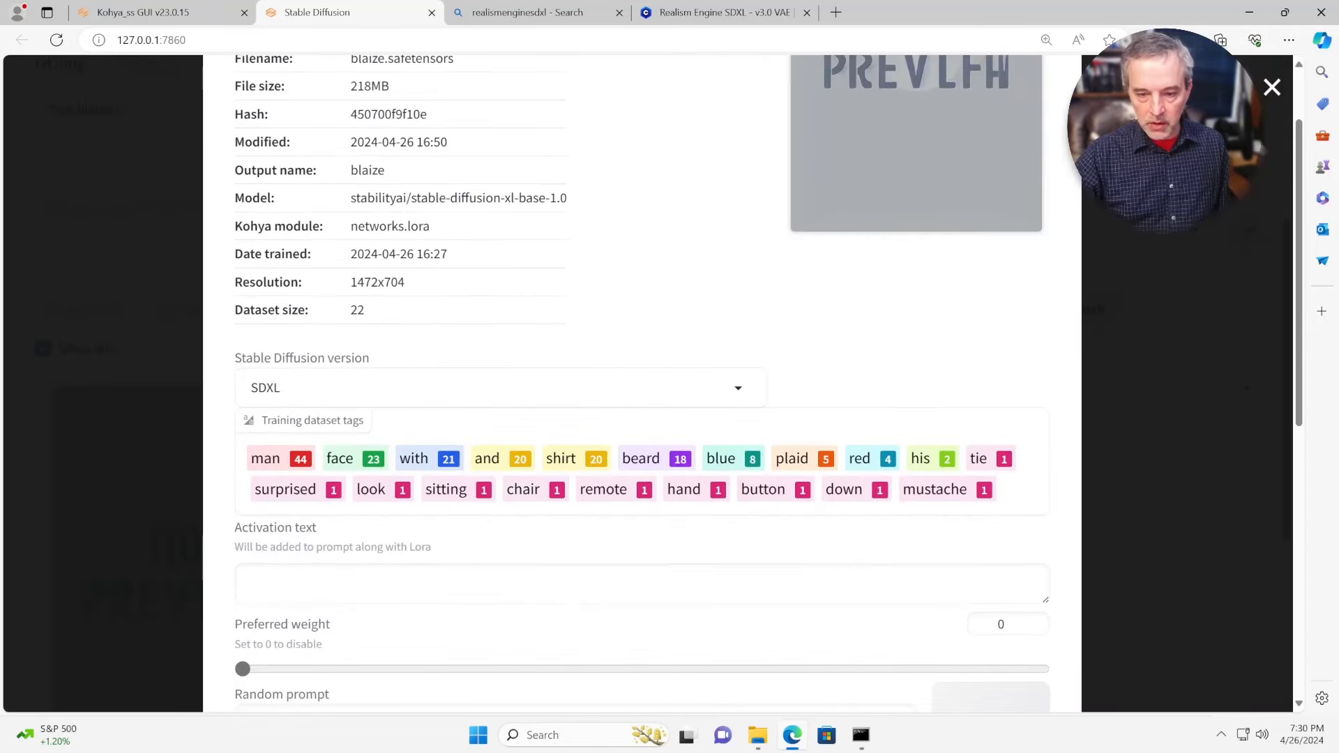
pyautogui.moveTo(992, 491); pyautogui.dragTo(249, 454)
pyautogui.doubleClick(357, 309)
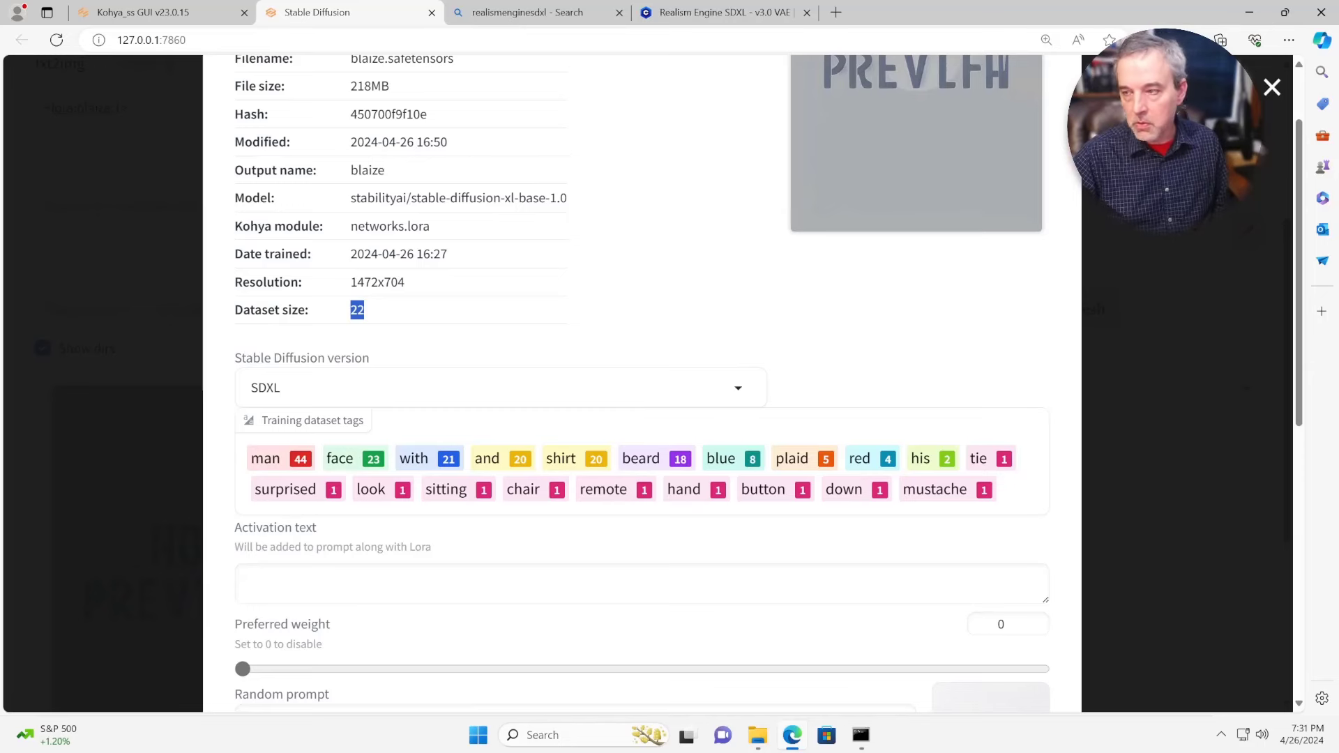
pyautogui.press('Escape')
# Add the words "man face" in front of the LoRA tag in the prompt.
pyautogui.click(129, 108)
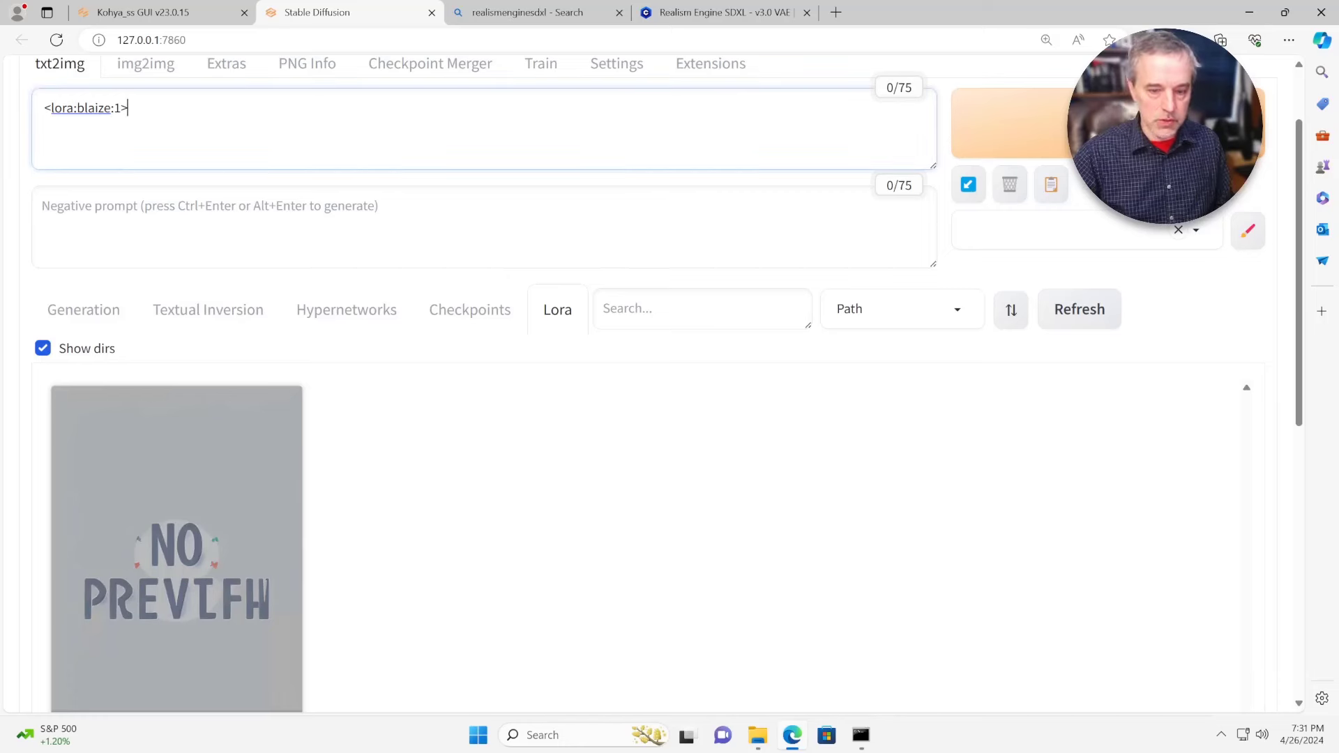
pyautogui.click(42, 108)
pyautogui.write('man face')
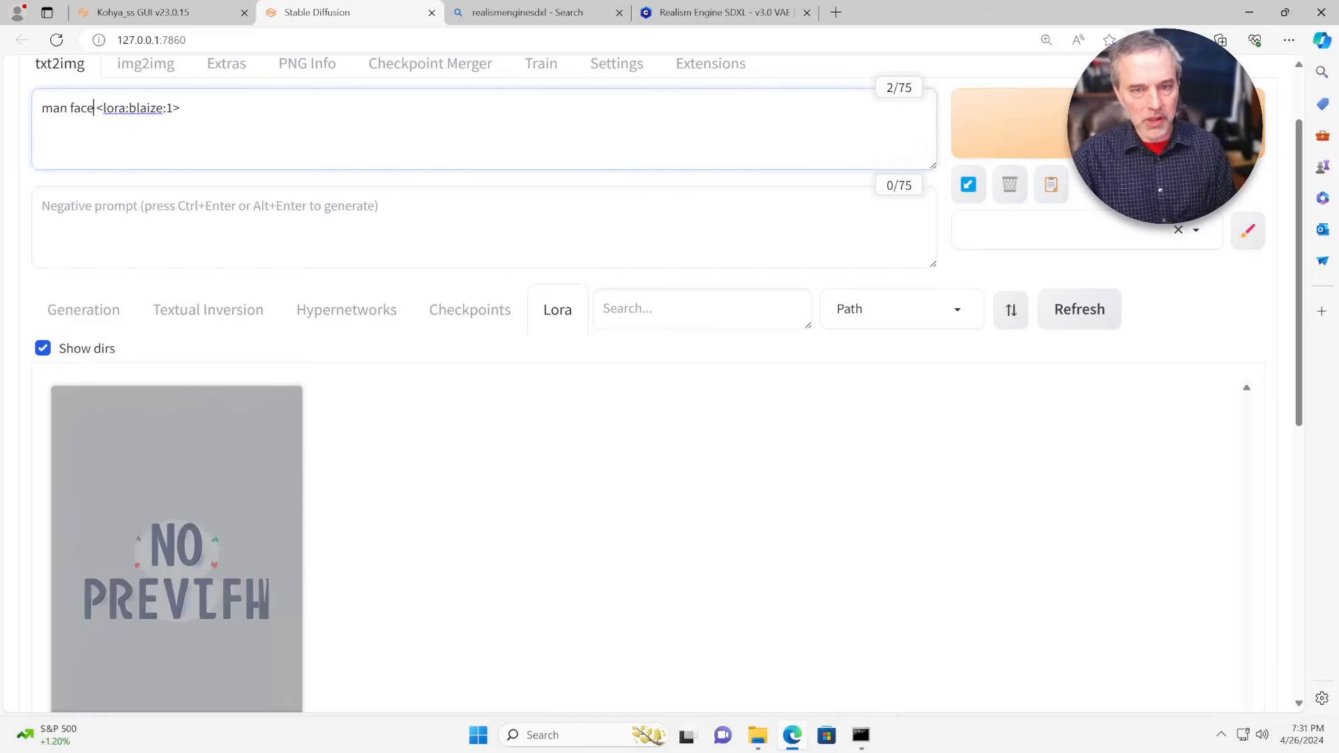
# Generate an image from the "man face" LoRA prompt and view the result with the generation settings.
pyautogui.scroll(2, 669, 418)
pyautogui.moveTo(180, 207); pyautogui.dragTo(41, 207)
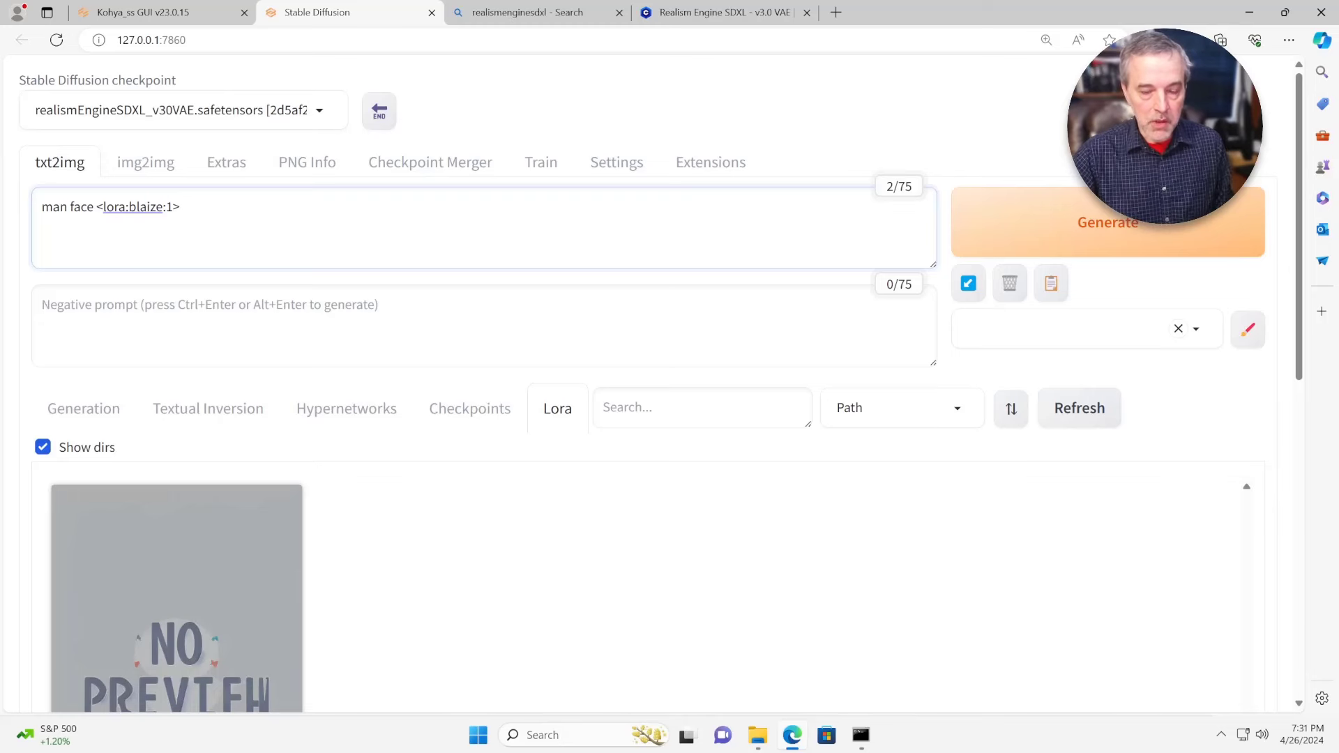
pyautogui.doubleClick(133, 206)
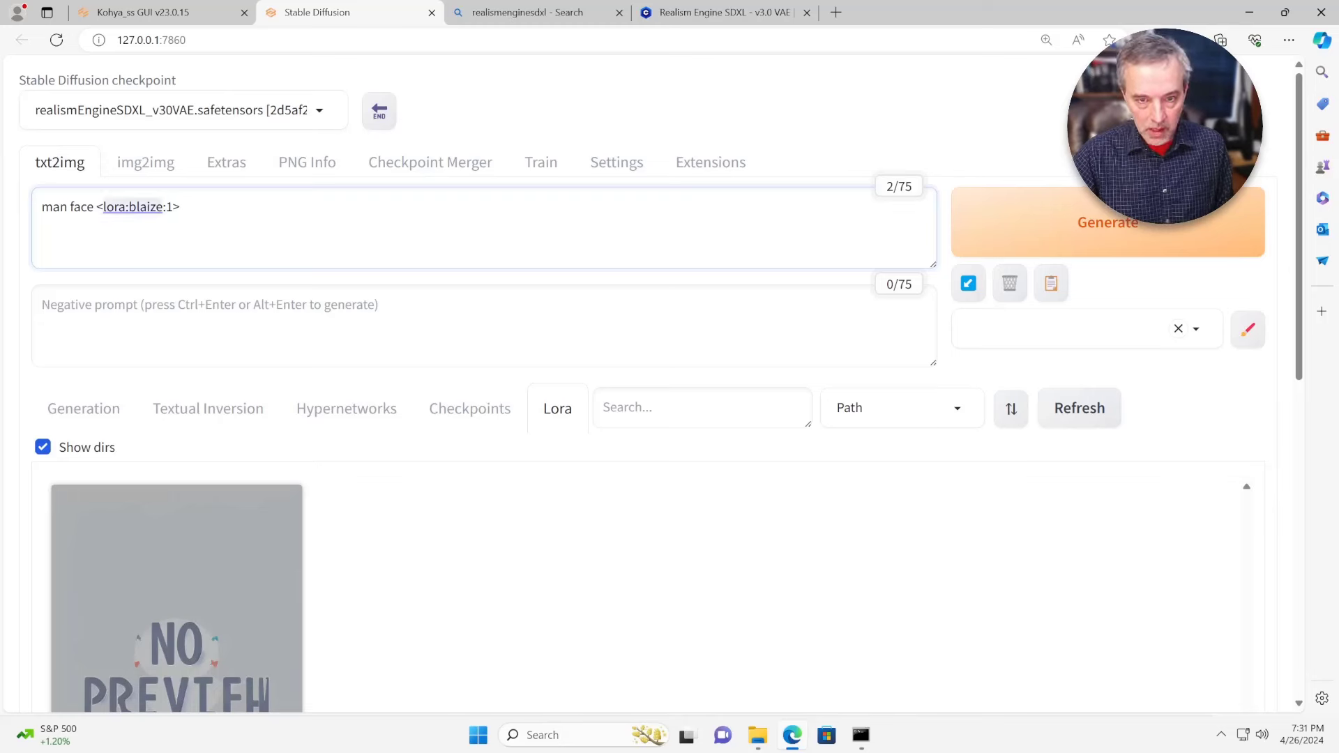
pyautogui.moveTo(180, 206); pyautogui.dragTo(93, 206)
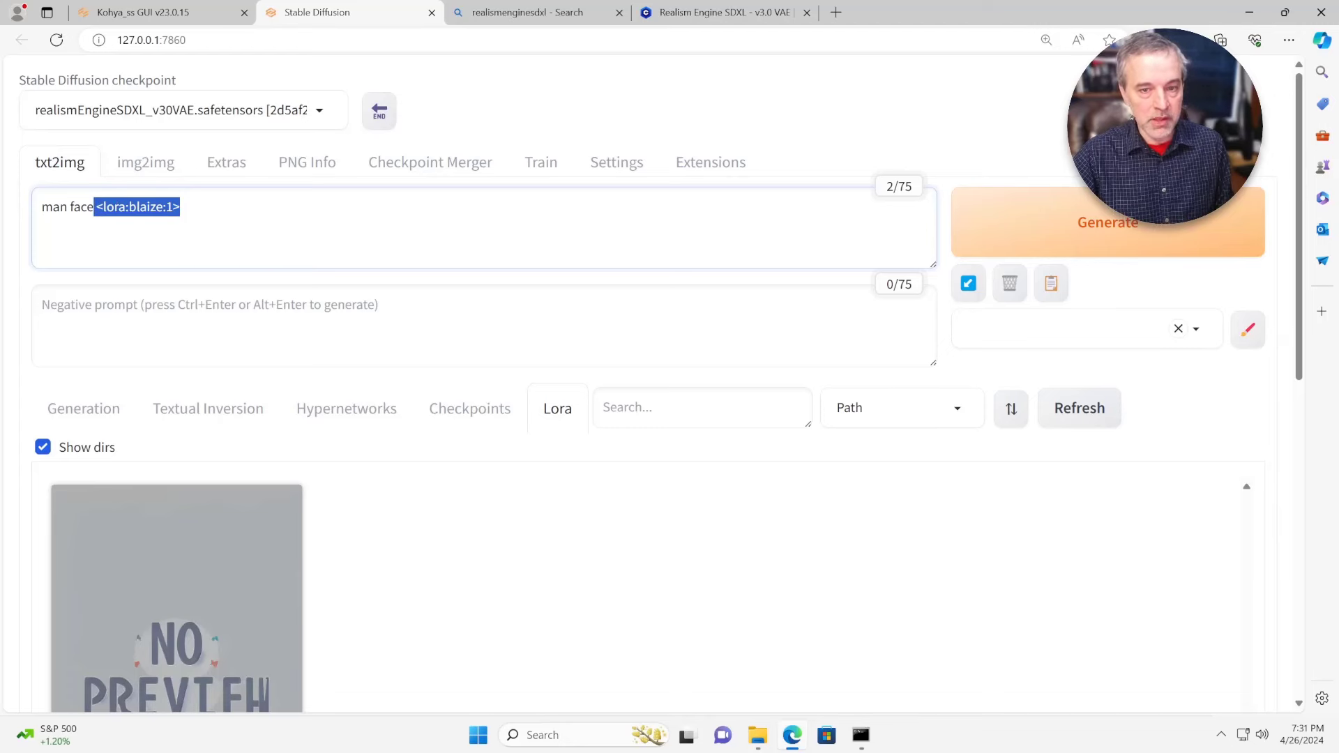
pyautogui.press('Left')
pyautogui.hotkey('shift', 'Home')
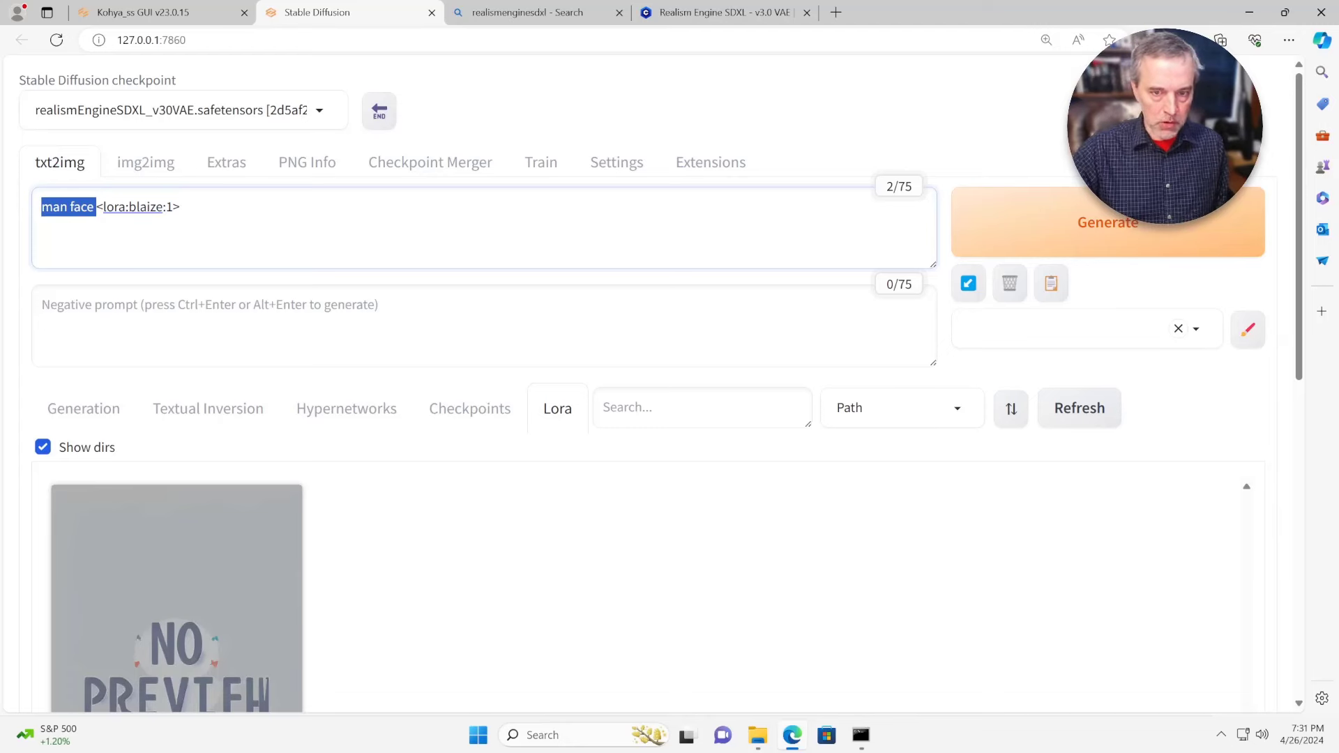
pyautogui.hotkey('ctrl', 'Return')
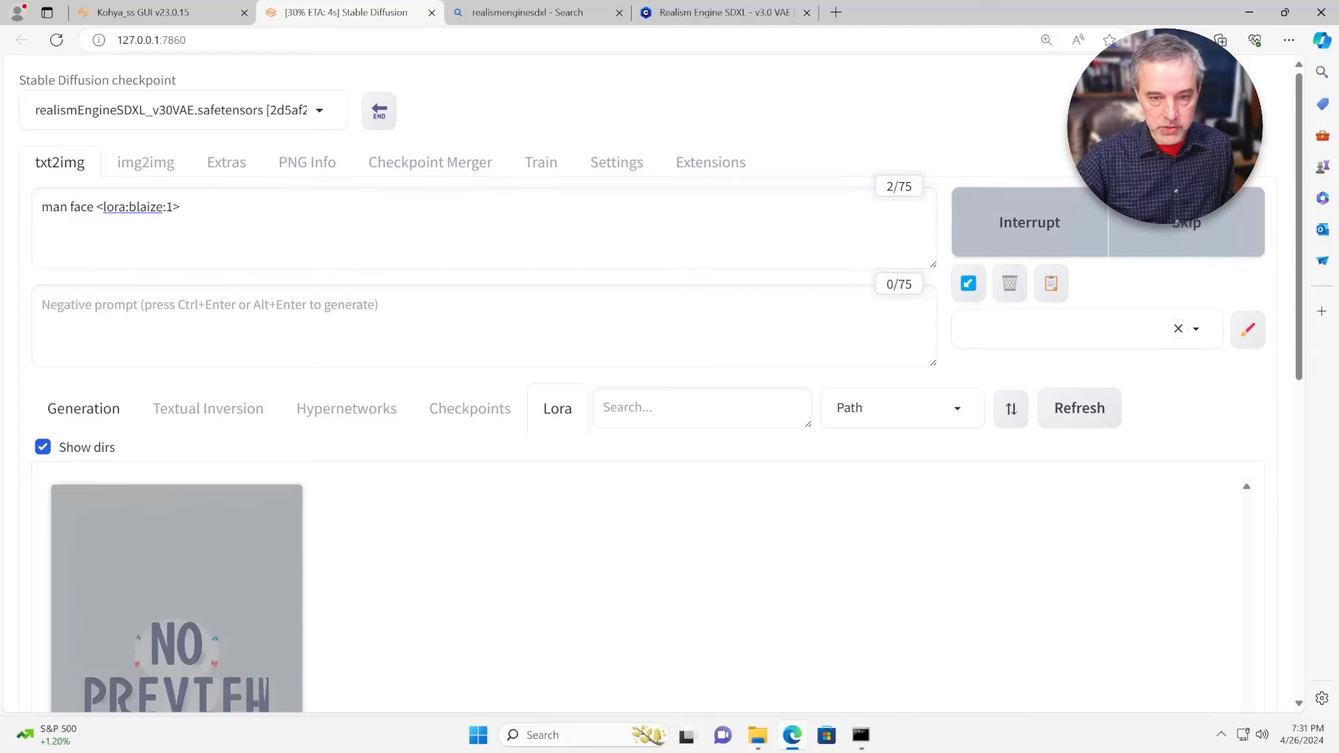
pyautogui.click(83, 409)
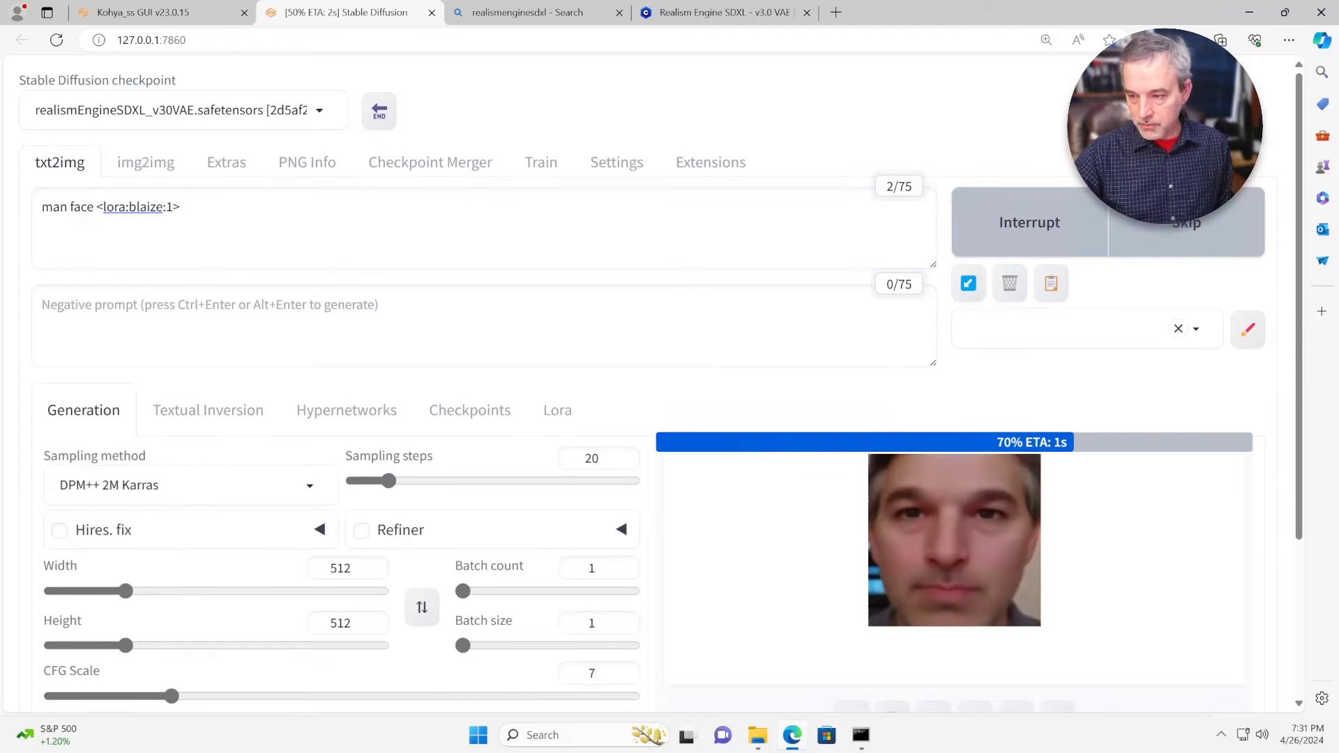
pyautogui.scroll(-6, 669, 377)
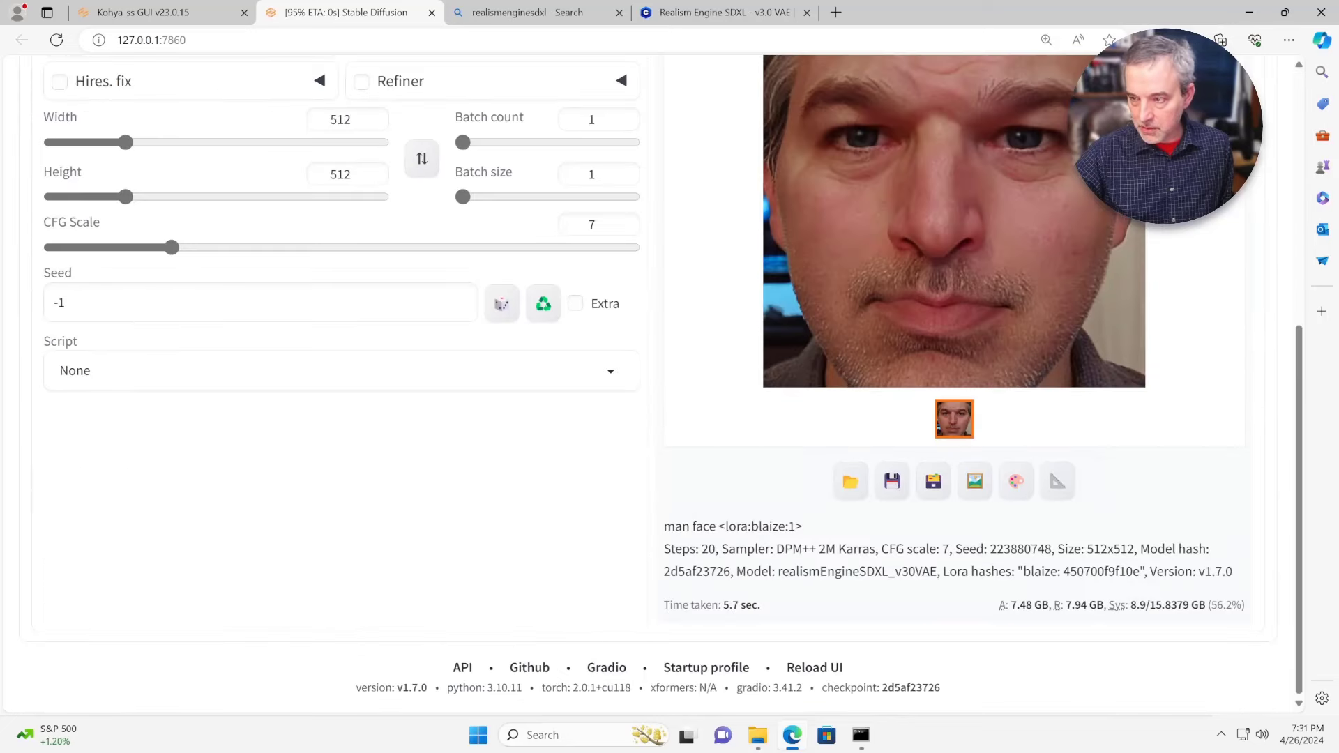
pyautogui.scroll(3, 669, 376)
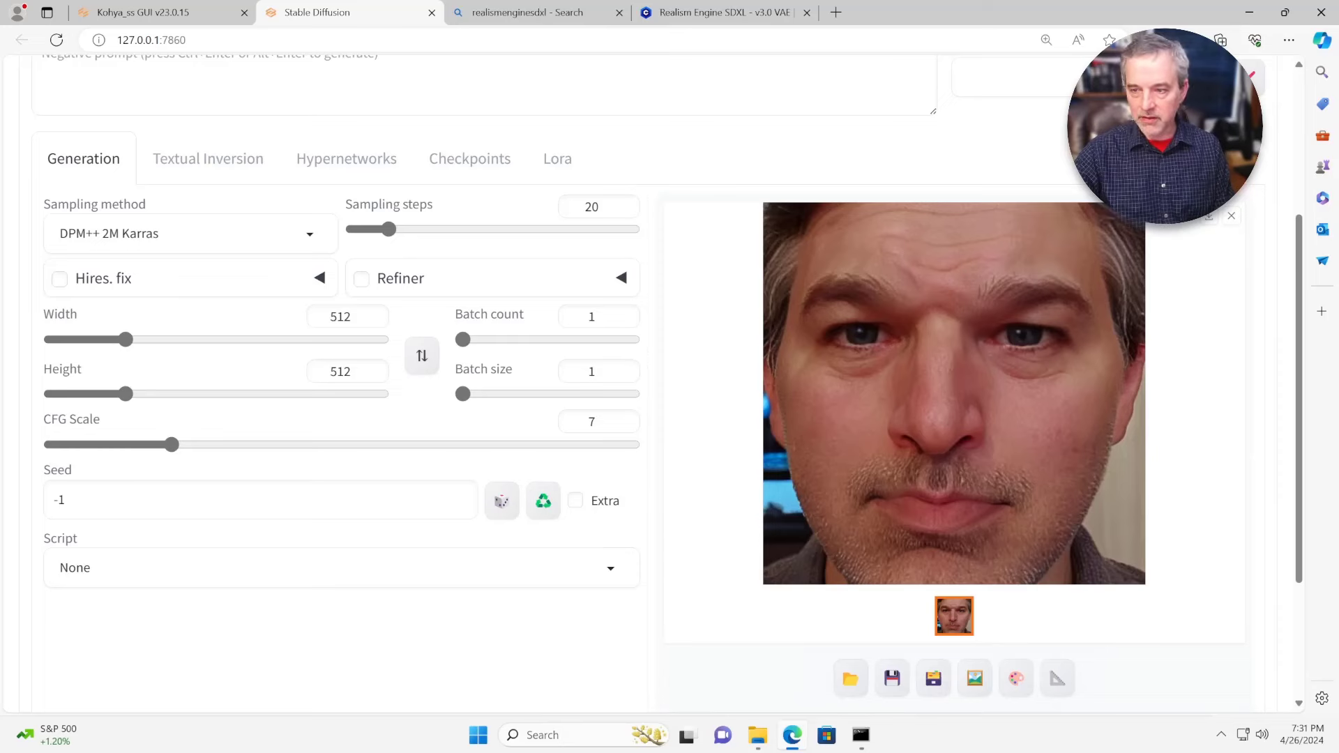
# Set the height of the generated image to 768.
pyautogui.scroll(2, 669, 377)
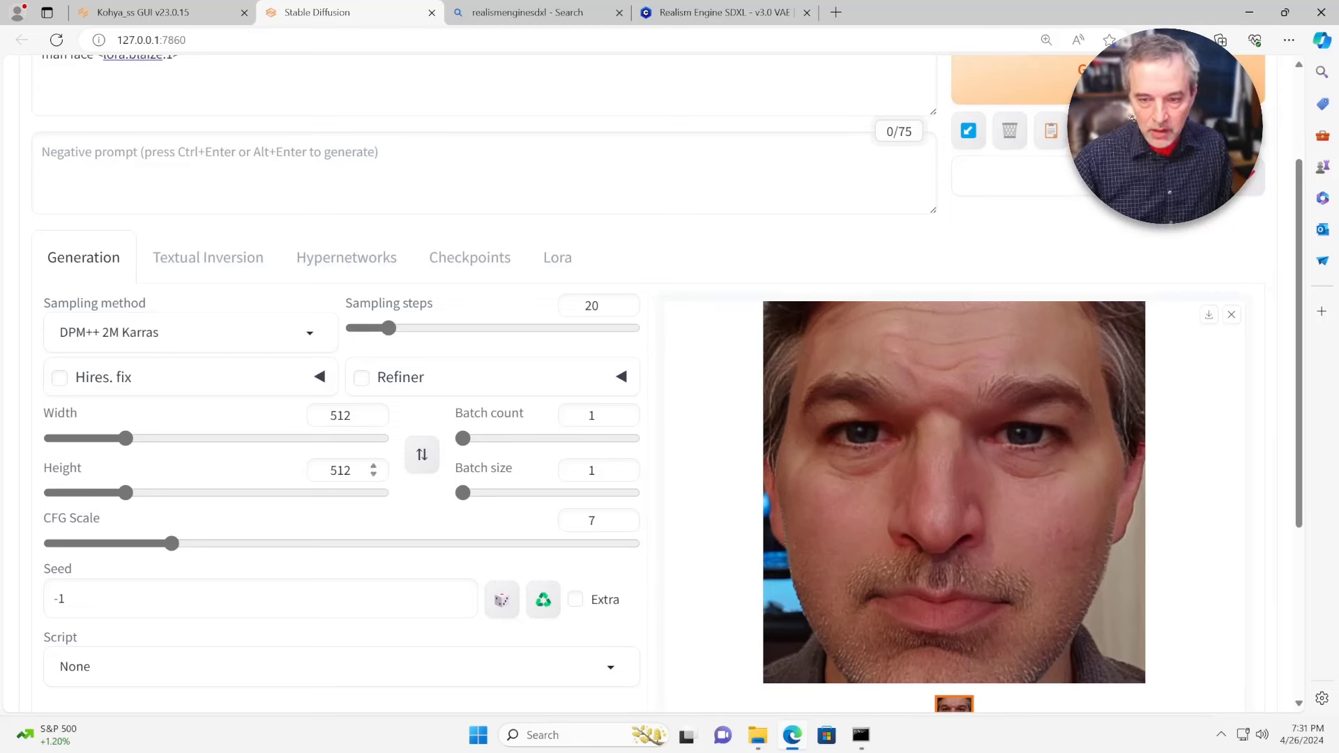
pyautogui.moveTo(352, 470); pyautogui.dragTo(328, 470)
pyautogui.write('768')
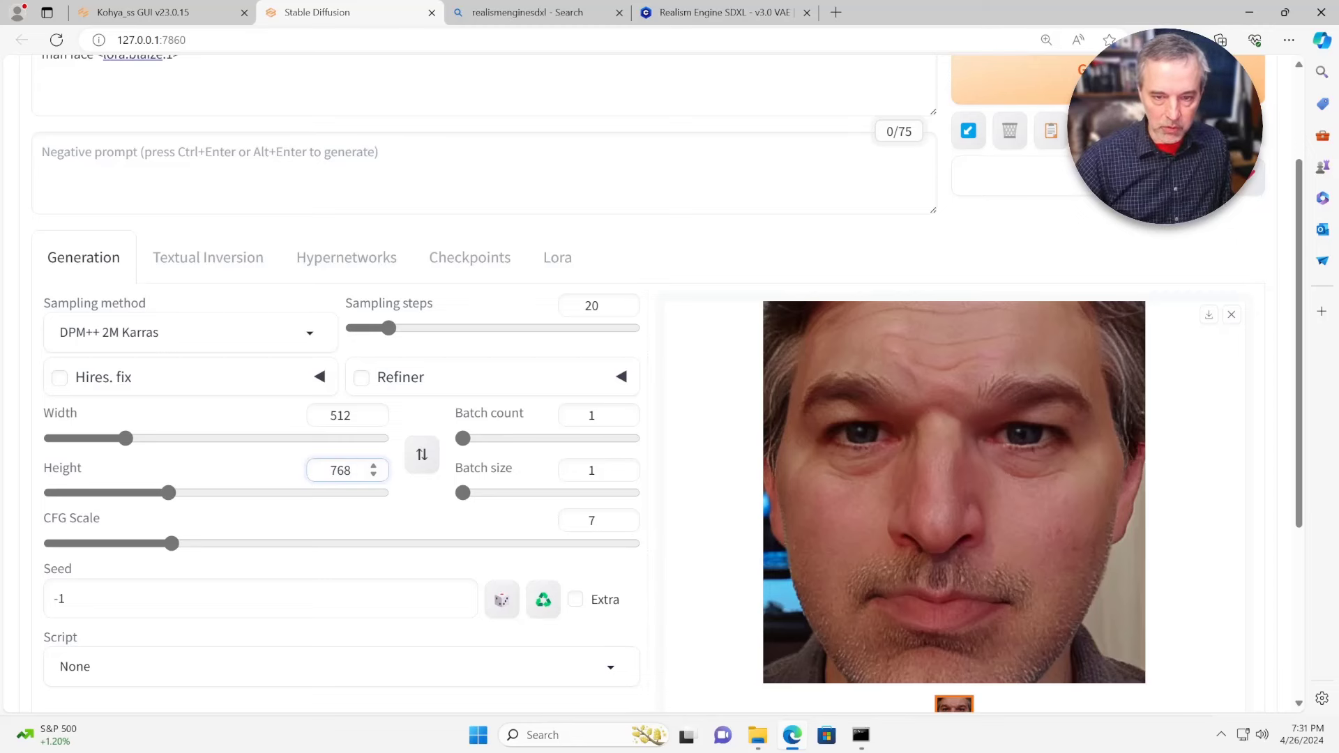
# Enable Hires. fix for the generation and set its upscale factor to 1.5.
pyautogui.click(60, 377)
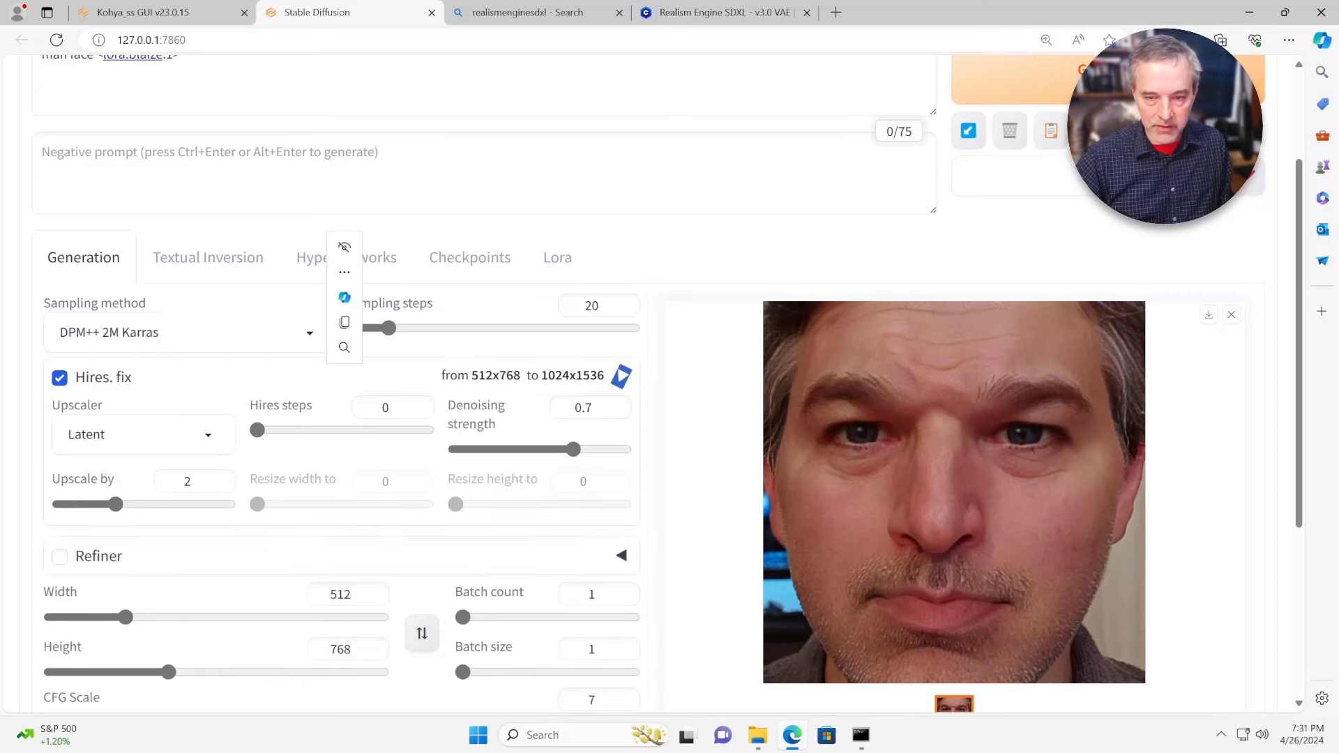
pyautogui.doubleClick(187, 481)
pyautogui.write('4.5')
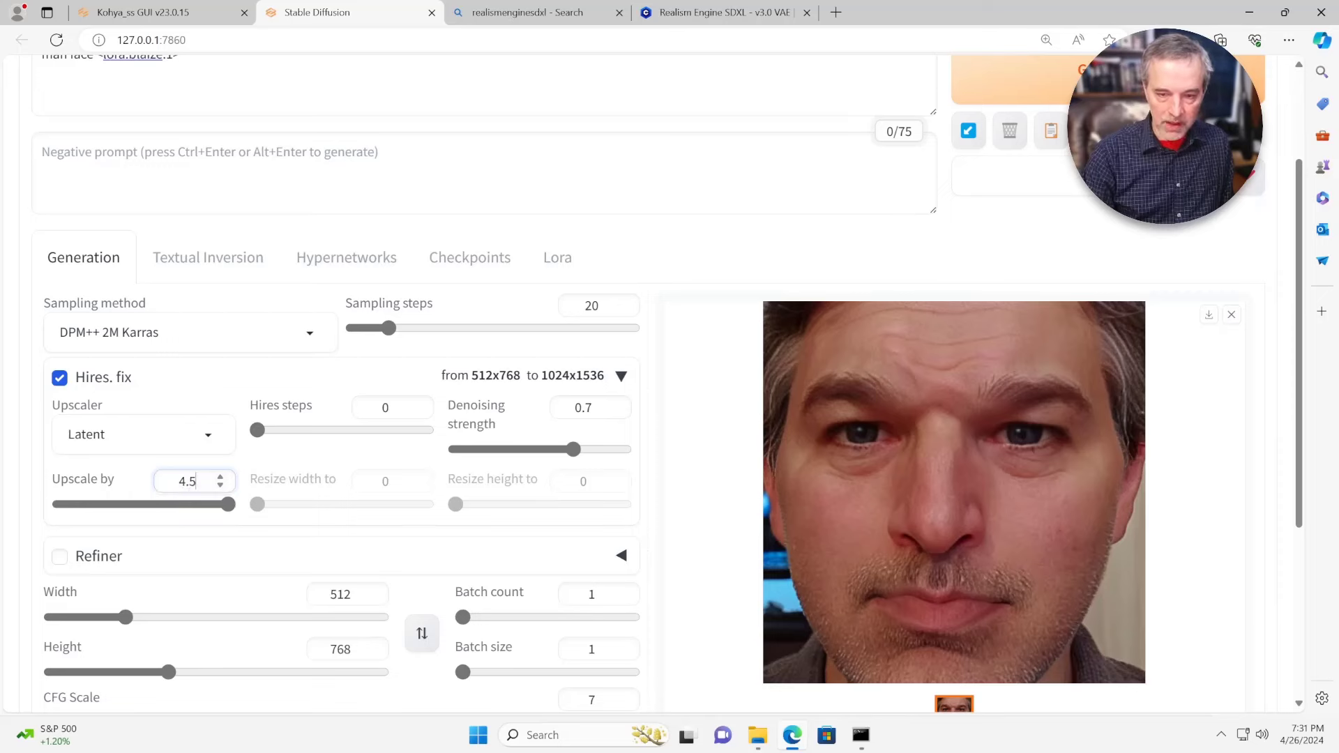
pyautogui.press('BackSpace')
pyautogui.press('BackSpace')
pyautogui.press('BackSpace')
pyautogui.write('1.5')
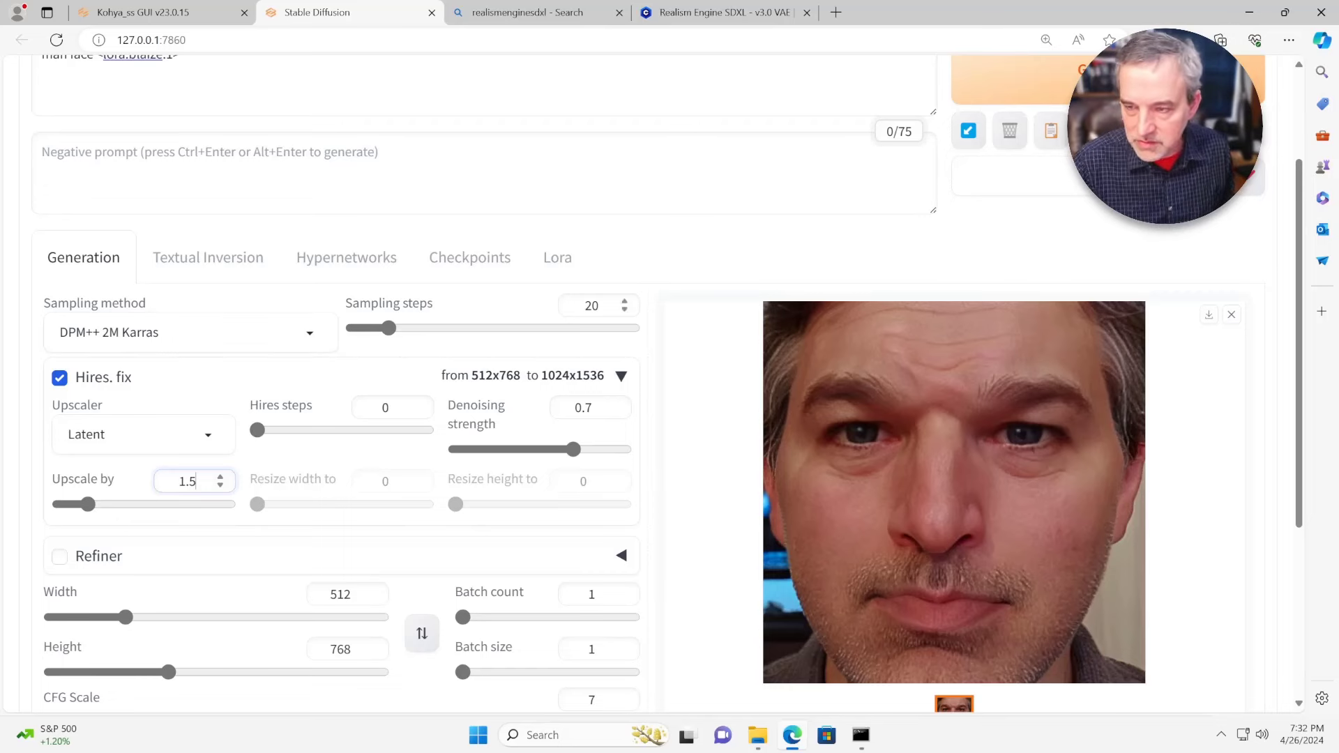
# Generate an image from the "man face" LoRA prompt with Hires. fix and view the result.
pyautogui.scroll(2, 649, 384)
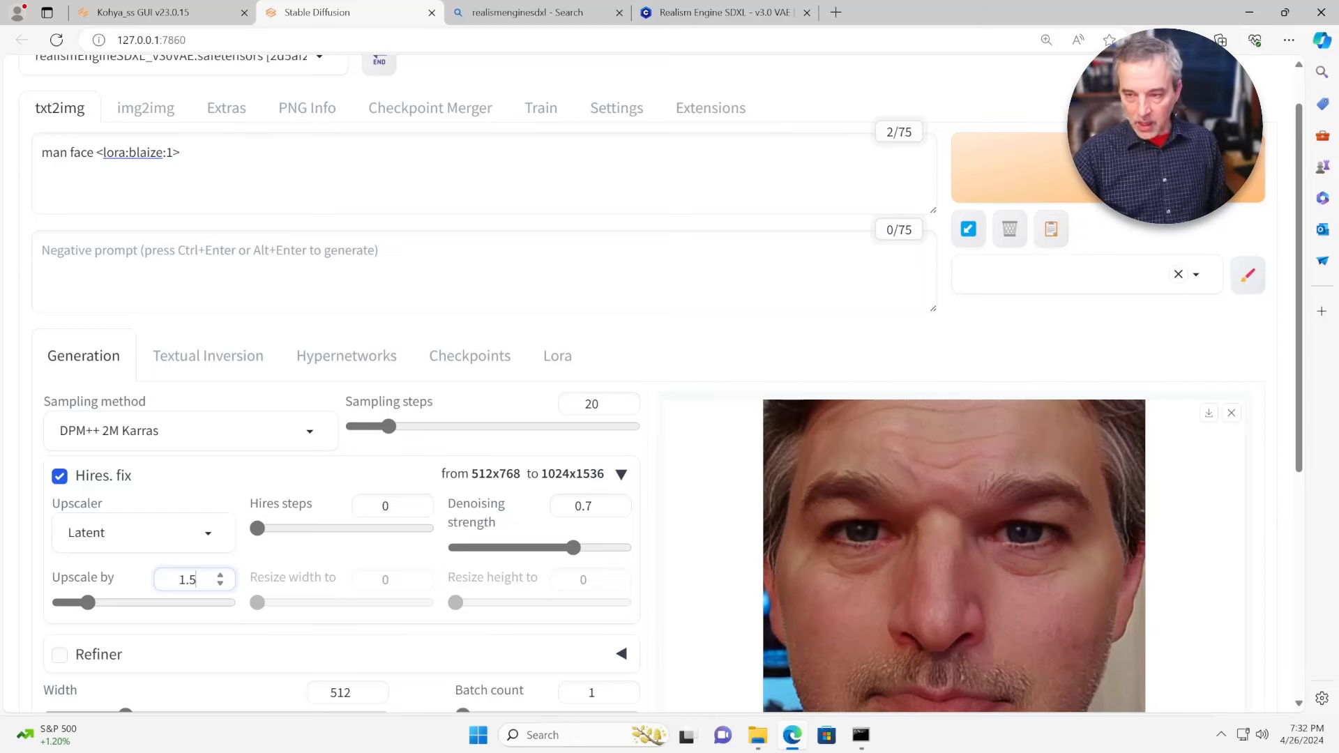
pyautogui.click(180, 152)
pyautogui.hotkey('ctrl', 'Return')
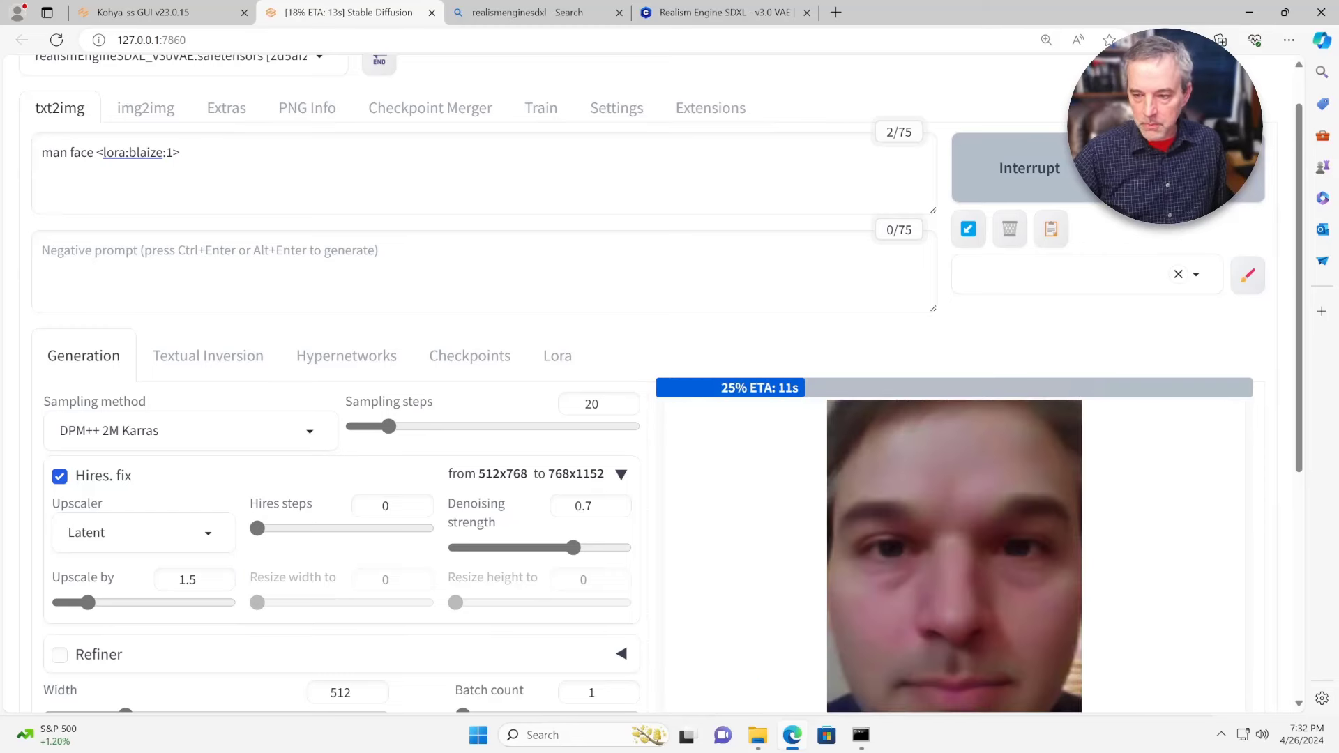
pyautogui.scroll(-1, 670, 383)
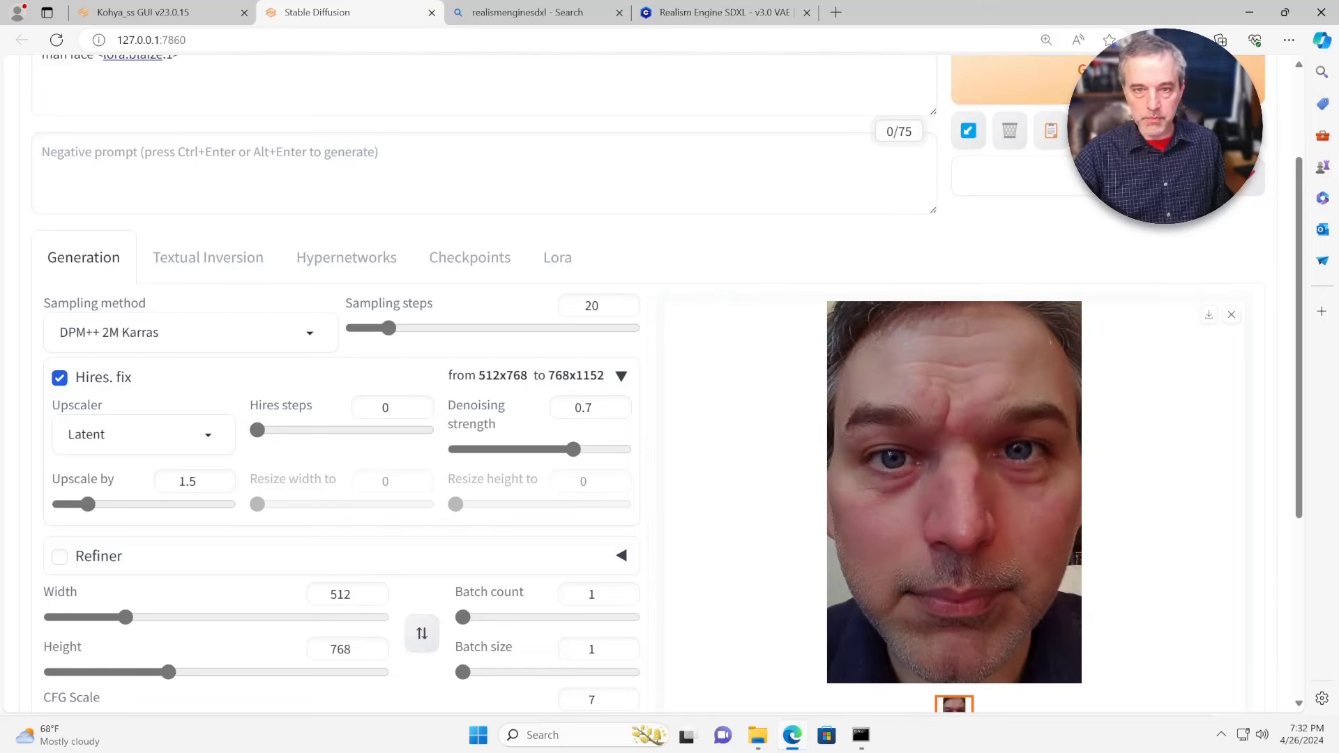
# Lower the LoRA weight in the prompt to 0.8, generate a new image and view the result.
pyautogui.scroll(2, 669, 384)
pyautogui.moveTo(174, 152); pyautogui.dragTo(166, 152)
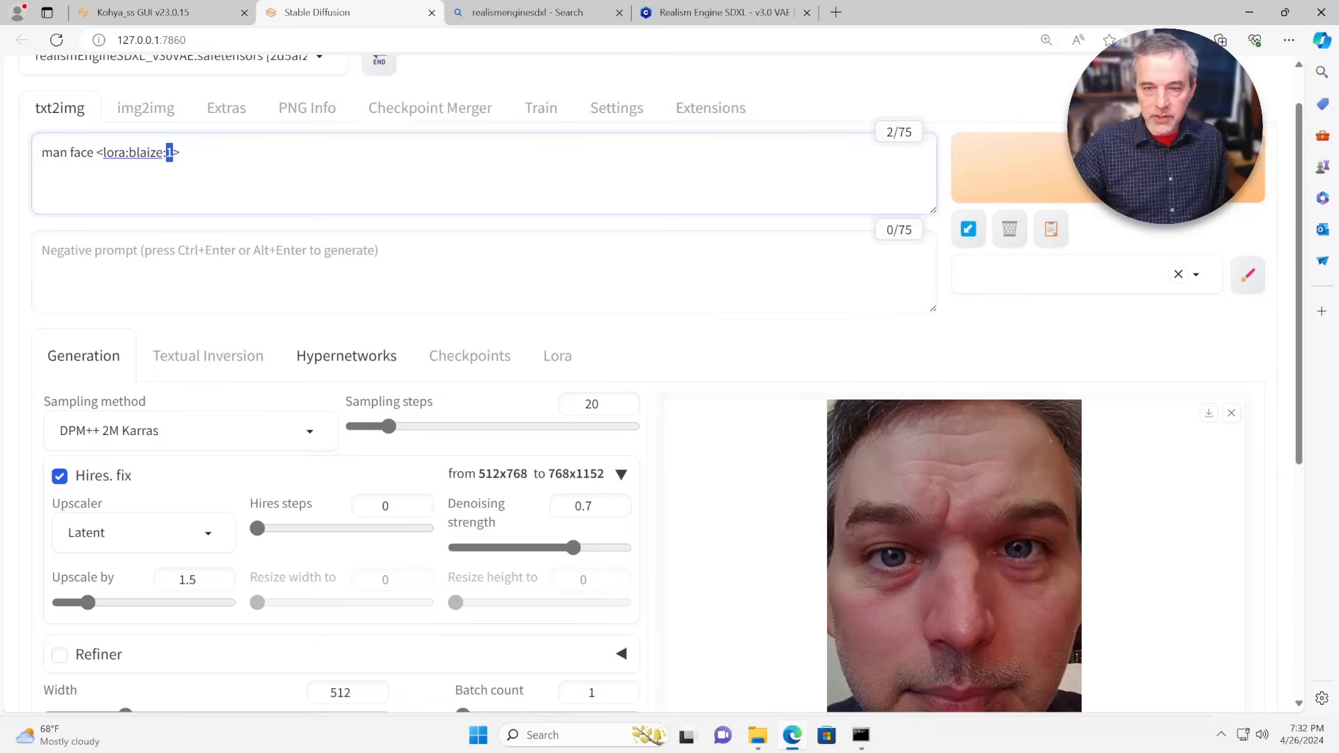
pyautogui.press('BackSpace')
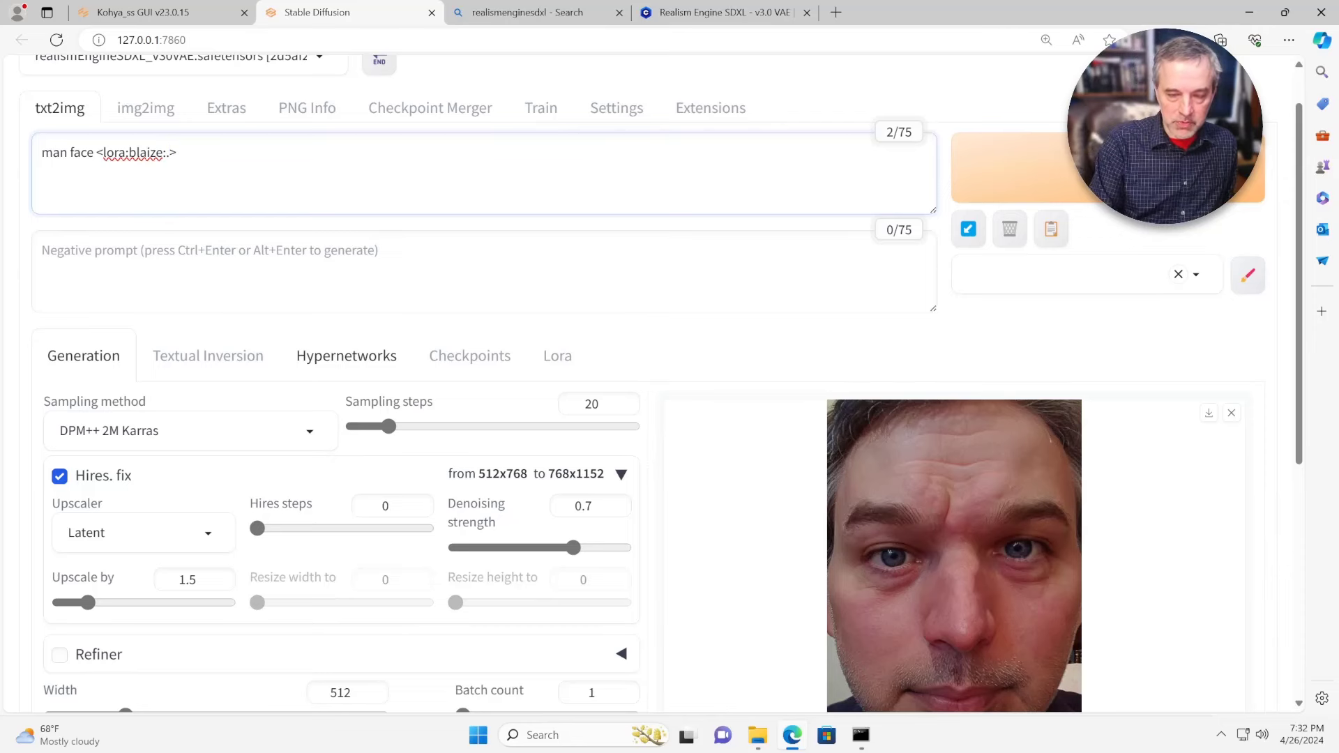
pyautogui.write('0.8')
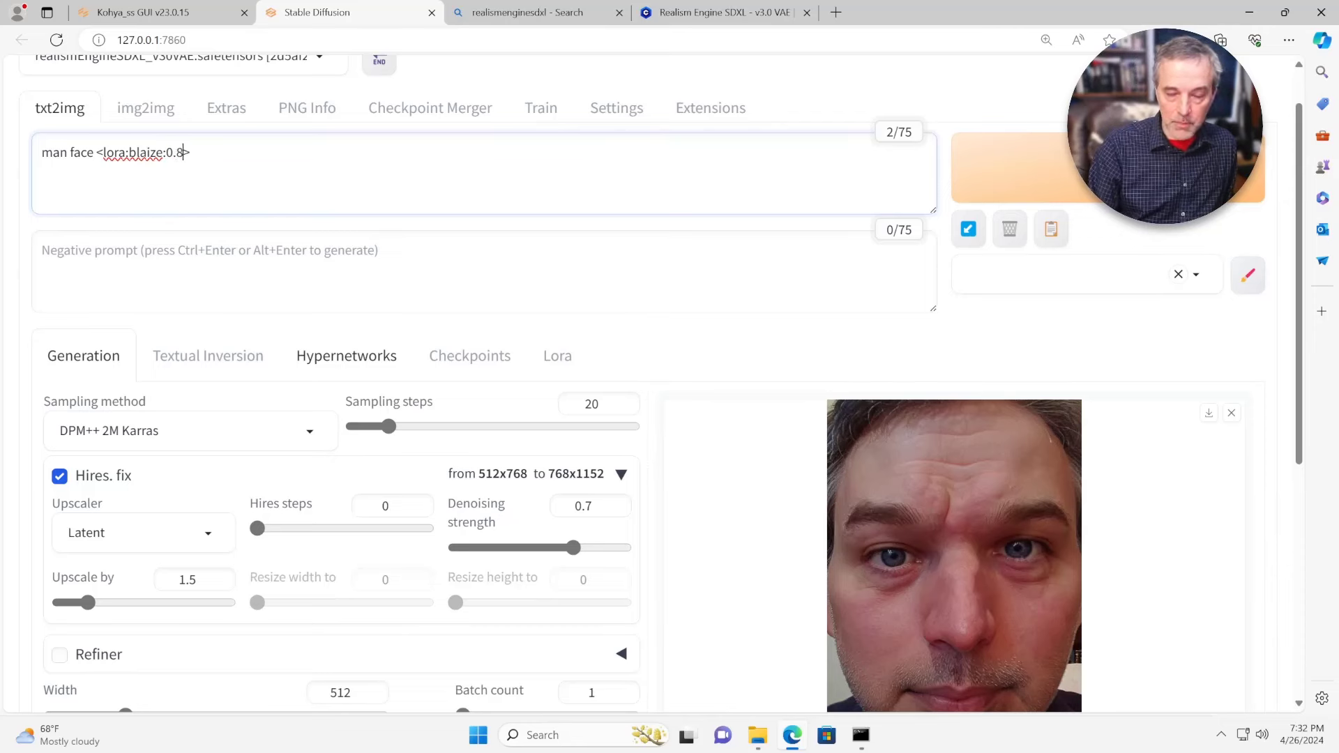
pyautogui.click(1108, 167)
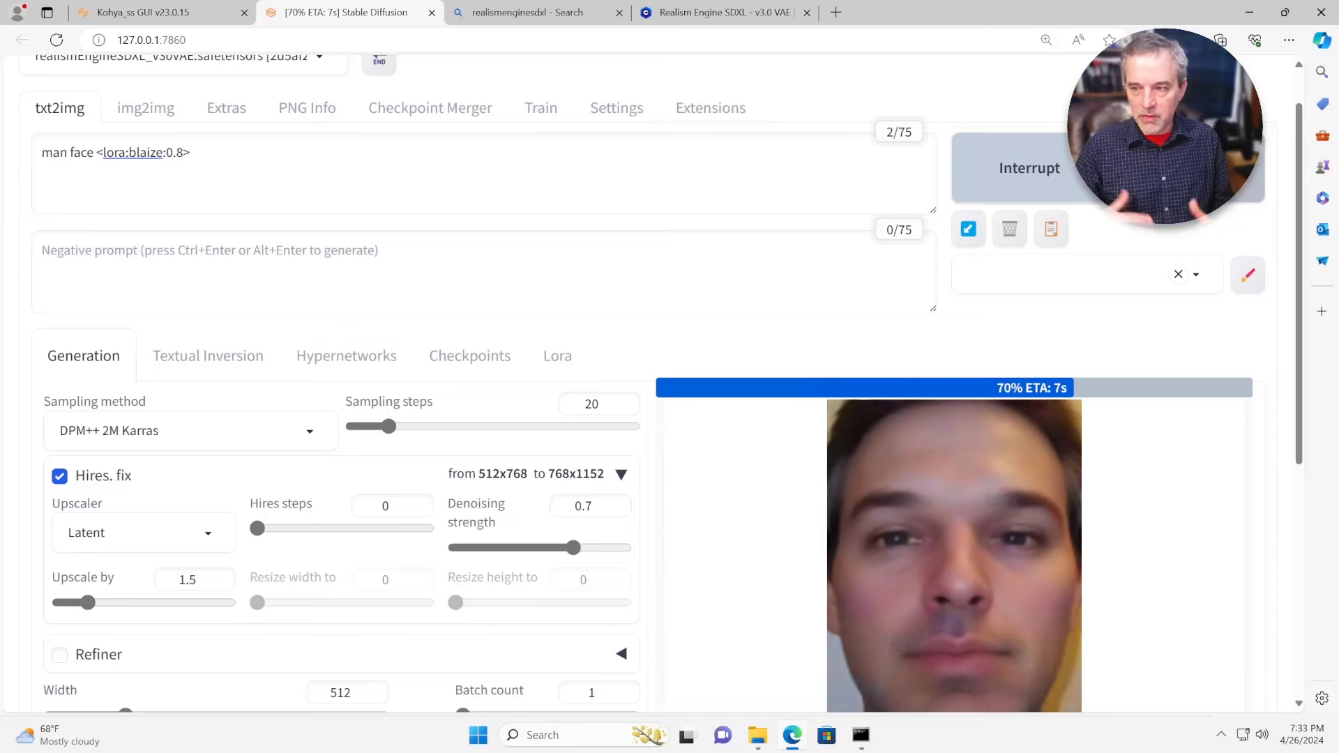
pyautogui.scroll(-1, 669, 384)
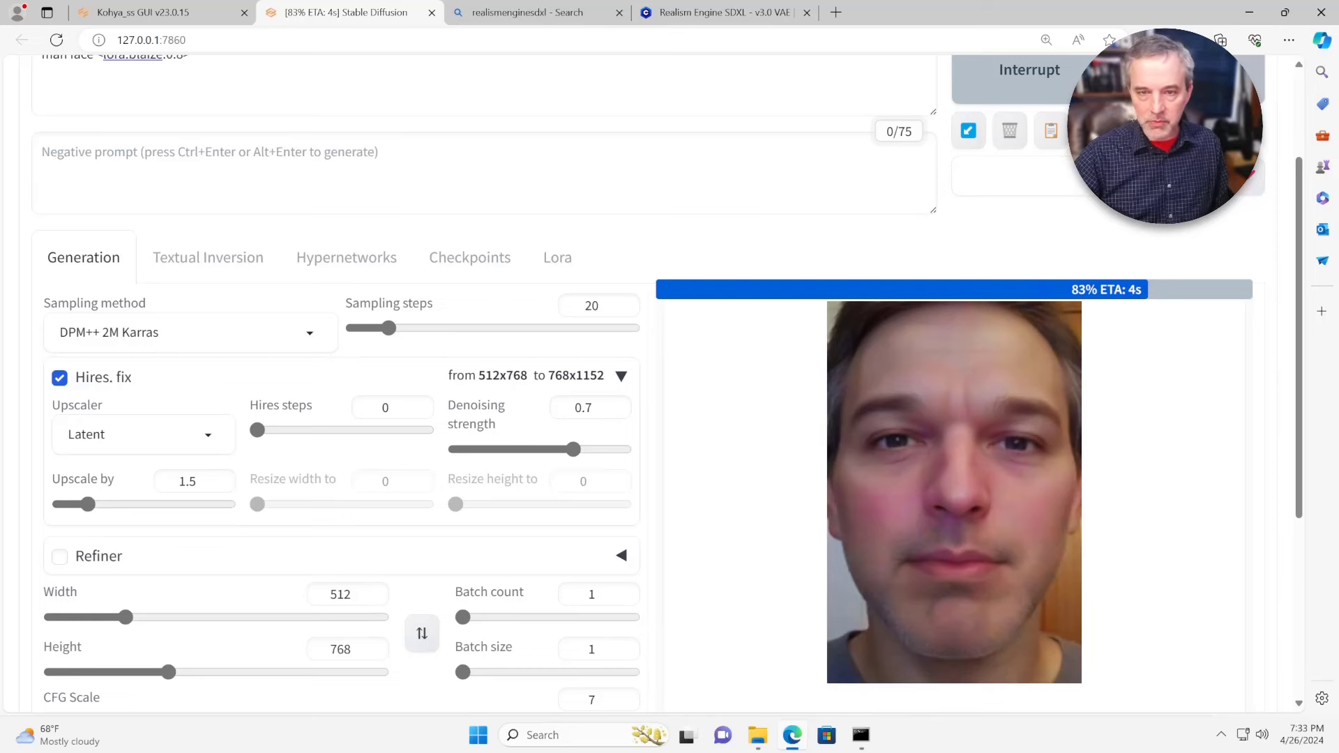
pyautogui.scroll(1, 669, 383)
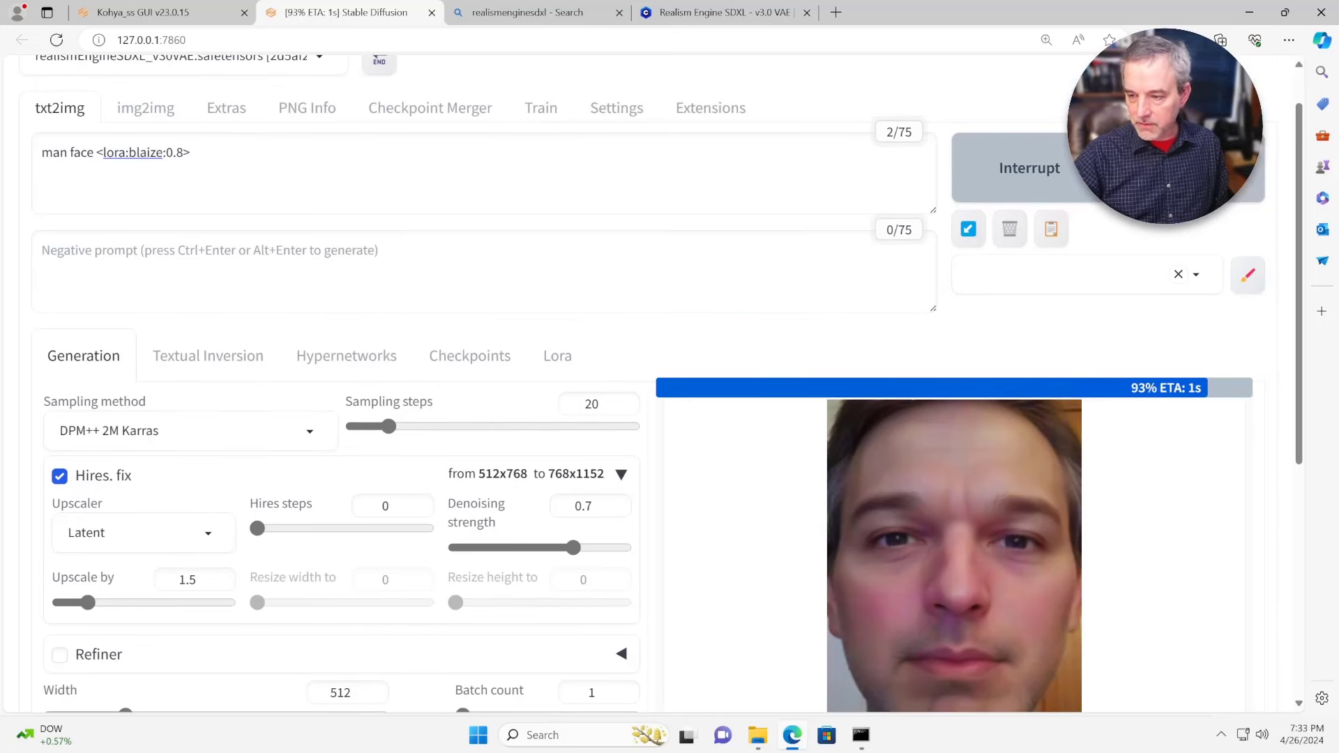
pyautogui.scroll(-1, 669, 384)
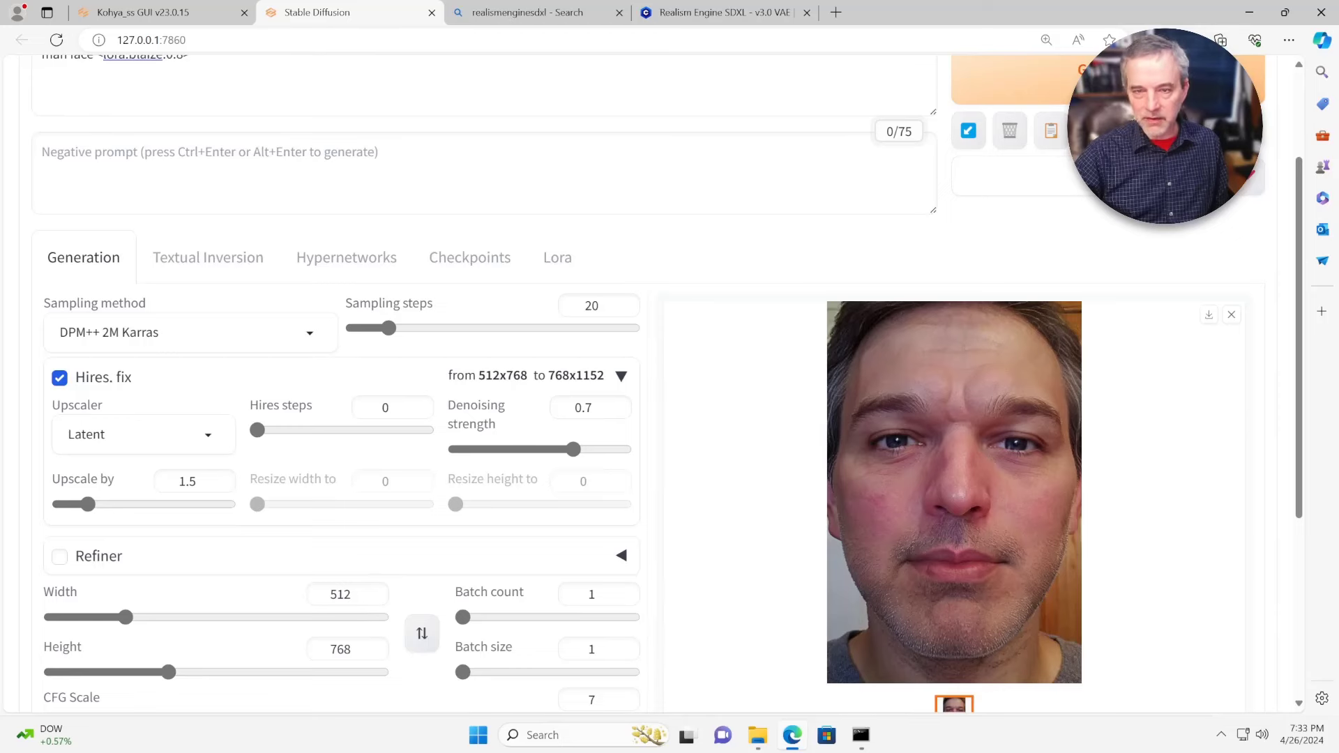
# Set the LoRA weight in the prompt to 1.0.
pyautogui.scroll(1, 669, 384)
pyautogui.moveTo(166, 152); pyautogui.dragTo(183, 152)
pyautogui.write('1.')
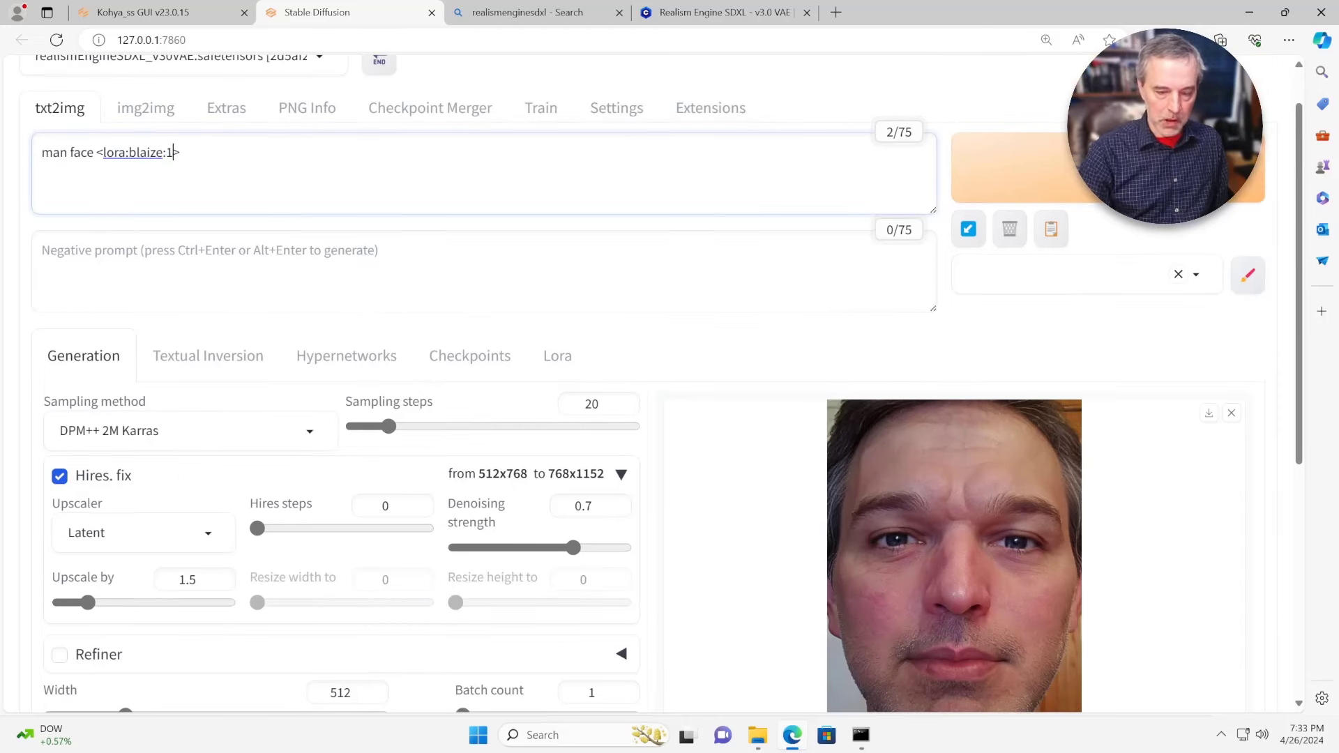
pyautogui.write('0')
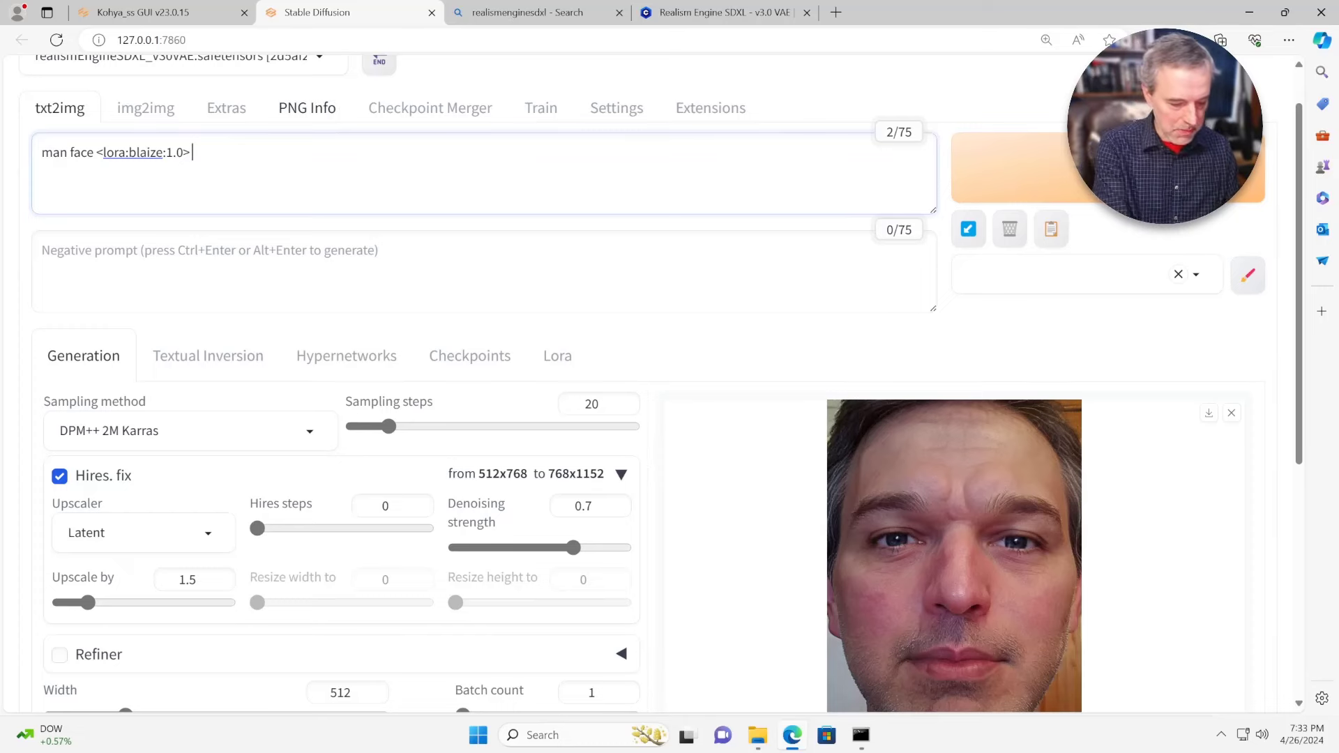
# Append "politician, suit, usa president" after the LoRA tag in the prompt and generate the image.
pyautogui.write('po')
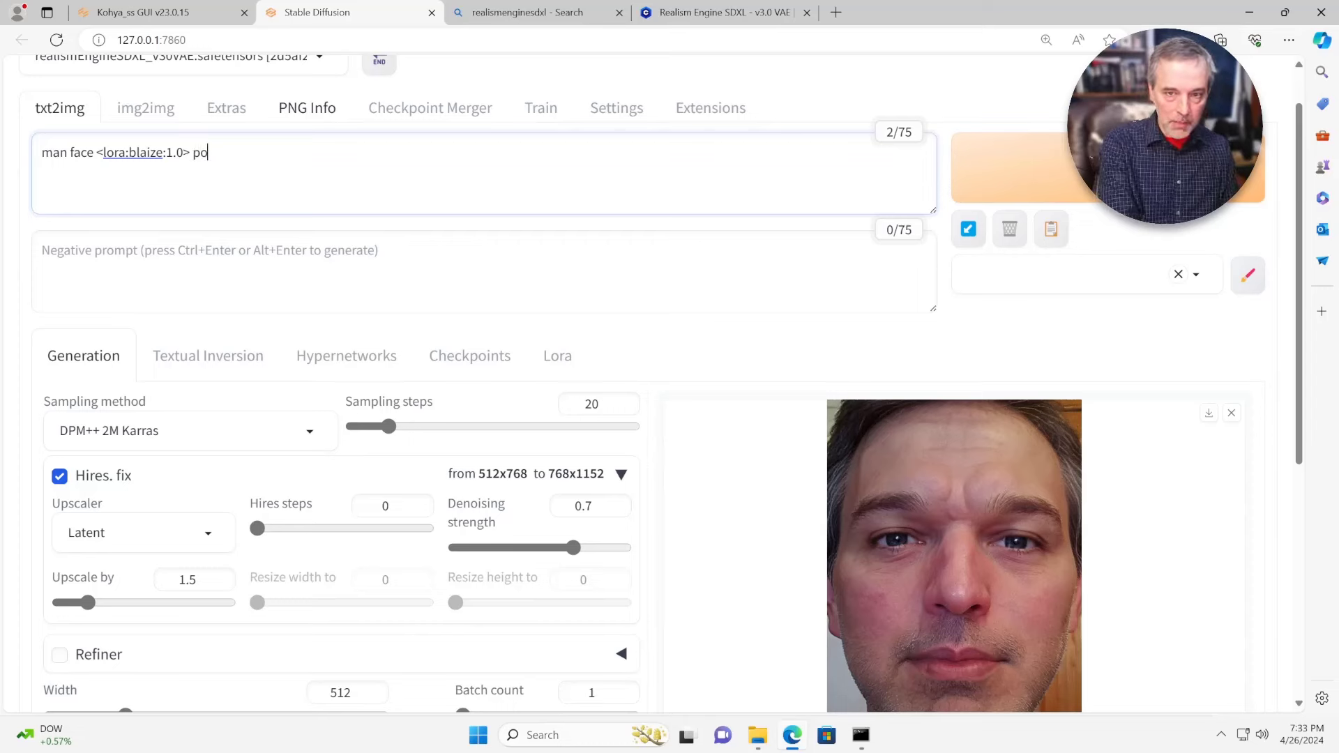
pyautogui.write('liticians')
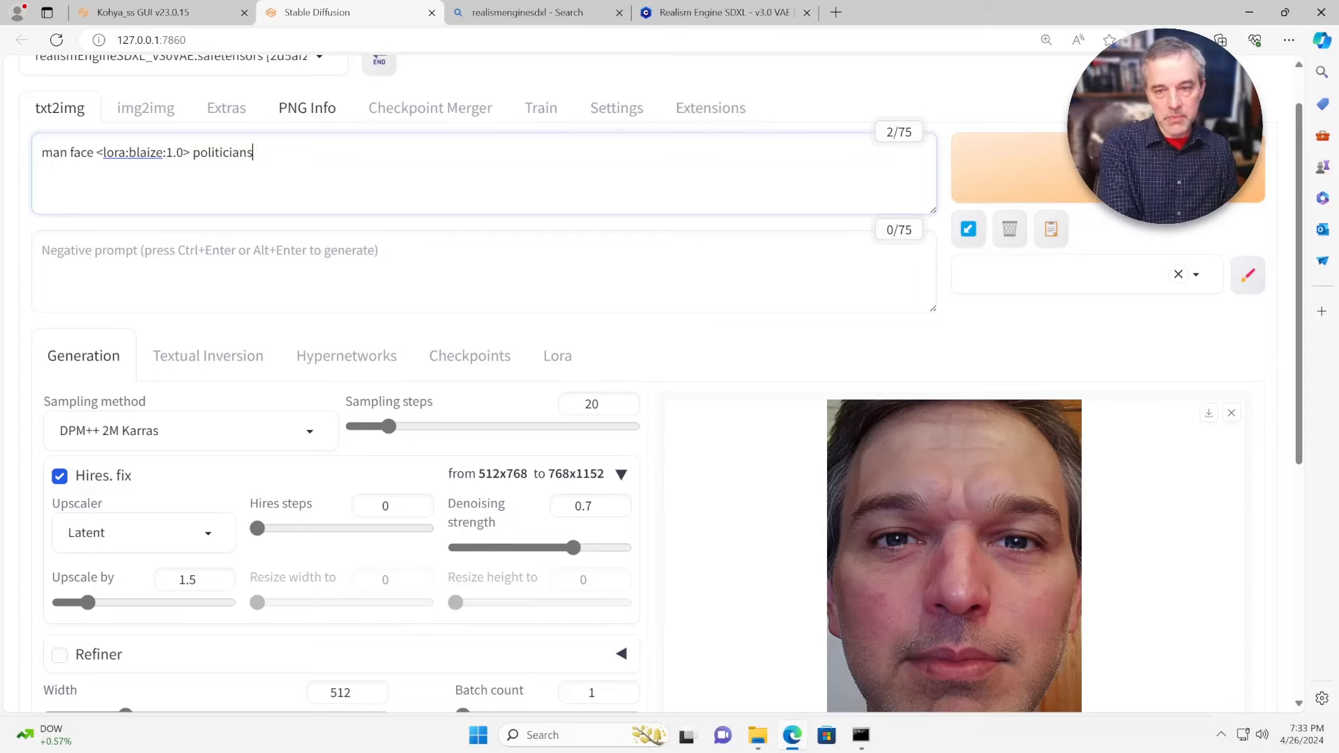
pyautogui.press('BackSpace')
pyautogui.write(', ')
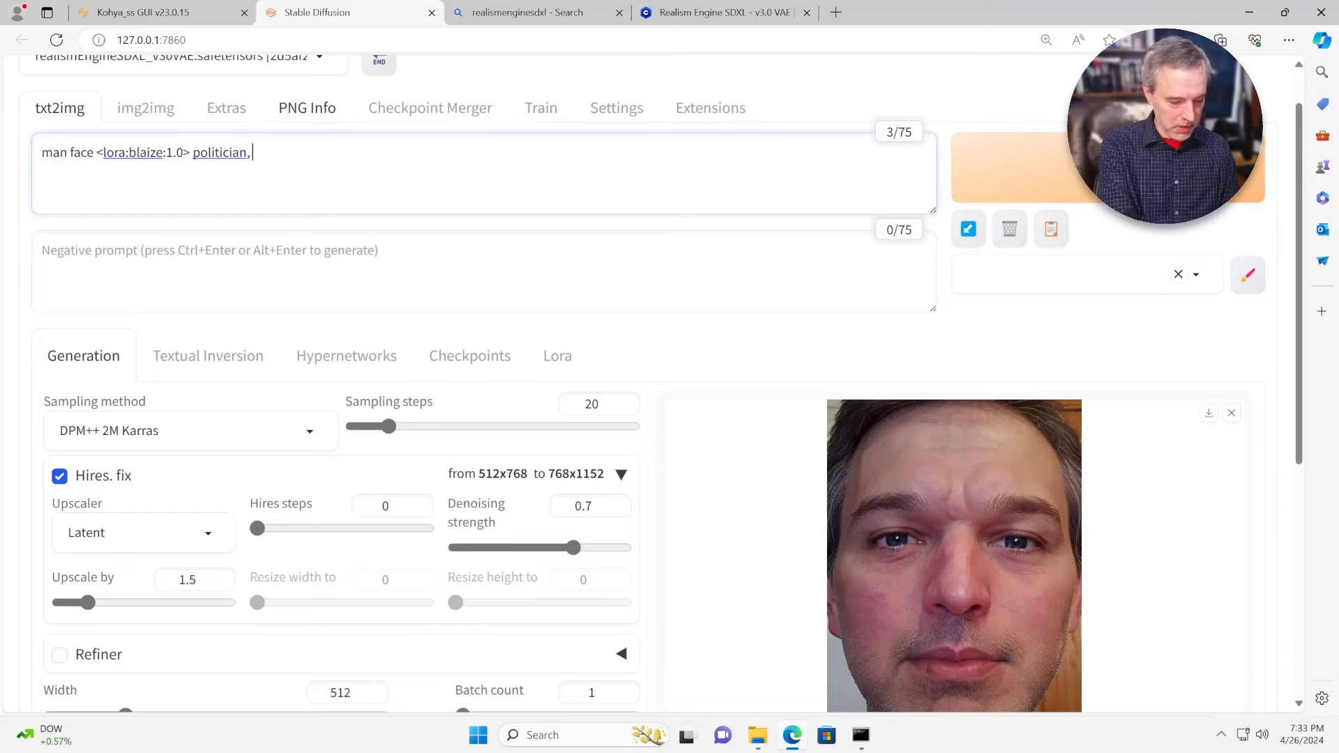
pyautogui.write('suit,')
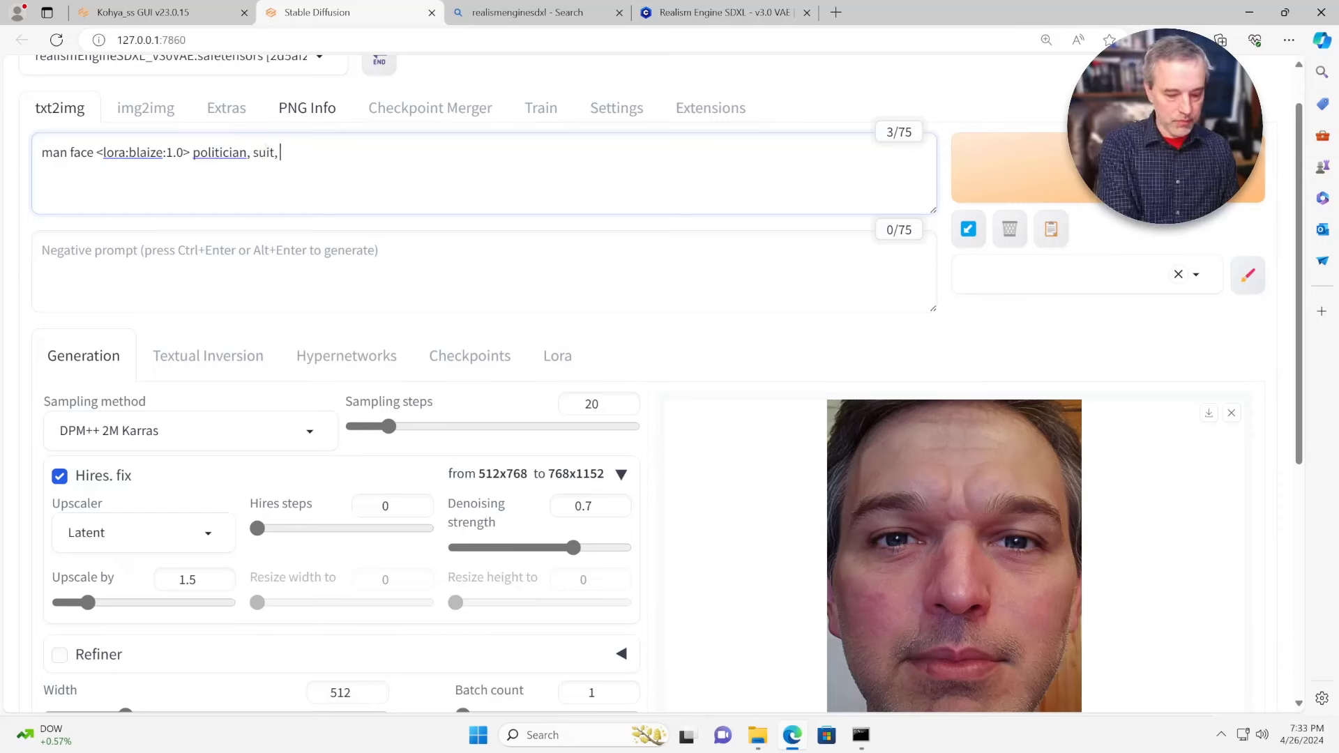
pyautogui.write(' us prs')
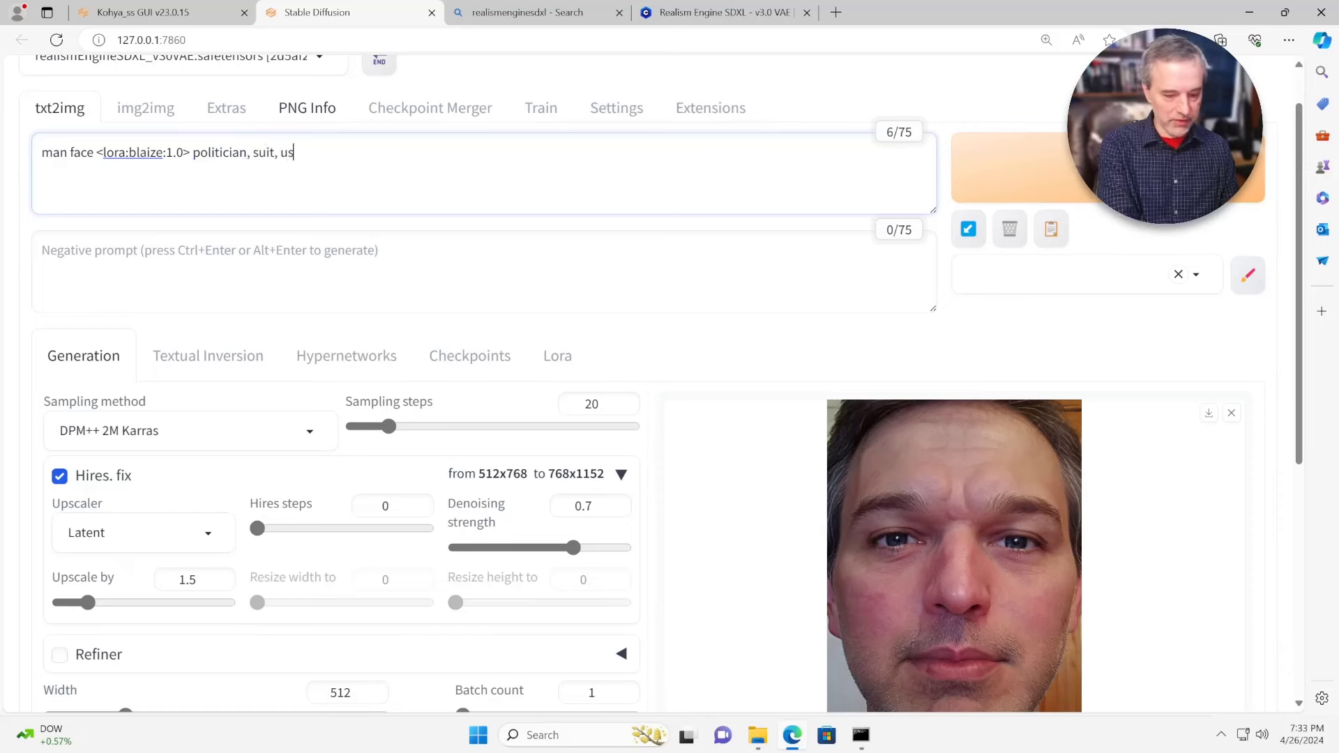
pyautogui.press('BackSpace')
pyautogui.press('BackSpace')
pyautogui.write('residents')
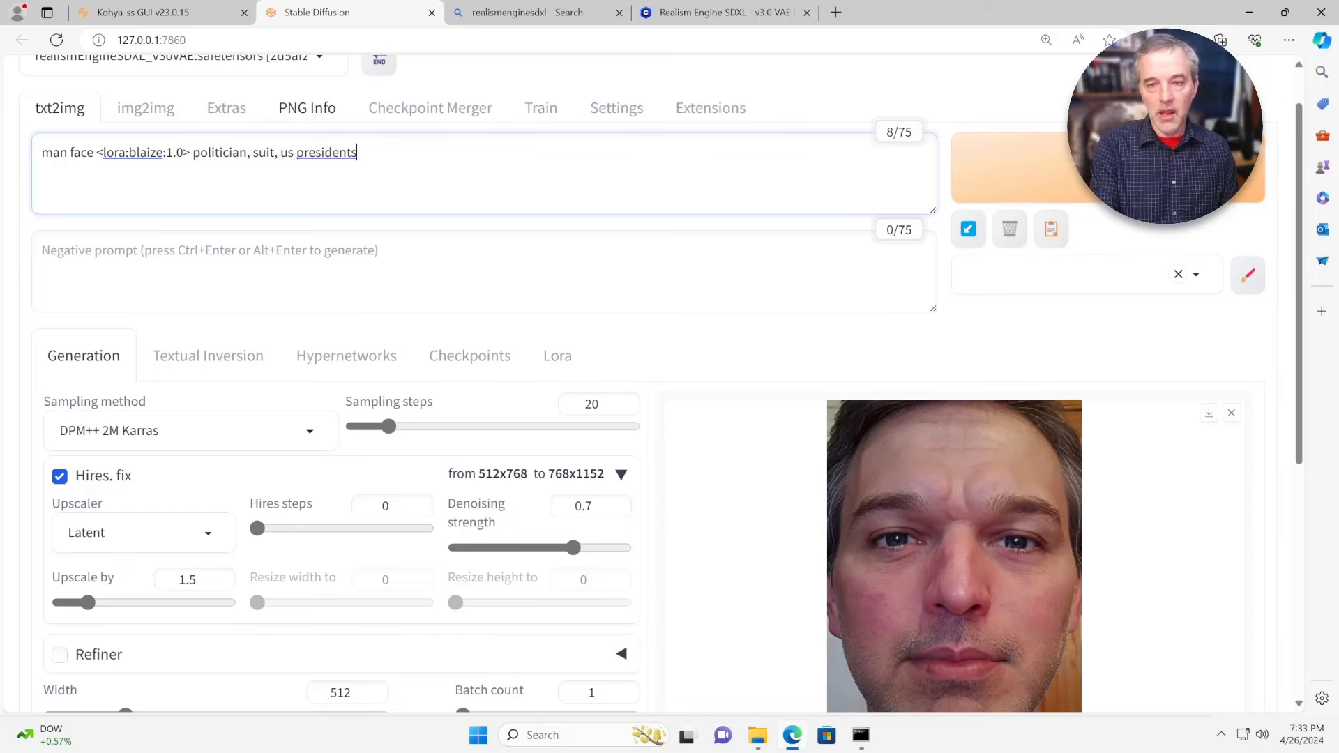
pyautogui.press('BackSpace')
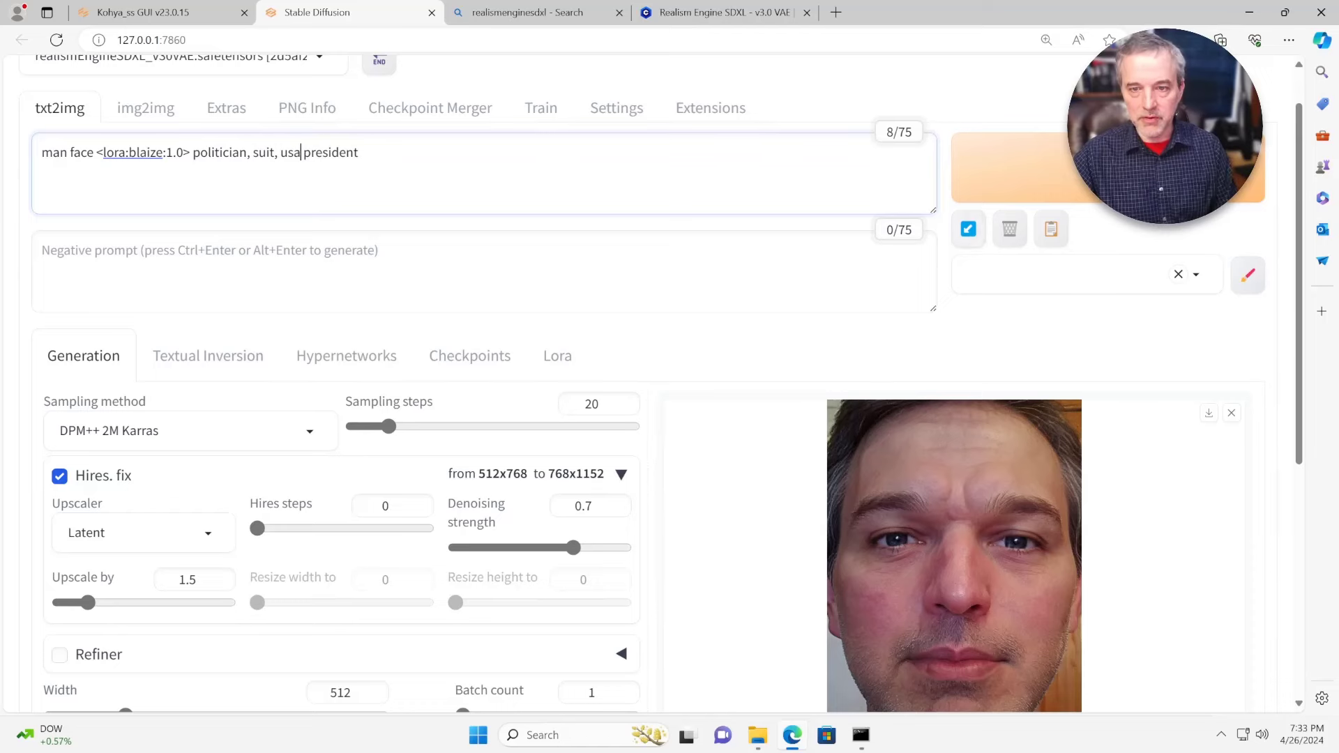
pyautogui.click(292, 152)
pyautogui.write('a')
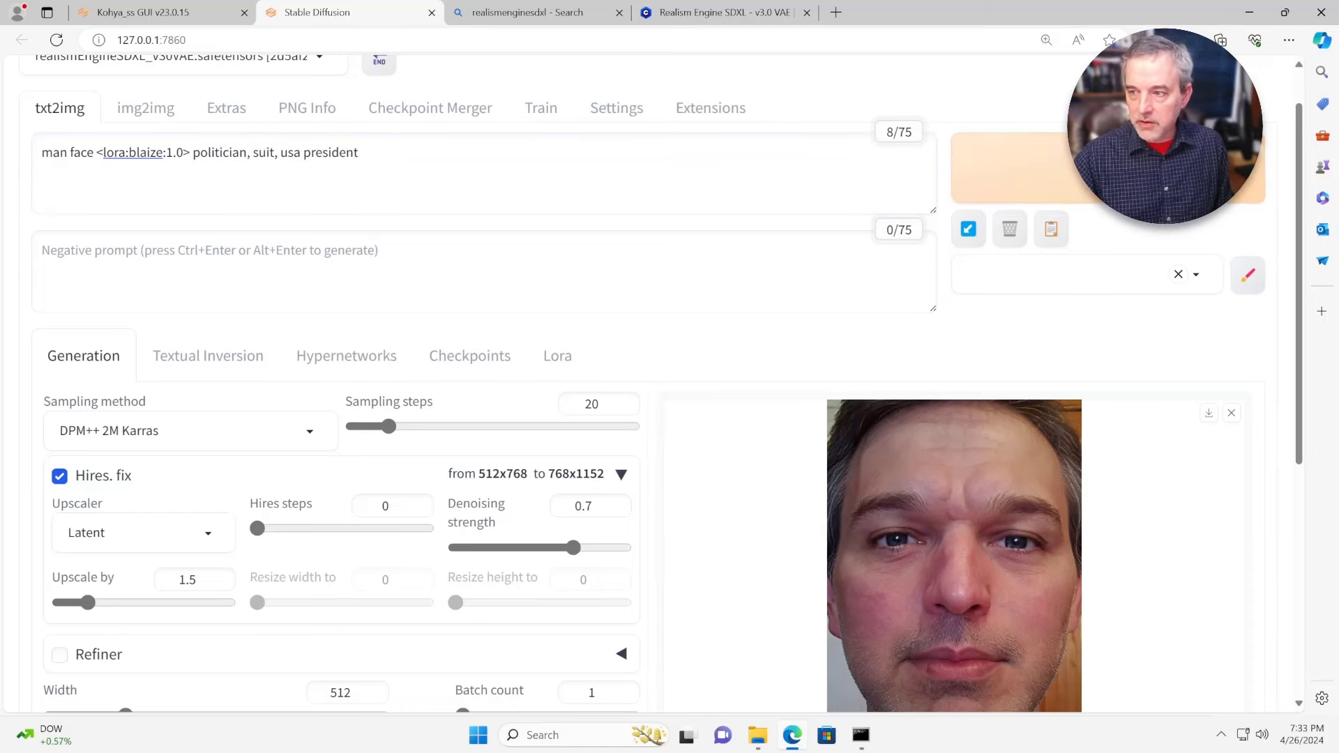
pyautogui.hotkey('ctrl', 'Return')
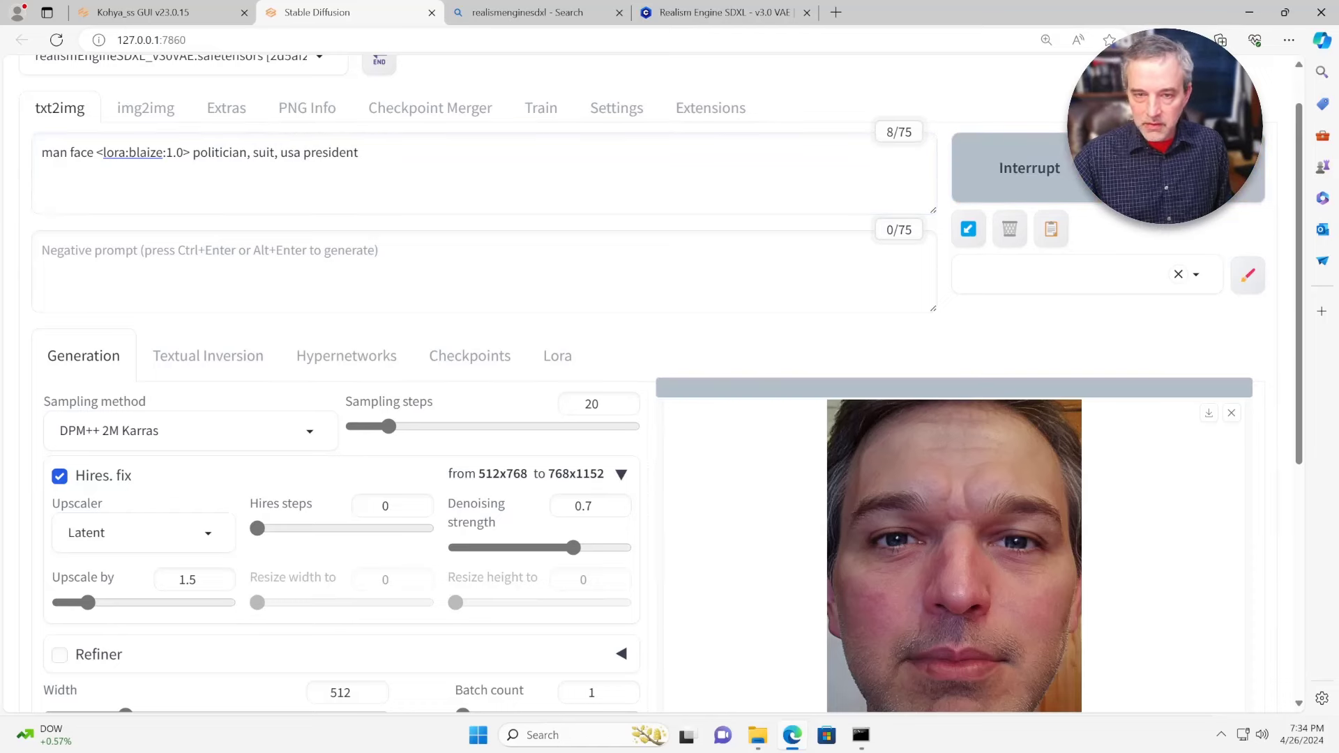
pyautogui.scroll(-1, 649, 383)
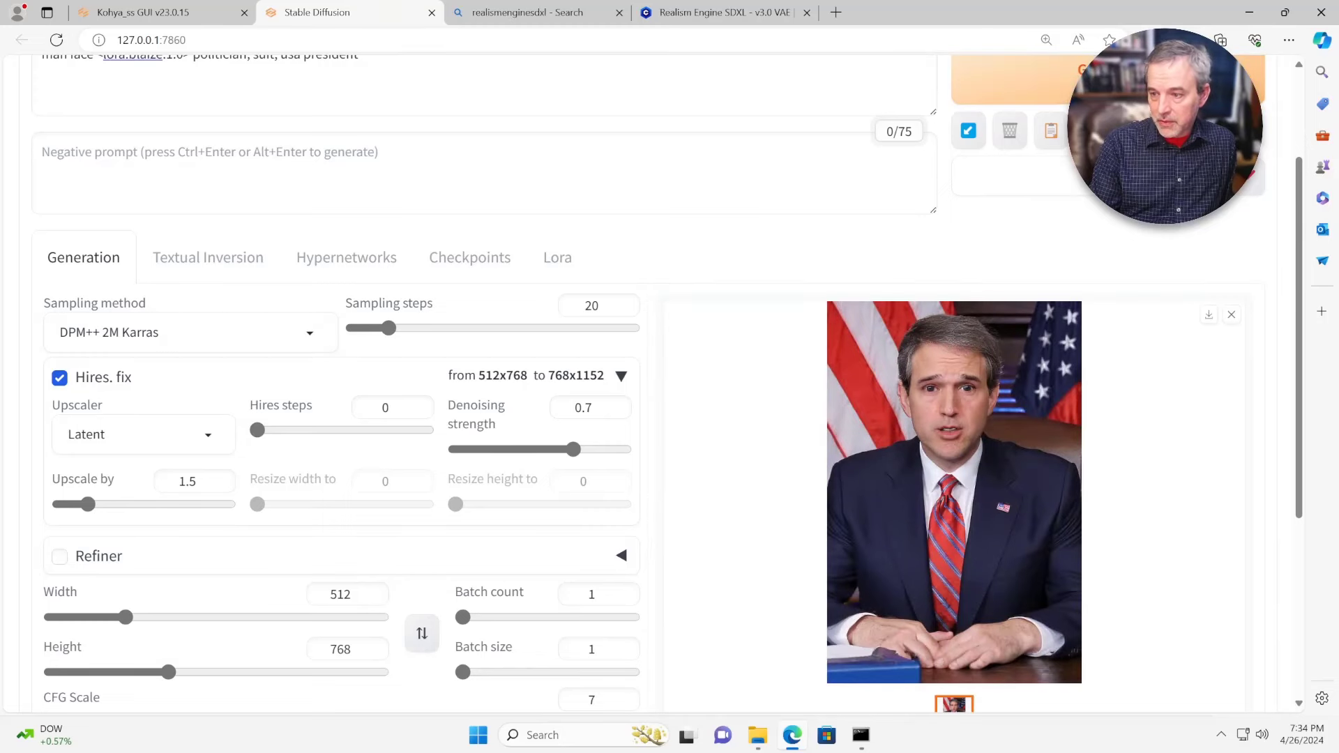
# Raise the LoRA weight in the prompt to 1.5 and generate another president portrait.
pyautogui.scroll(1, 648, 384)
pyautogui.moveTo(183, 152); pyautogui.dragTo(176, 152)
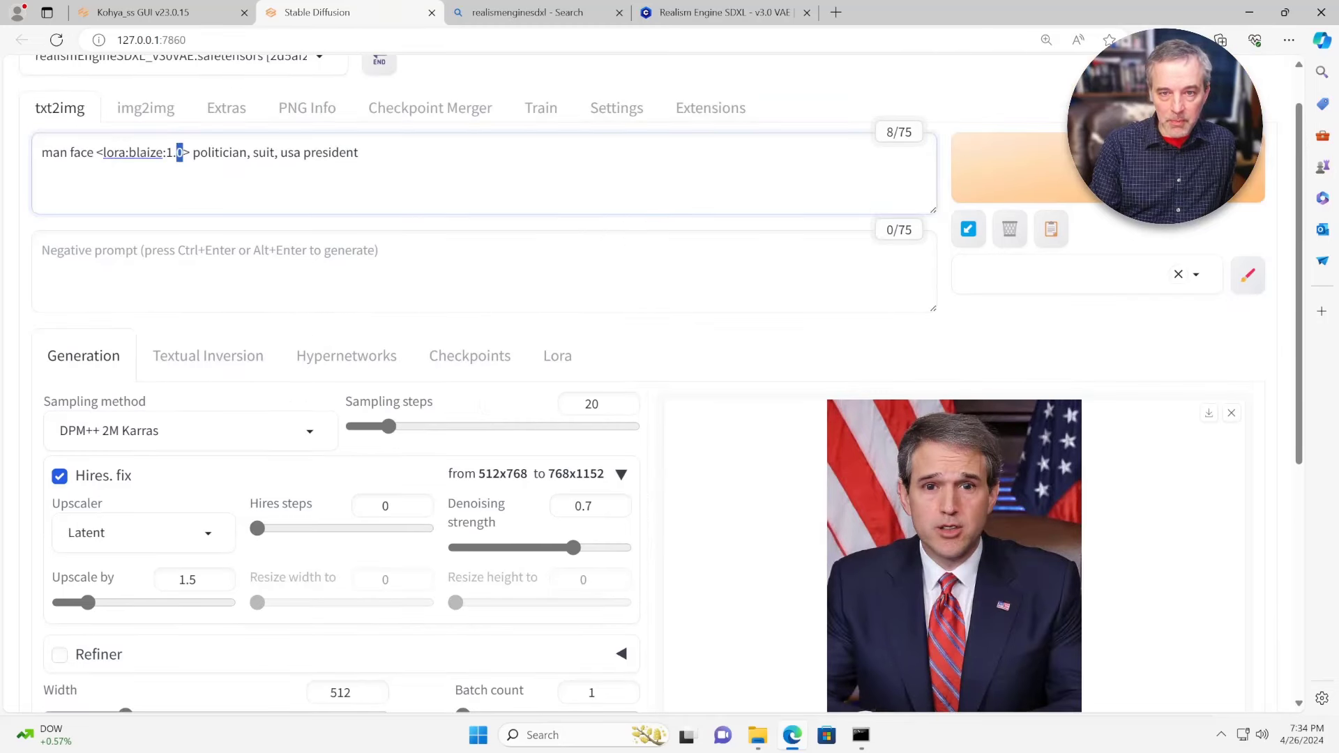
pyautogui.write('5')
pyautogui.hotkey('ctrl', 'Return')
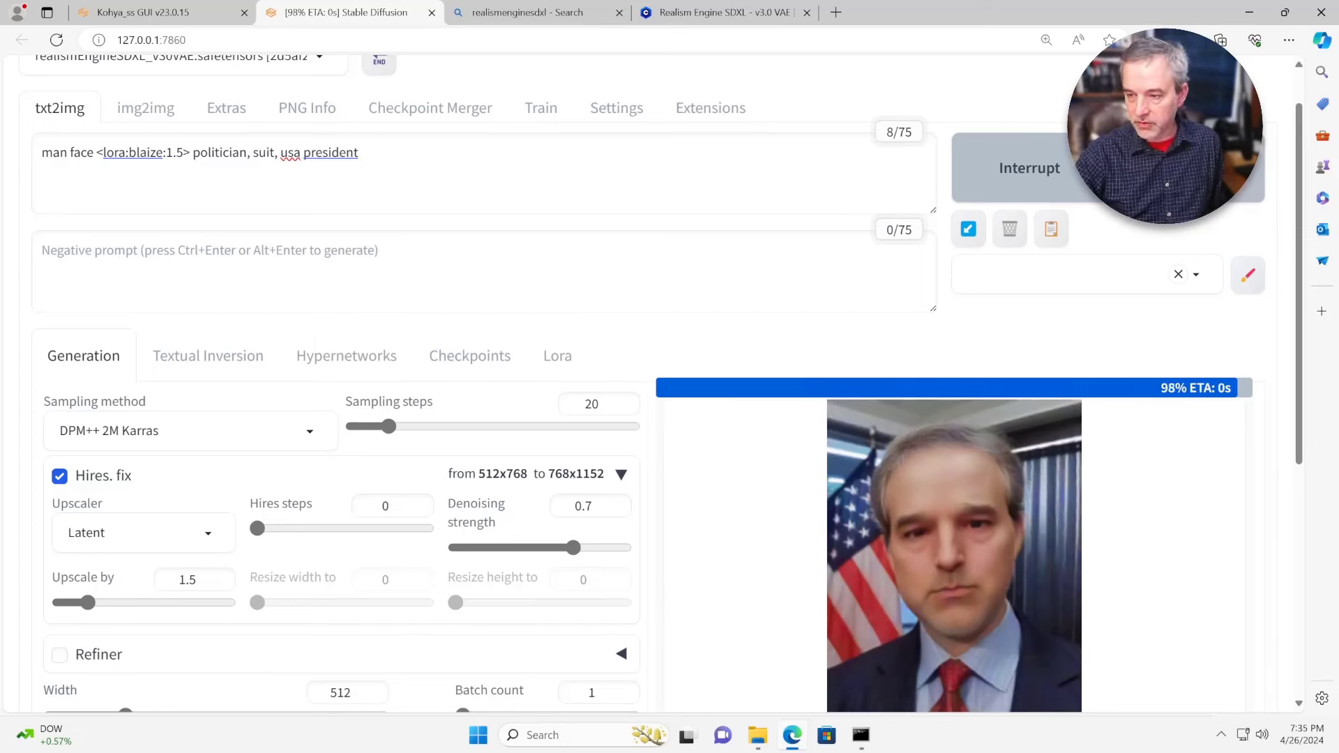
pyautogui.scroll(-1, 669, 383)
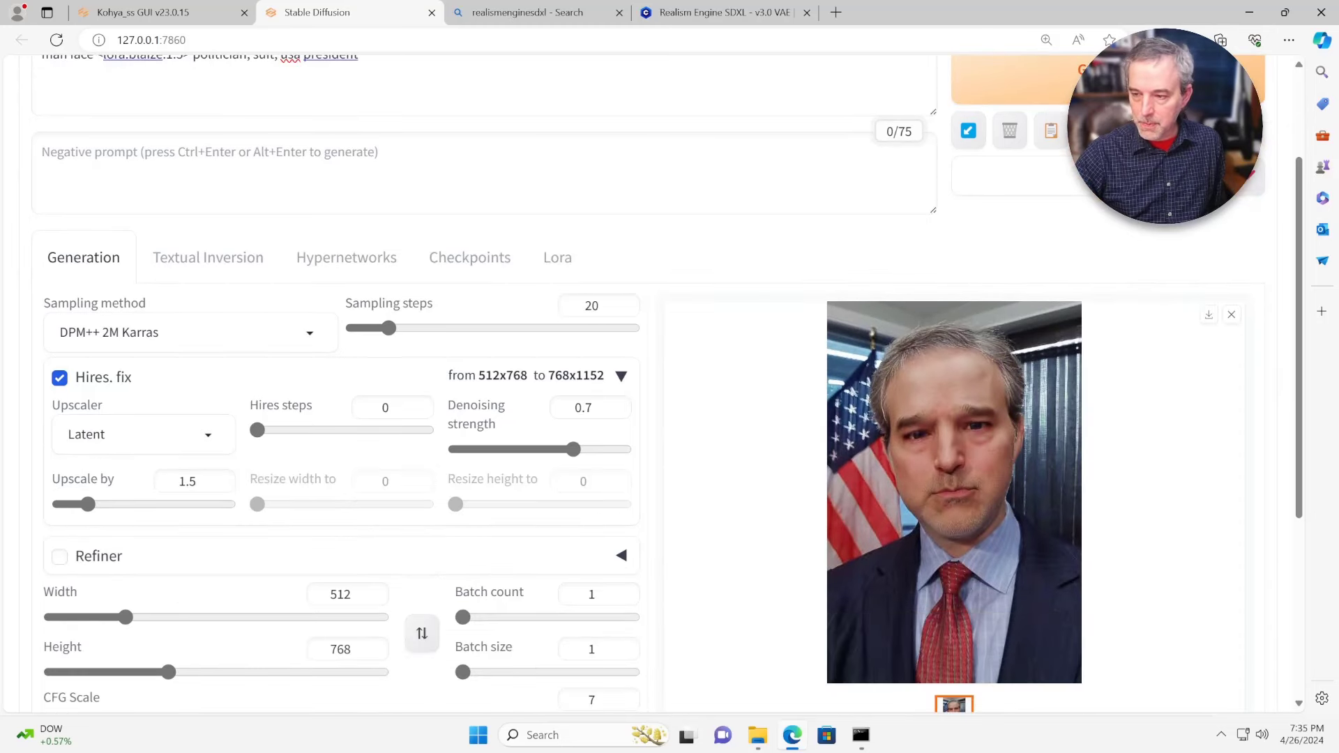
# Set the LoRA weight in the prompt to 1.3 and generate the president portrait again.
pyautogui.scroll(1, 670, 383)
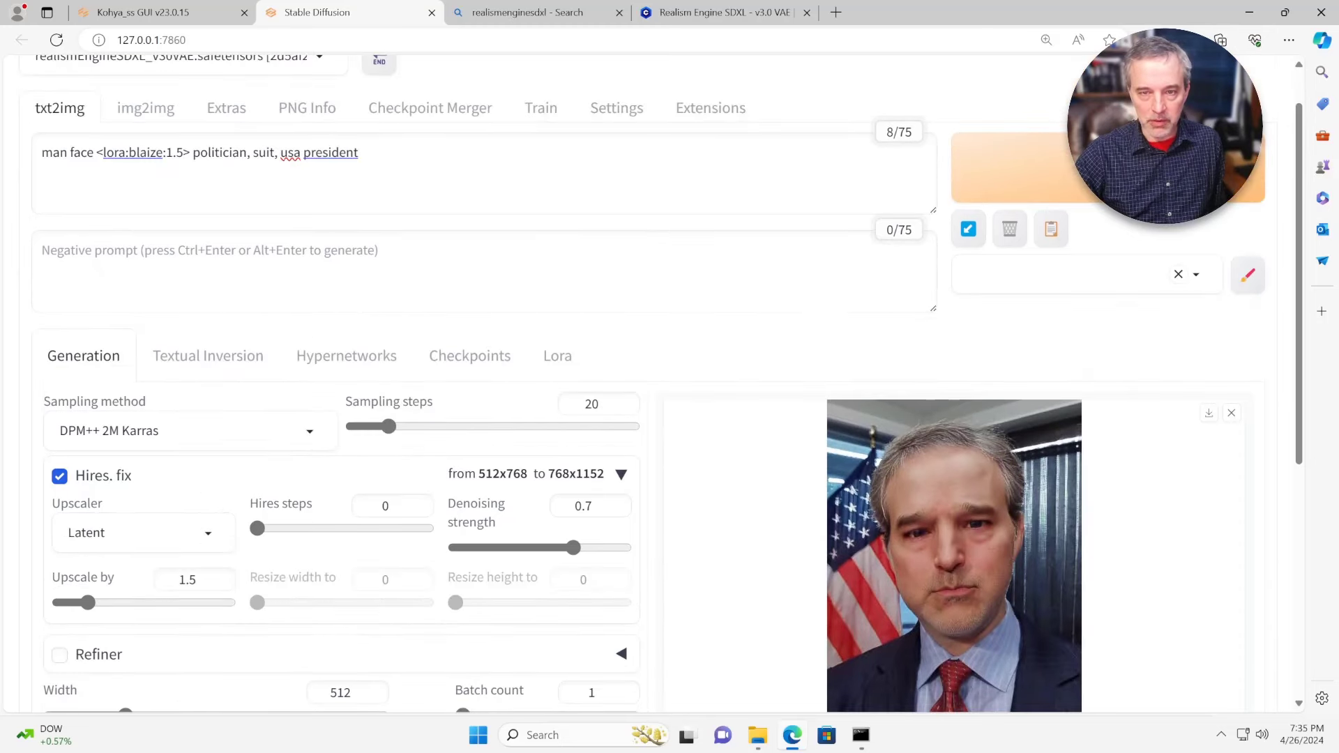
pyautogui.moveTo(176, 153); pyautogui.dragTo(183, 152)
pyautogui.write('3')
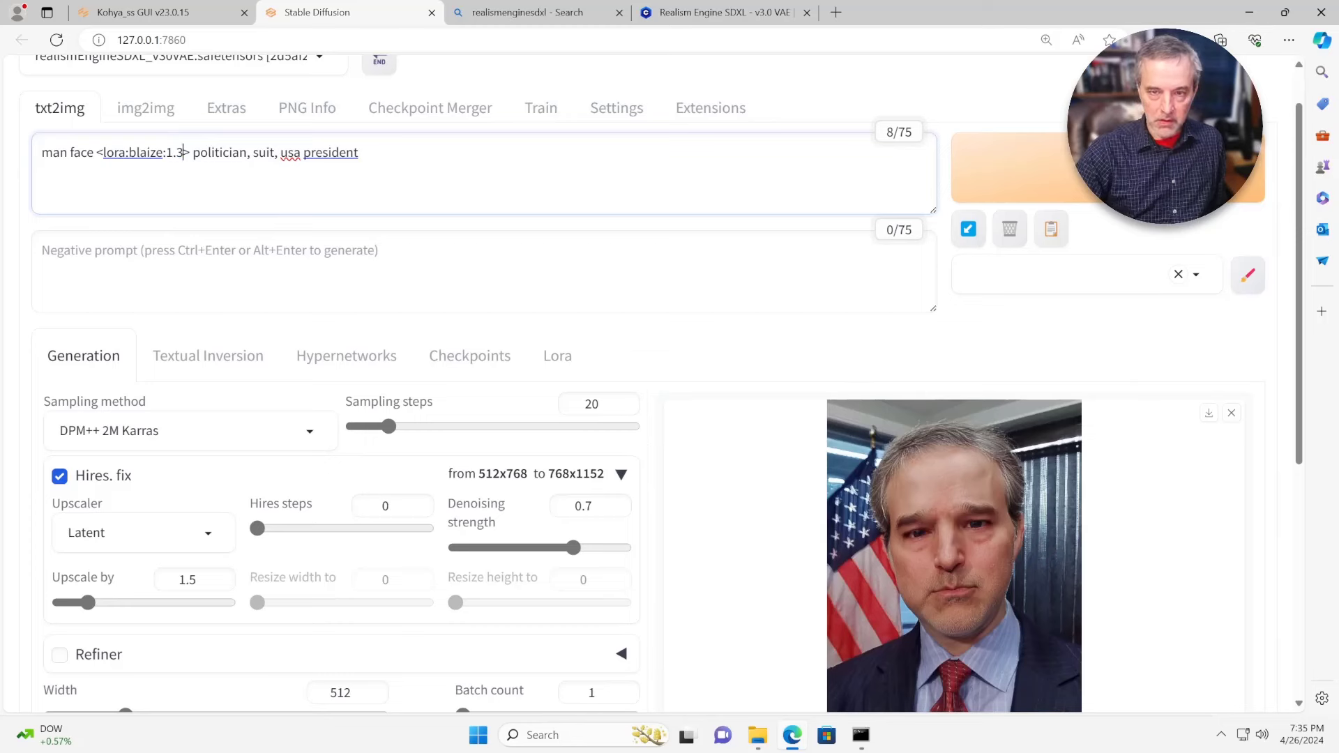
pyautogui.hotkey('ctrl', 'Return')
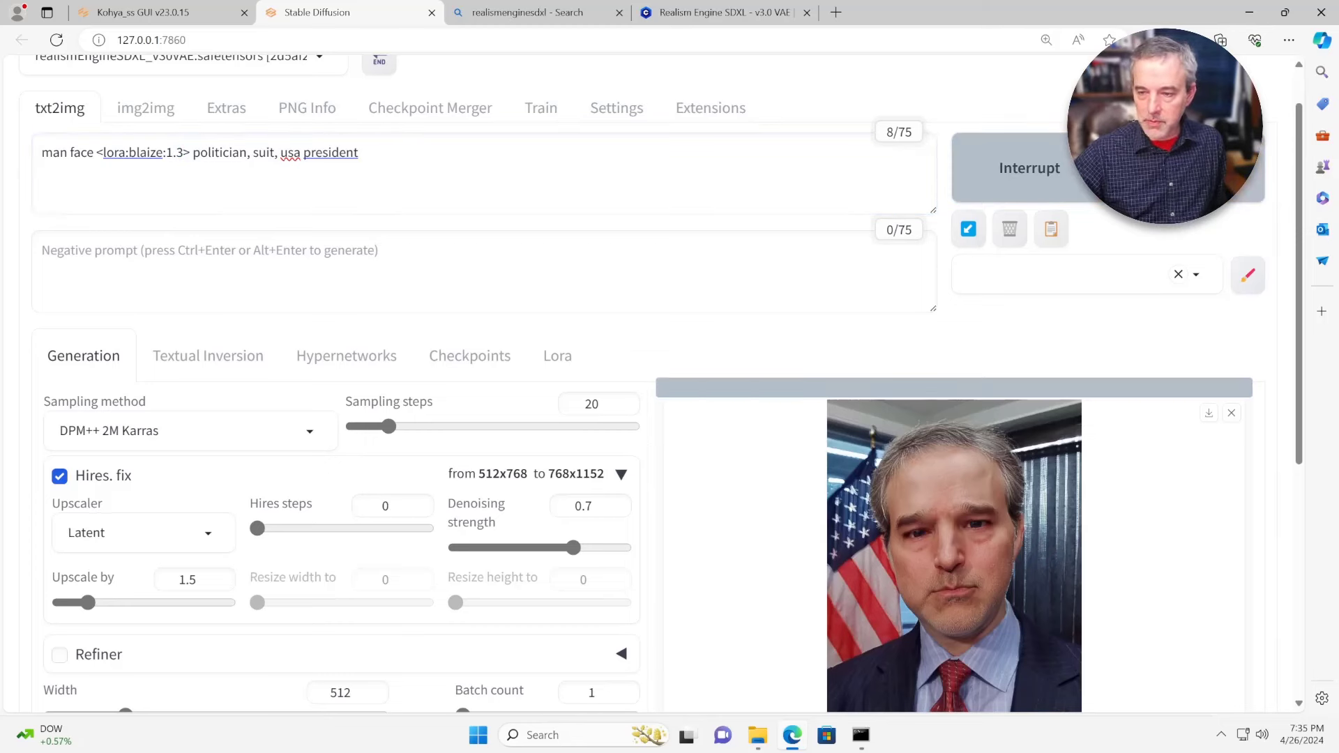
pyautogui.scroll(-1, 669, 383)
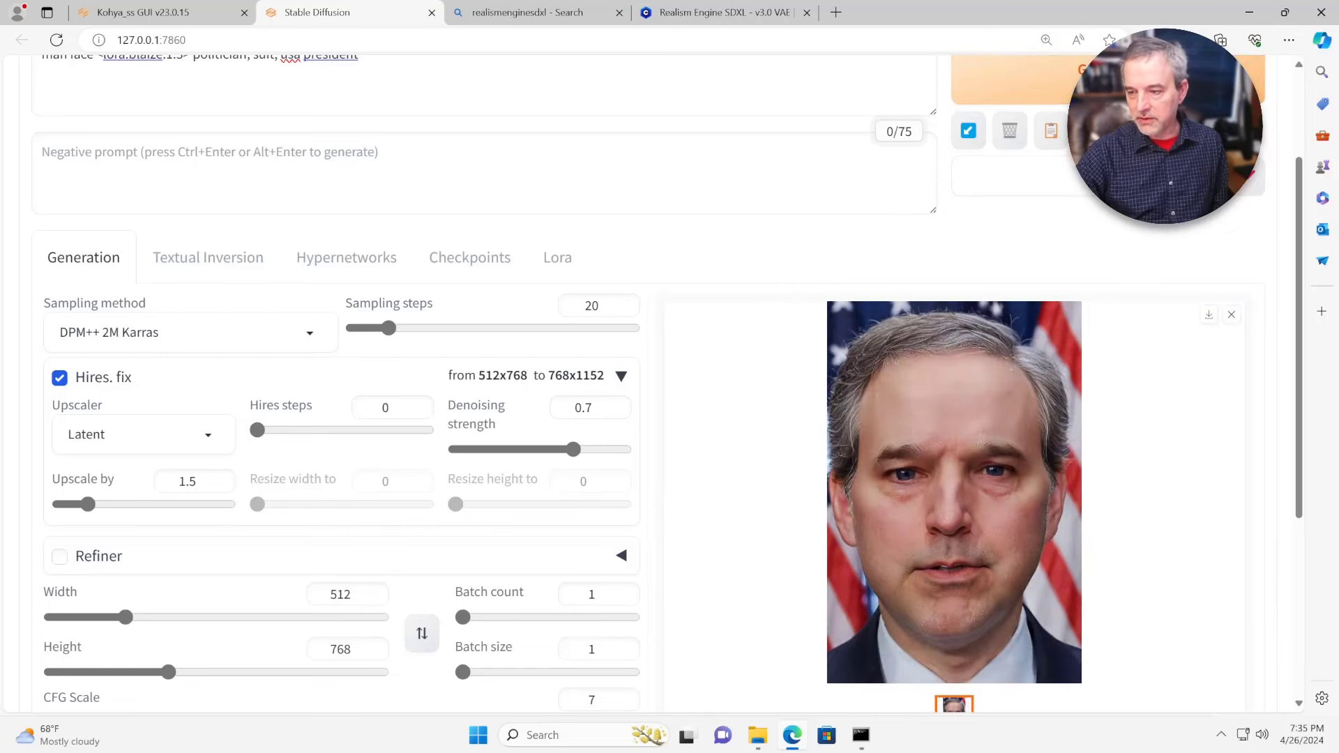
# Inspect the generated portrait in the full-size viewer, close it and return to the prompt.
pyautogui.click(953, 492)
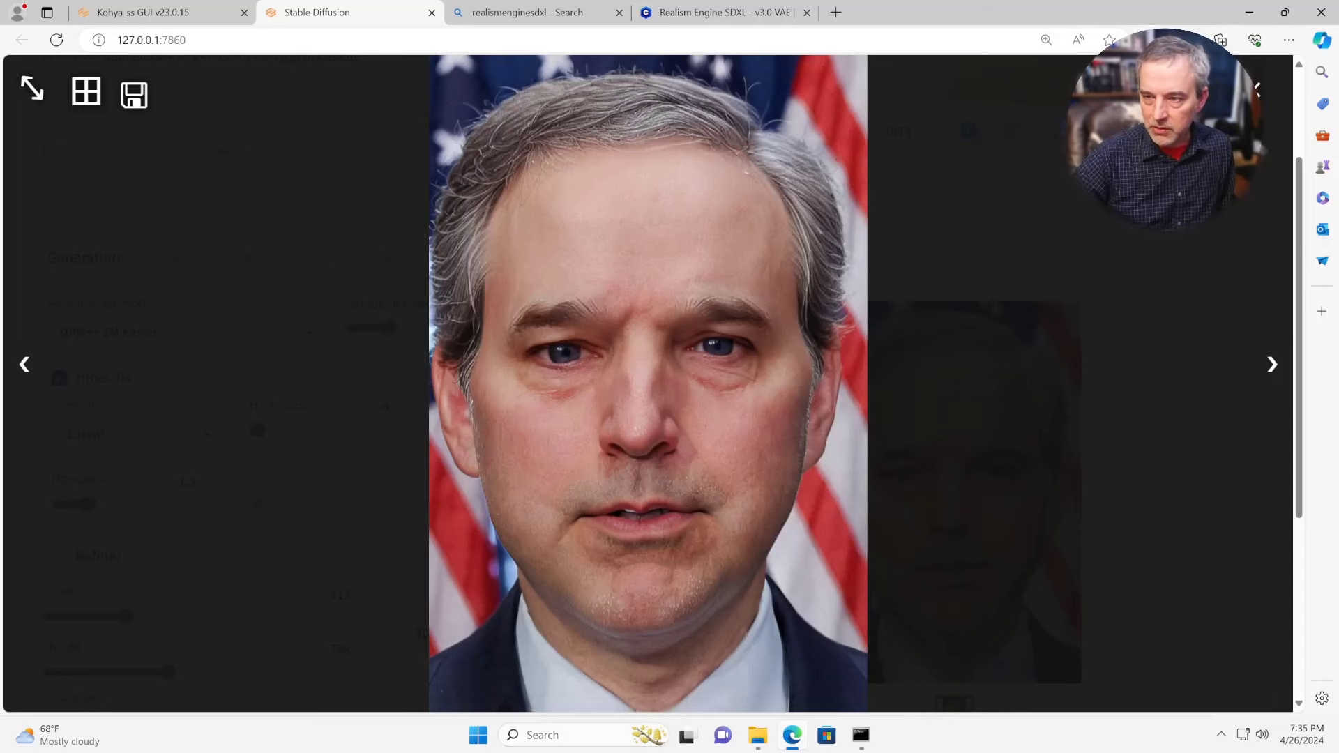
pyautogui.press('Escape')
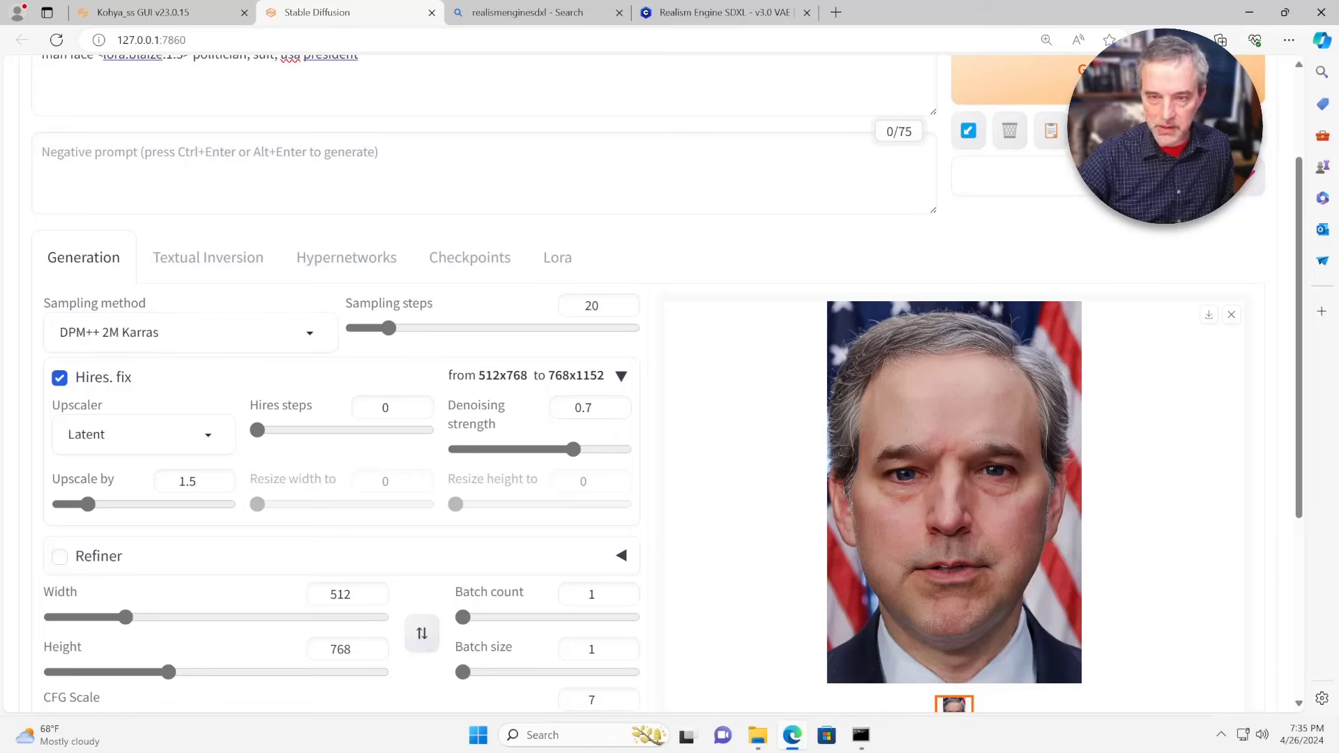
pyautogui.scroll(2, 669, 377)
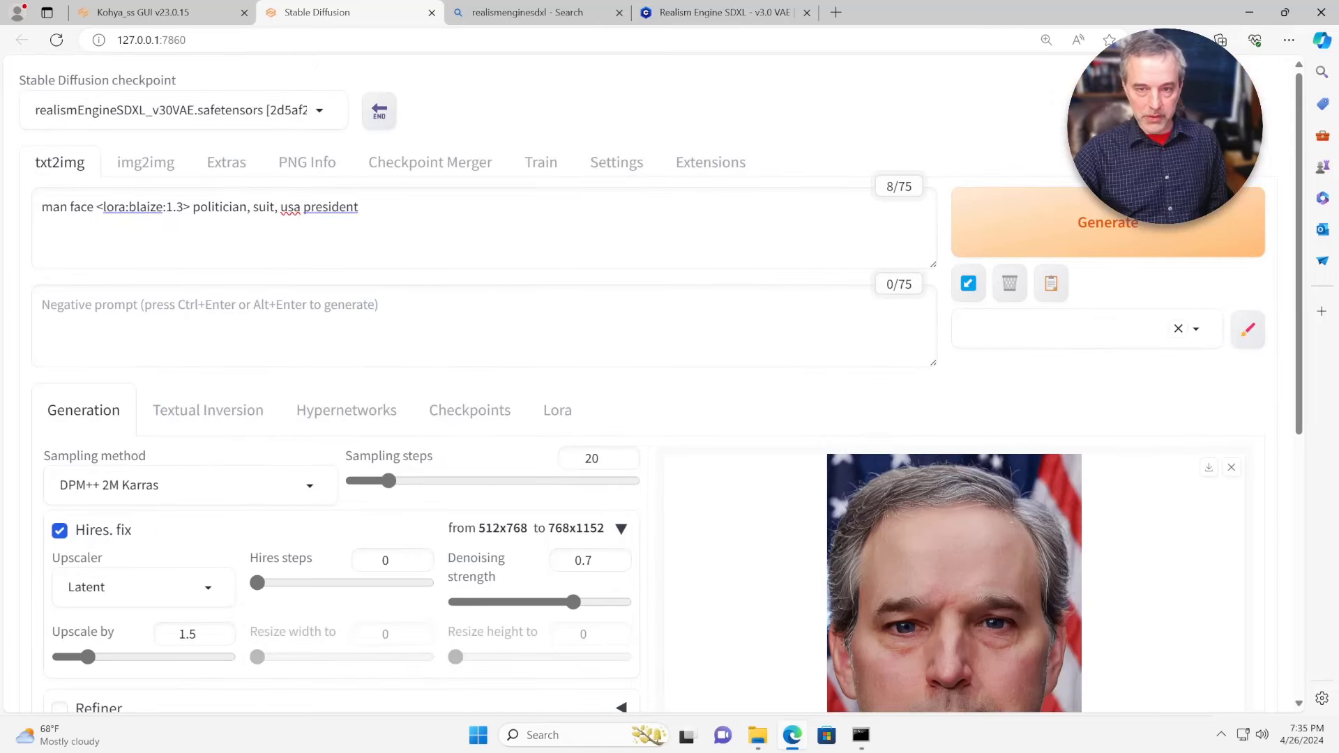
# Replace "politician, suit, usa president" in the prompt with "inmate" and generate the image.
pyautogui.moveTo(359, 207); pyautogui.dragTo(192, 208)
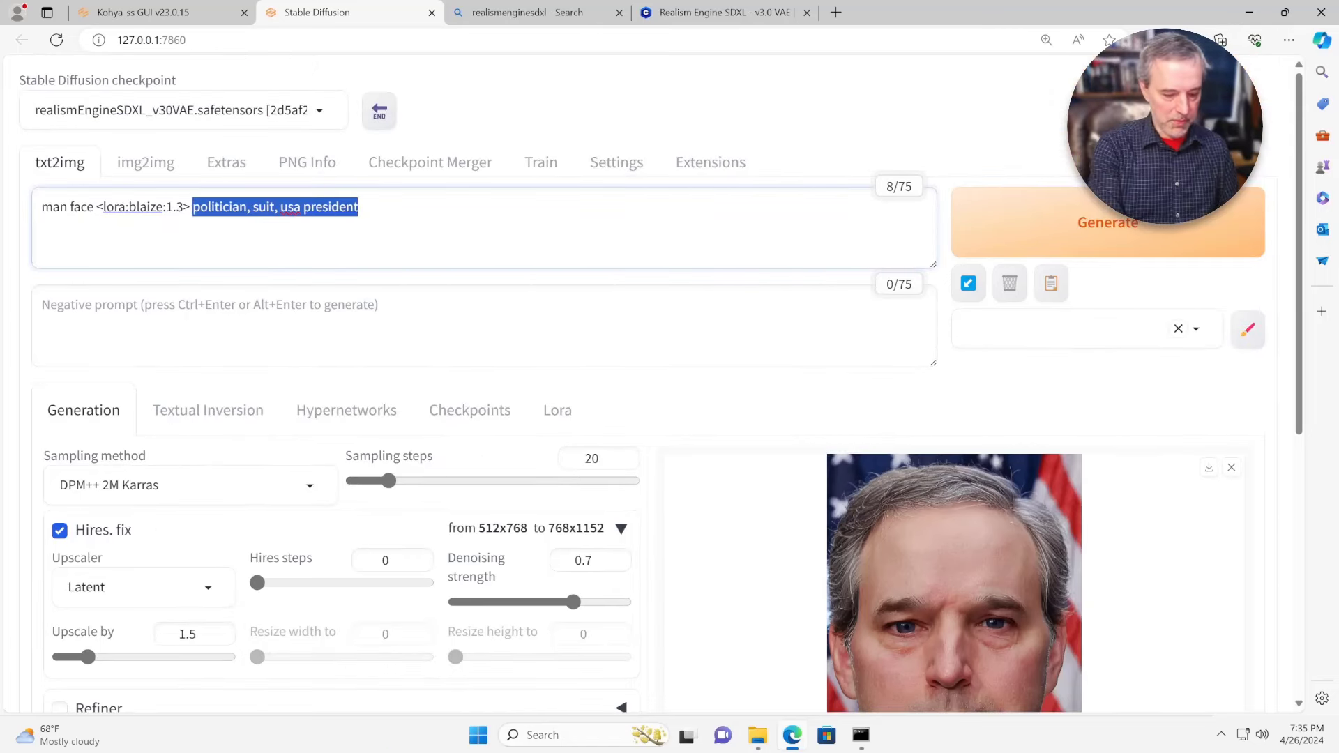
pyautogui.write('inmate')
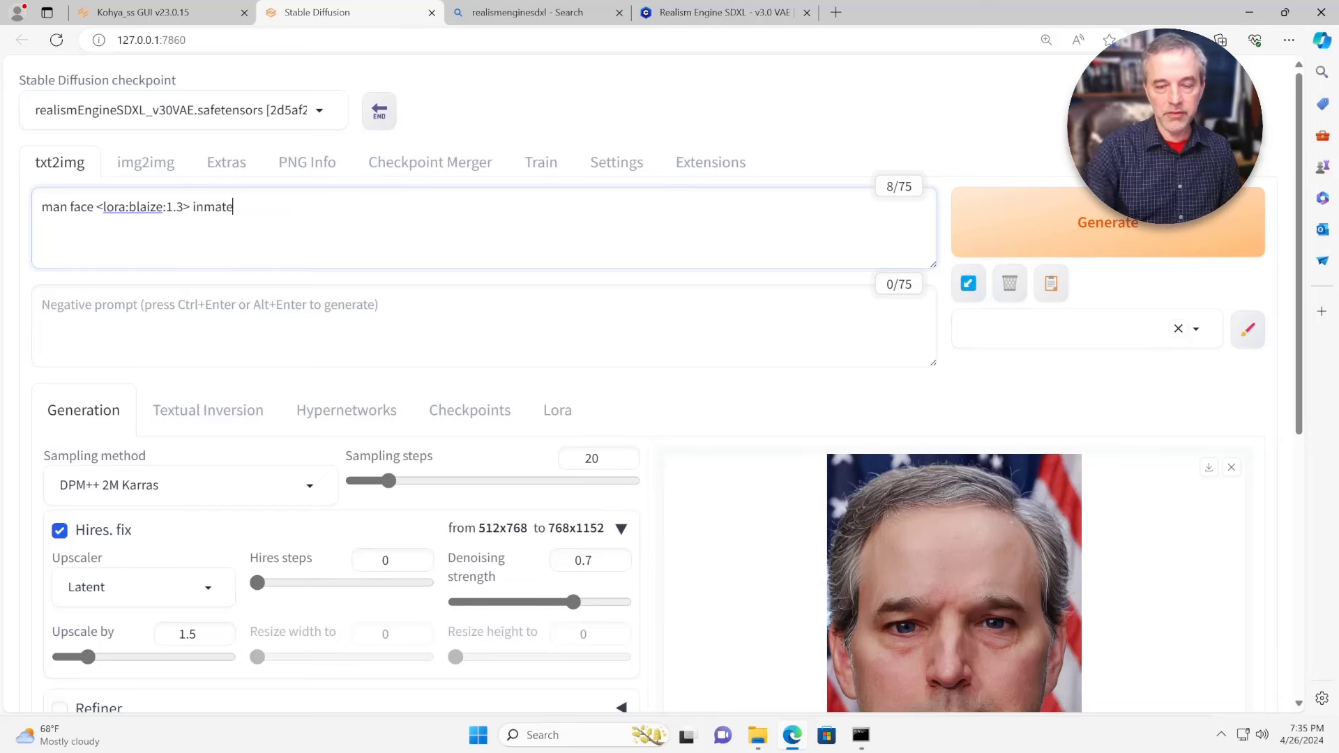
pyautogui.hotkey('ctrl', 'Return')
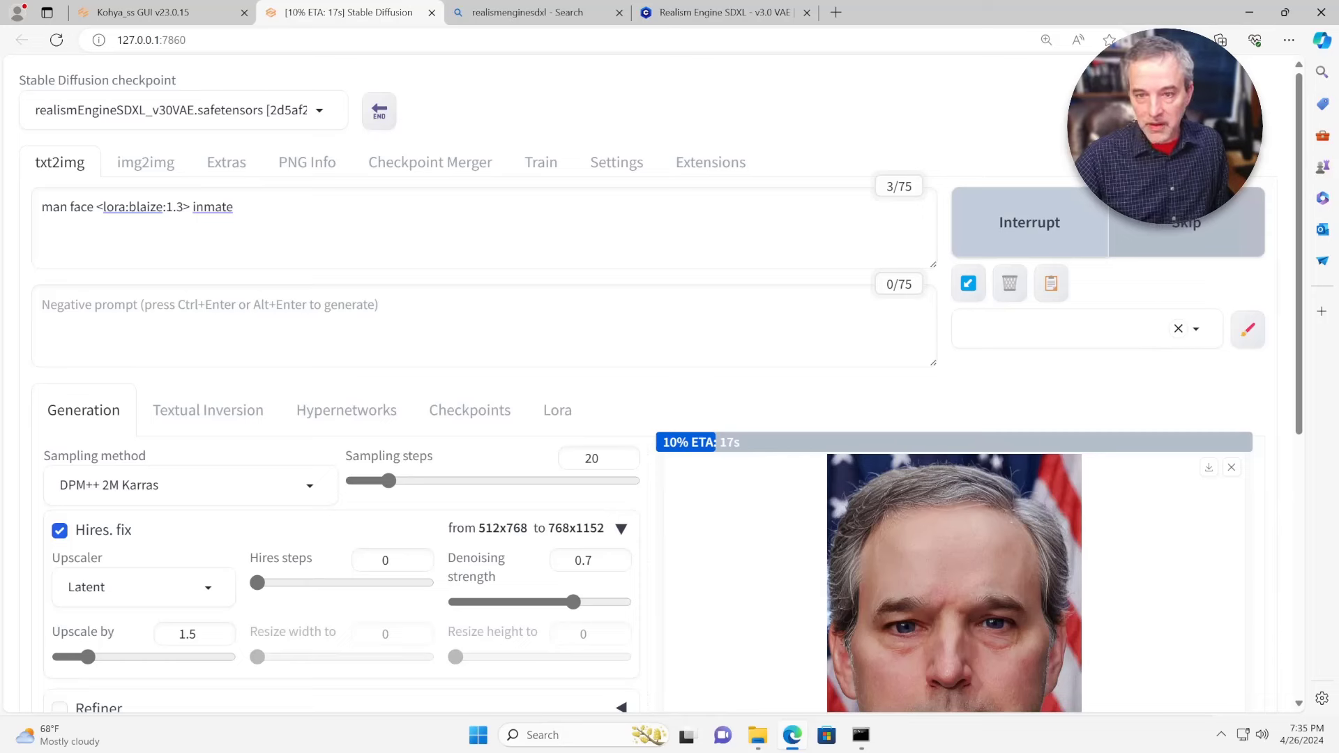
pyautogui.scroll(-3, 669, 384)
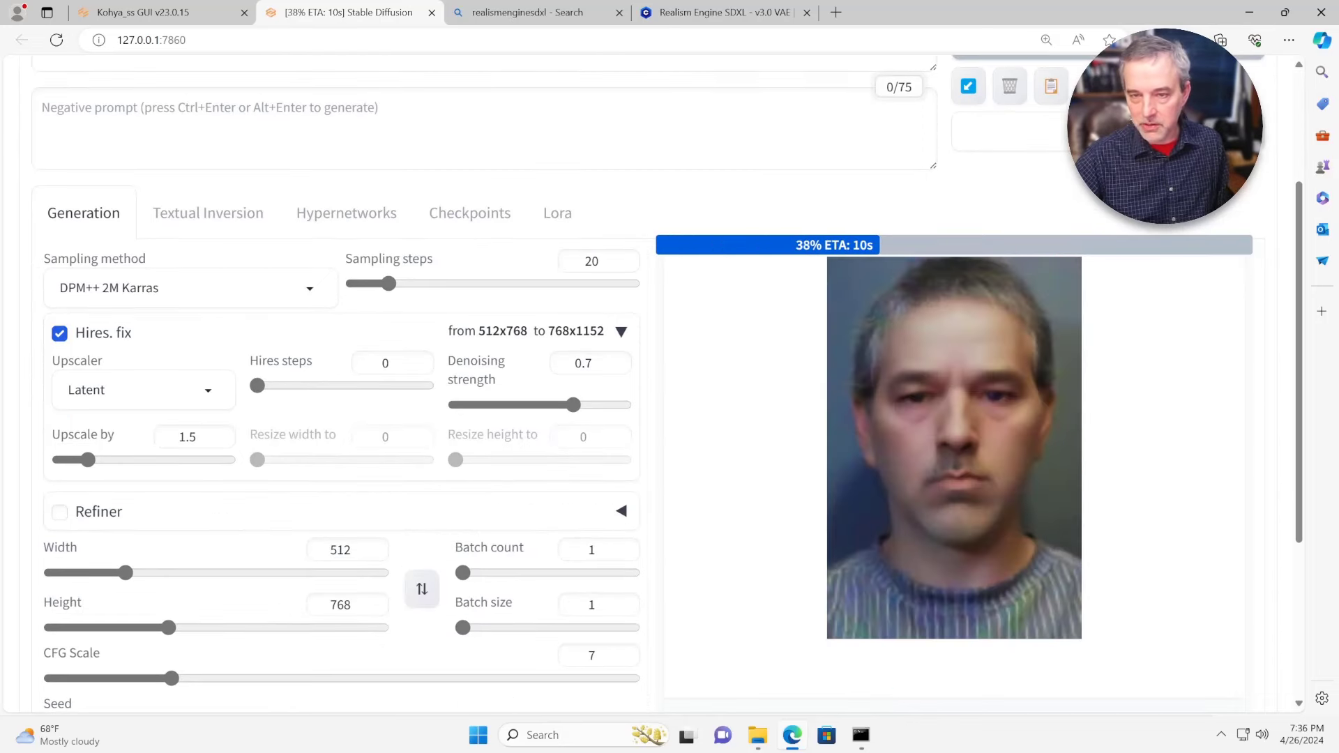
pyautogui.scroll(1, 653, 383)
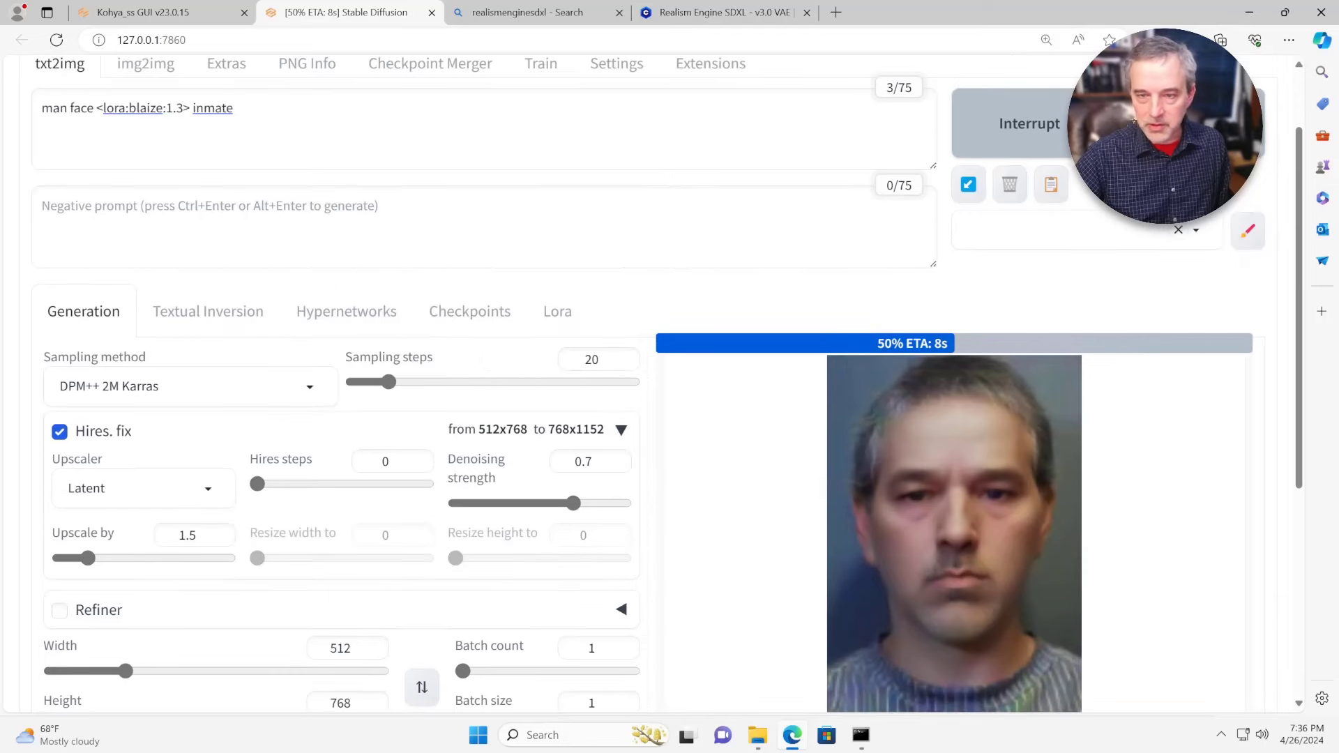
# Append ", mugshot" after "inmate" in the prompt and generate another portrait.
pyautogui.click(233, 108)
pyautogui.write(', ')
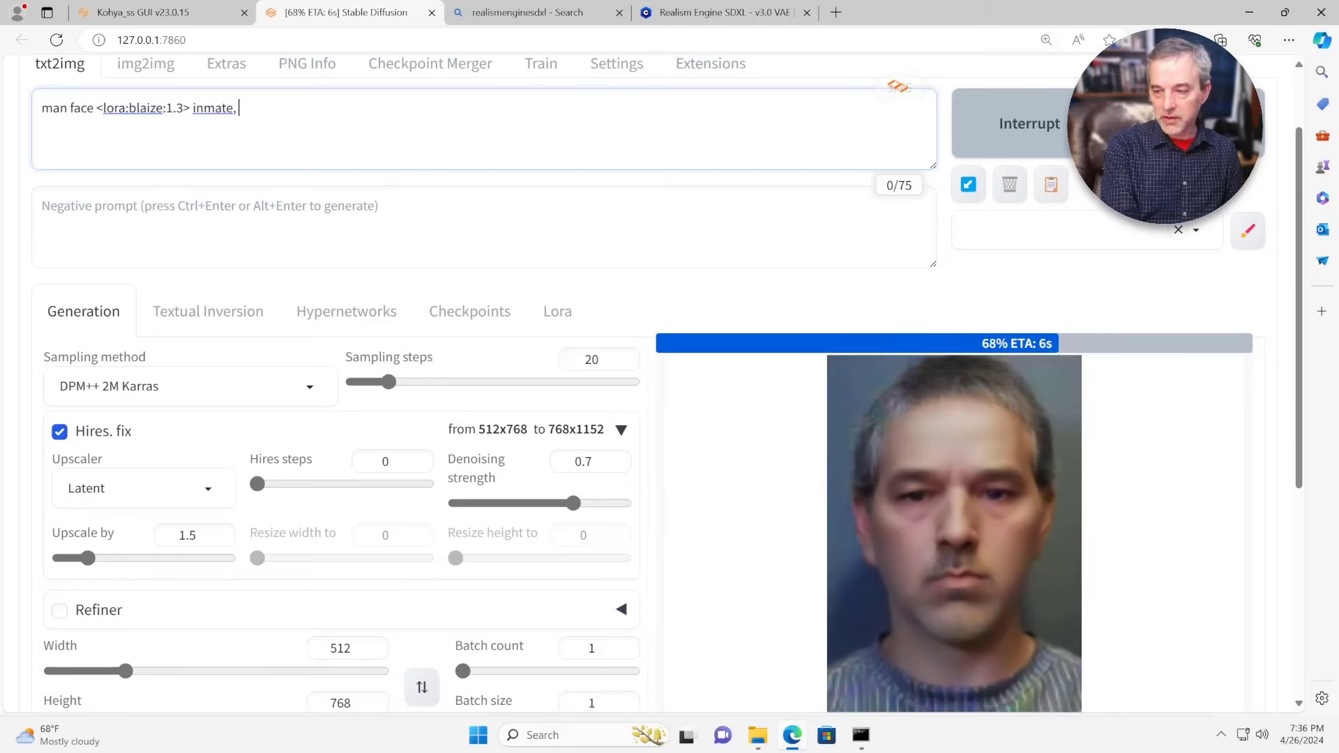
pyautogui.write('mugm')
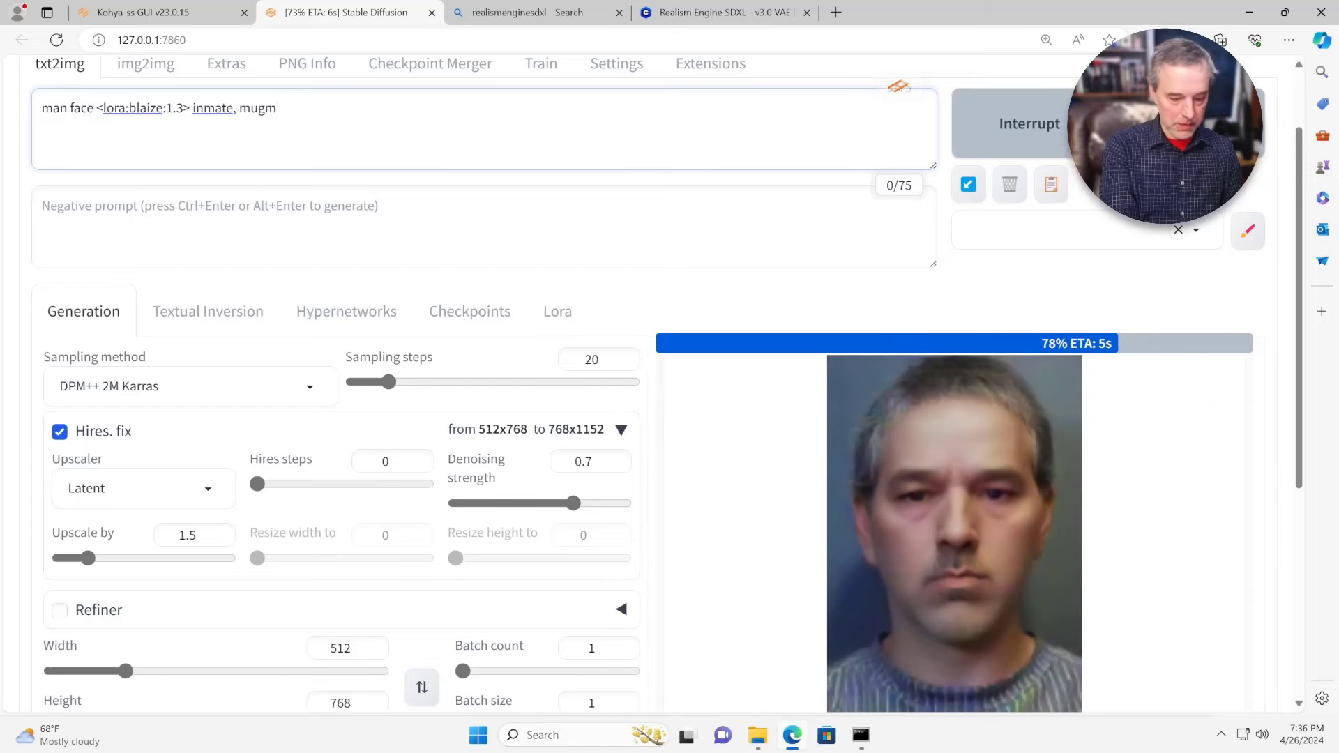
pyautogui.press('BackSpace')
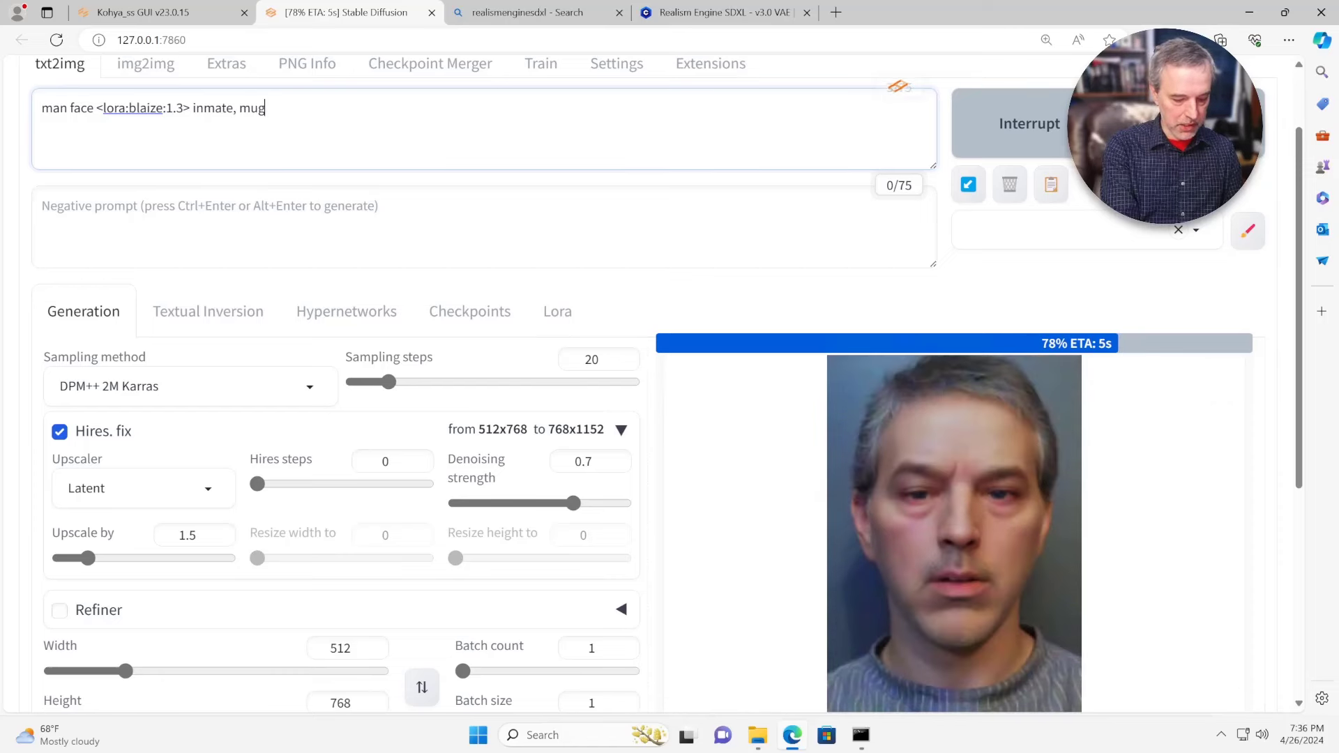
pyautogui.write('h')
pyautogui.press('BackSpace')
pyautogui.write('shot')
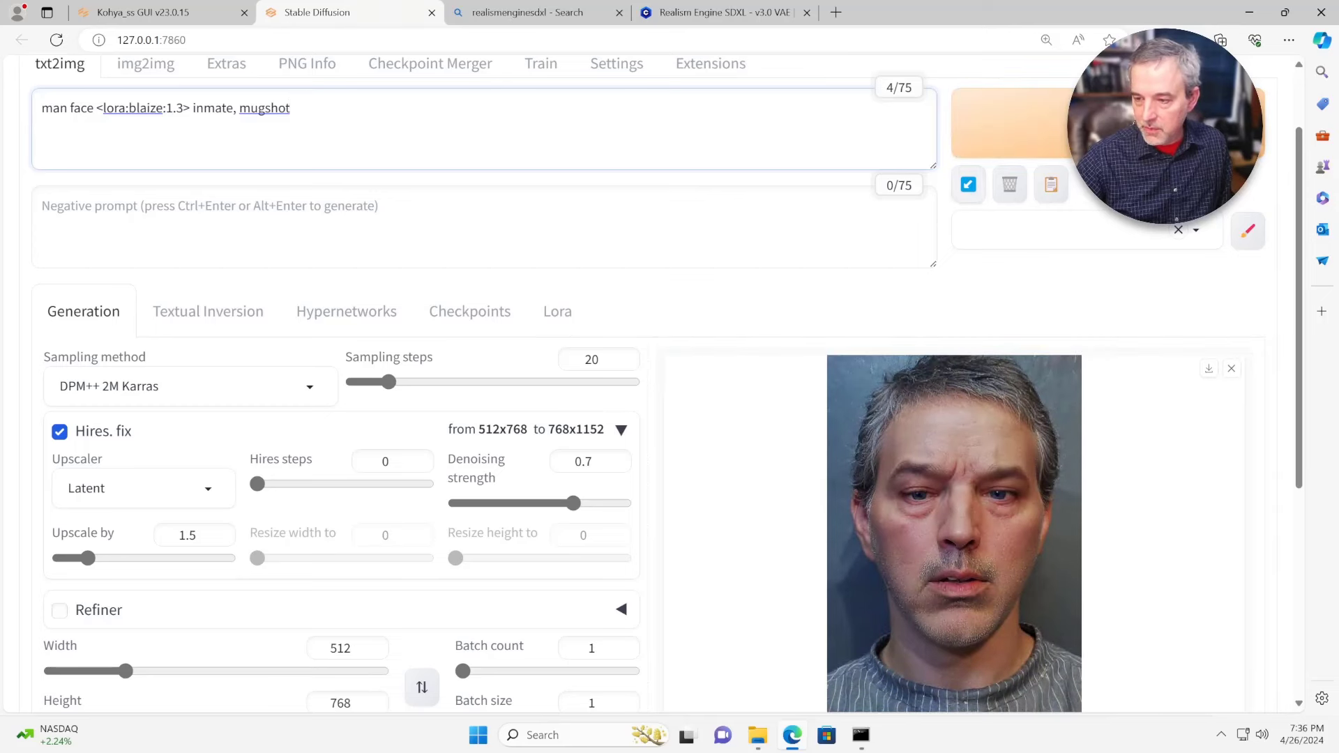
pyautogui.hotkey('ctrl', 'Return')
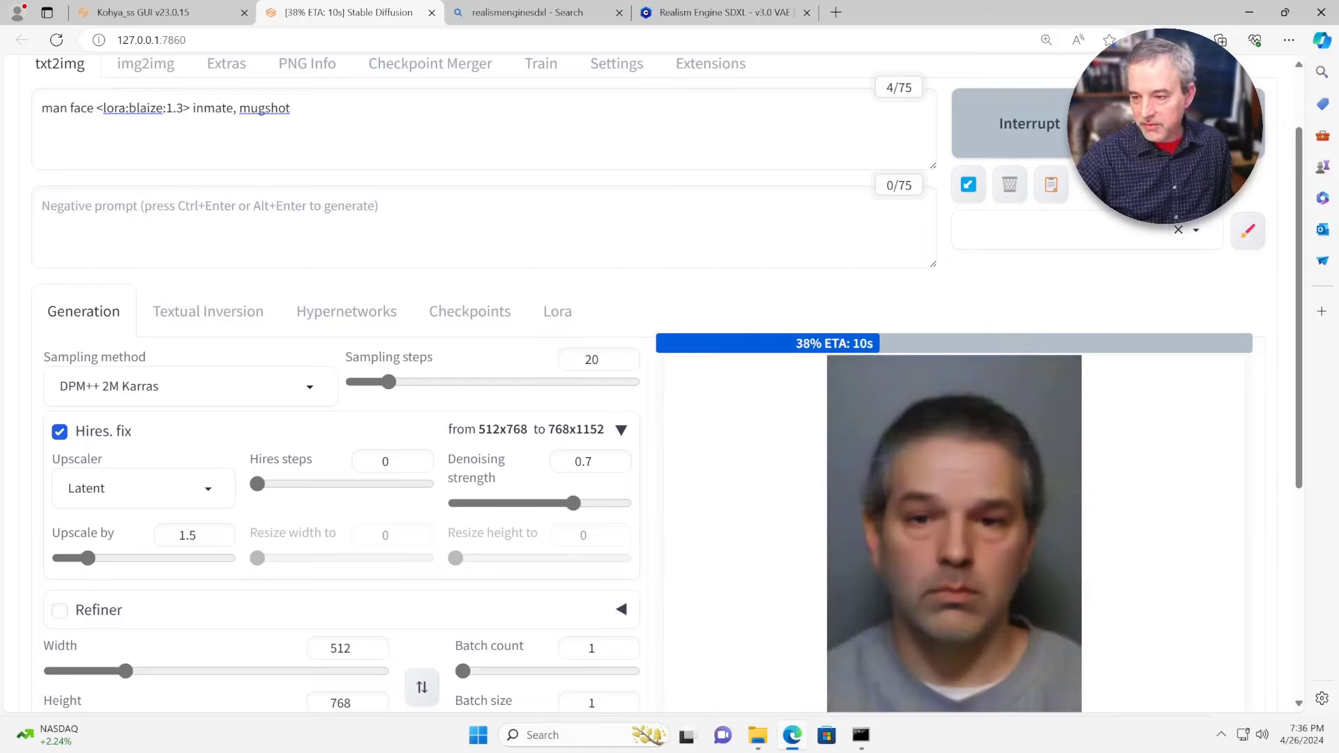
pyautogui.scroll(-3, 669, 383)
pyautogui.scroll(1, 669, 384)
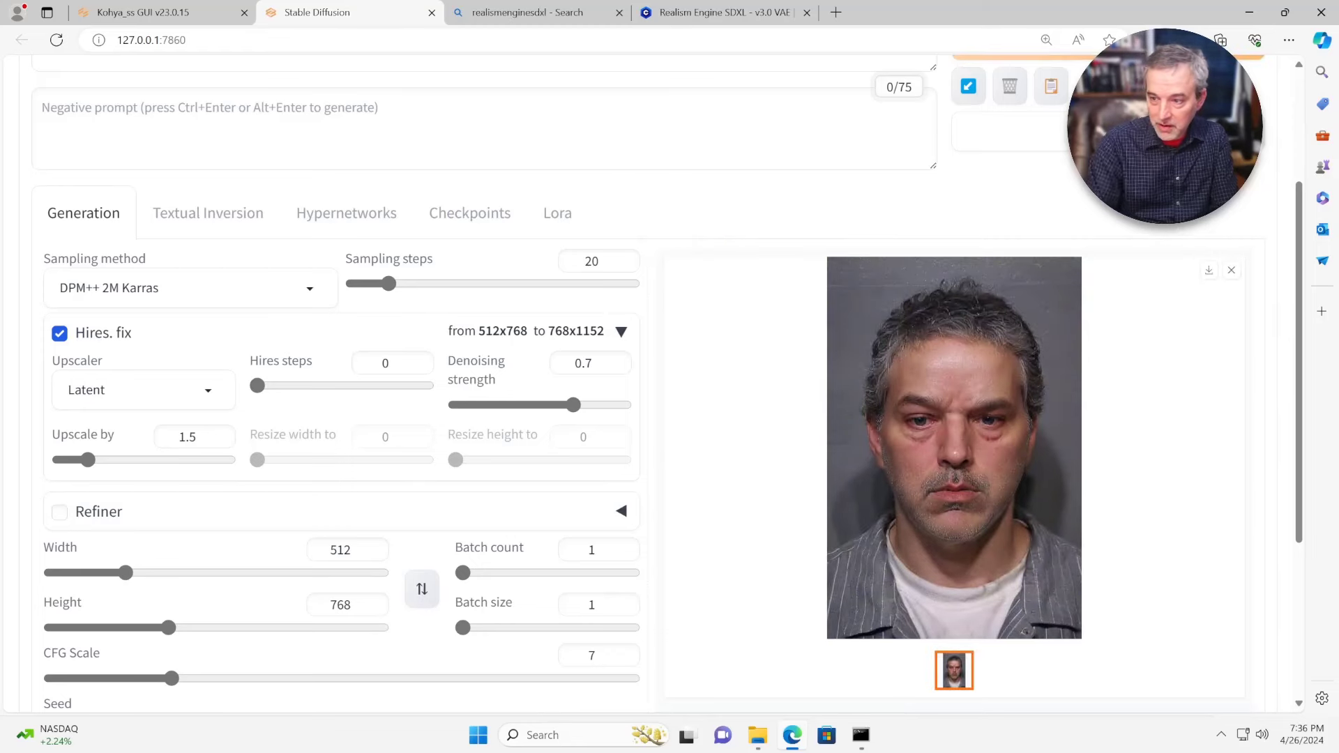
# Switch to File Explorer, open outputs\txt2img-images\2024-04-26 inside stable-diffusion-webui and enlarge the image thumbnails.
pyautogui.rightClick(1057, 336)
pyautogui.press('Escape')
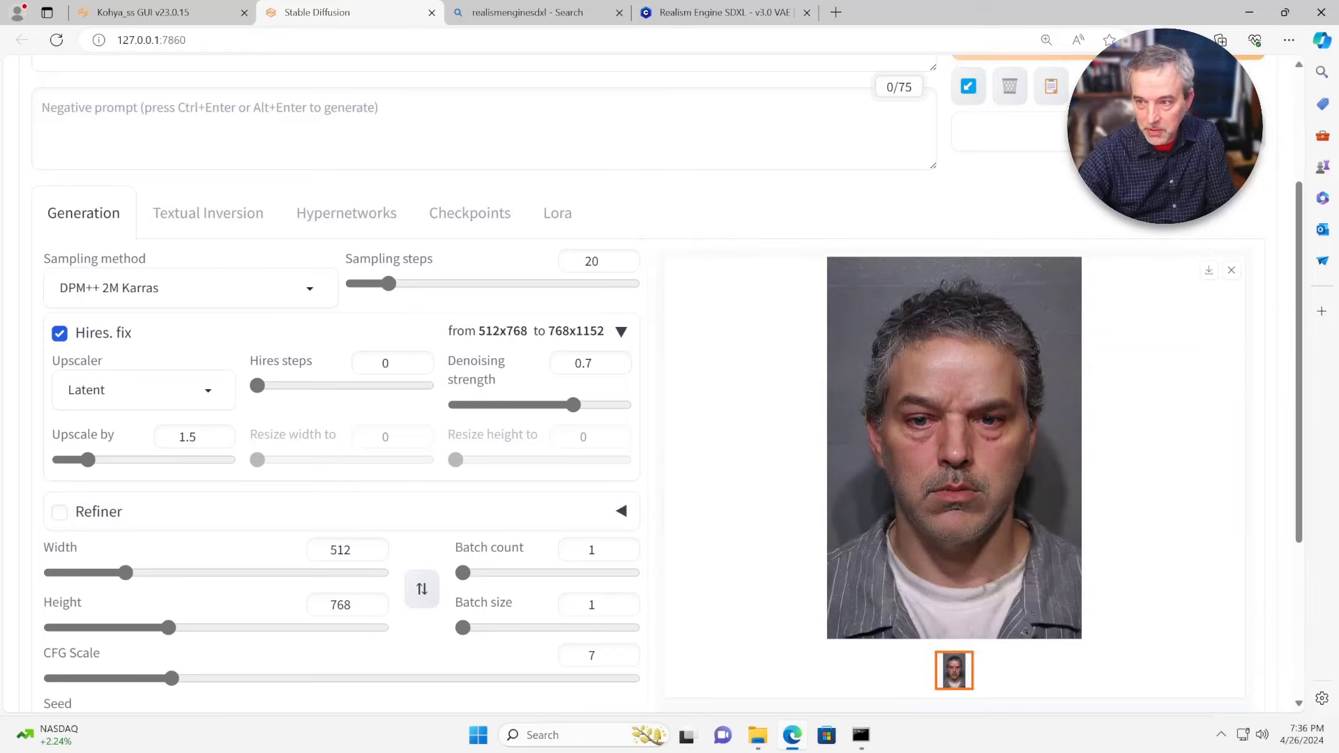
pyautogui.moveTo(757, 735)
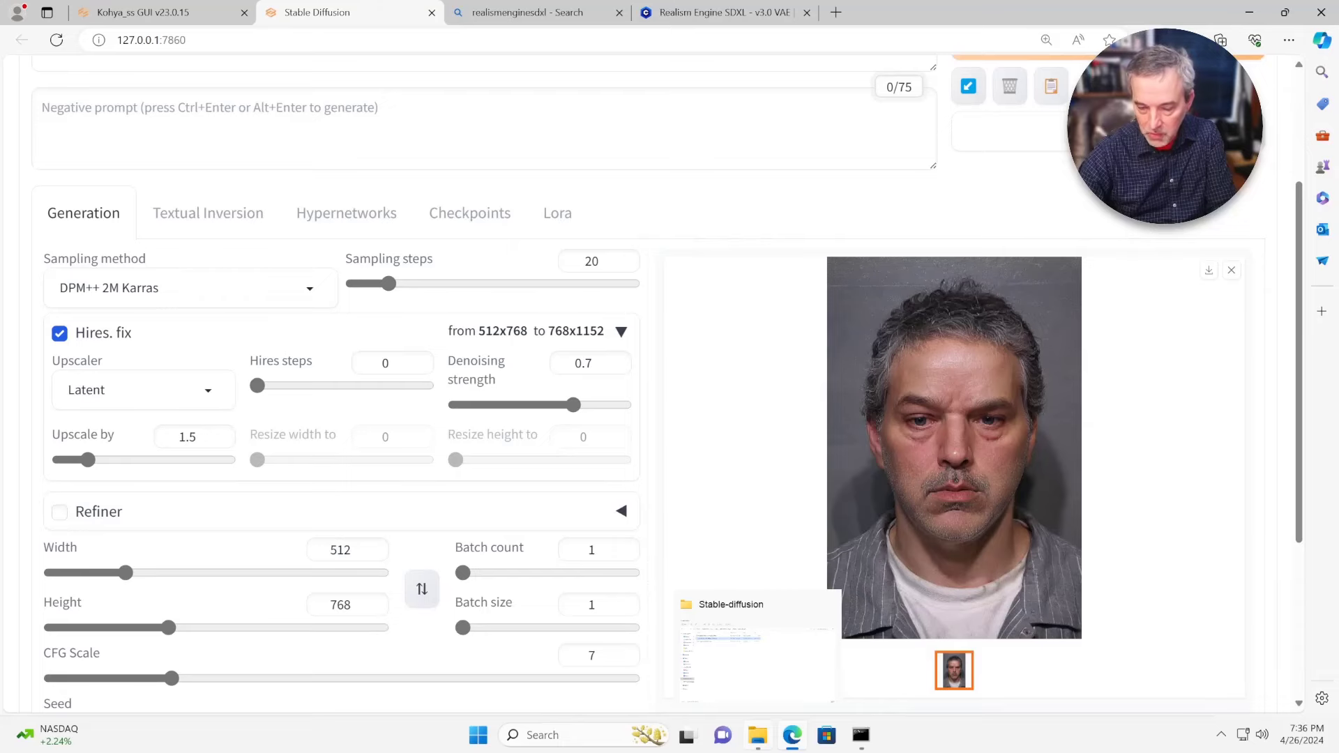
pyautogui.click(754, 652)
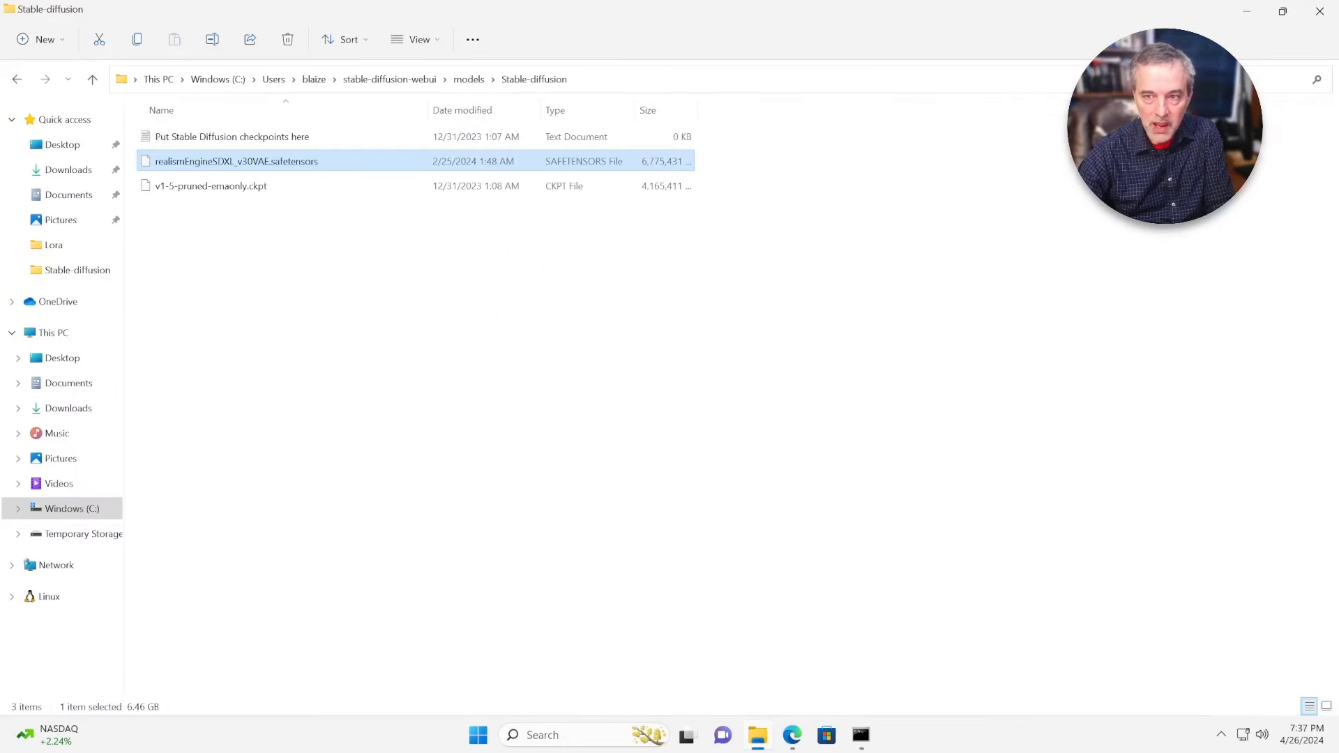
pyautogui.click(389, 78)
pyautogui.doubleClick(172, 456)
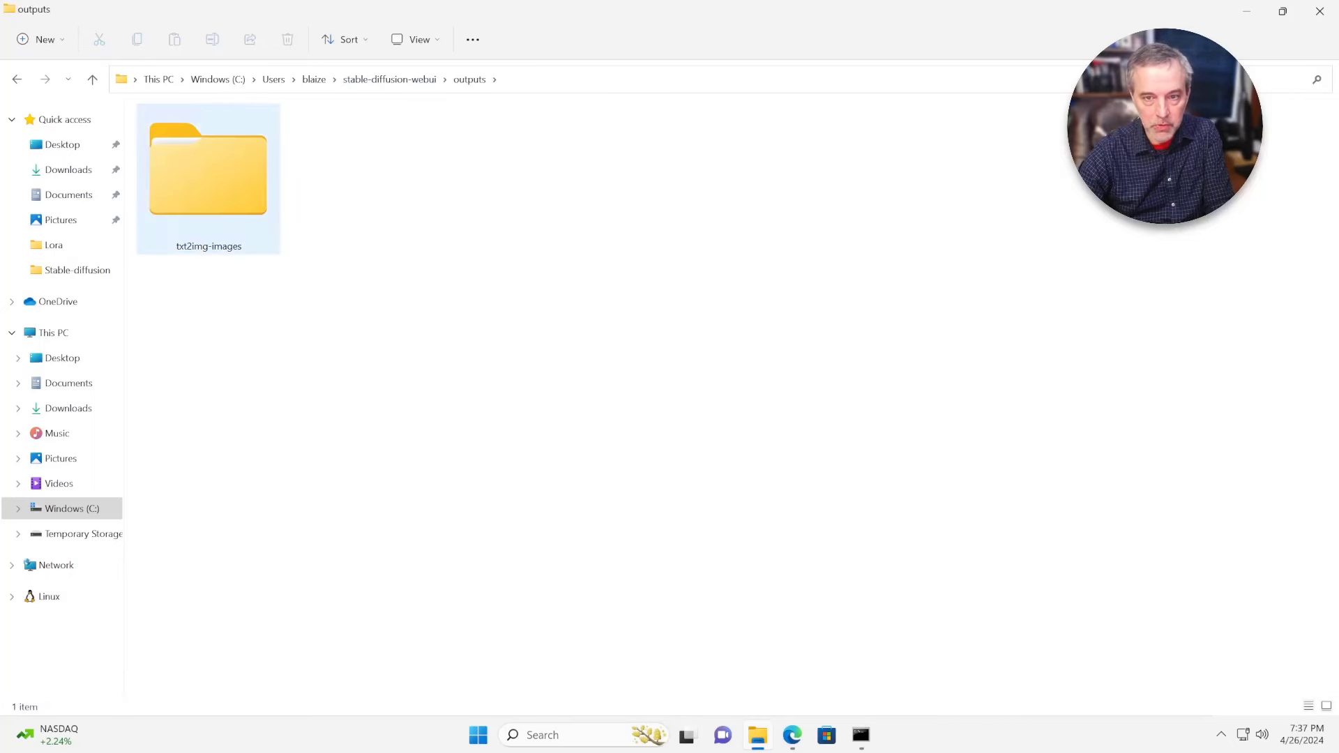
pyautogui.doubleClick(207, 175)
pyautogui.doubleClick(179, 137)
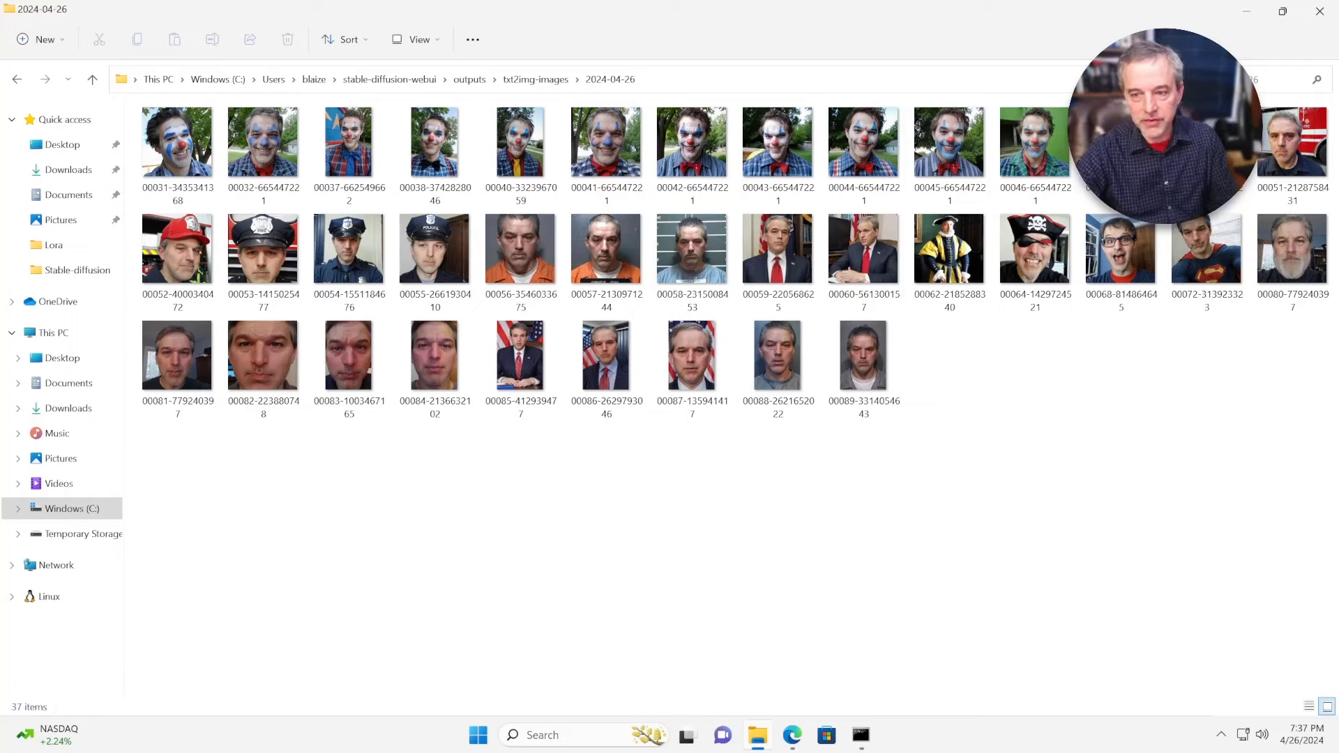
pyautogui.keyDown('ctrl'); pyautogui.scroll(1, 727, 262); pyautogui.keyUp('ctrl')
pyautogui.keyDown('ctrl'); pyautogui.scroll(4, 652, 481); pyautogui.keyUp('ctrl')
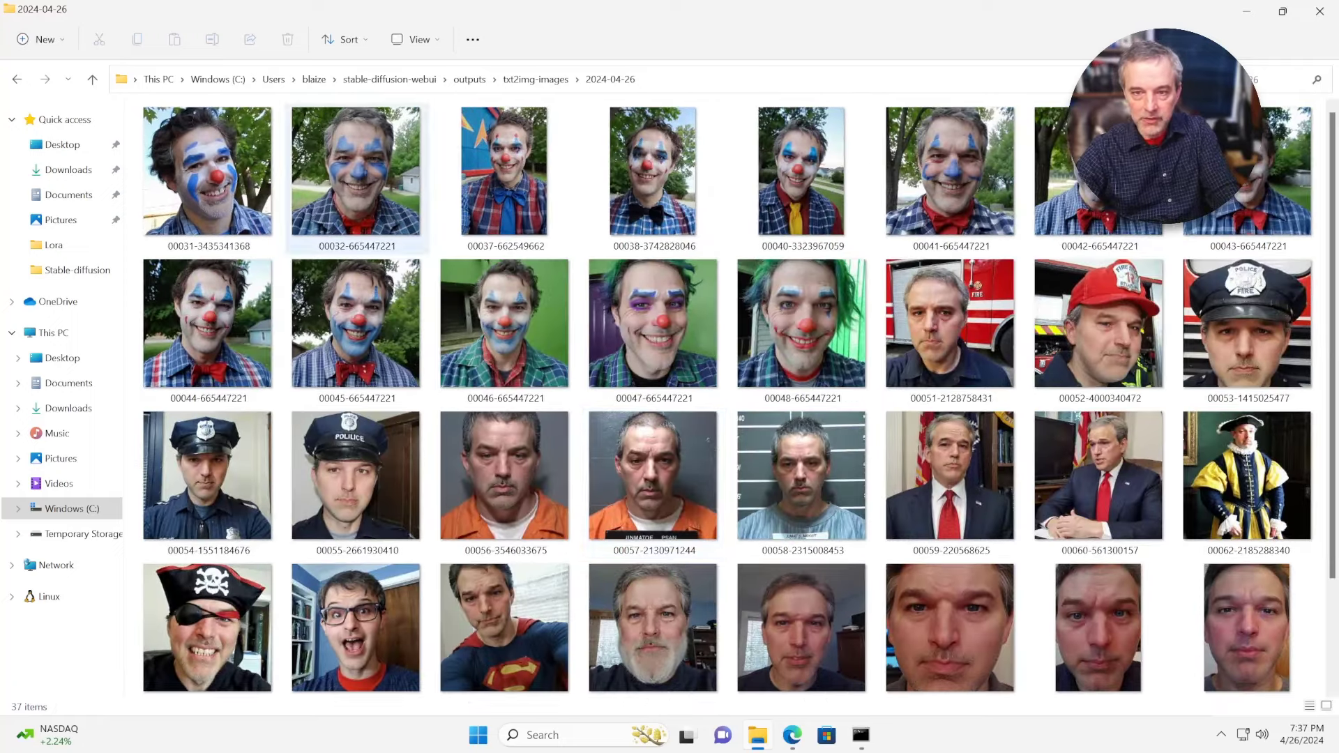
pyautogui.scroll(-2, 381, 254)
pyautogui.scroll(2, 387, 268)
pyautogui.click(208, 180)
pyautogui.press('Return')
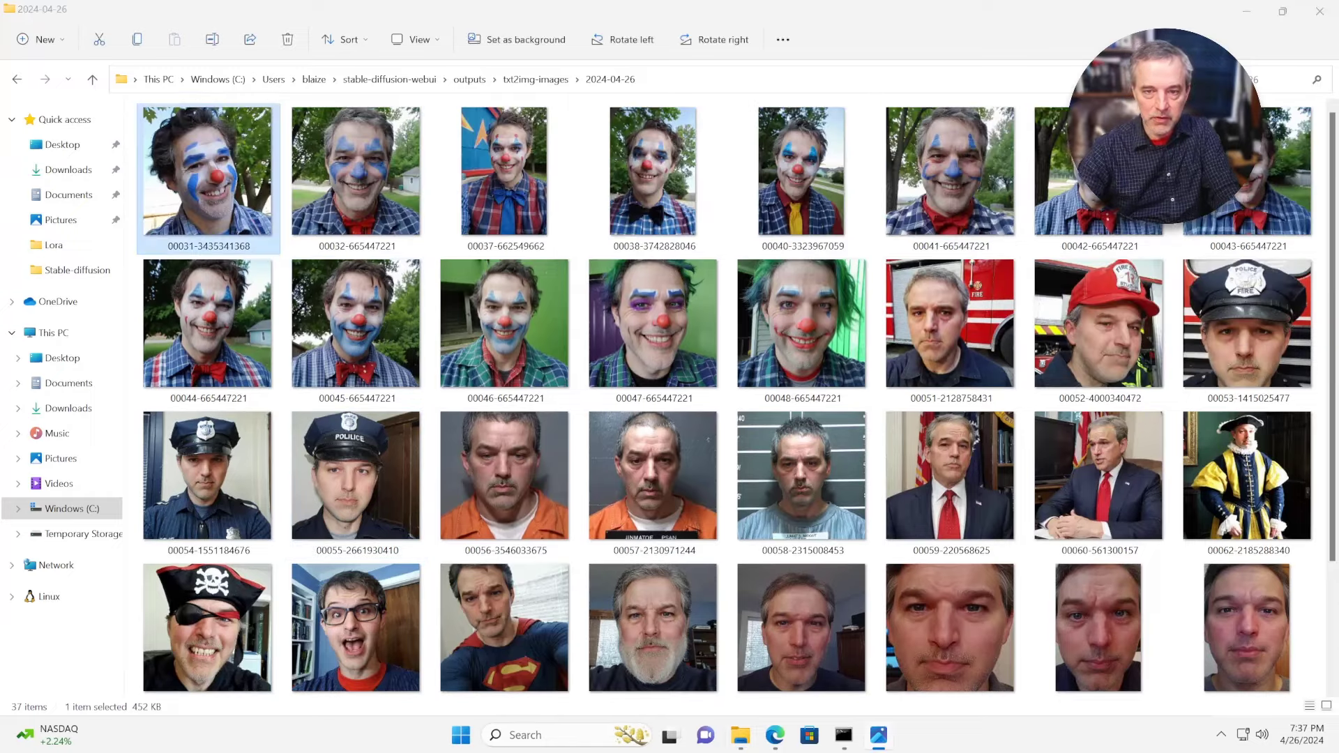
pyautogui.press('Right')
pyautogui.press('Right')
pyautogui.press('Right')
pyautogui.press('Right')
pyautogui.press('Right')
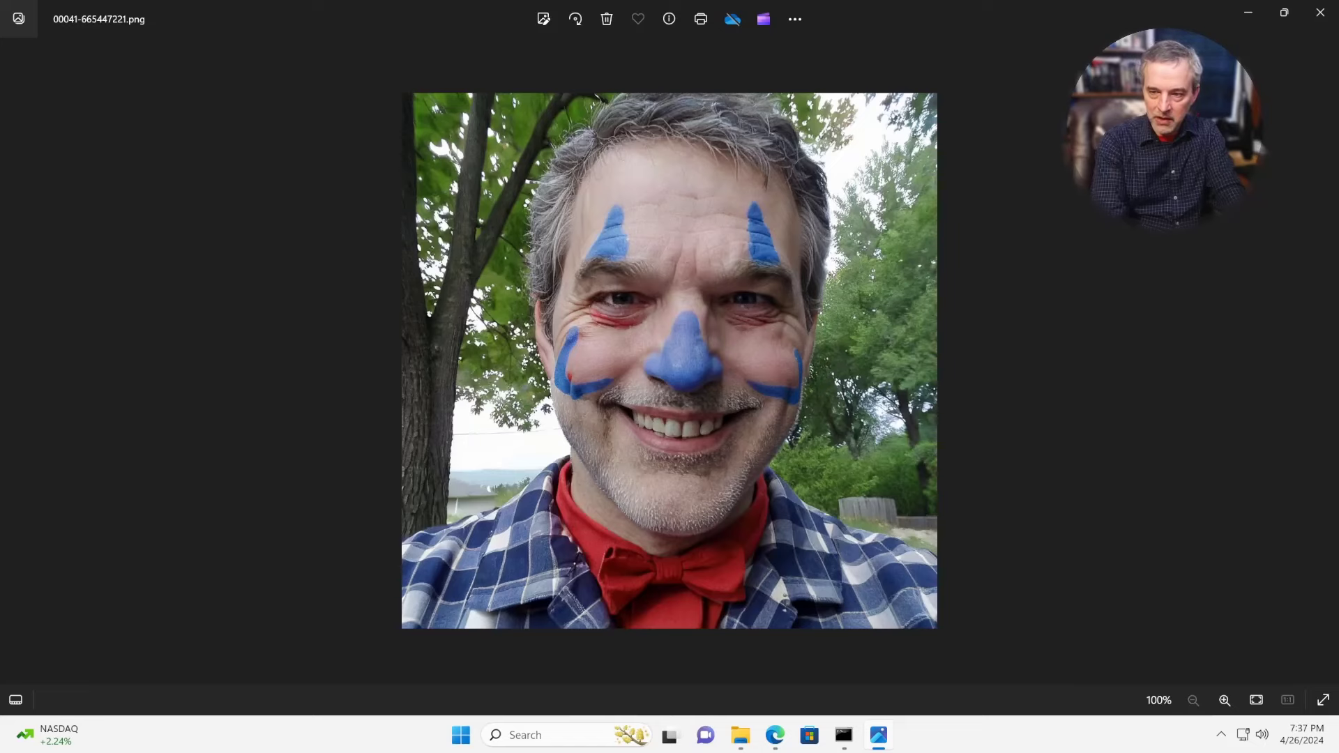
pyautogui.press('Right')
pyautogui.press('Right')
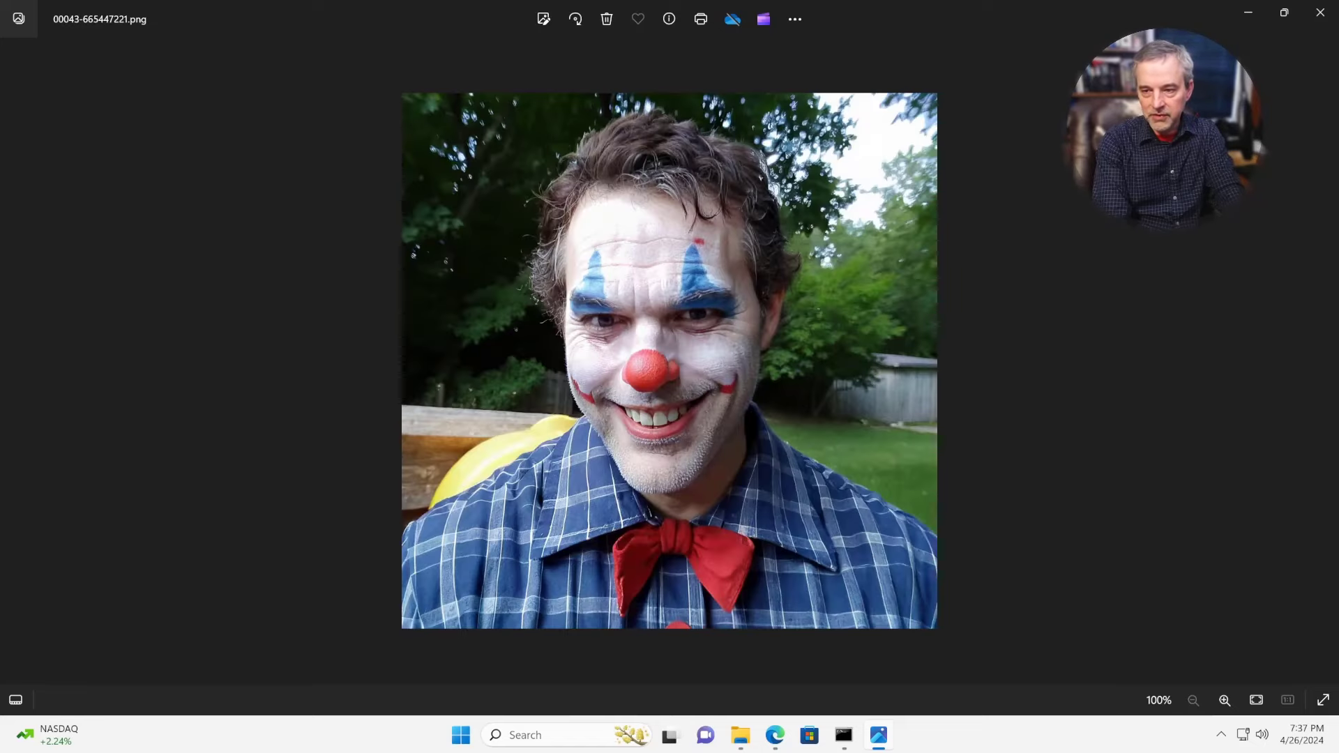
pyautogui.press('Right')
pyautogui.press('Right')
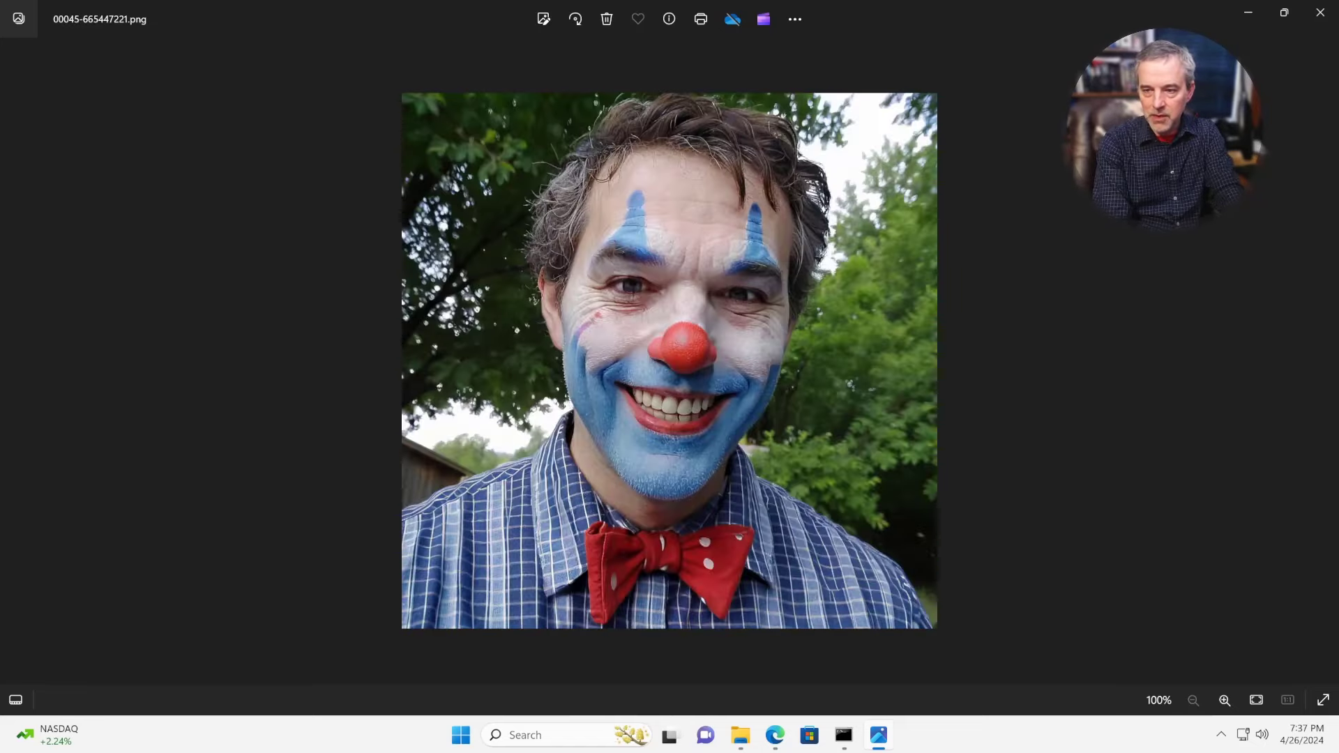
pyautogui.press('Right')
pyautogui.press('Right')
pyautogui.press('Right')
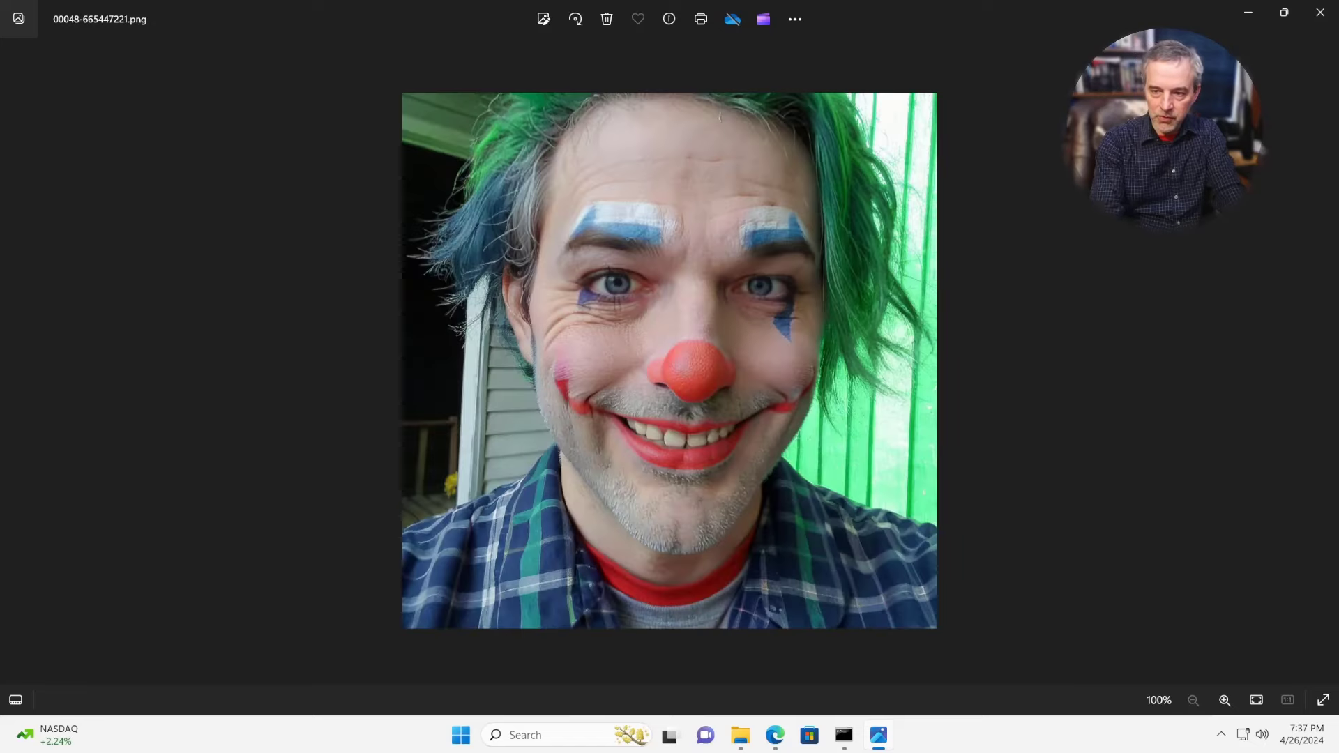
pyautogui.press('Right')
pyautogui.press('Right')
pyautogui.press('Right')
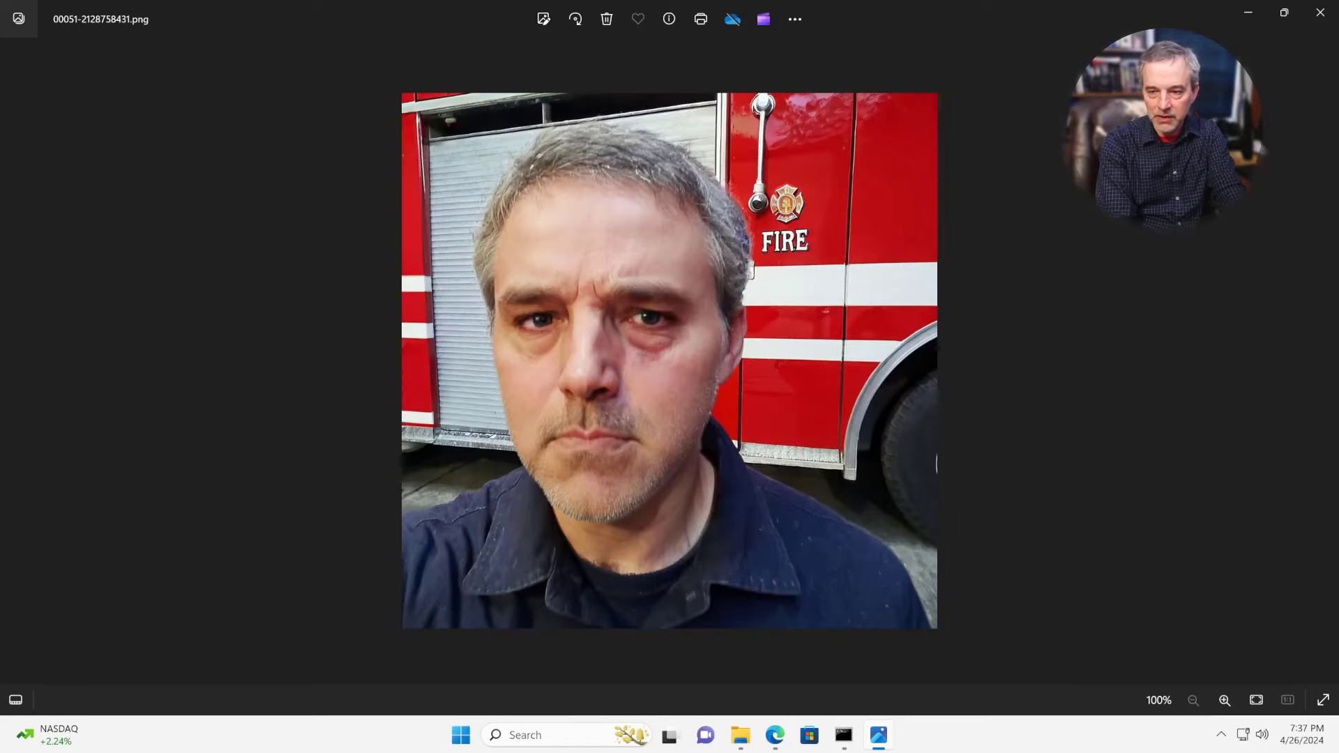
pyautogui.press('Right')
pyautogui.press('Right')
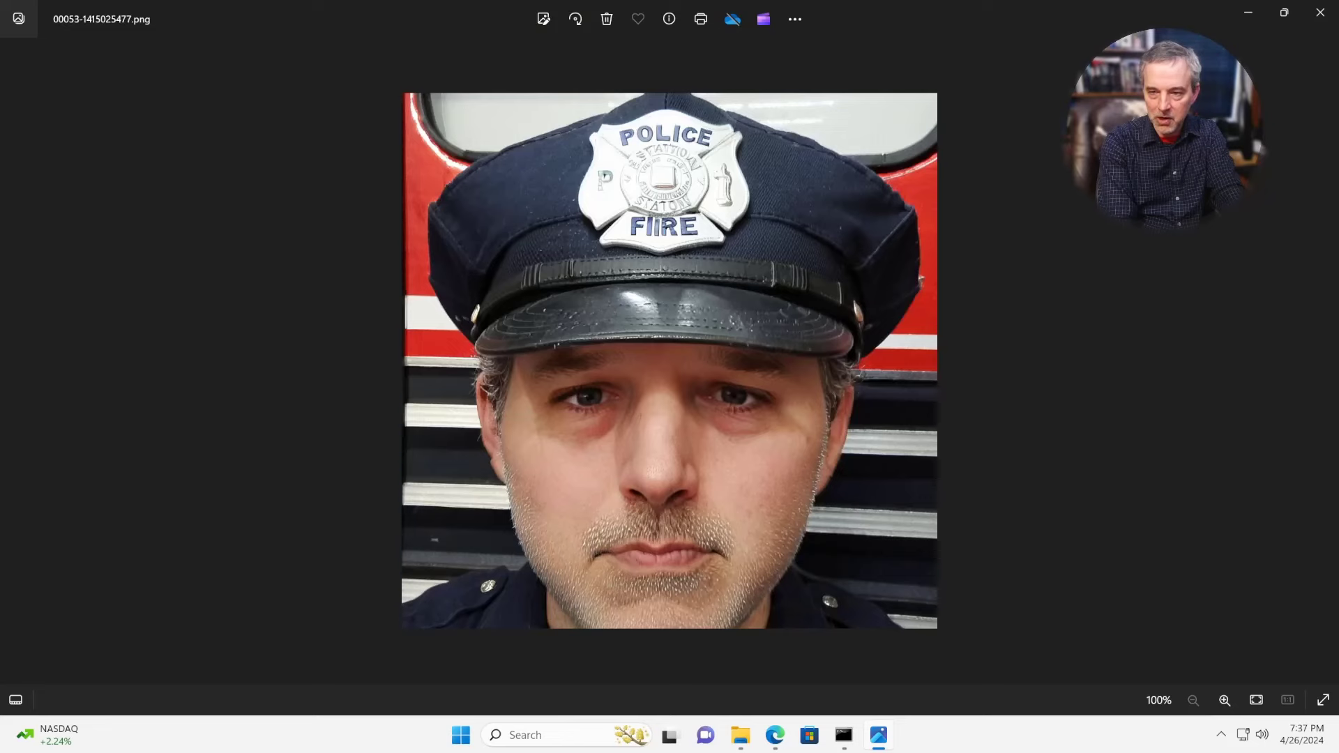
pyautogui.press('Right')
pyautogui.press('Right')
pyautogui.press('Right')
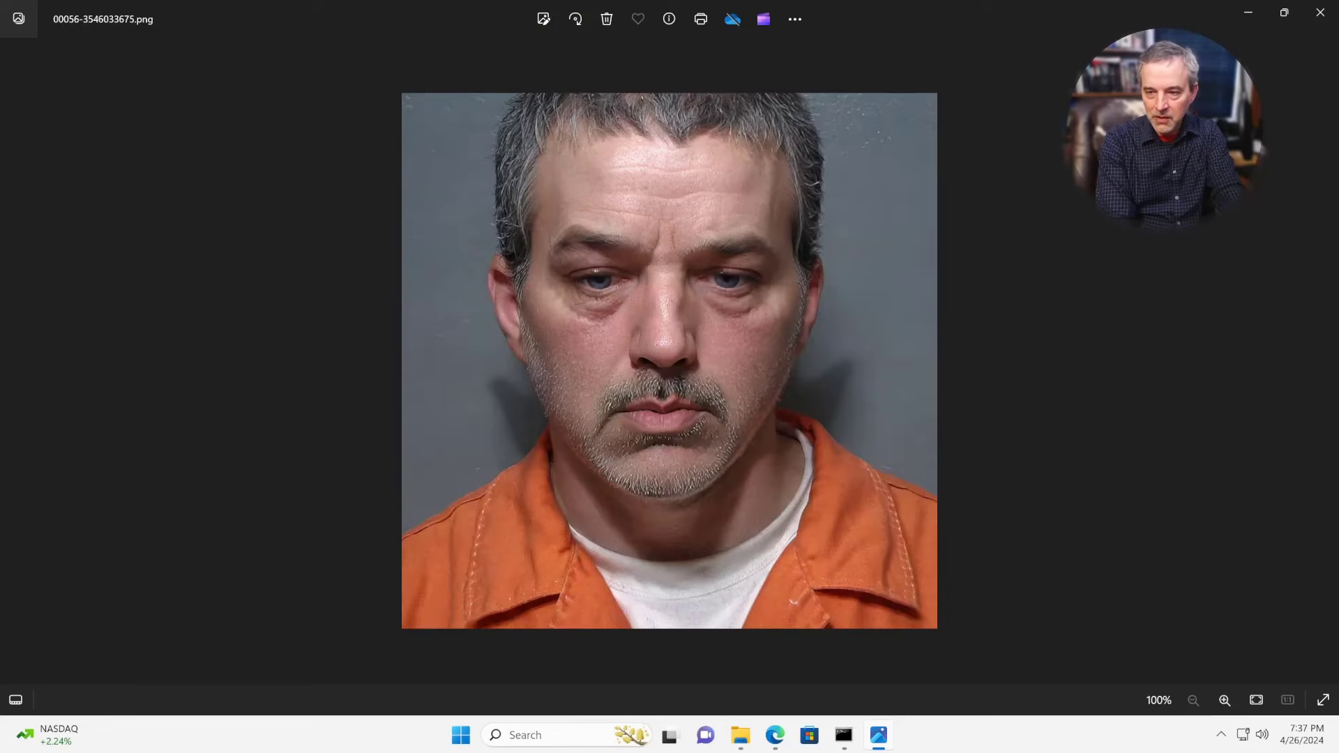
pyautogui.press('Right')
pyautogui.press('Right')
pyautogui.press('Right')
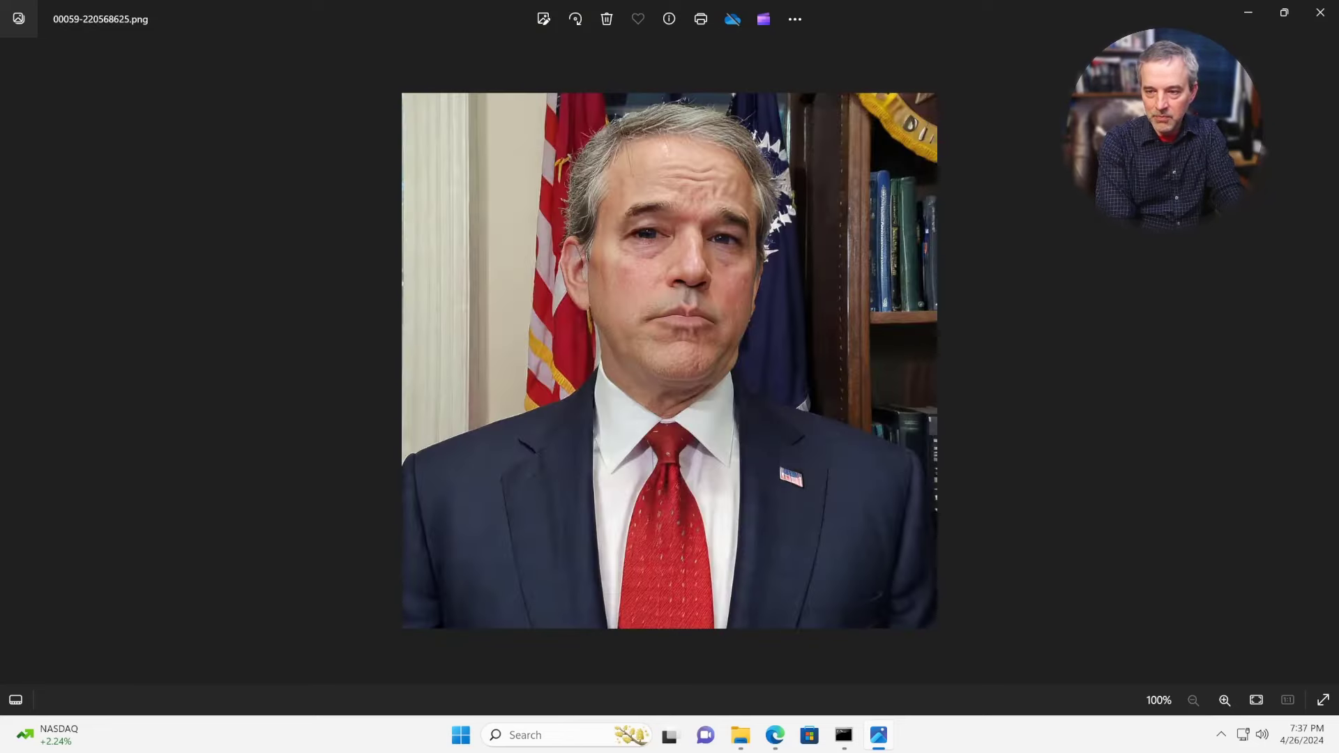
pyautogui.press('Right')
pyautogui.press('Right')
pyautogui.press('Right')
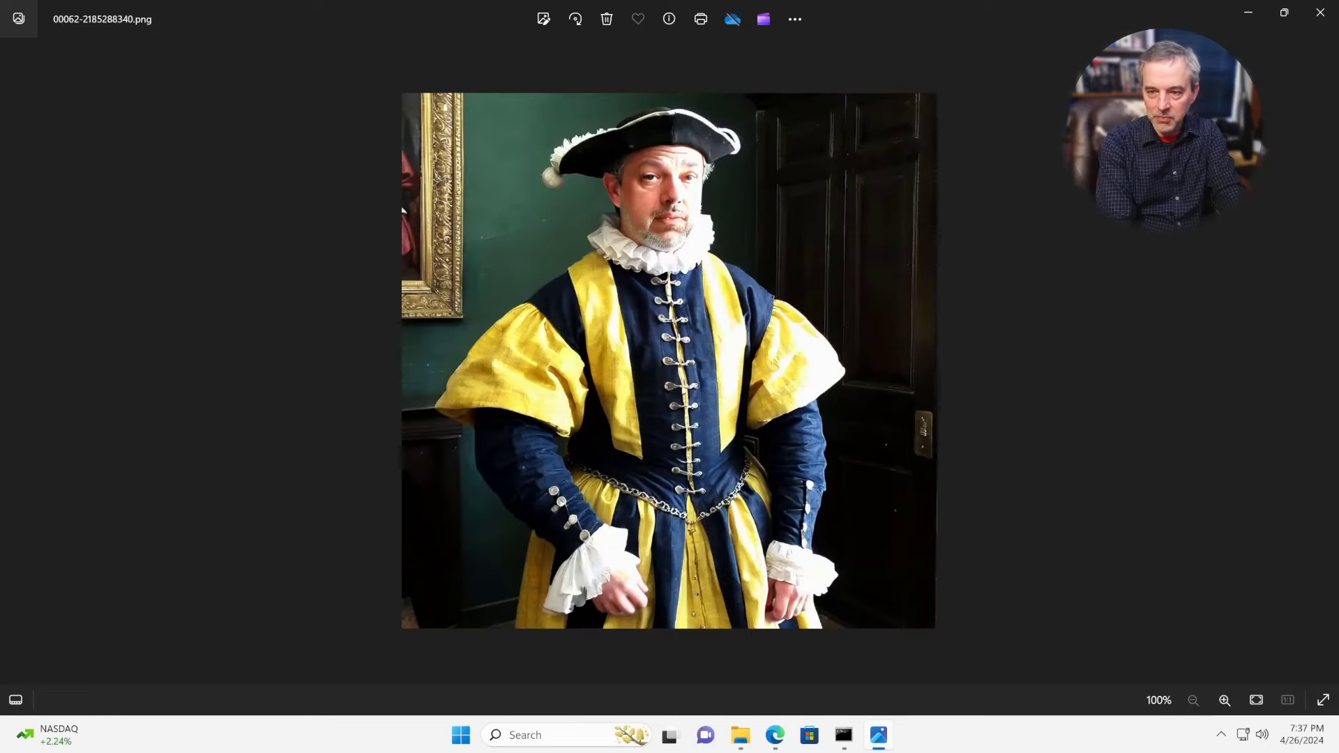
pyautogui.press('Right')
pyautogui.press('Right')
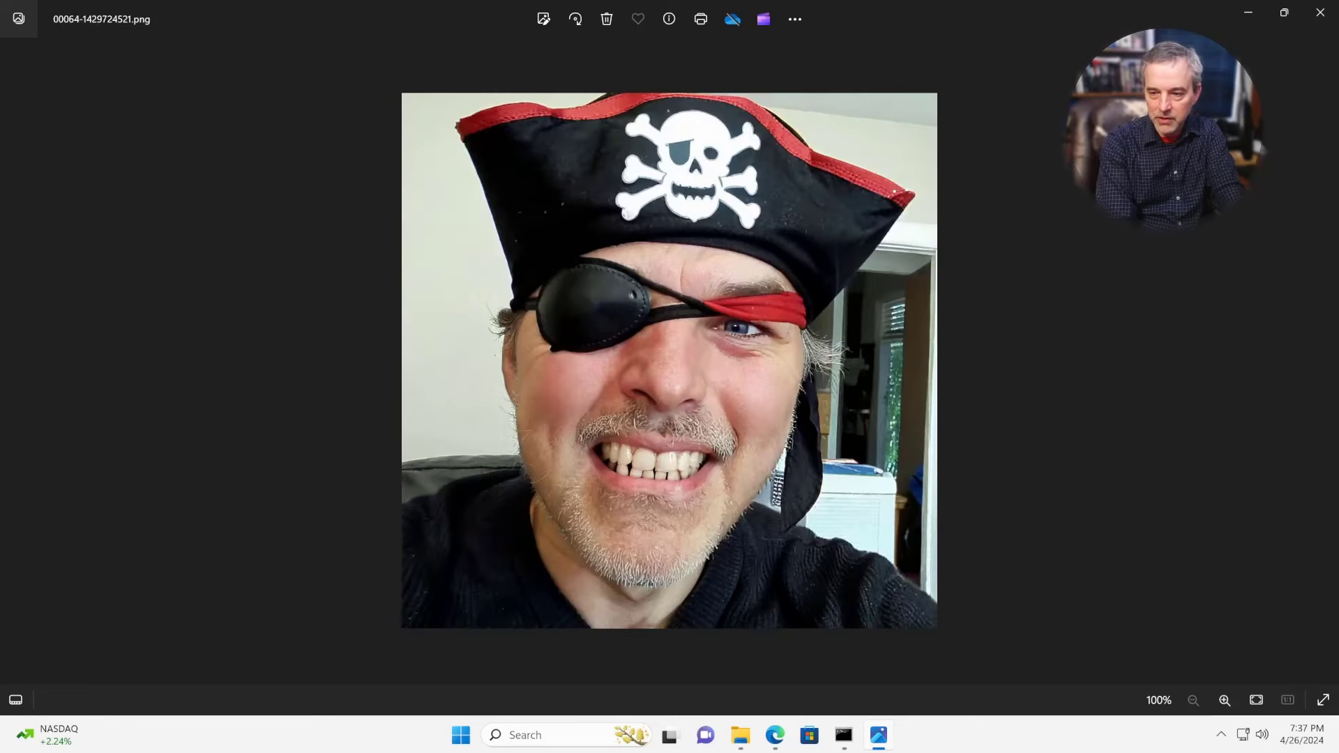
pyautogui.press('Right')
pyautogui.press('Right')
pyautogui.press('Right')
pyautogui.press('Right')
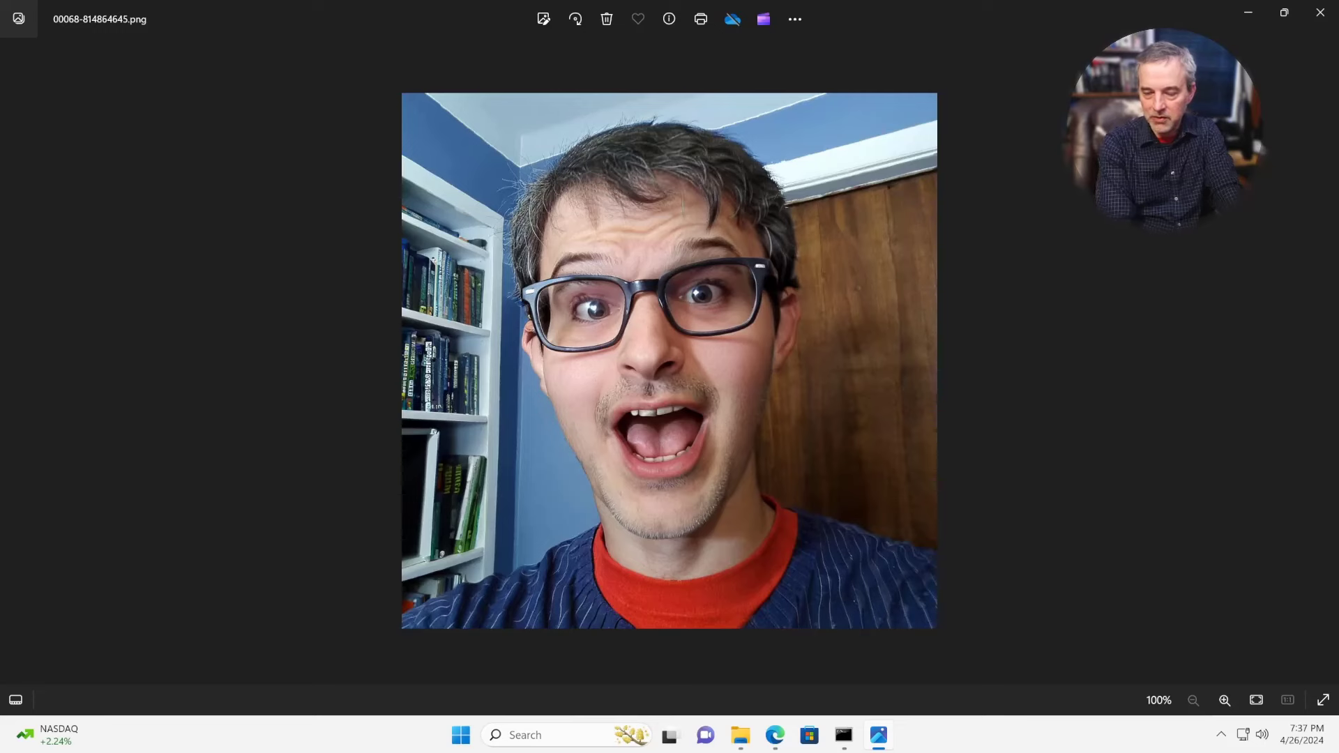
pyautogui.press('Right')
pyautogui.press('Right')
pyautogui.press('Right')
pyautogui.press('Right')
pyautogui.press('Right')
pyautogui.press('Right')
pyautogui.press('Right')
pyautogui.press('Right')
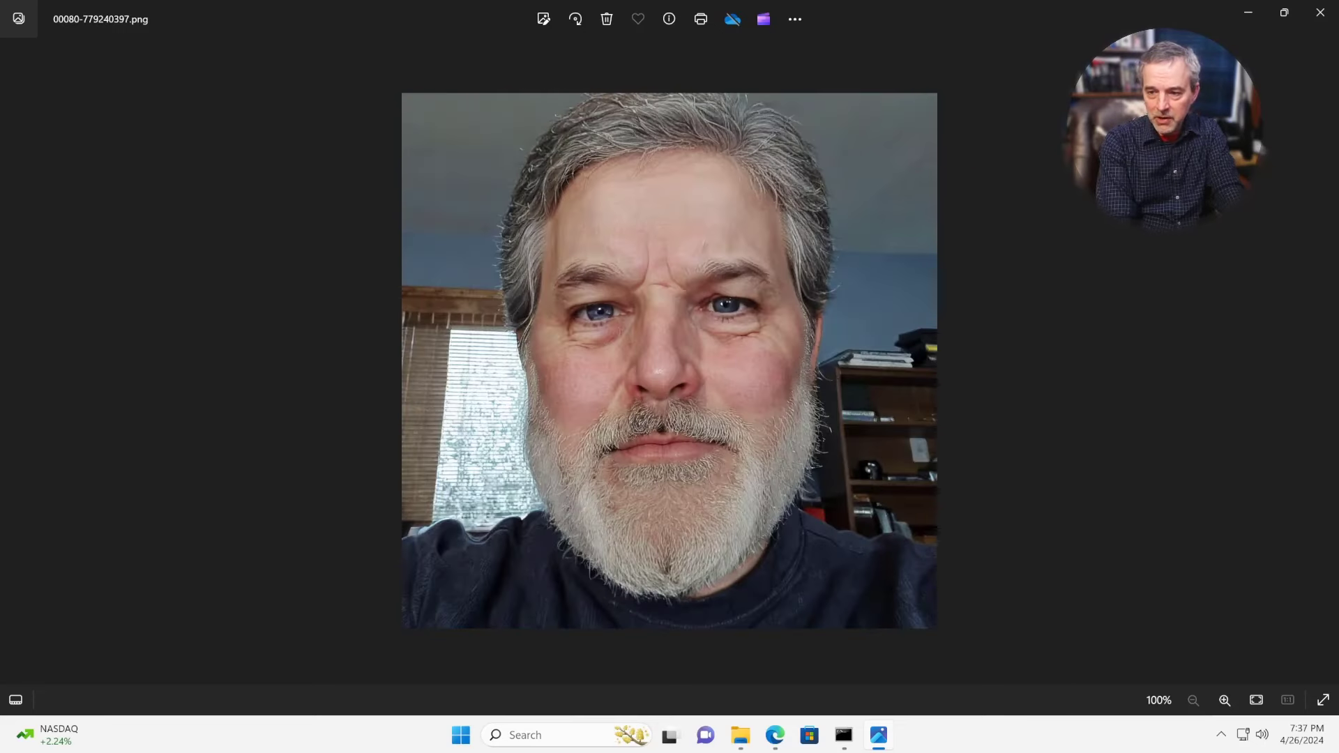
pyautogui.press('Right')
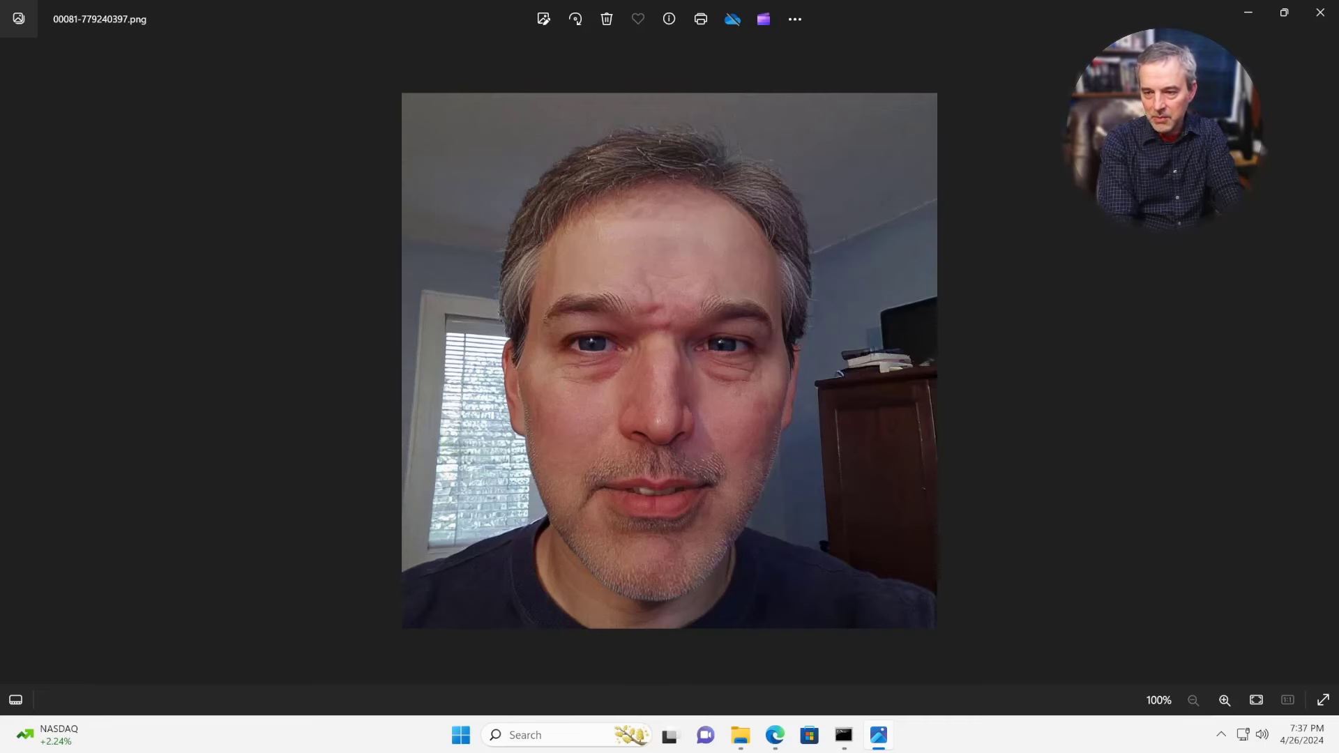
pyautogui.press('Right')
pyautogui.press('Right')
pyautogui.press('Right')
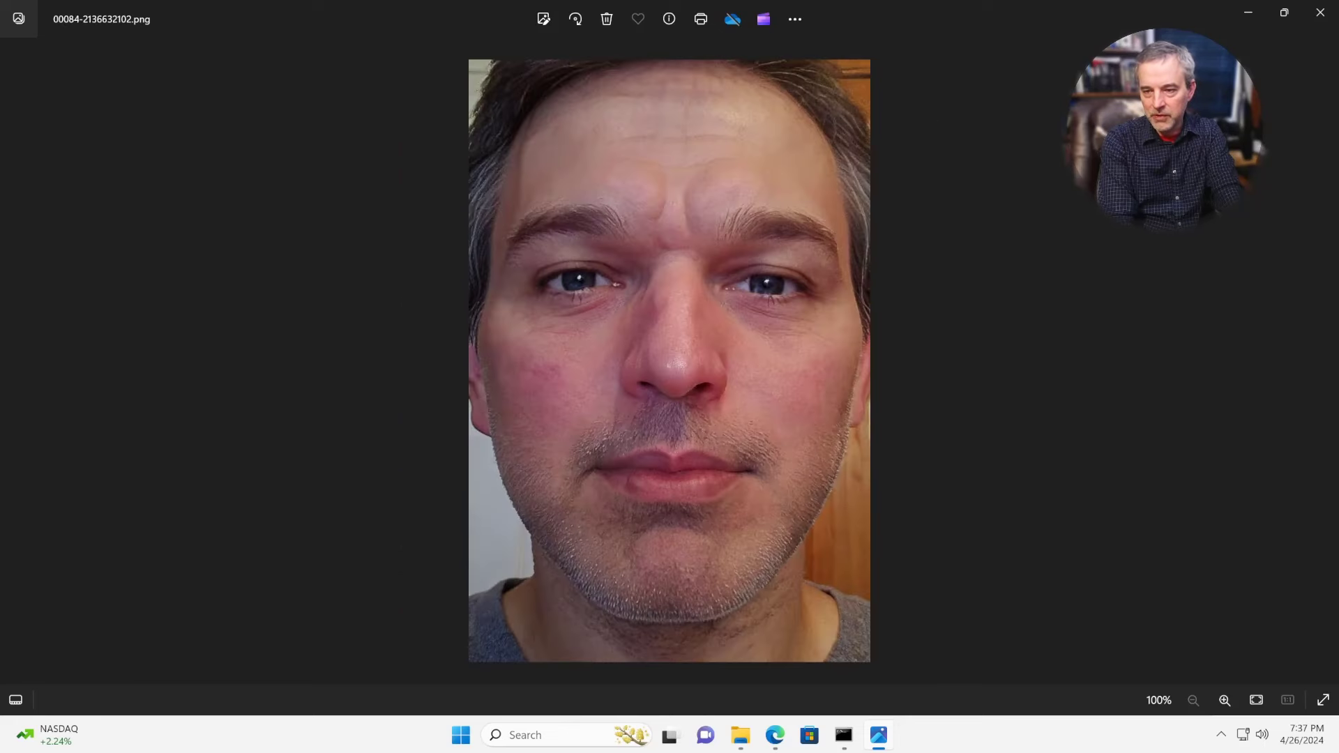
pyautogui.press('Right')
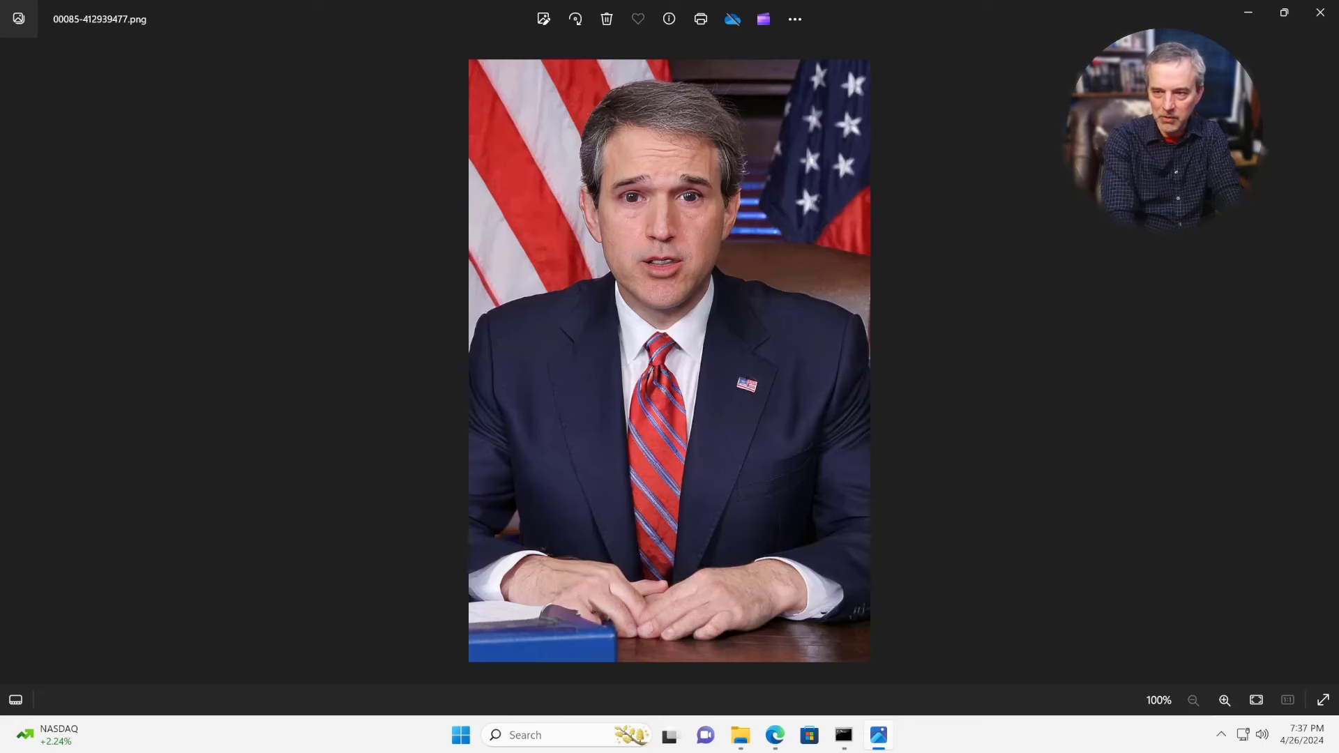
pyautogui.press('Right')
pyautogui.press('Right')
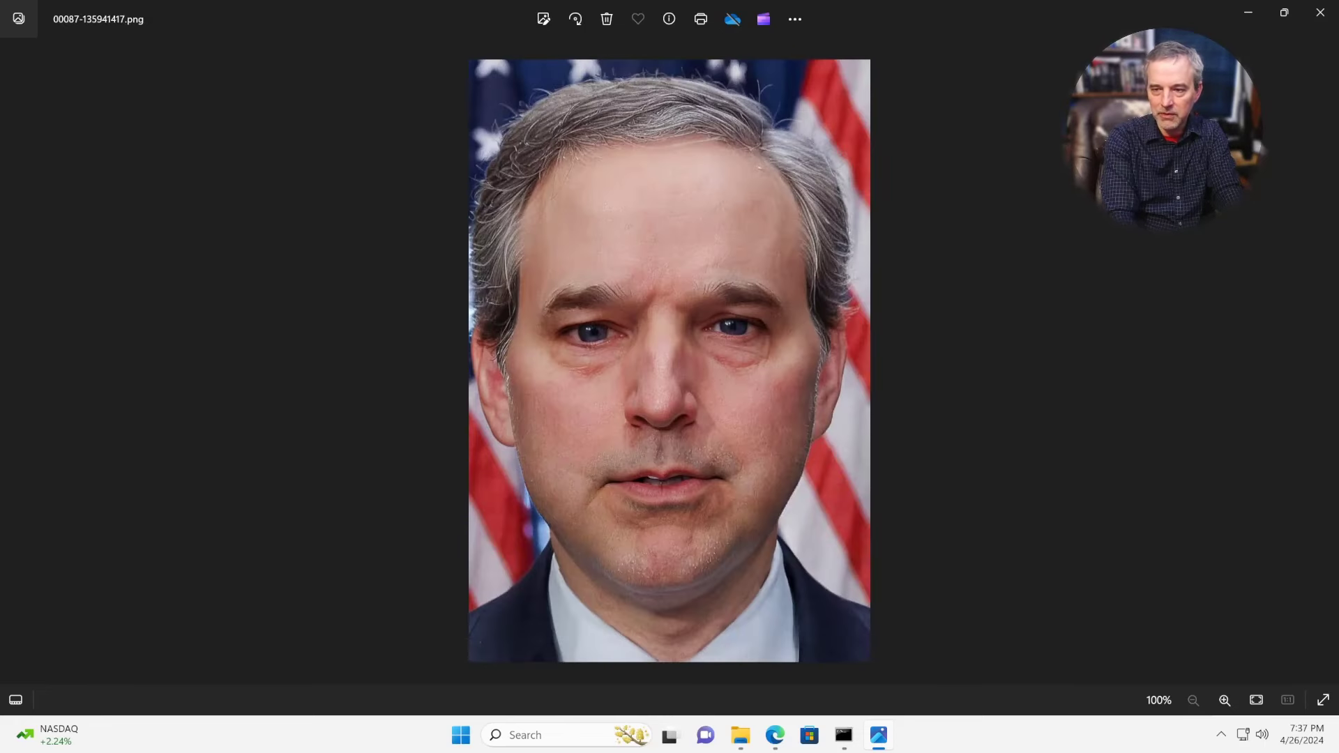
pyautogui.press('Right')
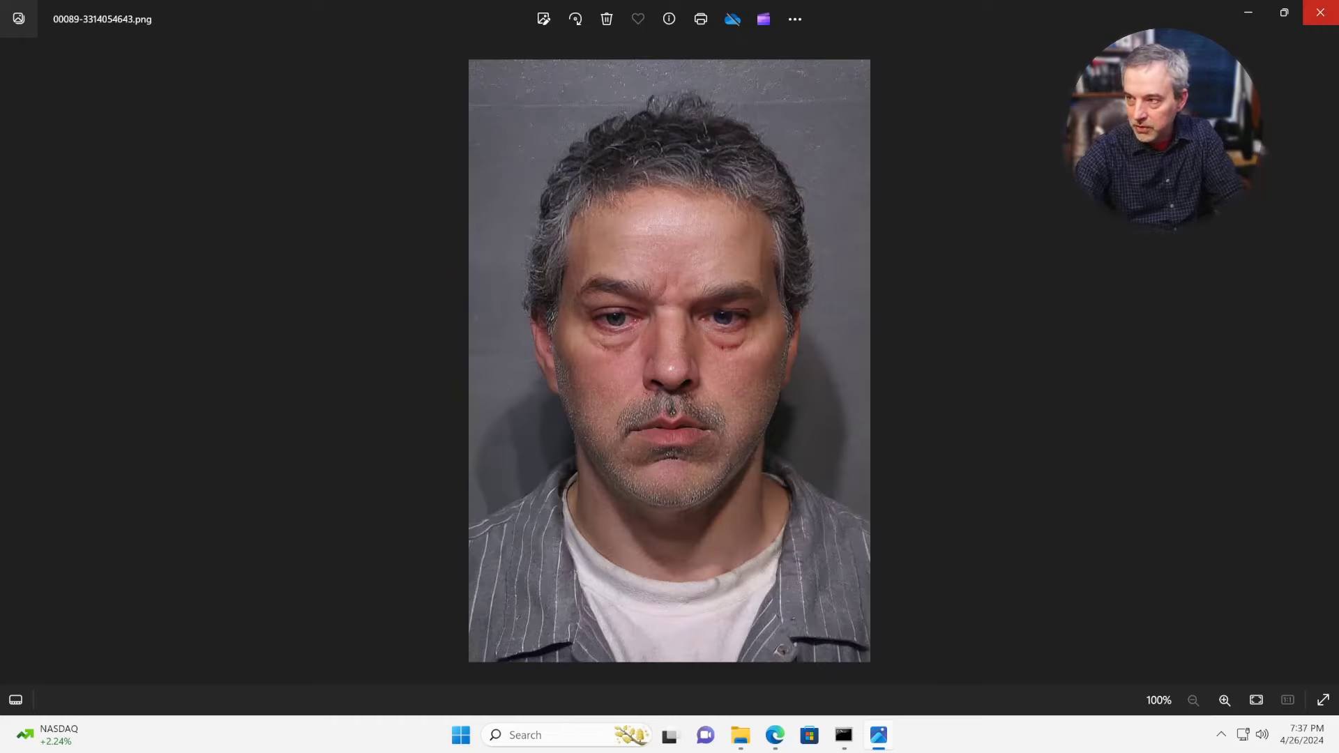
pyautogui.click(1320, 12)
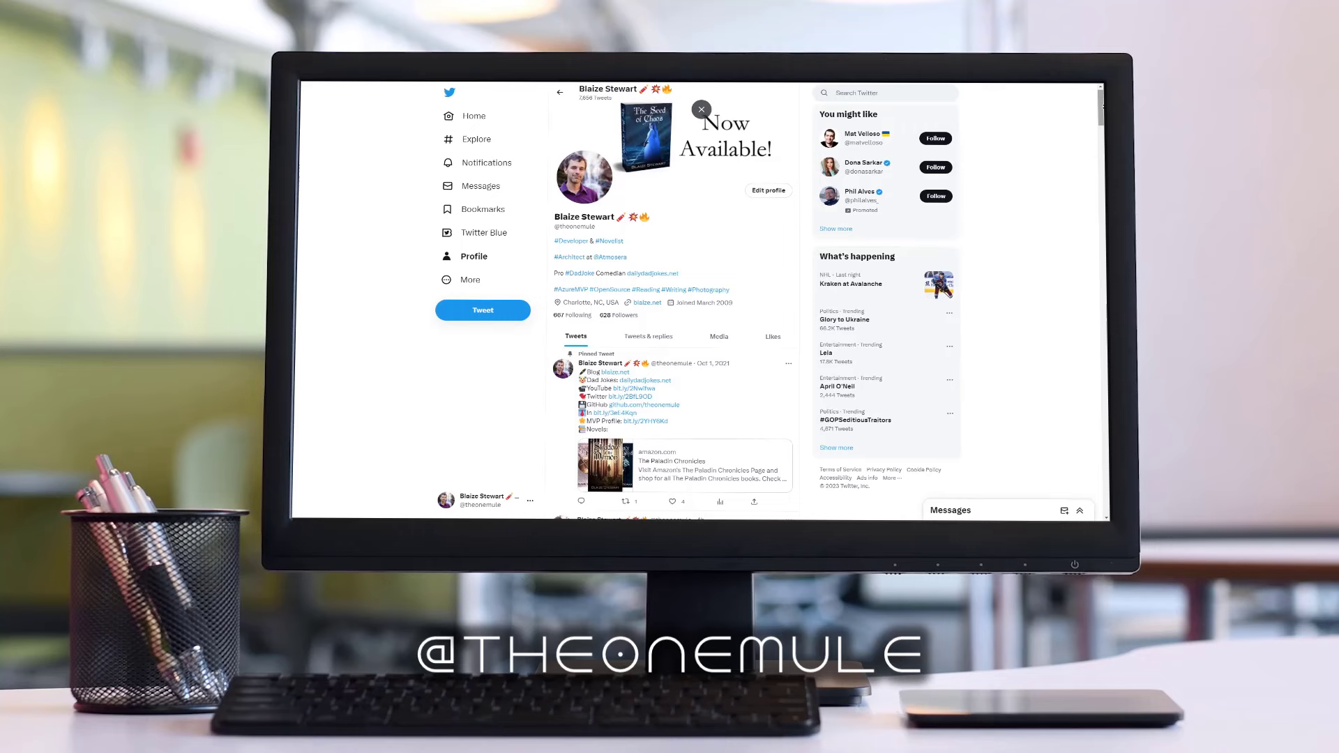
pyautogui.scroll(-1, 673, 300)
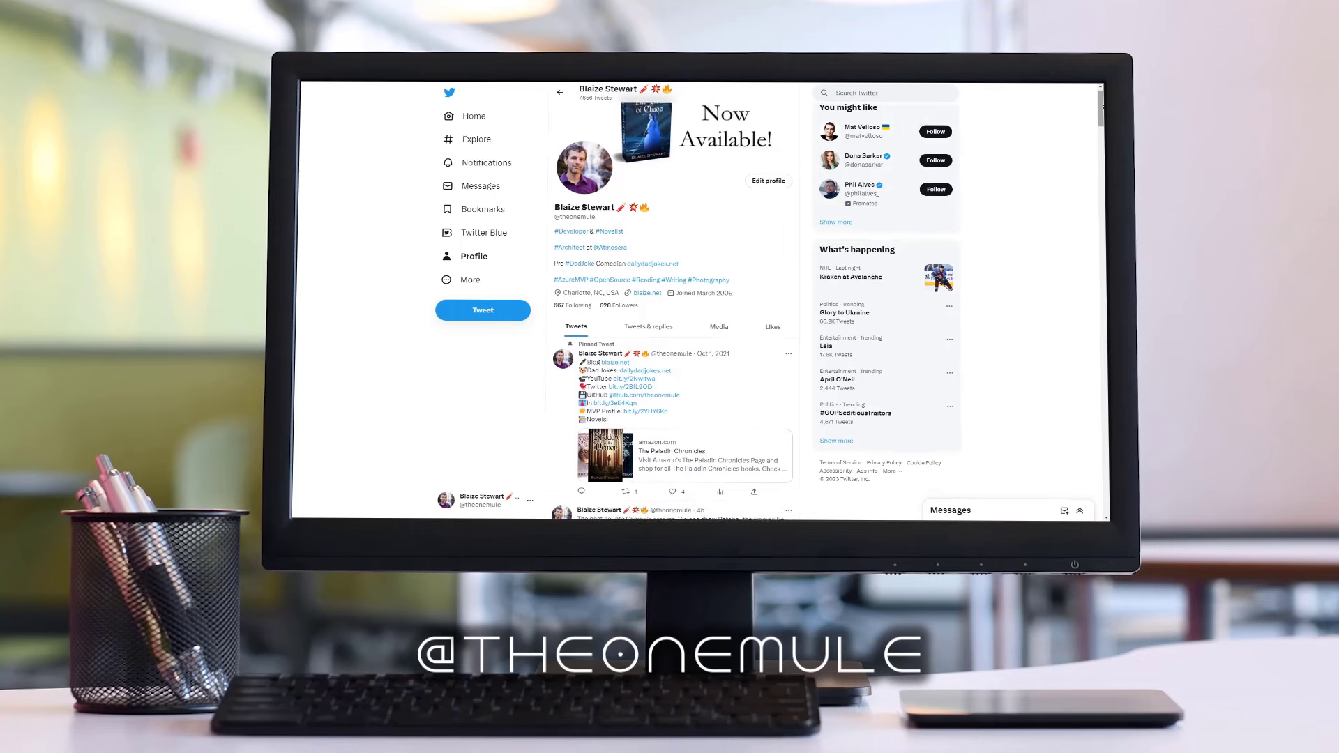